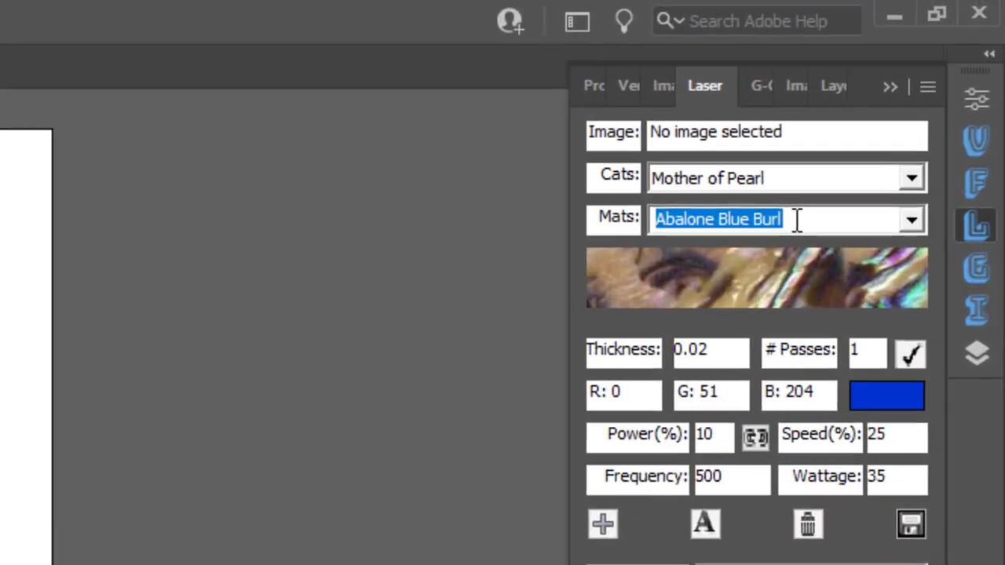
# Step: Switch the Laser panel's material category to Mother of Pearl
pyautogui.press('Down')
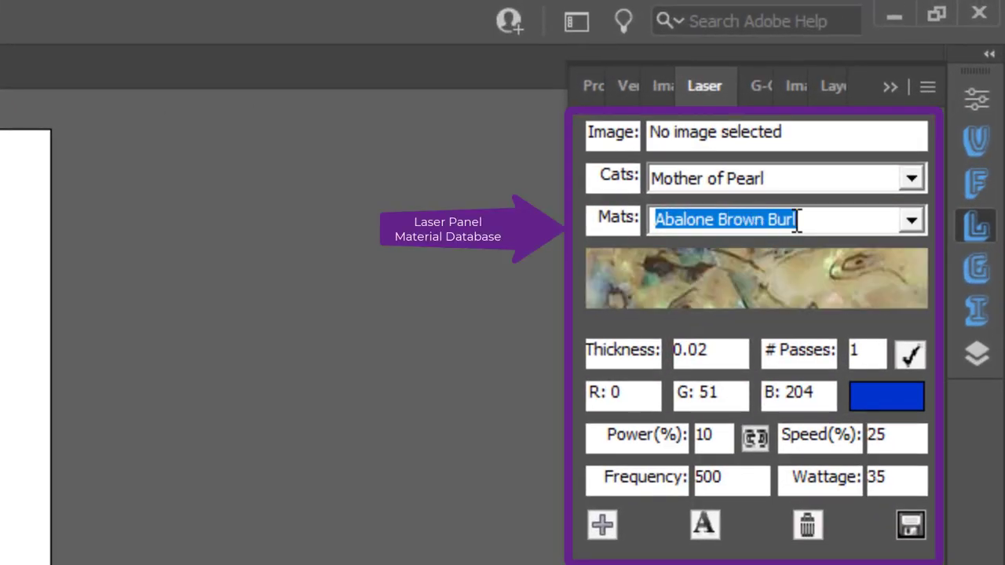
pyautogui.press('Down')
pyautogui.press('Down')
pyautogui.press('Down')
pyautogui.press('Down')
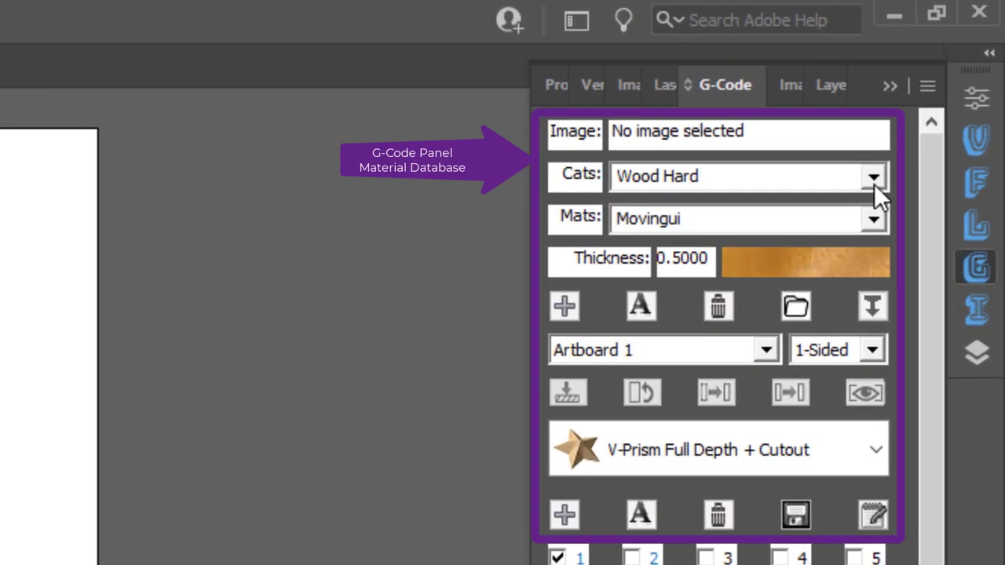
pyautogui.click(872, 177)
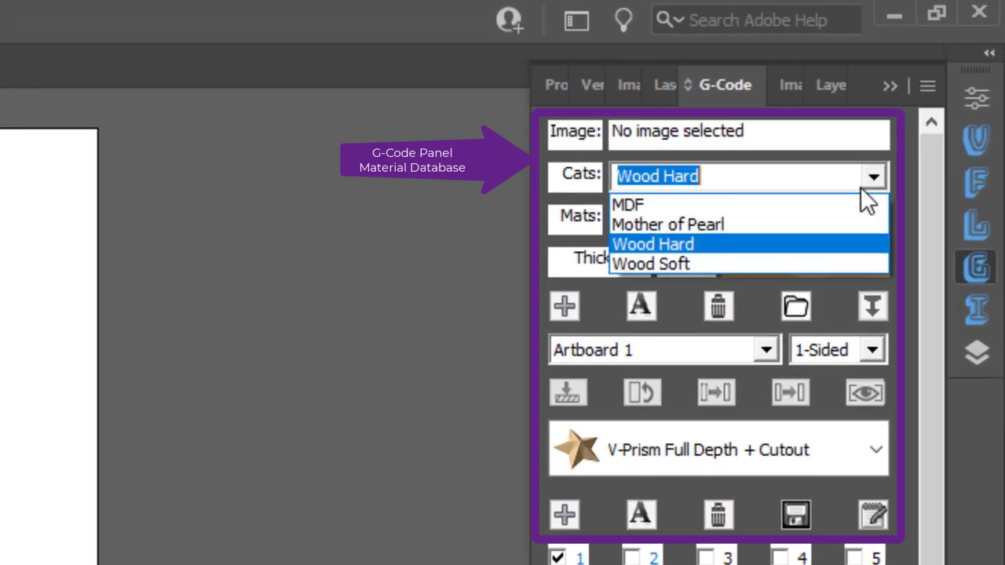
pyautogui.click(765, 228)
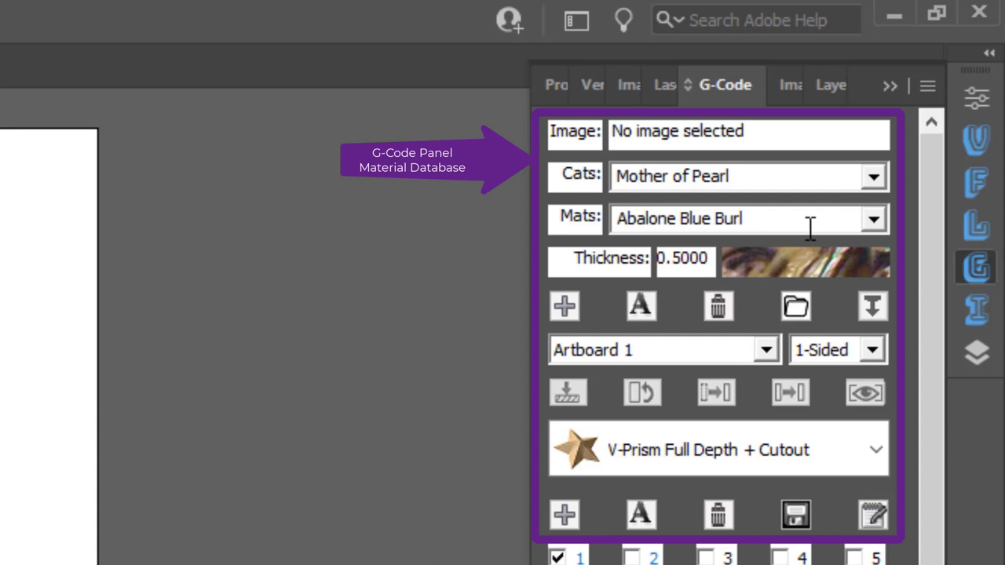
pyautogui.click(810, 228)
# Step: Step through the materials to place the Bubinga-Pommele veneer image, then pick Coolibah from the material list
pyautogui.press('Down')
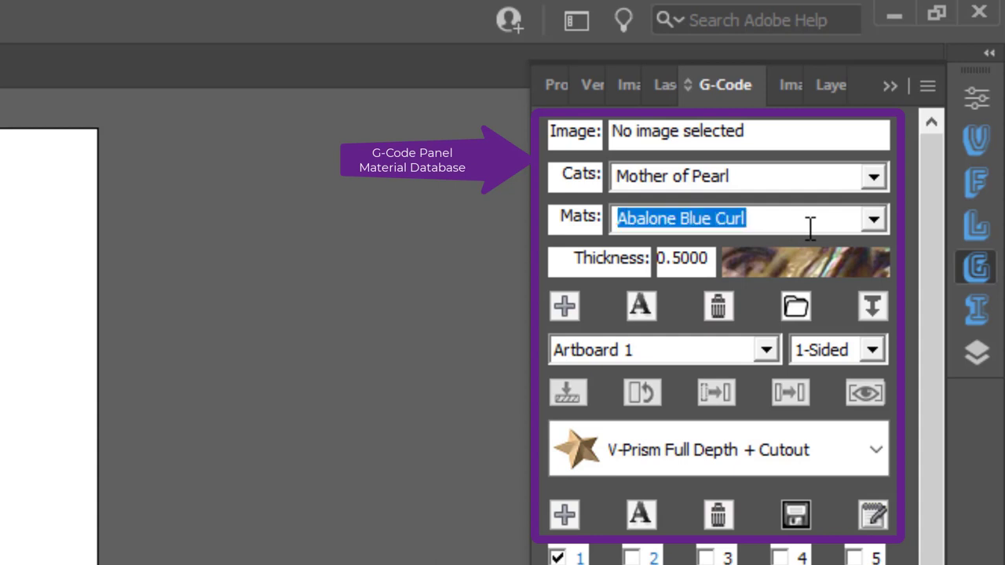
pyautogui.press('Down')
pyautogui.press('Down')
pyautogui.press('Down')
pyautogui.press('Down')
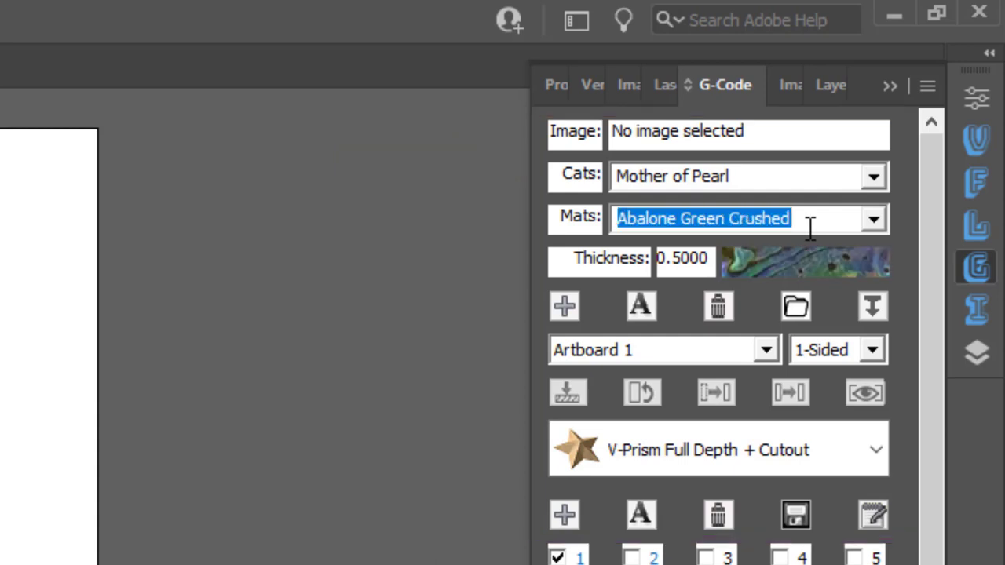
pyautogui.press('Down')
pyautogui.press('Down')
pyautogui.press('Down')
pyautogui.press('Down')
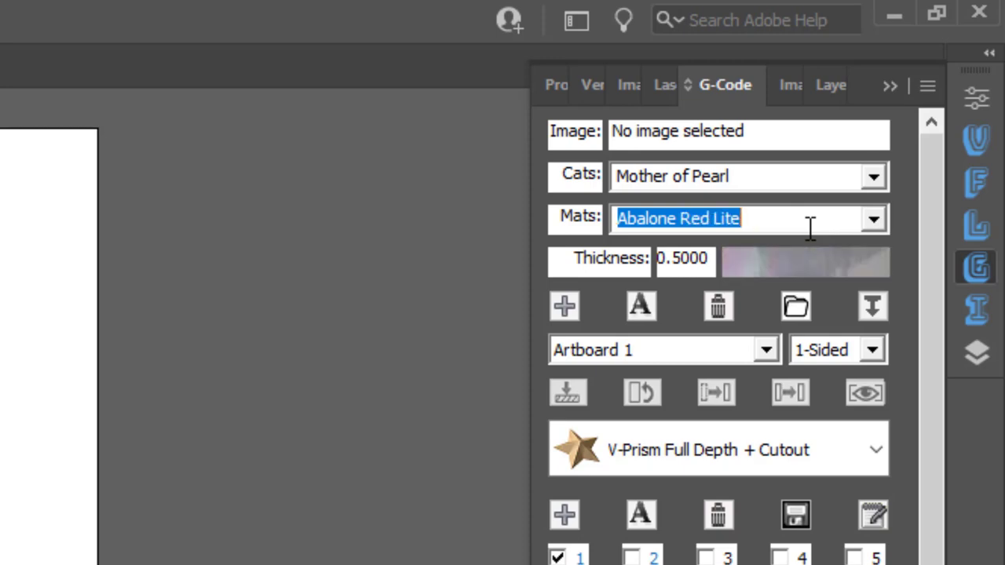
pyautogui.press('Down')
pyautogui.press('Down')
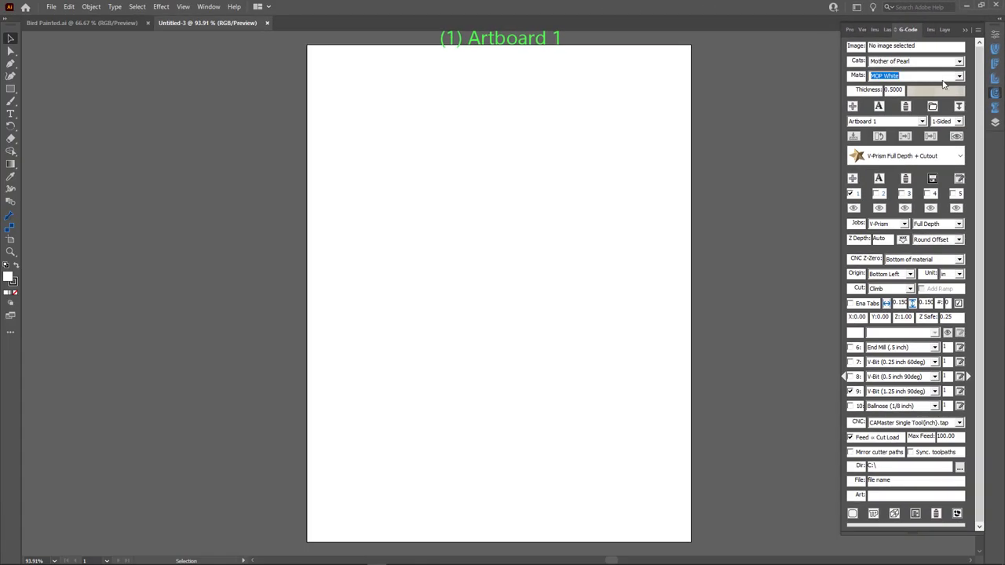
pyautogui.press('Down')
pyautogui.click(943, 93)
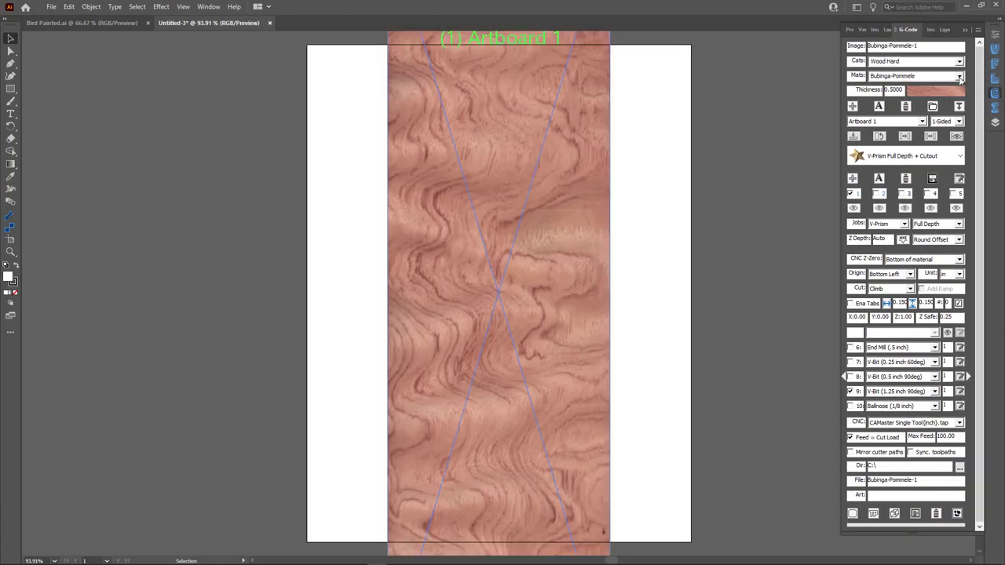
pyautogui.click(959, 79)
pyautogui.click(939, 108)
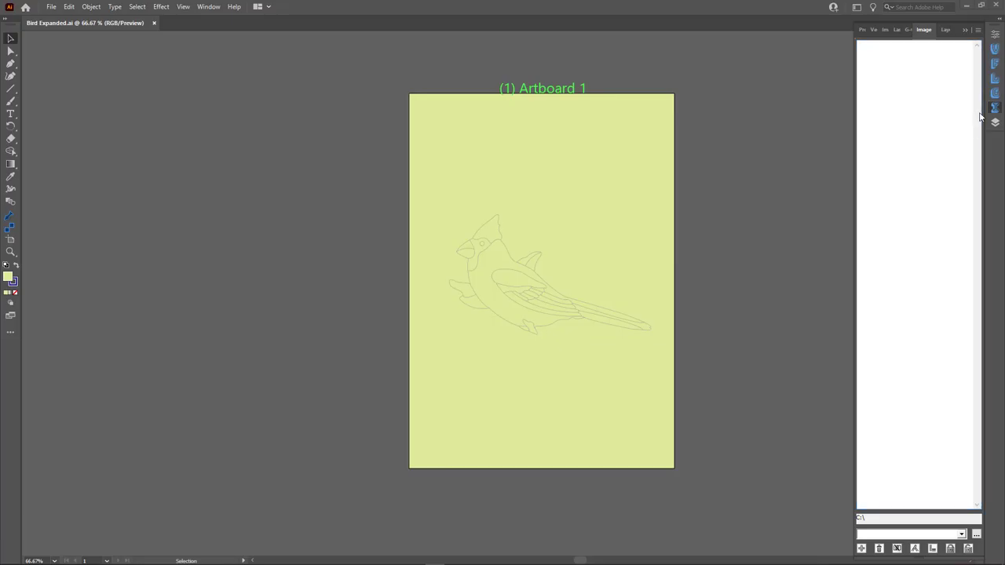
# Step: Confirm 26 regular paths with no open paths or tiny areas, then select the bird and background paths
pyautogui.click(995, 49)
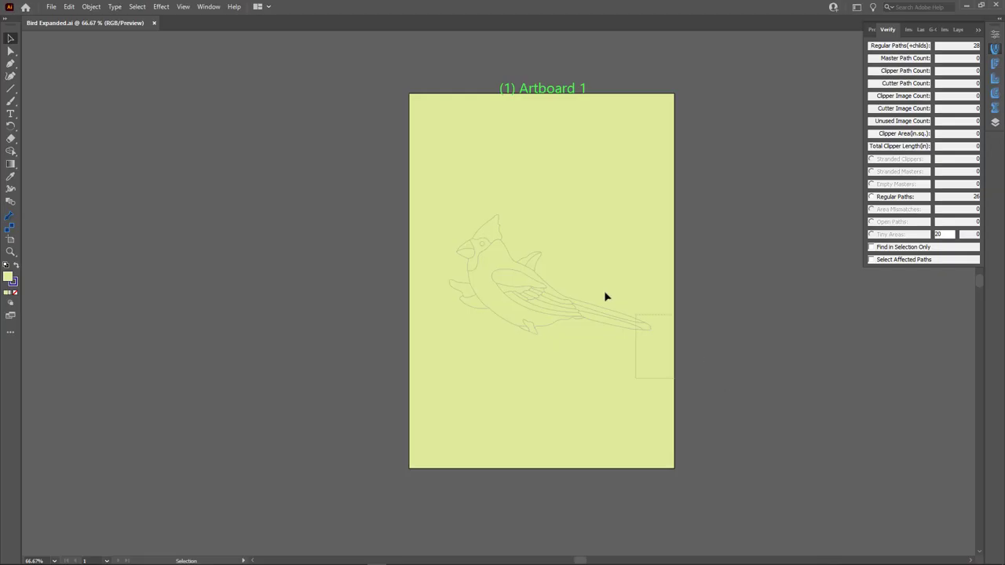
pyautogui.moveTo(606, 294); pyautogui.dragTo(398, 178)
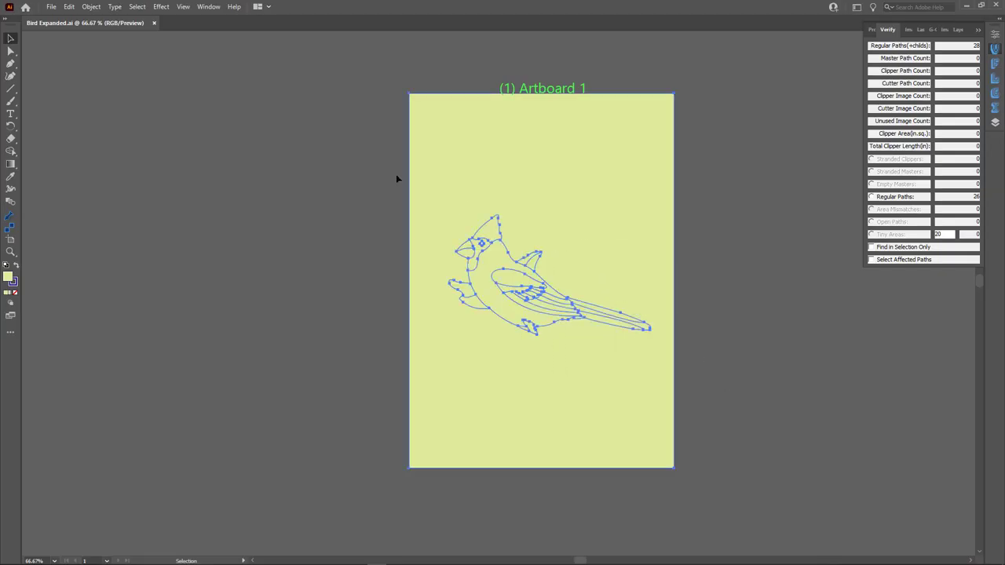
pyautogui.click(999, 84)
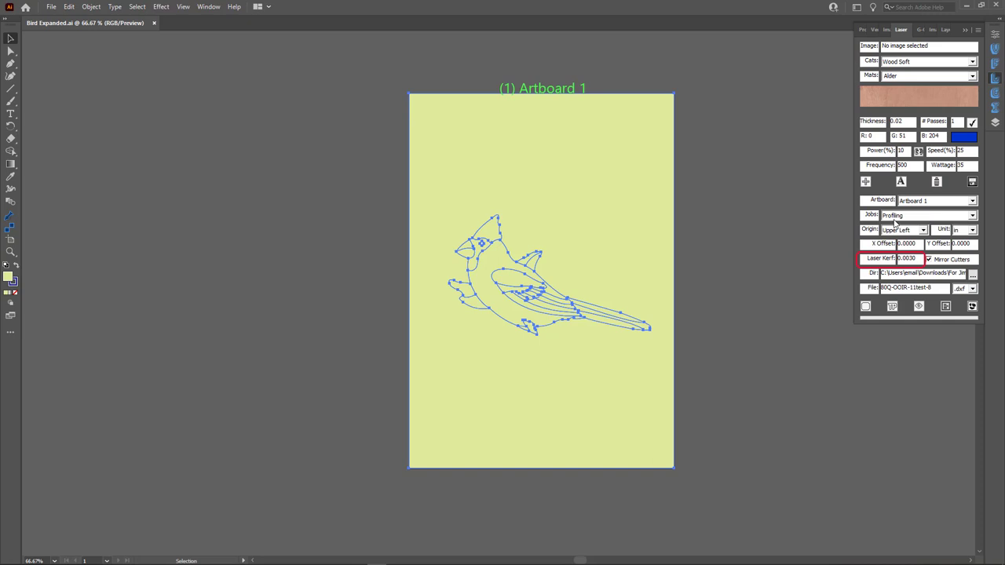
# Step: Round the selected paths' sharp corners to a 0.003 inch radius, accepting both warnings
pyautogui.click(866, 307)
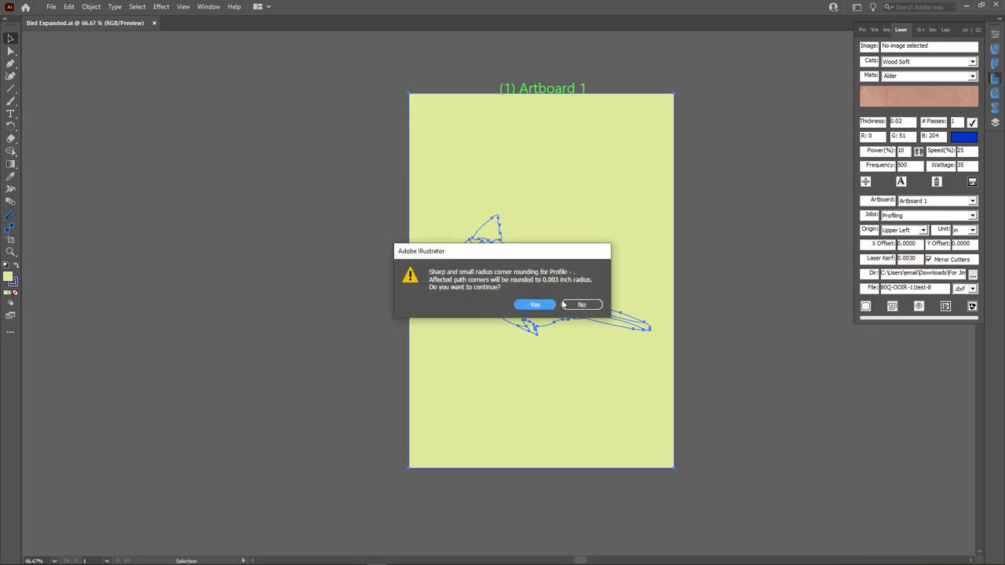
pyautogui.click(547, 310)
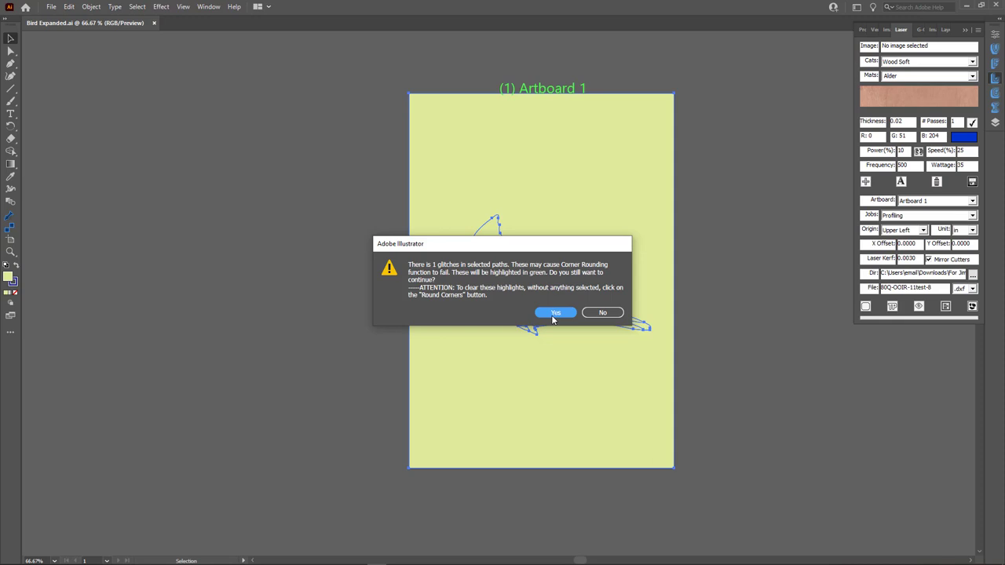
pyautogui.click(555, 312)
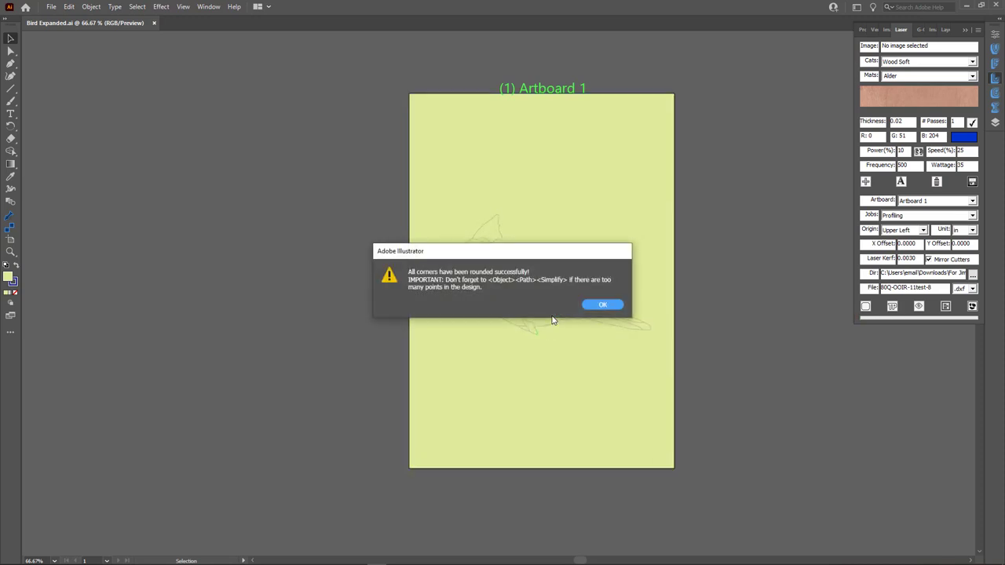
pyautogui.click(602, 305)
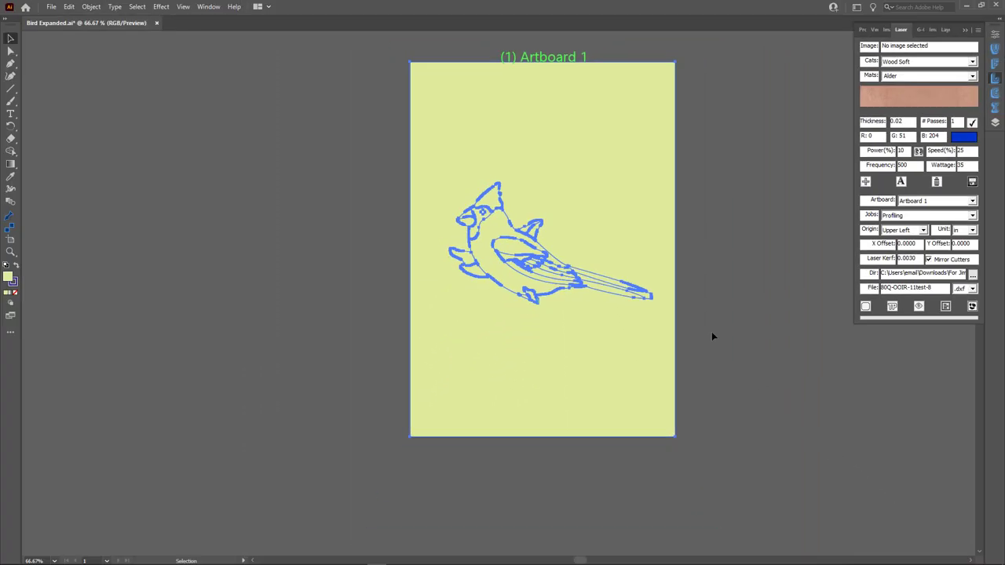
# Step: Simplify the bird paths with Simplify Curve at 92%, then draw a horizontal line across the artboard's top
pyautogui.click(89, 7)
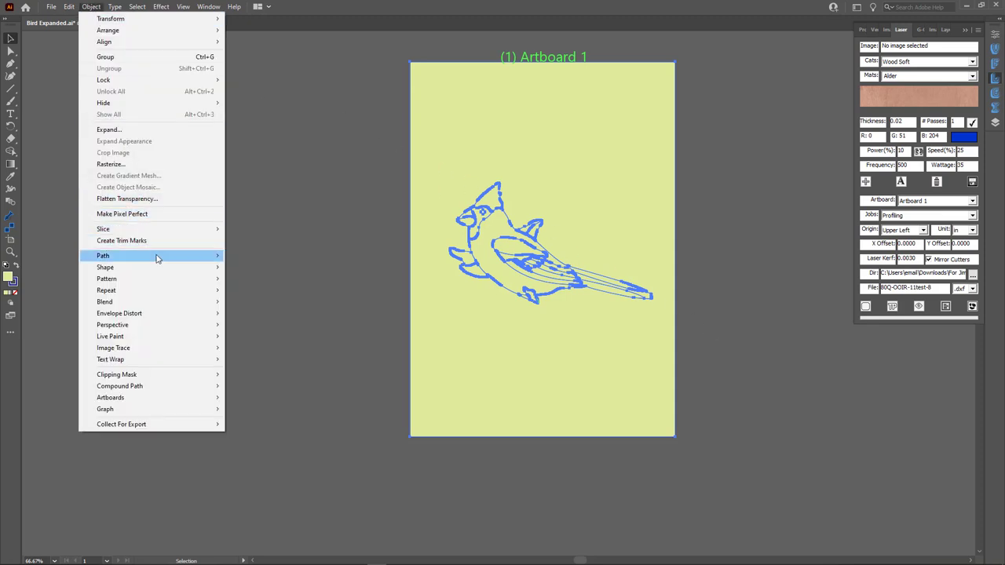
pyautogui.moveTo(158, 256)
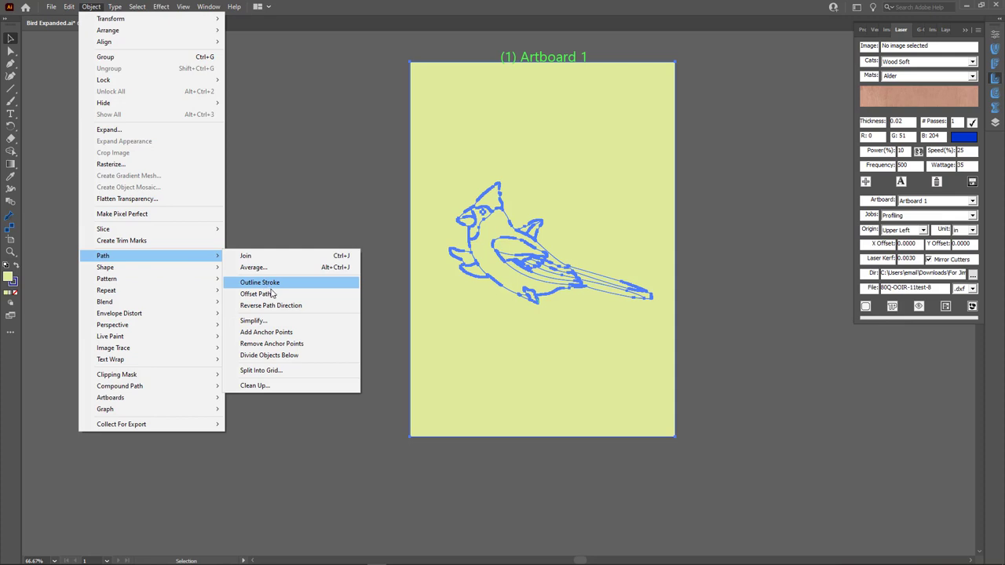
pyautogui.click(286, 322)
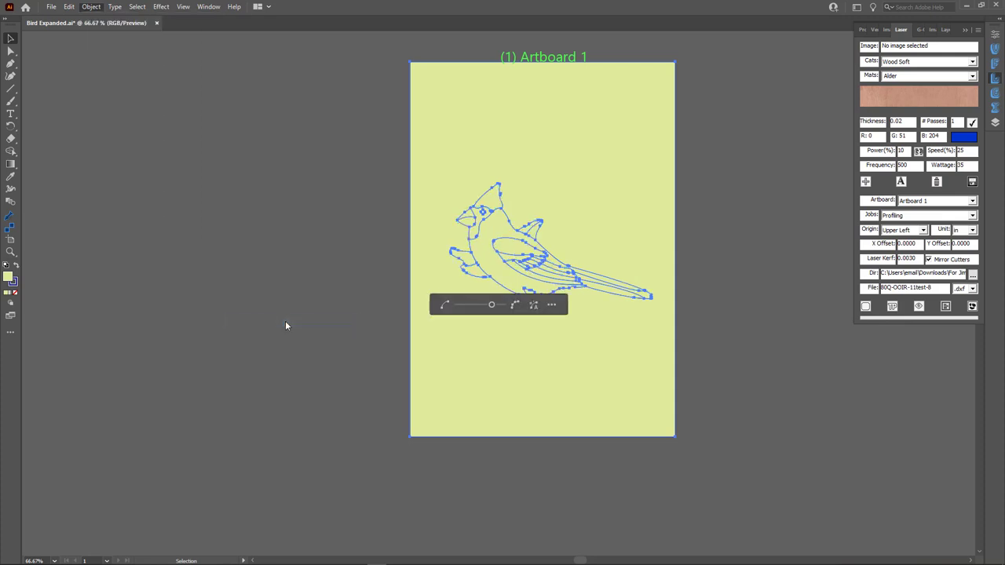
pyautogui.click(551, 305)
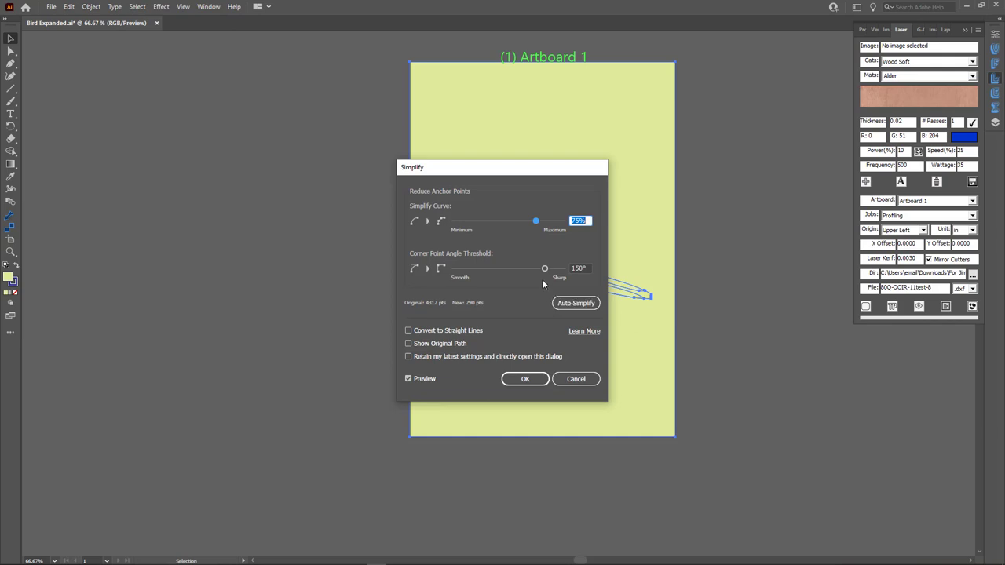
pyautogui.moveTo(536, 218); pyautogui.dragTo(554, 229)
pyautogui.click(525, 379)
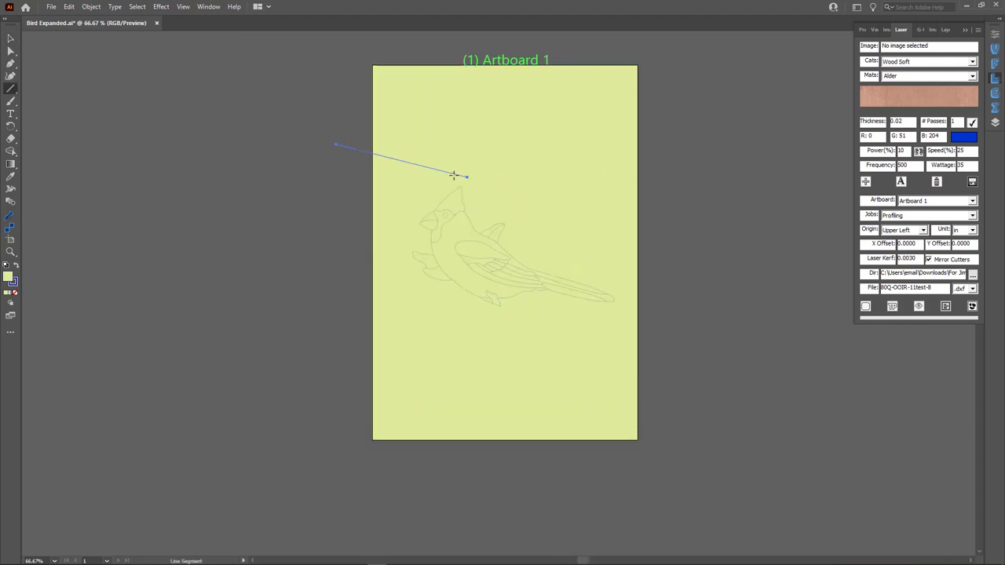
pyautogui.moveTo(458, 172); pyautogui.dragTo(652, 180)
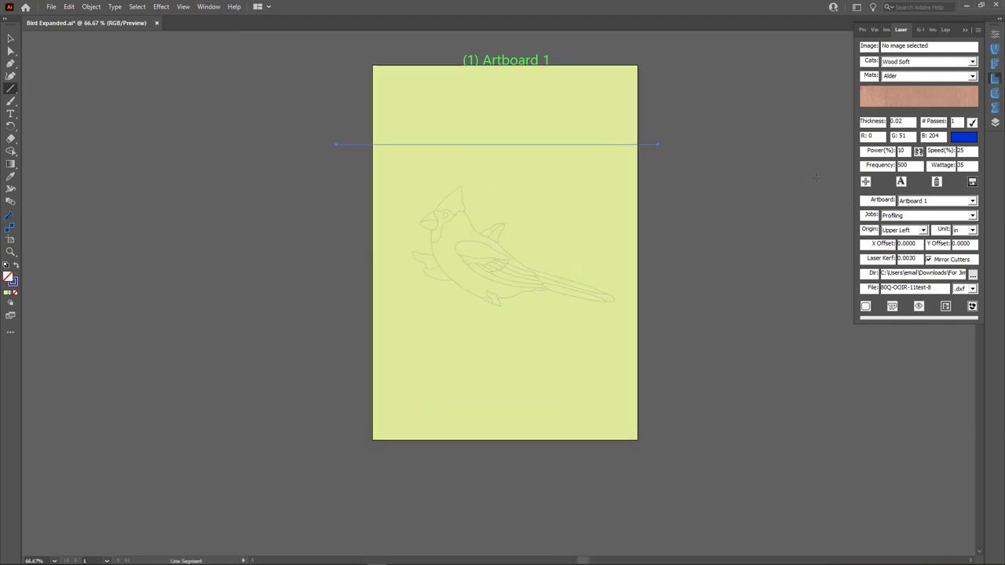
# Step: Divide the background along the horizontal line with ImageFinder and draw a second lower line
pyautogui.click(997, 65)
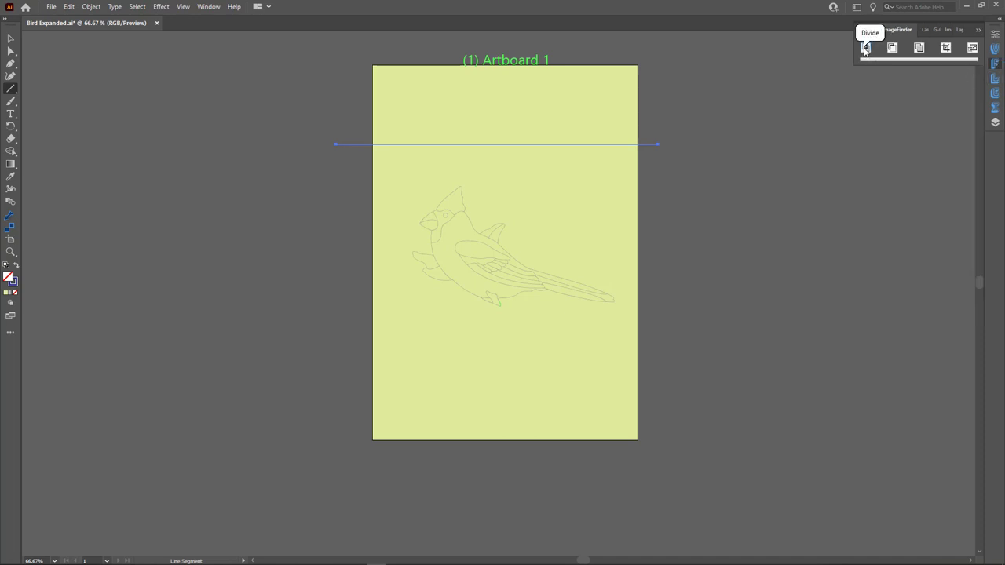
pyautogui.click(865, 48)
pyautogui.click(10, 39)
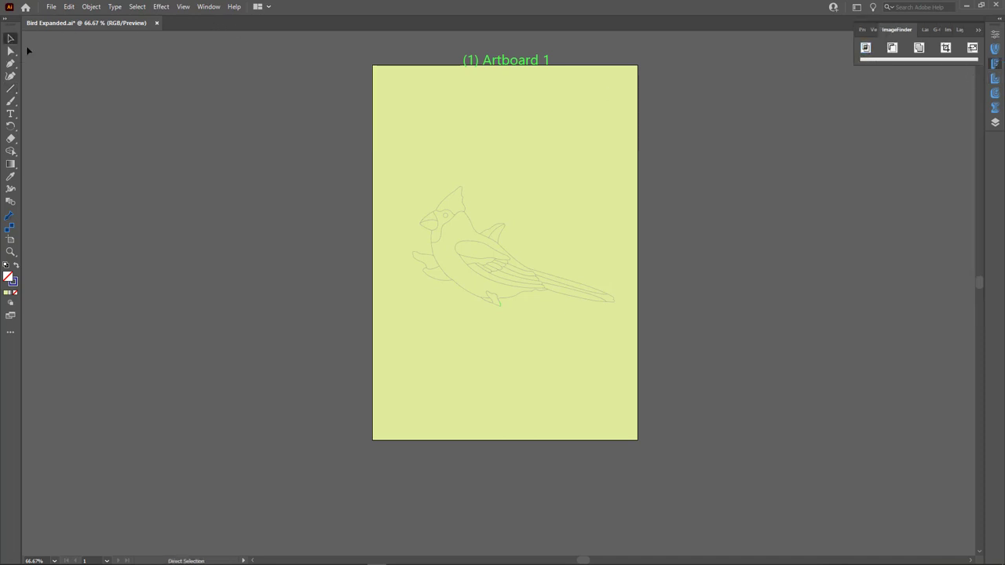
pyautogui.hotkey('ctrl', 'z')
pyautogui.hotkey('ctrl', 'a')
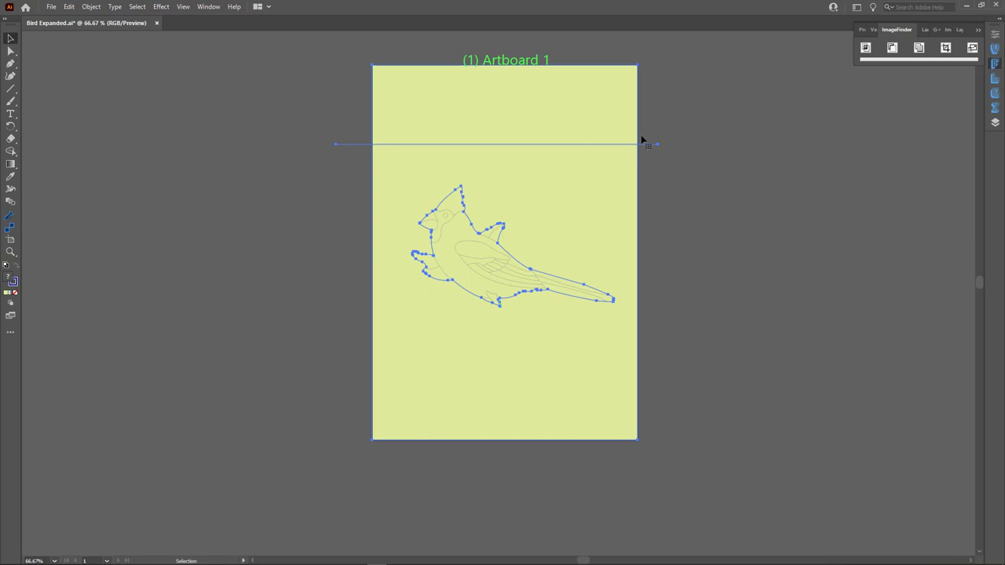
pyautogui.click(867, 48)
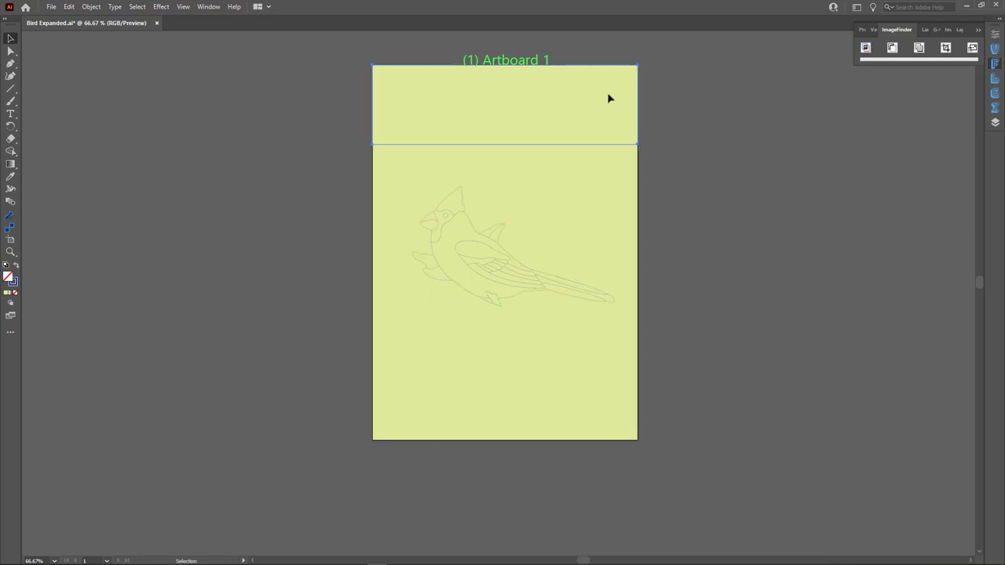
pyautogui.click(11, 91)
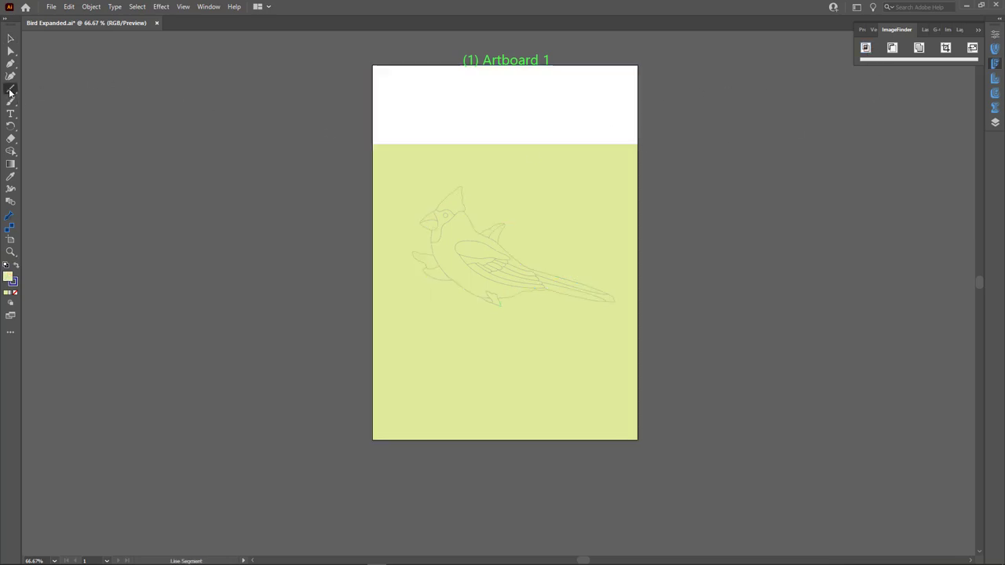
pyautogui.moveTo(389, 356); pyautogui.dragTo(679, 347)
pyautogui.hotkey('ctrl', 'a')
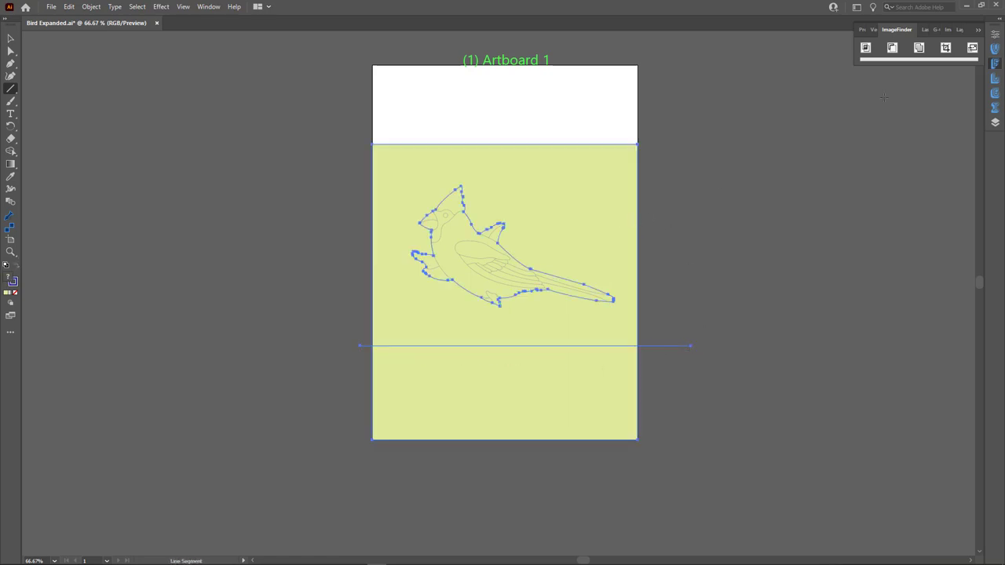
pyautogui.hotkey('ctrl', 'shift', 'a')
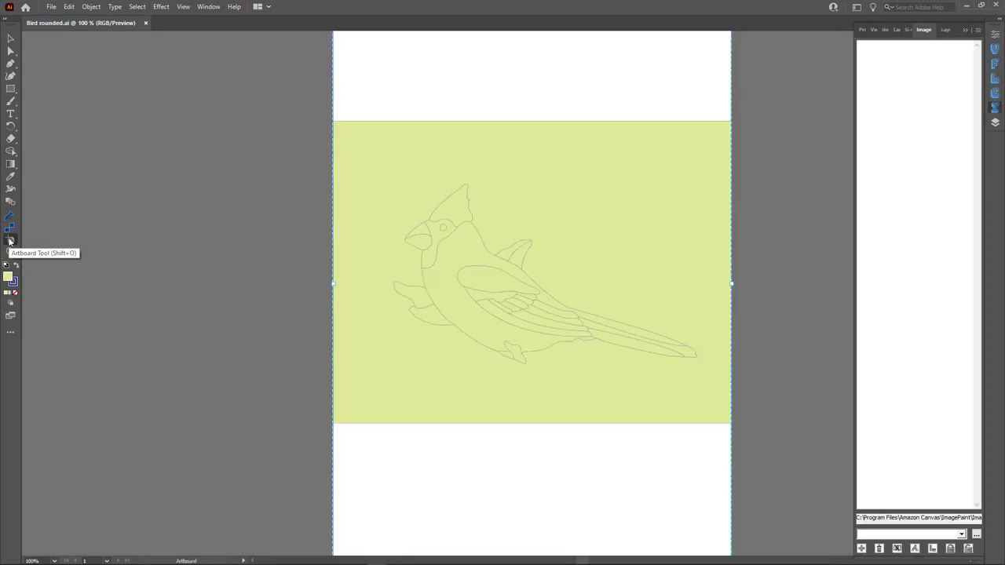
# Step: Drag Artboard 1's top and bottom edges to match the yellow background rectangle
pyautogui.click(10, 241)
pyautogui.scroll(2, 377, 184)
pyautogui.moveTo(530, 78); pyautogui.dragTo(532, 197)
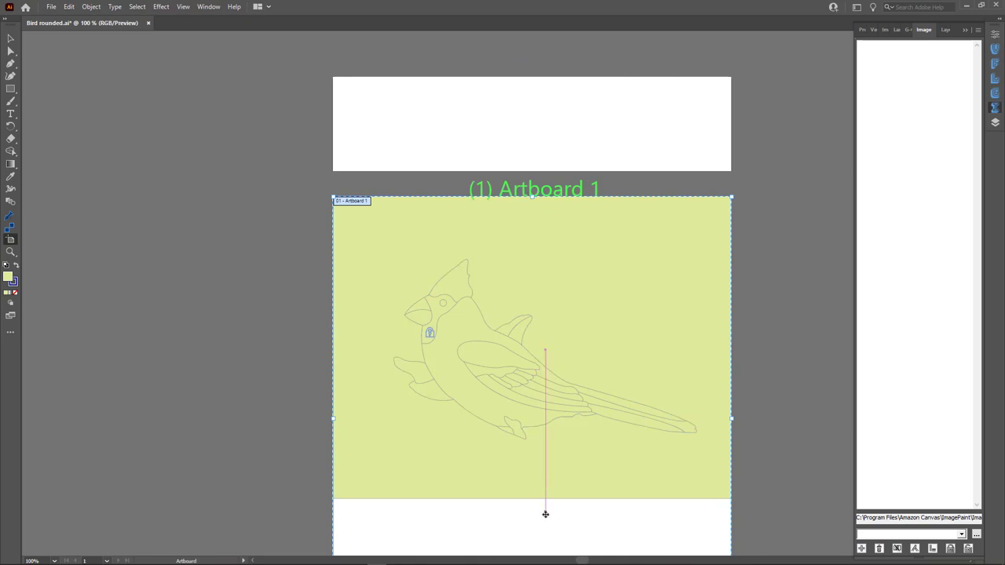
pyautogui.scroll(-4, 546, 514)
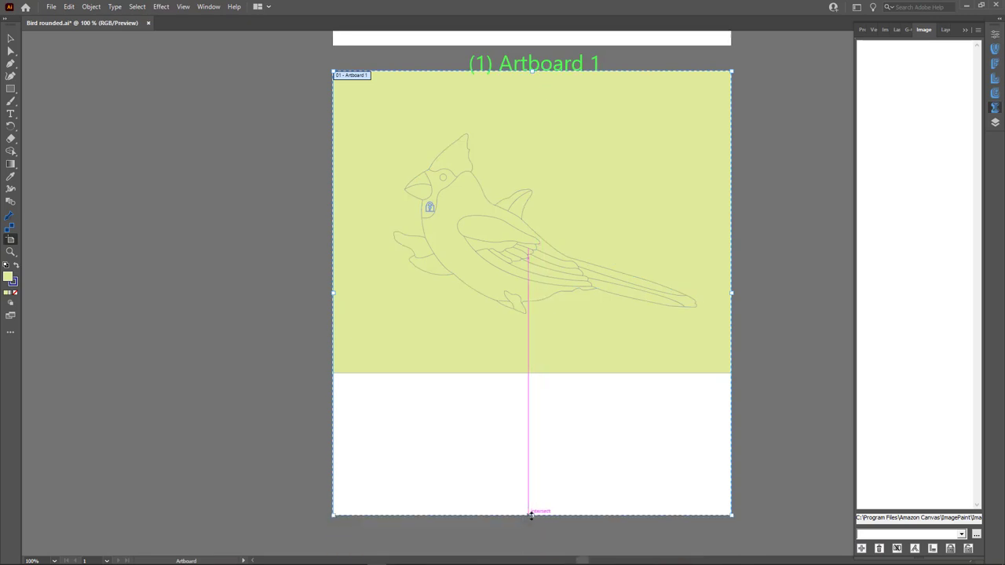
pyautogui.moveTo(531, 515); pyautogui.dragTo(563, 372)
pyautogui.press('Escape')
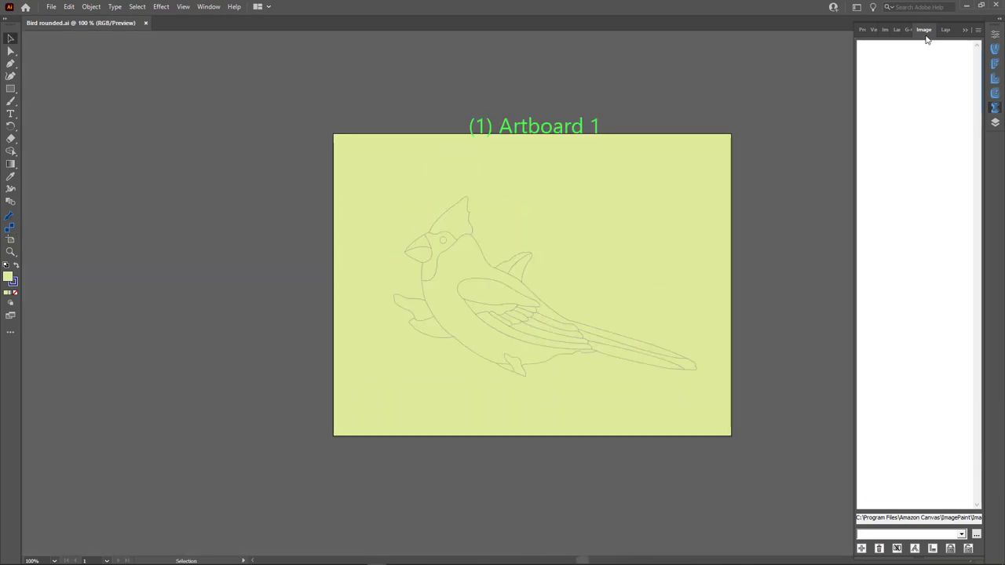
# Step: Set C:\Wood Inventory as the image folder and add all its images as swatches
pyautogui.click(978, 31)
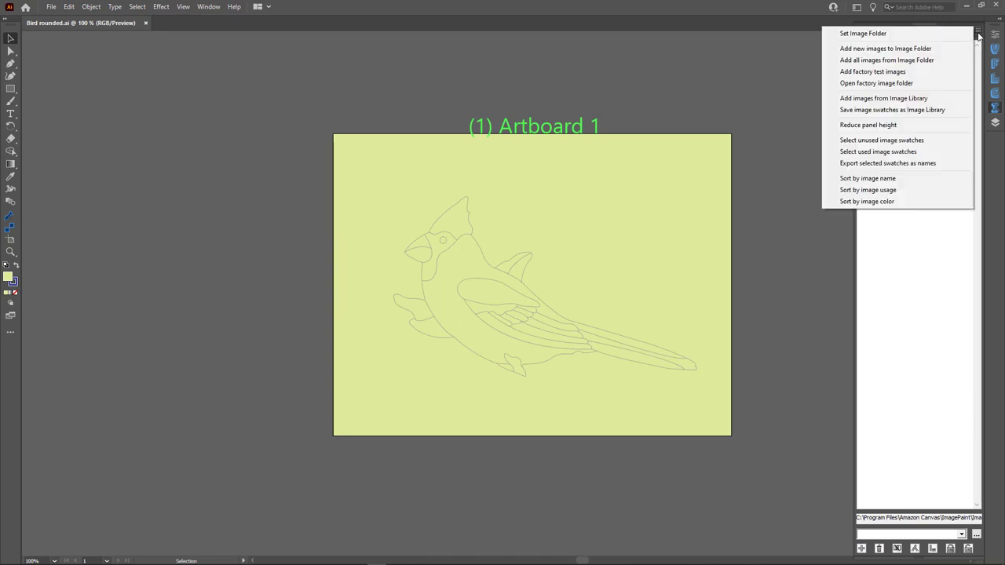
pyautogui.click(864, 33)
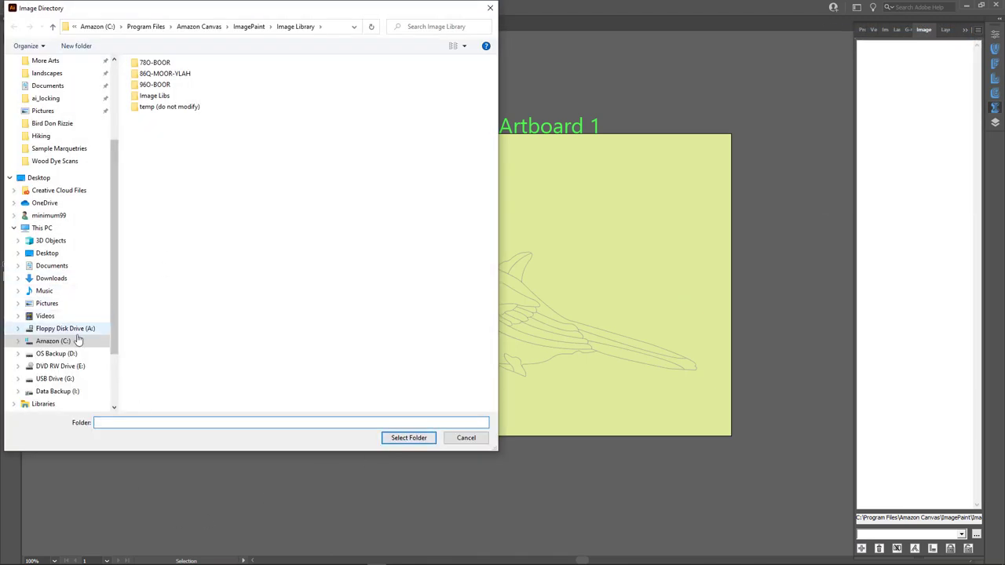
pyautogui.click(52, 341)
pyautogui.scroll(-5, 236, 314)
pyautogui.click(186, 363)
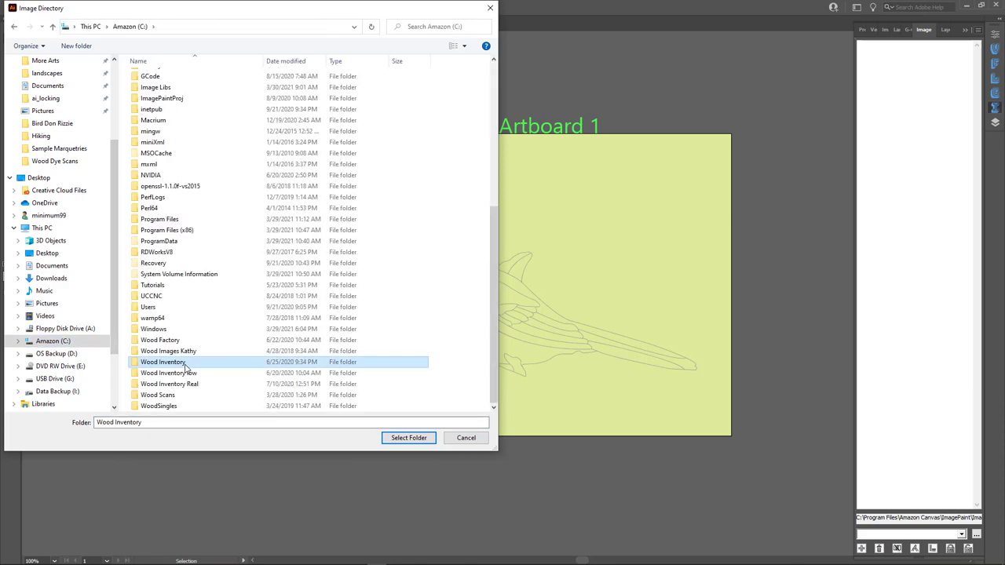
pyautogui.click(404, 439)
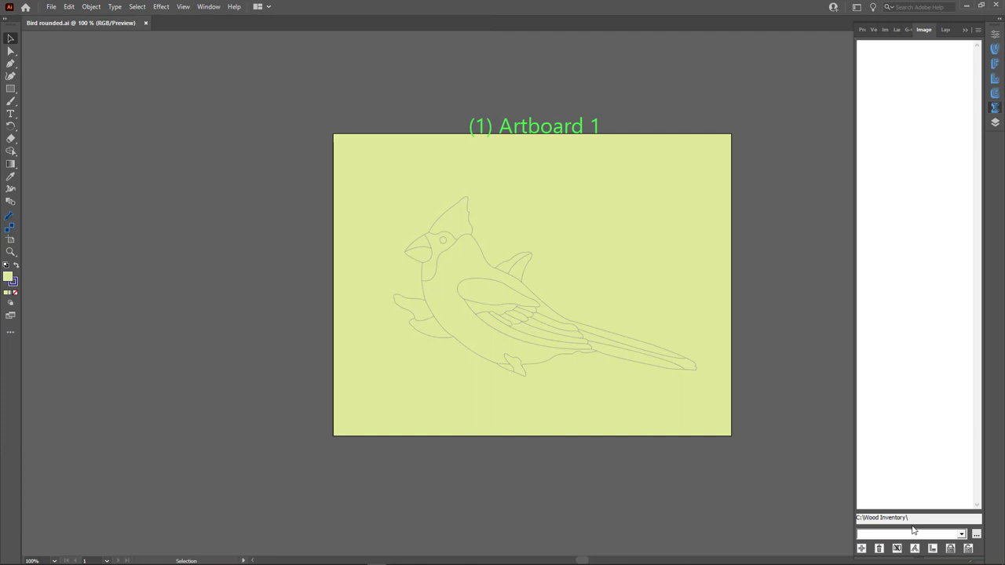
pyautogui.click(979, 31)
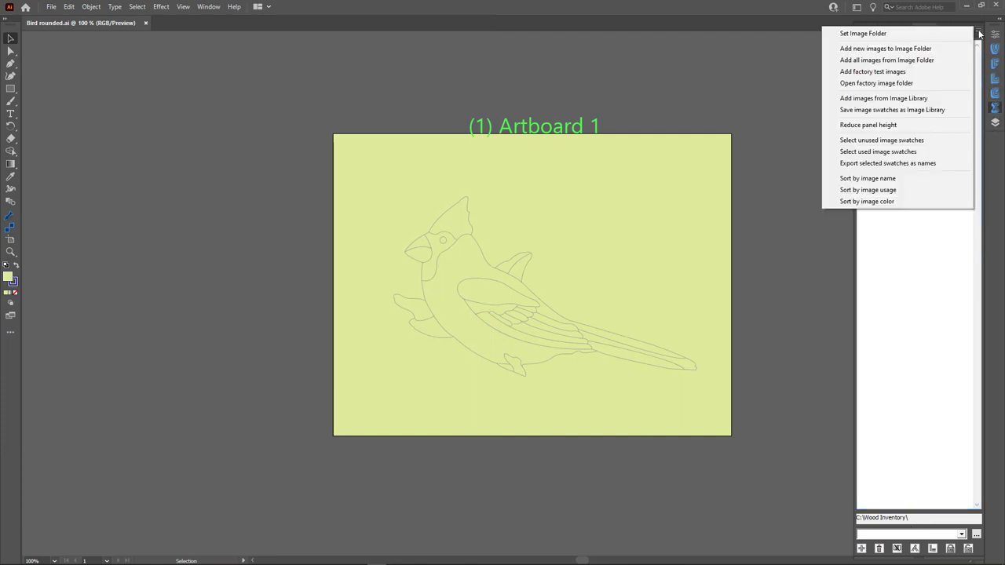
pyautogui.click(862, 61)
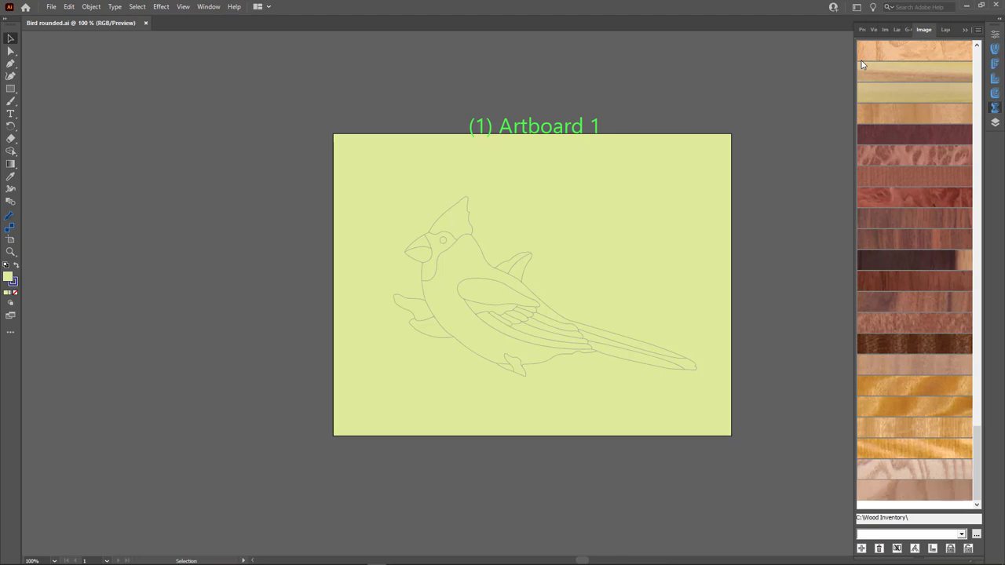
# Step: Try curly light, burl, olive, dark walnut and pale yellow striped veneers as the background fill
pyautogui.click(539, 198)
pyautogui.click(908, 119)
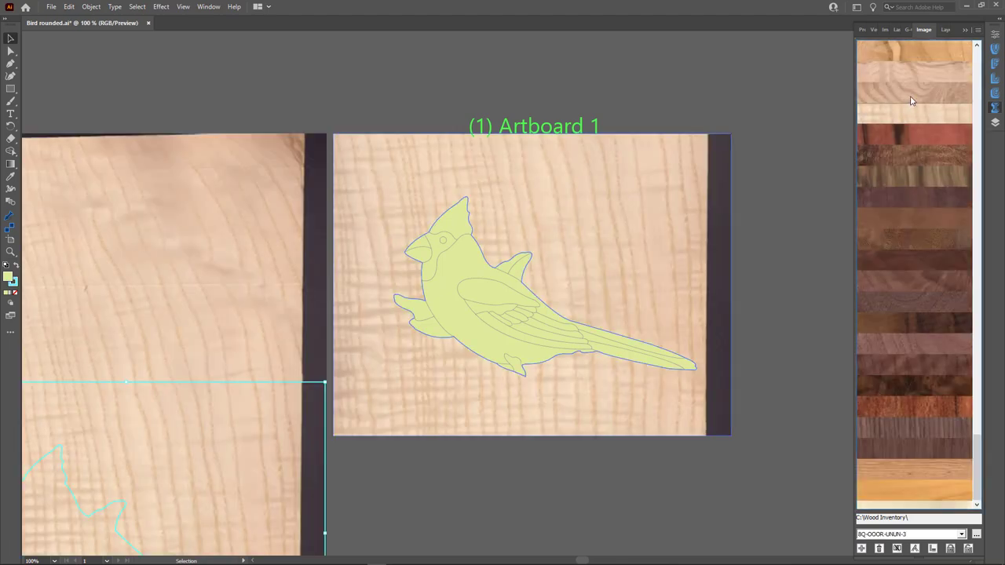
pyautogui.click(911, 98)
pyautogui.click(916, 83)
pyautogui.scroll(-1, 921, 179)
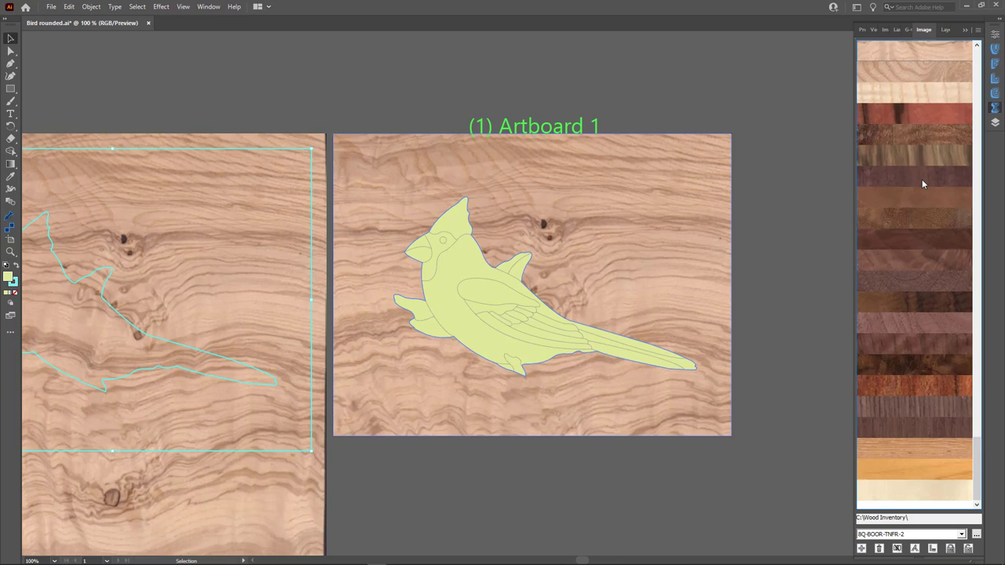
pyautogui.click(928, 303)
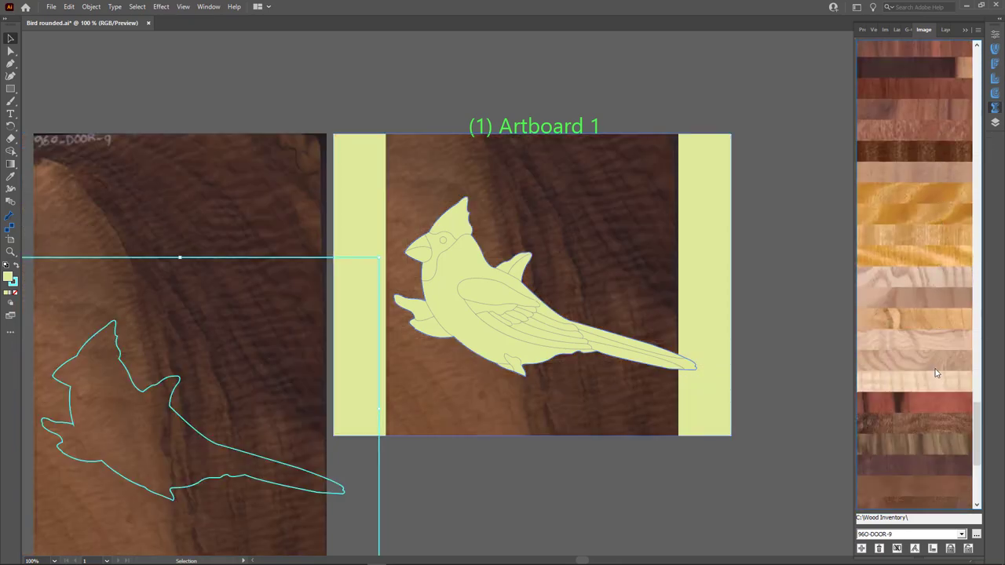
pyautogui.click(936, 373)
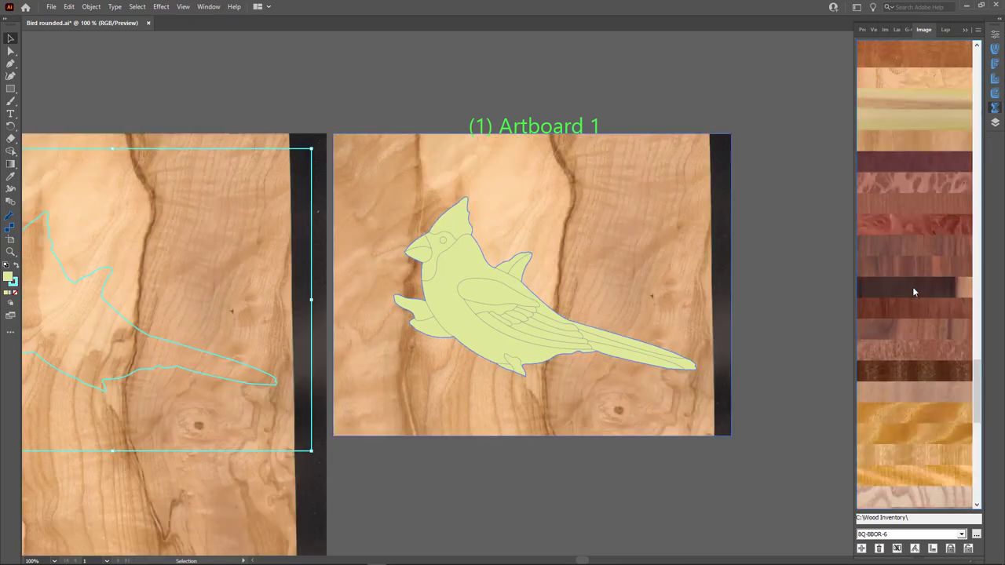
pyautogui.click(928, 220)
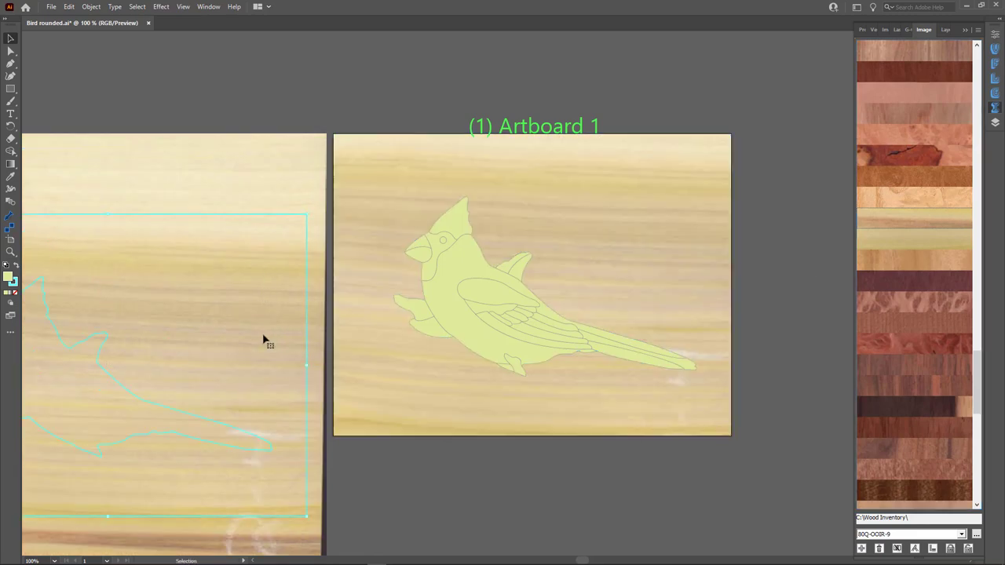
pyautogui.scroll(-1, 718, 217)
# Step: Fill the background with 80Q-OOIR-11test-8 and rotate its grain about -135° under the bird
pyautogui.moveTo(424, 292); pyautogui.dragTo(391, 364)
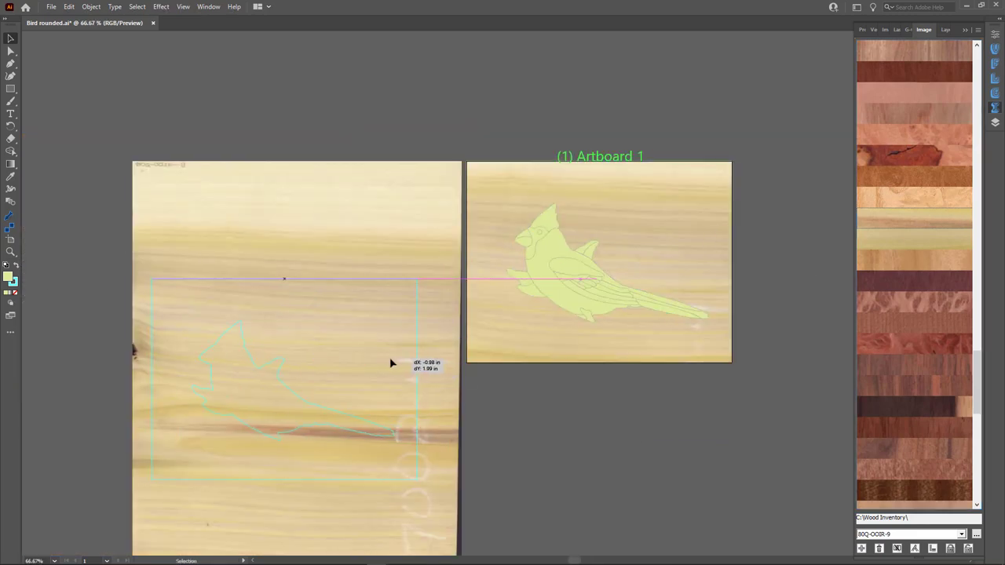
pyautogui.scroll(-1, 589, 330)
pyautogui.click(912, 244)
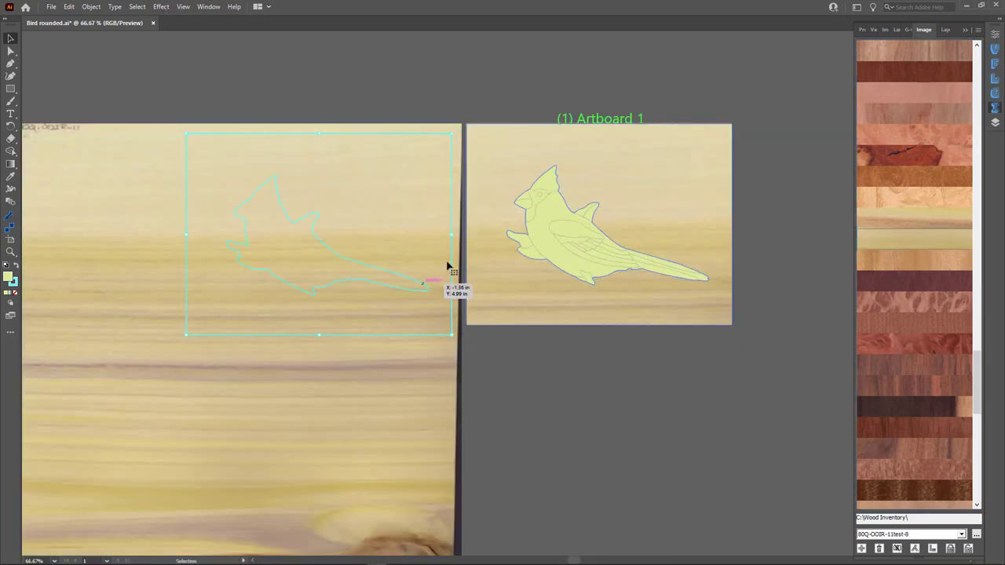
pyautogui.moveTo(447, 267); pyautogui.dragTo(362, 464)
pyautogui.scroll(-2, 409, 361)
pyautogui.scroll(-1, 362, 444)
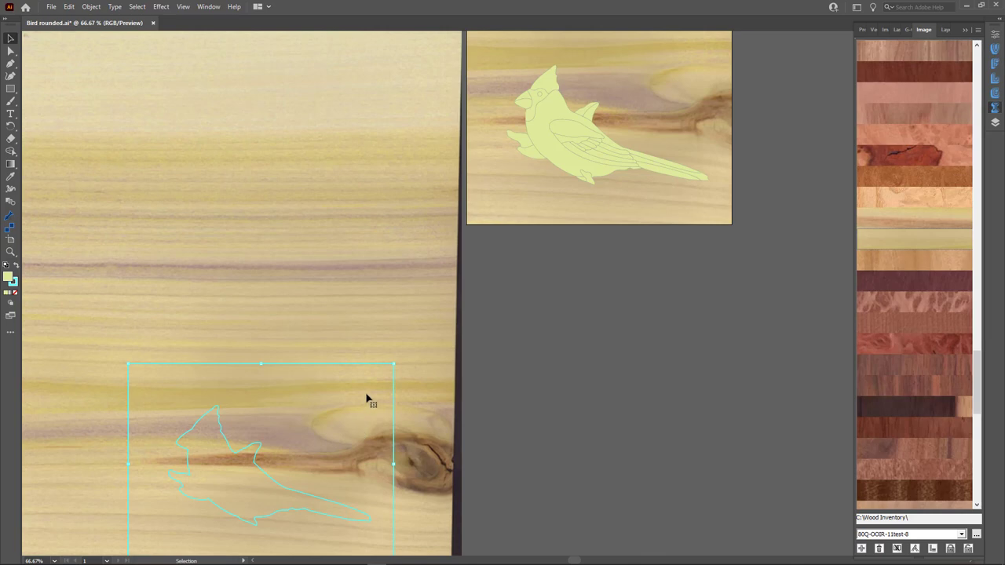
pyautogui.press('r')
pyautogui.moveTo(437, 372); pyautogui.dragTo(282, 435)
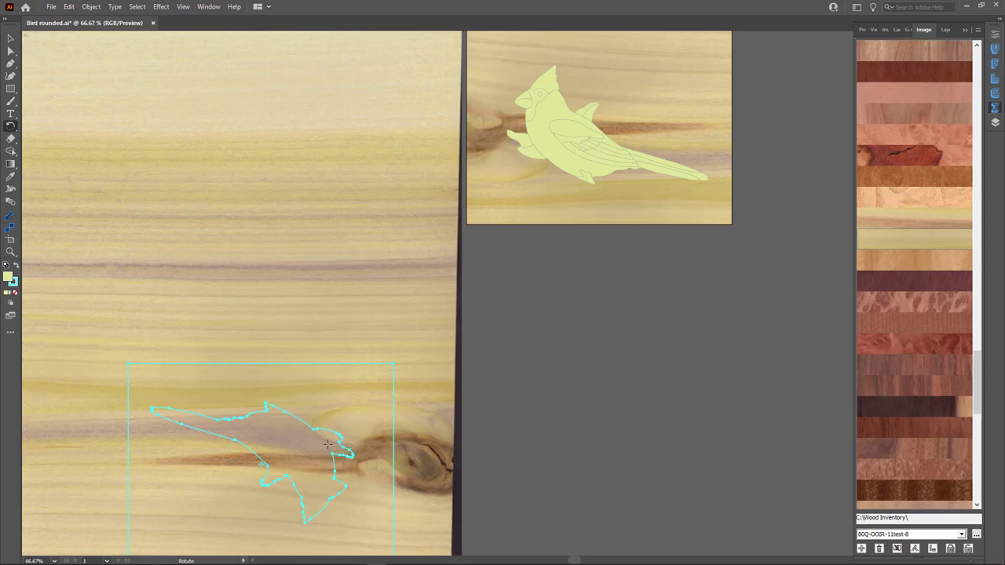
pyautogui.press('v')
pyautogui.moveTo(359, 414); pyautogui.dragTo(342, 328)
pyautogui.press('r')
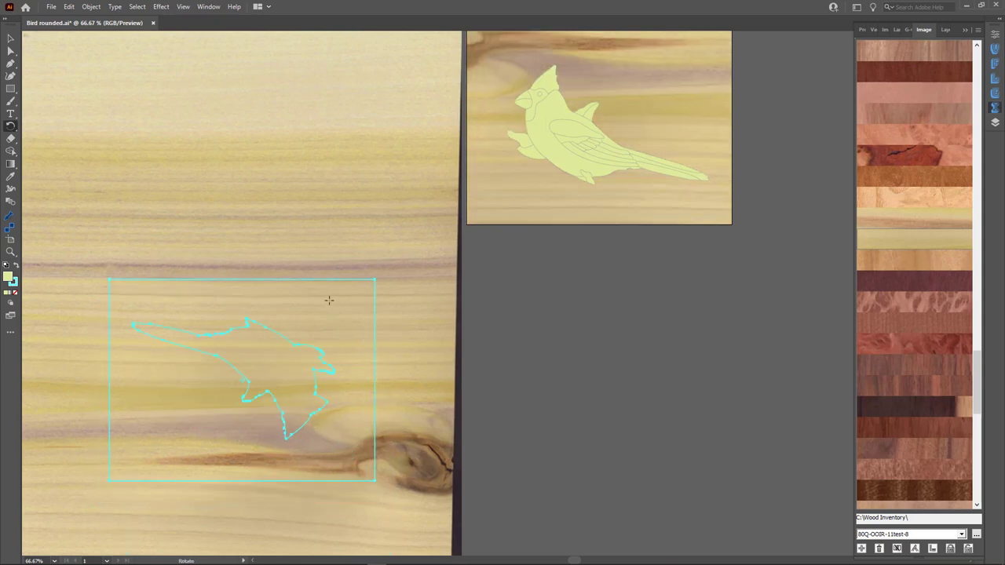
# Step: Copy the cardinal photo from the web article and bring up the Layers panel
pyautogui.hotkey('alt', 'Tab')
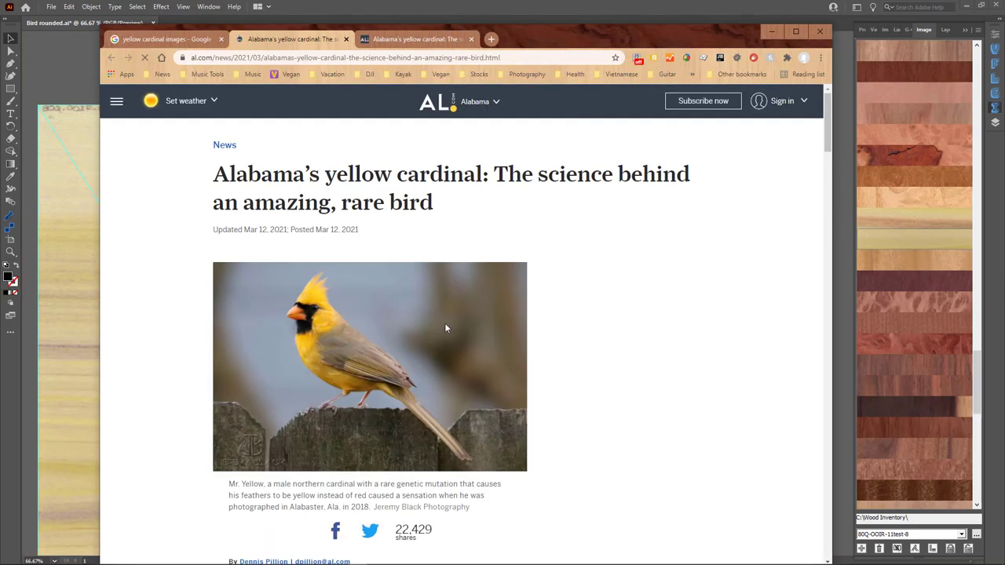
pyautogui.rightClick(445, 328)
pyautogui.click(472, 355)
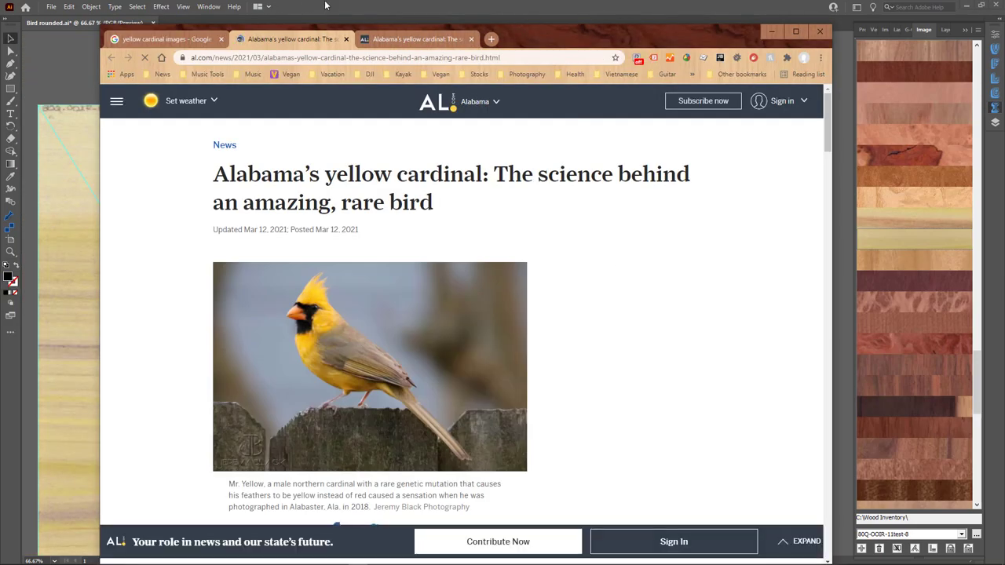
pyautogui.hotkey('alt', 'Tab')
pyautogui.click(995, 123)
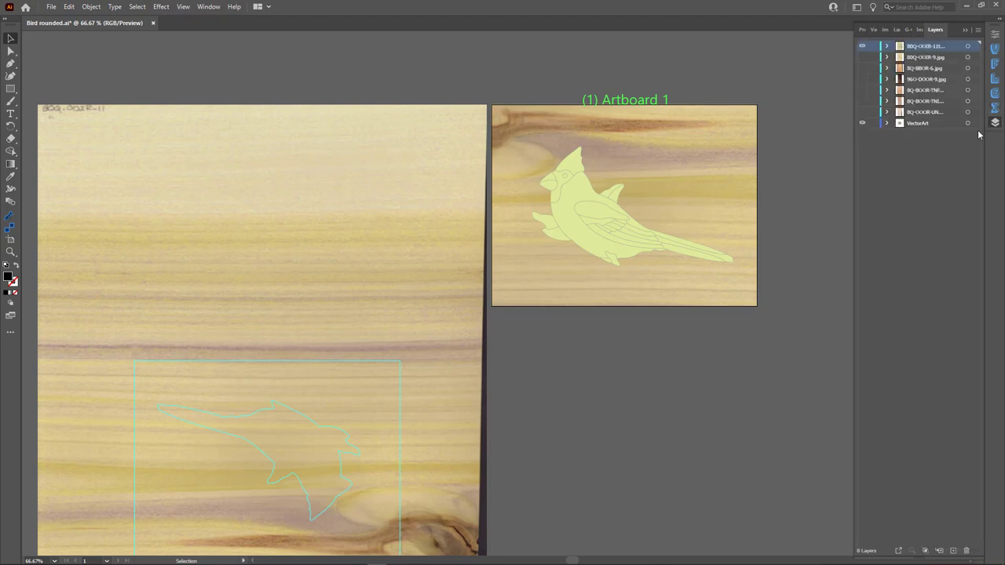
# Step: Paste the cardinal photo on a new layer, shrink it and place it below Artboard 1
pyautogui.click(953, 551)
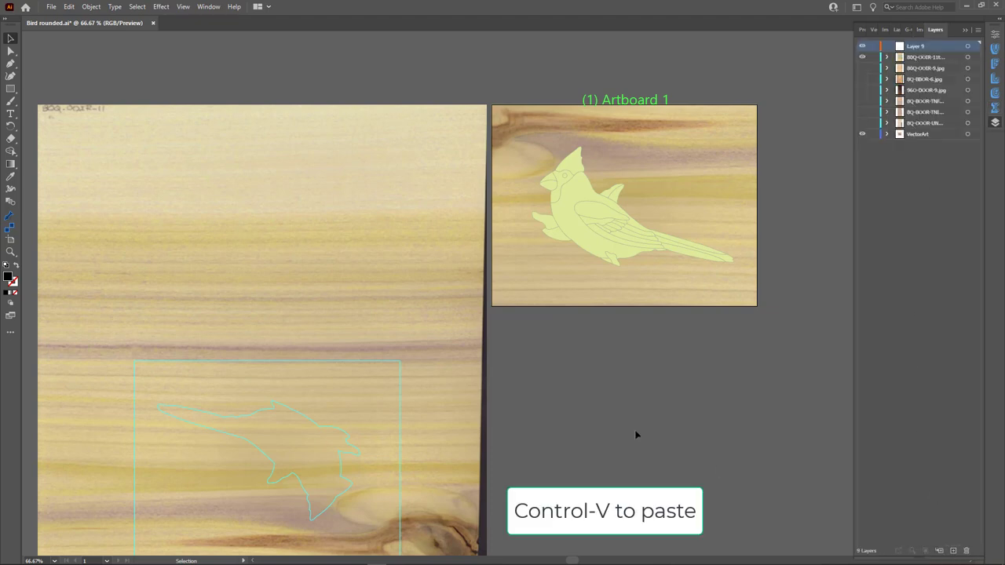
pyautogui.hotkey('ctrl', 'v')
pyautogui.scroll(-1, 540, 393)
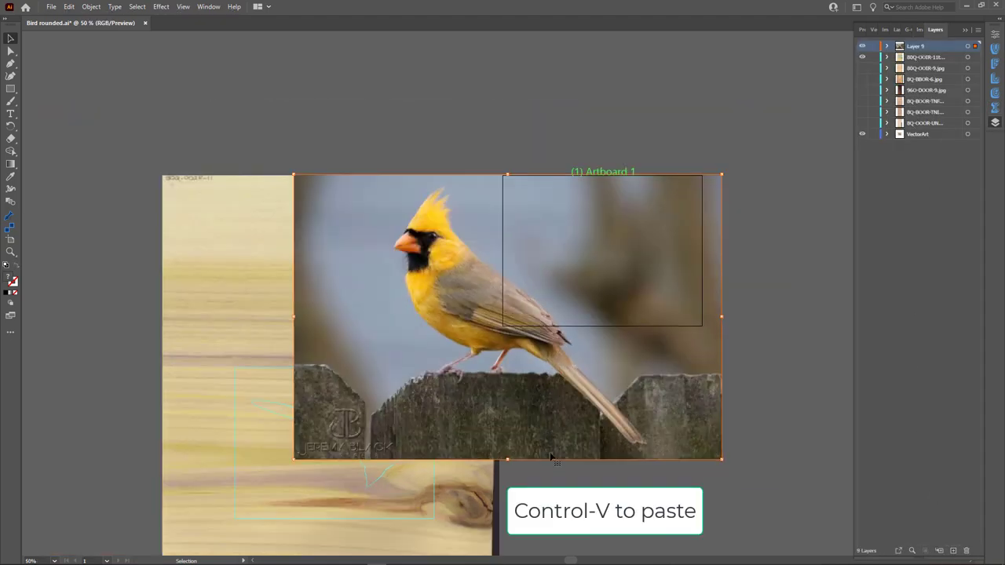
pyautogui.moveTo(724, 464); pyautogui.dragTo(488, 323)
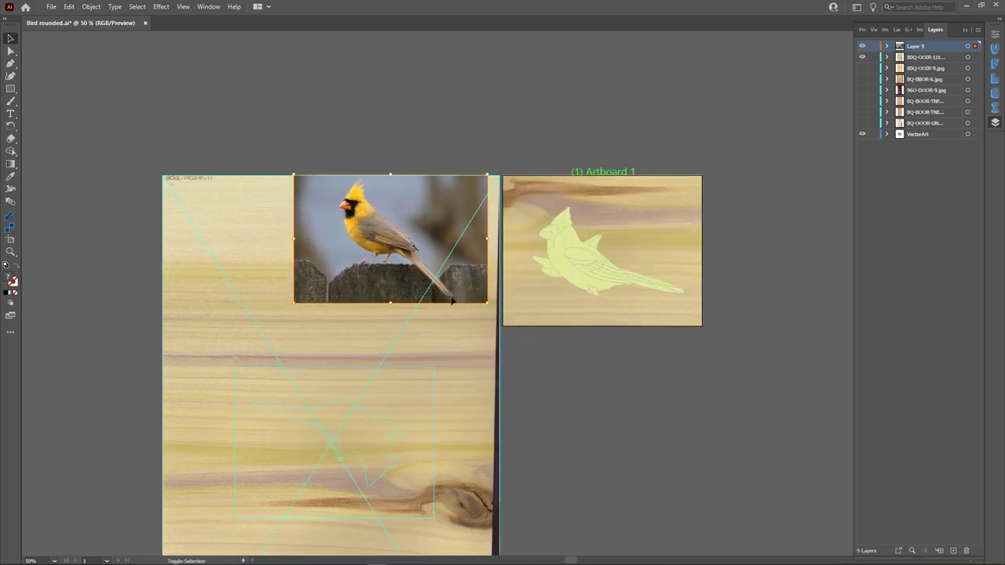
pyautogui.moveTo(396, 237); pyautogui.dragTo(598, 387)
pyautogui.click(733, 397)
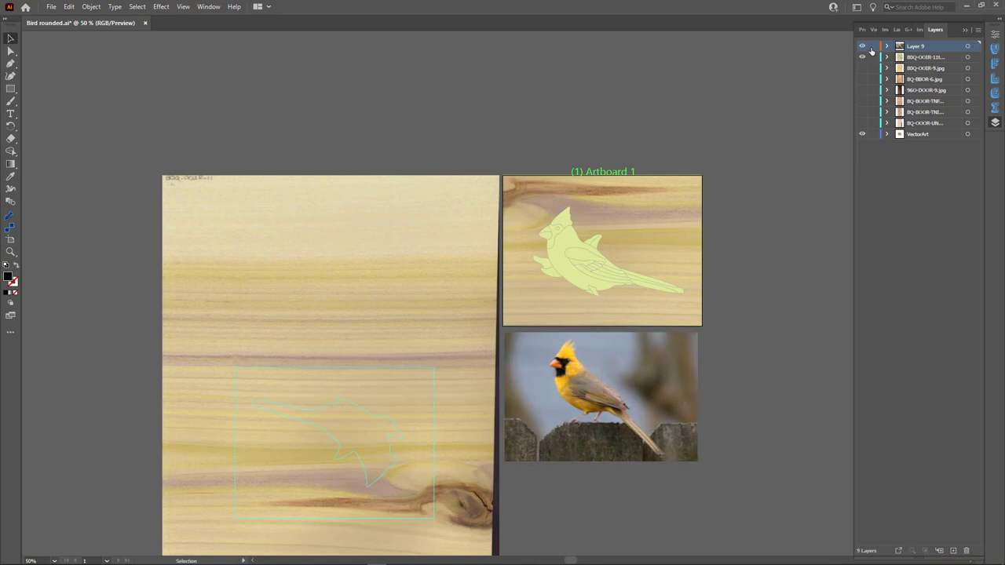
pyautogui.scroll(3, 560, 281)
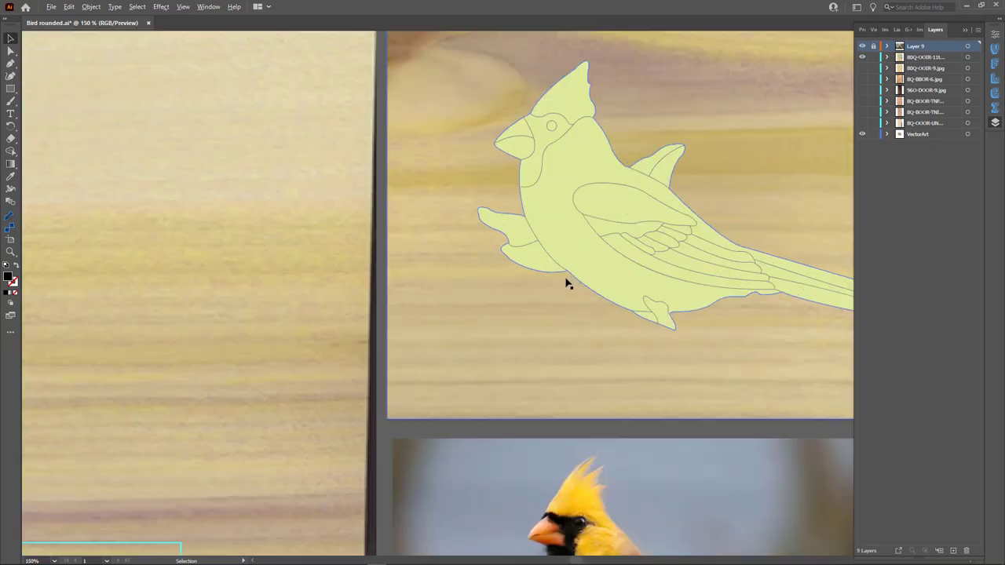
pyautogui.scroll(-2, 477, 265)
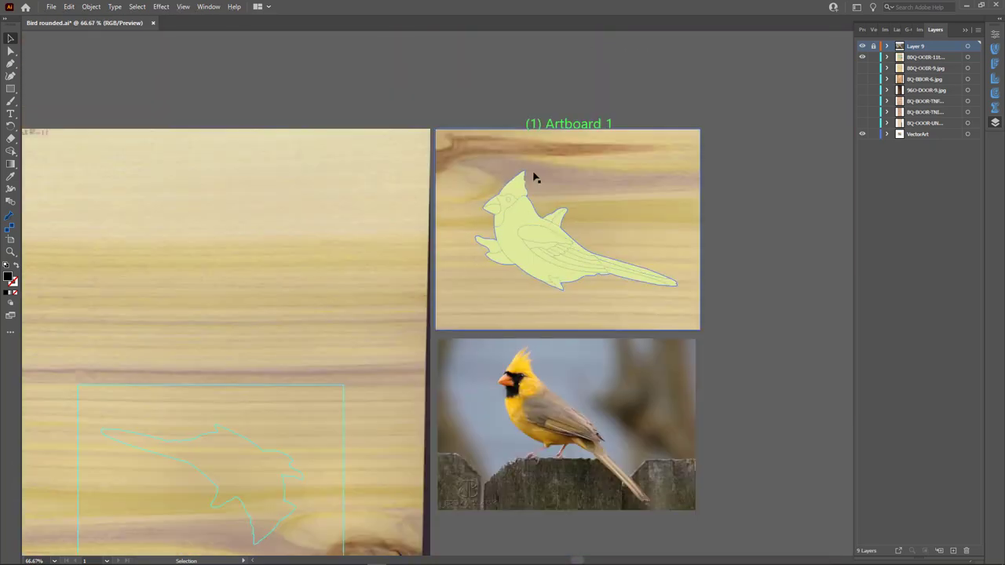
pyautogui.scroll(-1, 534, 177)
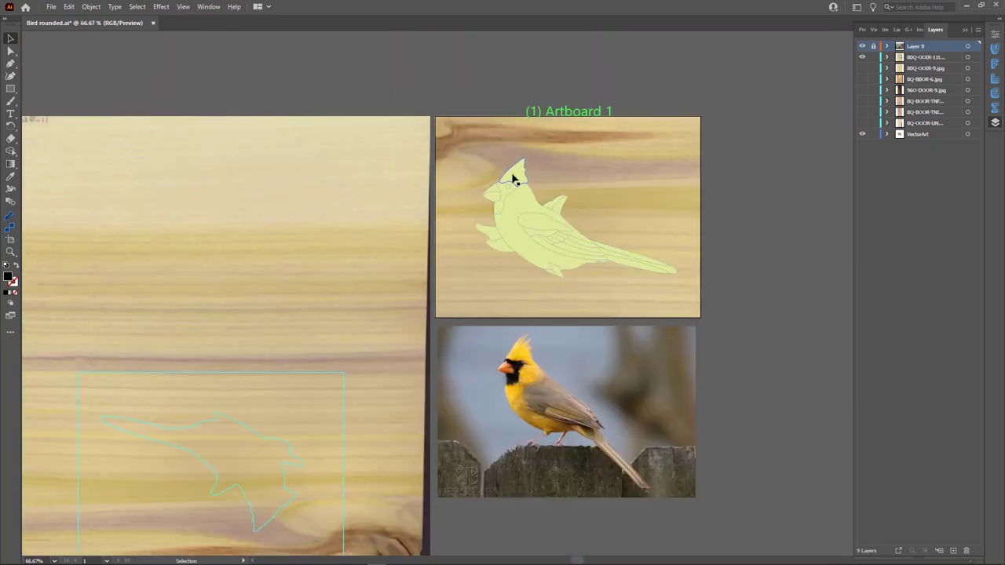
# Step: Select the crest and body together and show the wood veneer image swatches
pyautogui.click(514, 178)
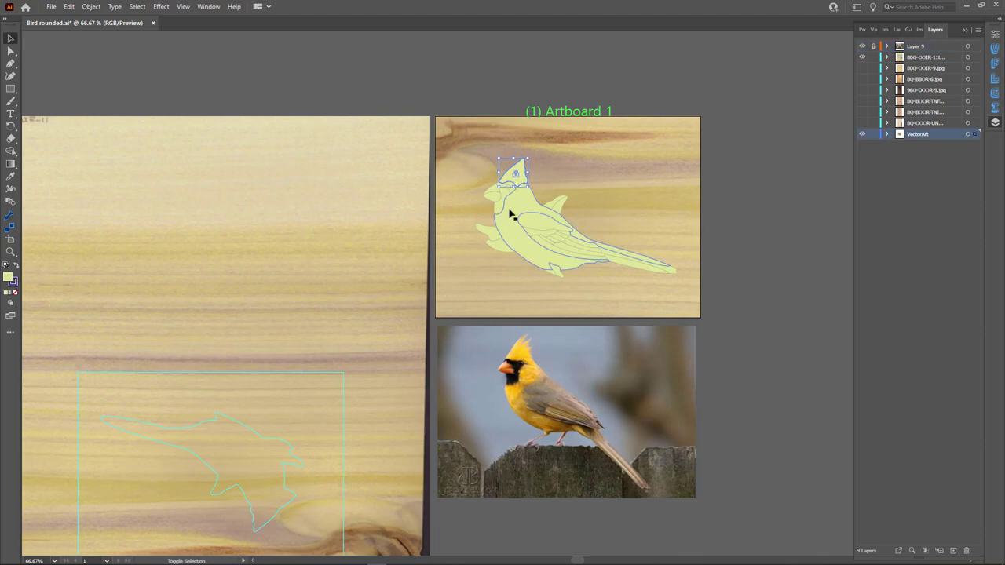
pyautogui.keyDown('shift'); pyautogui.click(511, 213); pyautogui.keyUp('shift')
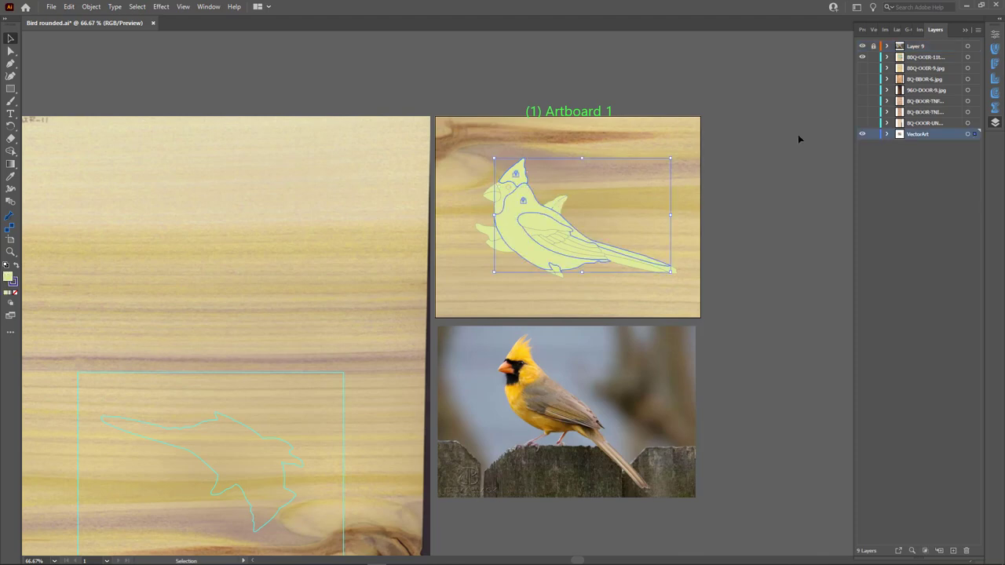
pyautogui.click(995, 109)
pyautogui.scroll(-5, 915, 263)
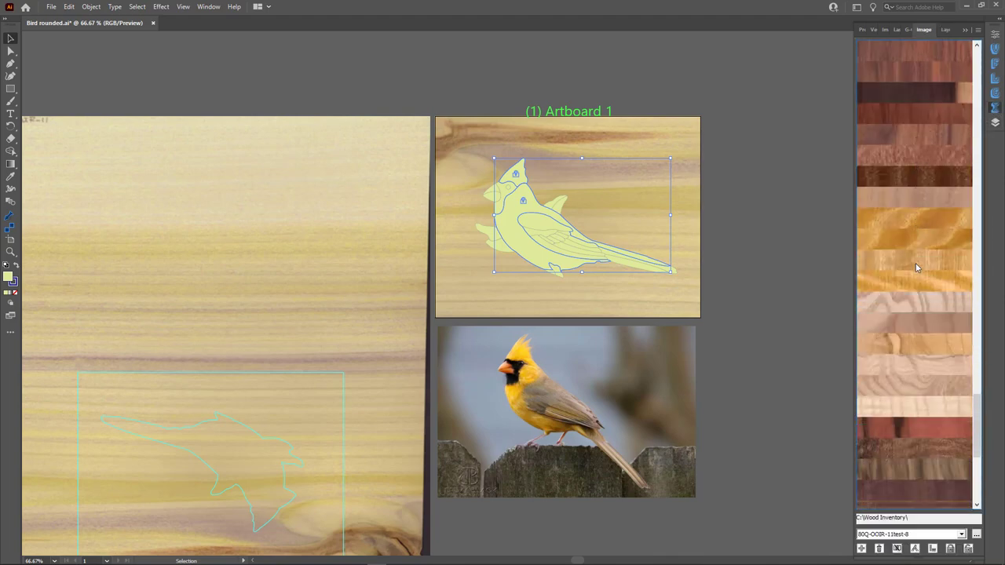
# Step: Fill the body with figured golden veneer, turn off Smart Guides, and rotate and position its outline
pyautogui.click(923, 245)
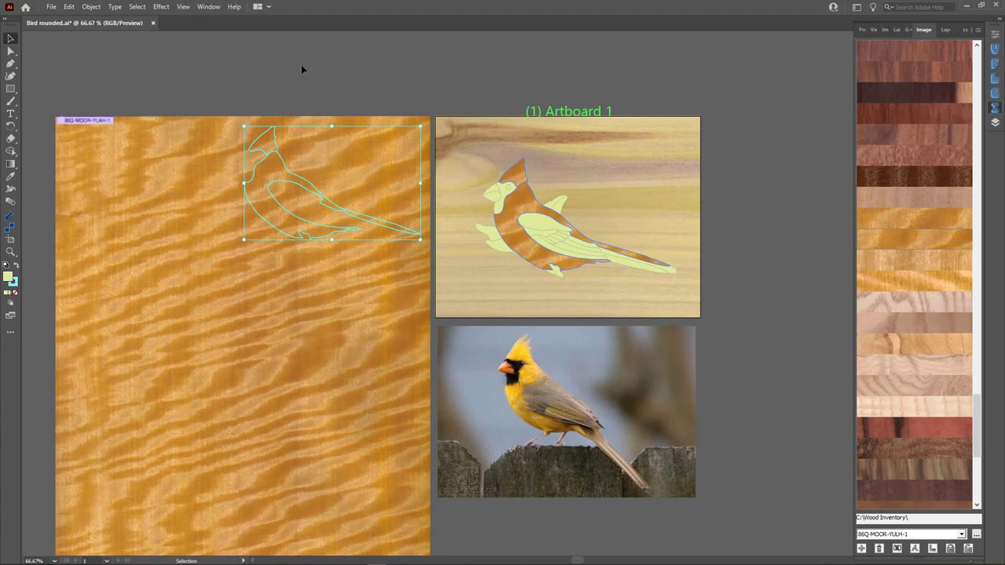
pyautogui.click(183, 7)
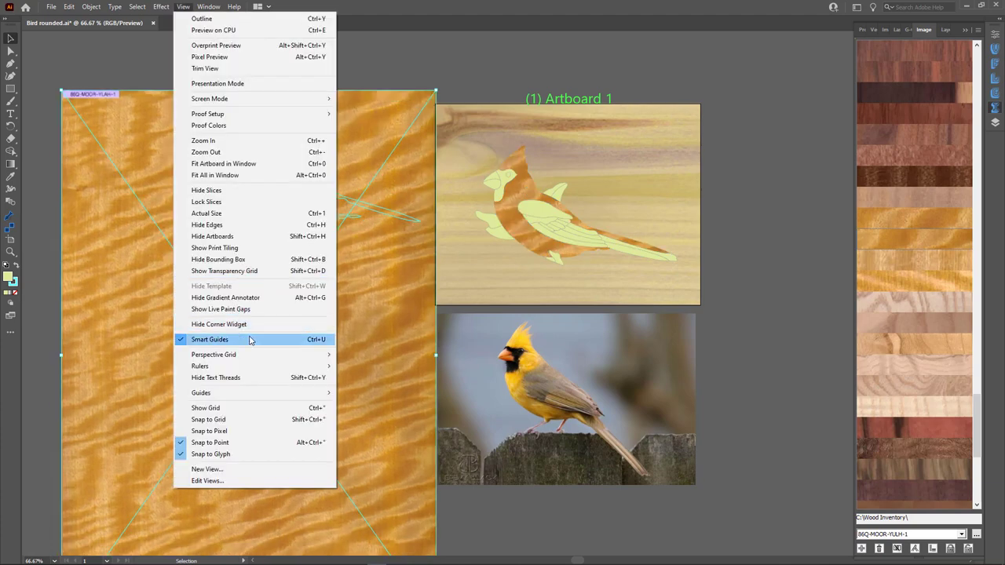
pyautogui.click(249, 339)
pyautogui.moveTo(272, 211); pyautogui.dragTo(267, 246)
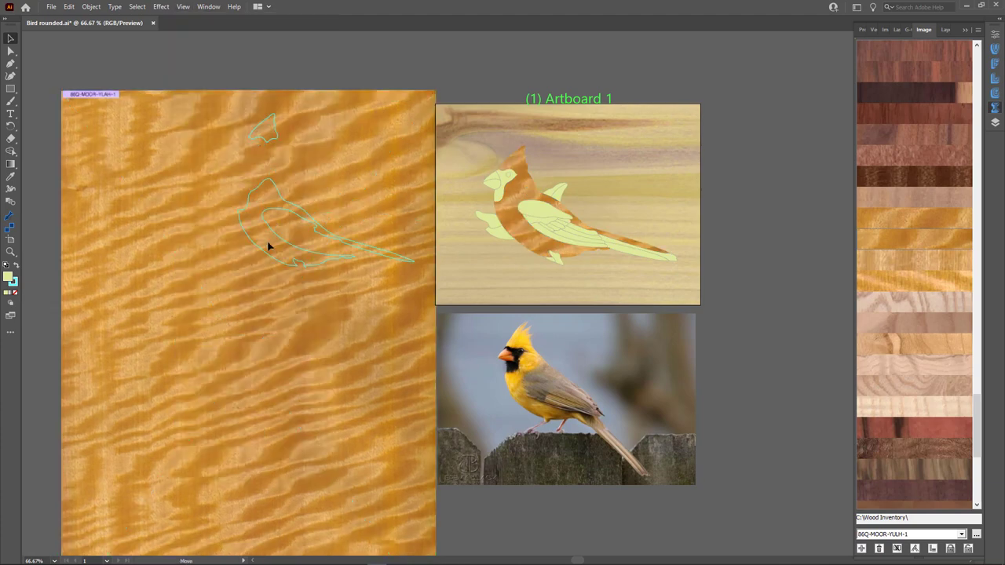
pyautogui.press('r')
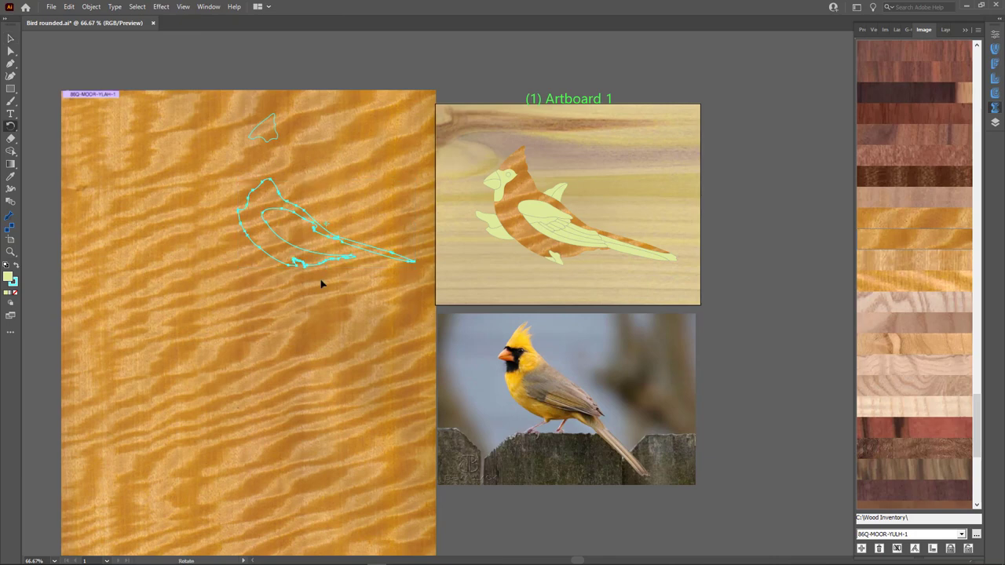
pyautogui.moveTo(323, 283); pyautogui.dragTo(372, 293)
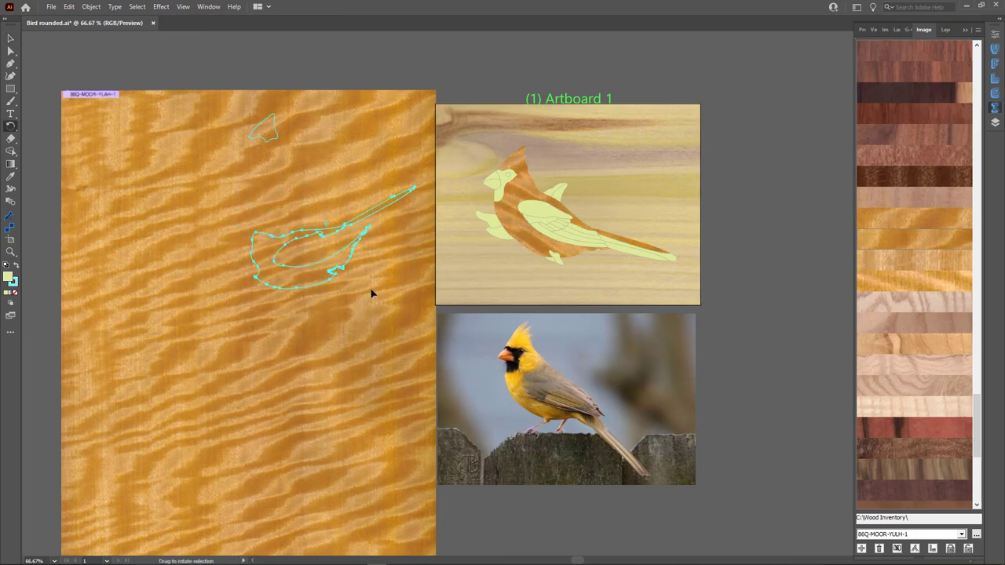
pyautogui.press('v')
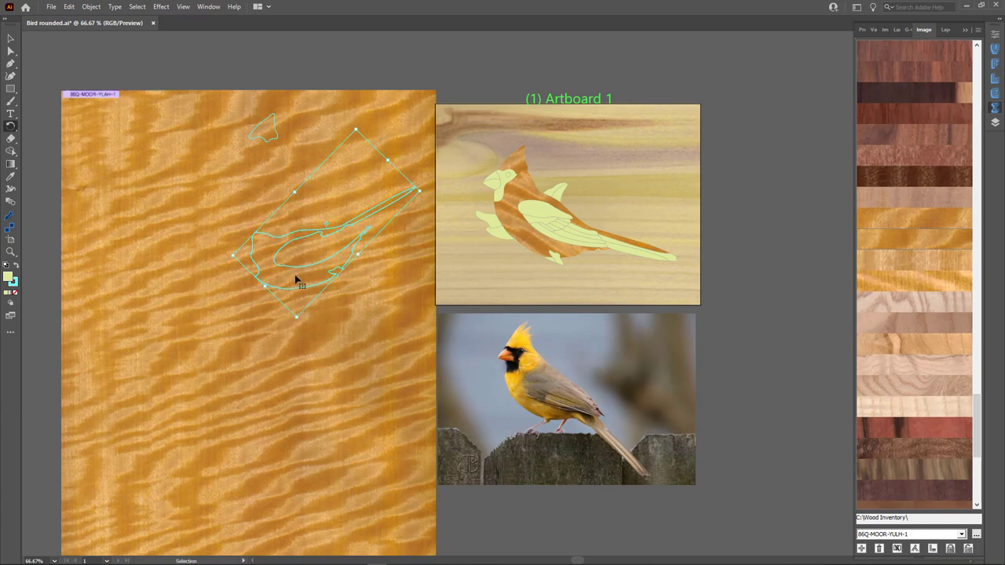
pyautogui.moveTo(294, 281); pyautogui.dragTo(298, 327)
pyautogui.press('r')
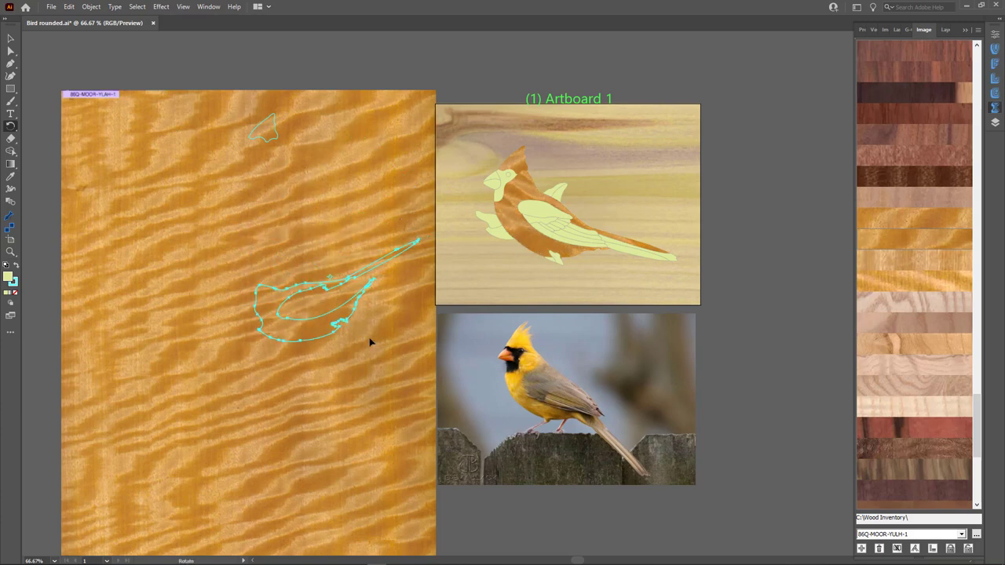
pyautogui.moveTo(370, 341)
pyautogui.mouseDown()
pyautogui.moveTo(370, 321)
pyautogui.moveTo(334, 348)
pyautogui.moveTo(320, 341)
pyautogui.mouseUp()
pyautogui.press('v')
pyautogui.click(329, 343)
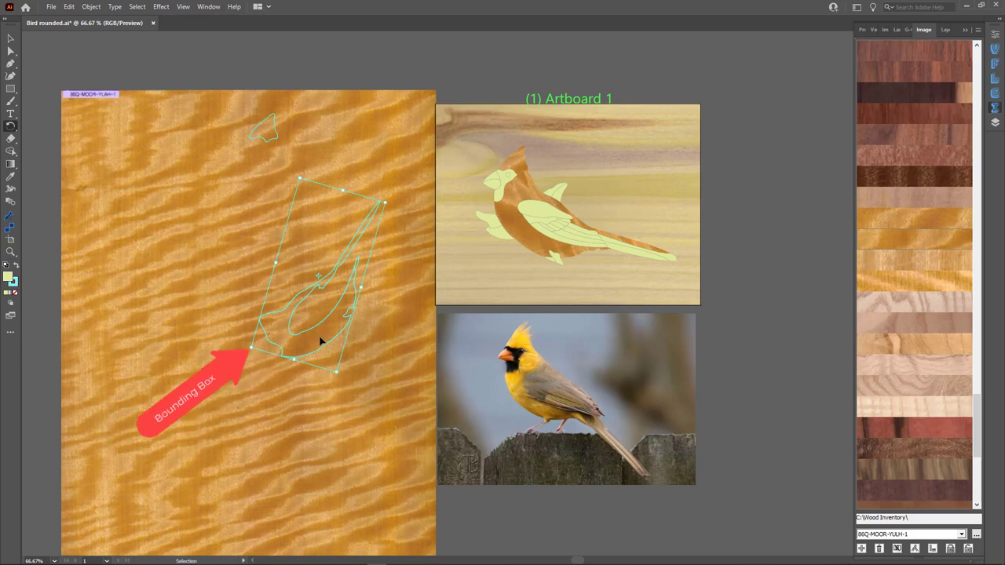
# Step: Hide the bounding box and turn the body outline about half a turn on the veneer
pyautogui.click(183, 6)
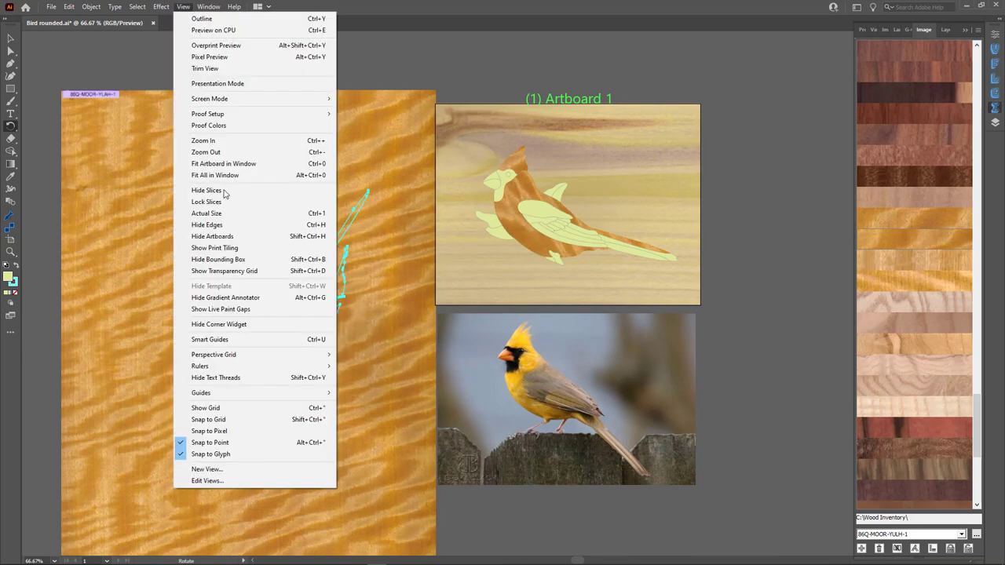
pyautogui.click(244, 260)
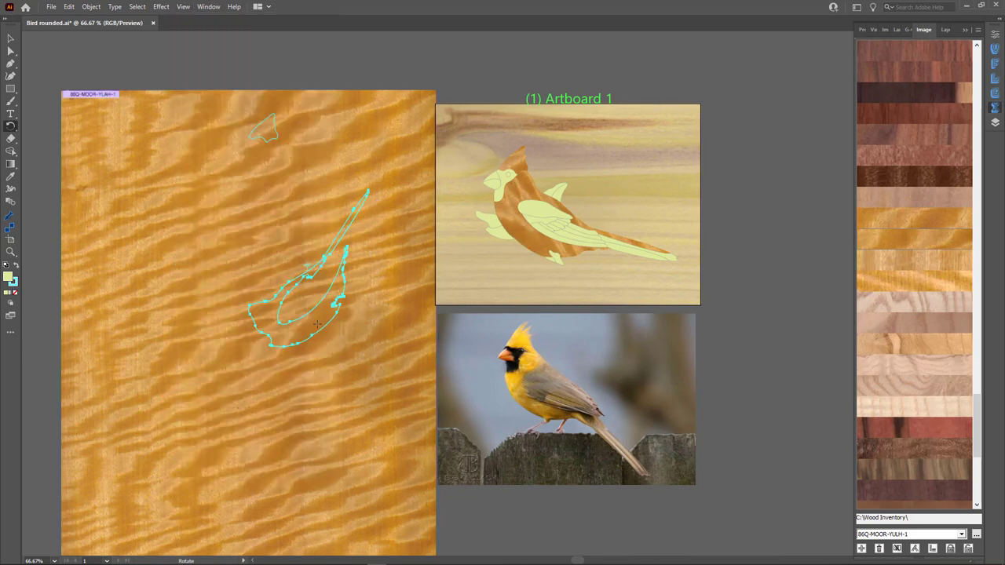
pyautogui.moveTo(314, 353); pyautogui.dragTo(383, 357)
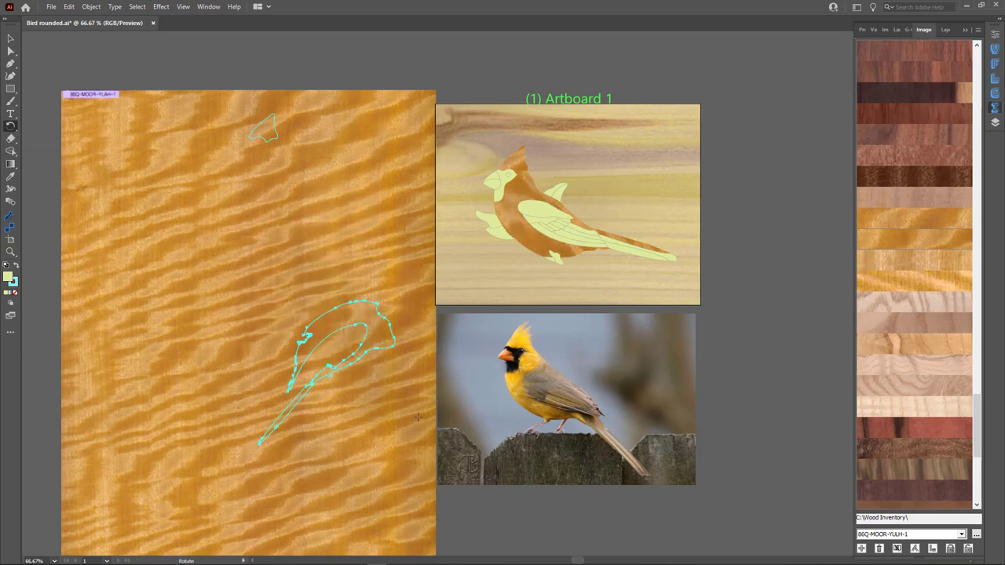
pyautogui.moveTo(418, 417); pyautogui.dragTo(400, 380)
pyautogui.moveTo(389, 333); pyautogui.dragTo(369, 306)
pyautogui.scroll(-2, 398, 375)
pyautogui.scroll(2, 398, 375)
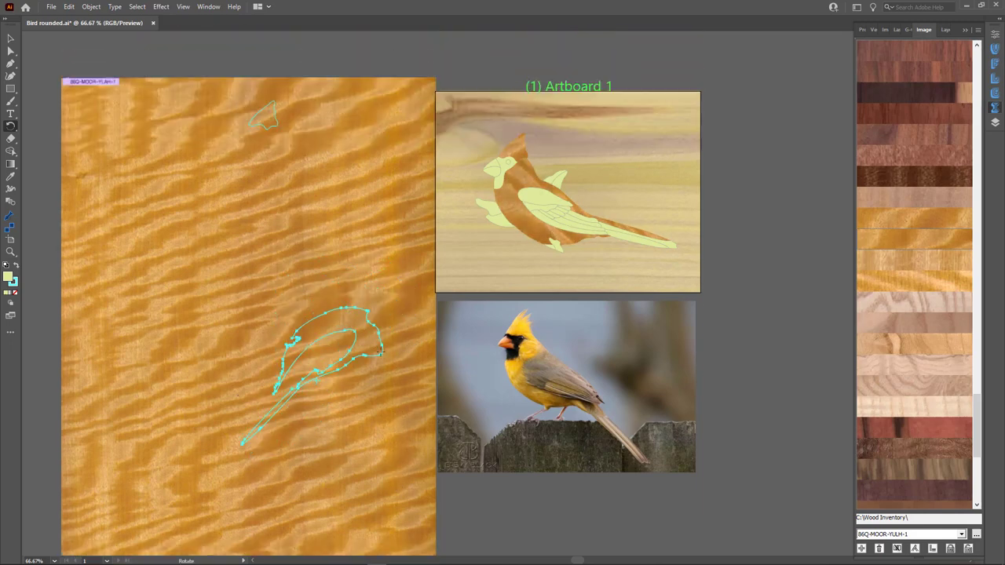
pyautogui.moveTo(398, 375); pyautogui.dragTo(206, 272)
# Step: Switch the body to the 86Q-MOOR-YLAH-8 veneer and move its outline toward the upper left
pyautogui.click(916, 285)
pyautogui.click(935, 231)
pyautogui.press('r')
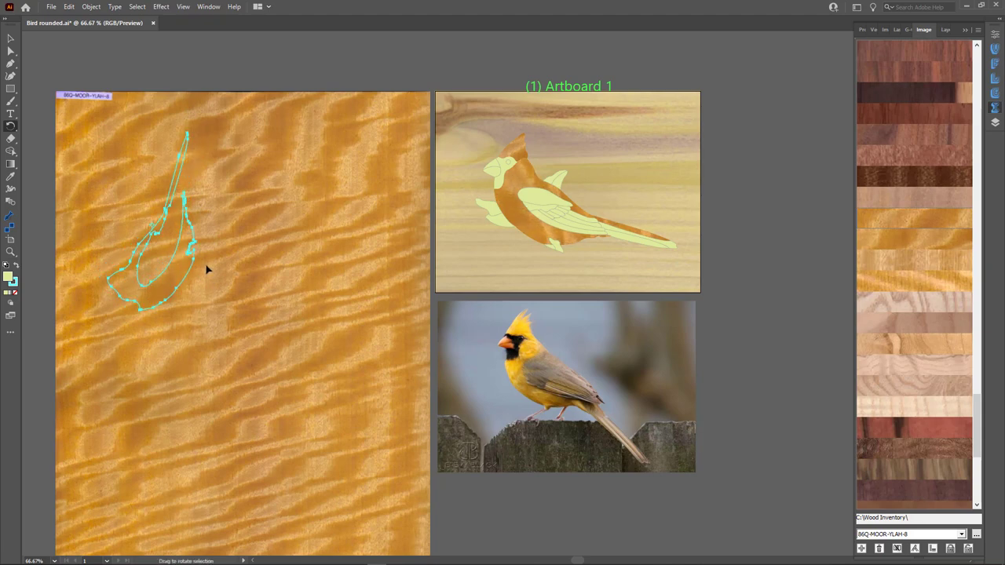
pyautogui.press('v')
pyautogui.moveTo(170, 285); pyautogui.dragTo(157, 293)
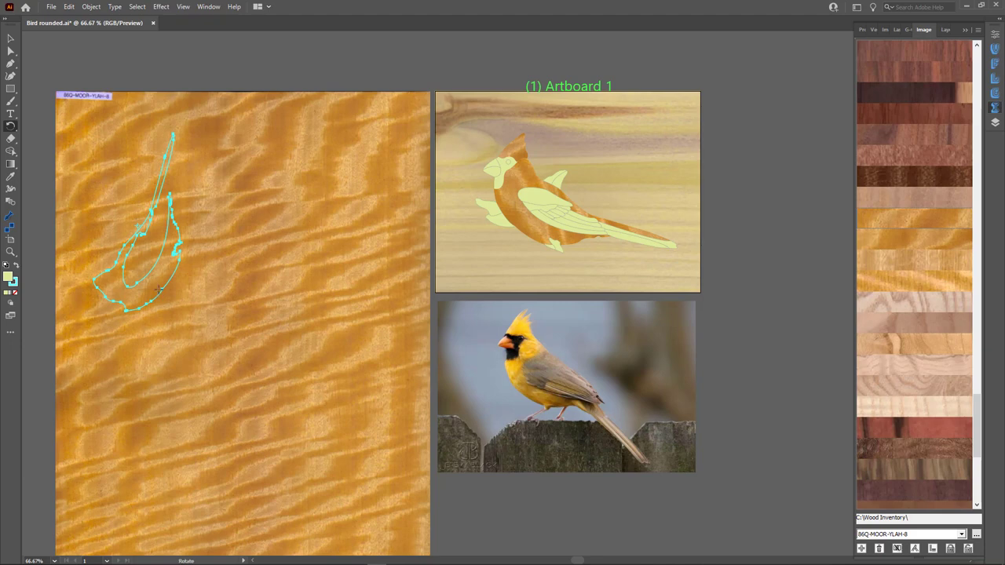
# Step: Select the crest and place its clipping outline on the golden veneer with the Image Picker Tool
pyautogui.press('v')
pyautogui.click(516, 154)
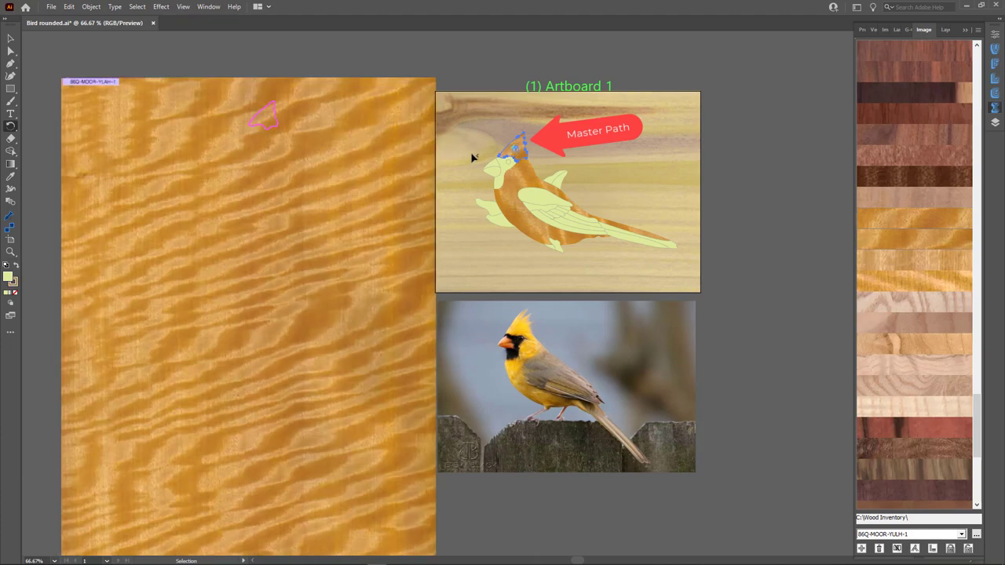
pyautogui.press('r')
pyautogui.click(9, 217)
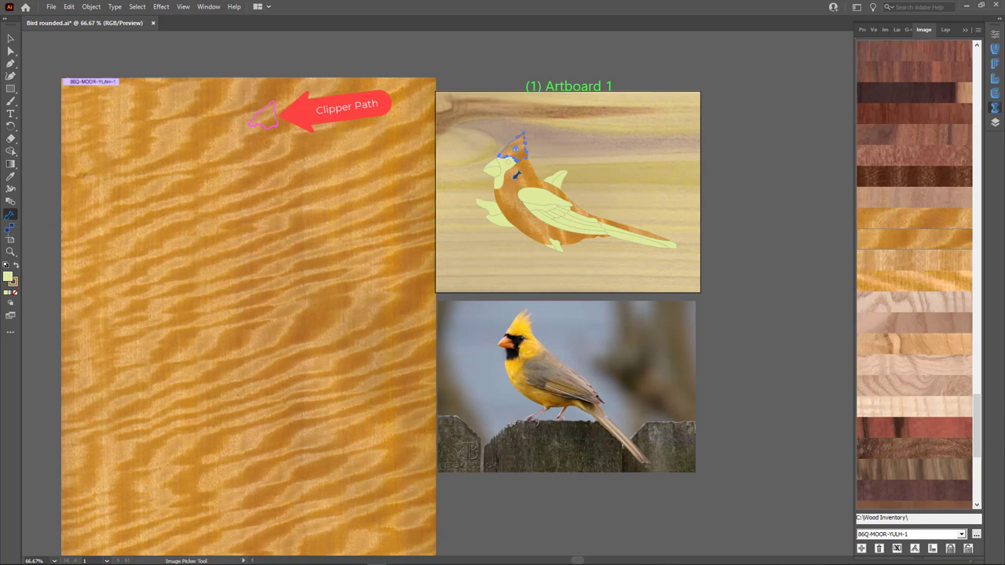
pyautogui.moveTo(409, 118); pyautogui.dragTo(375, 164)
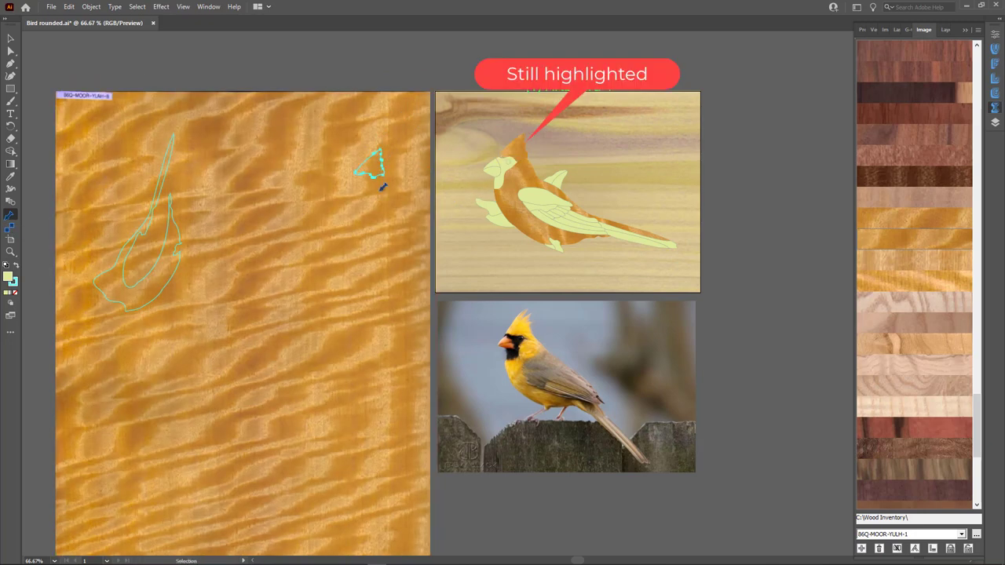
pyautogui.click(397, 187)
pyautogui.click(11, 38)
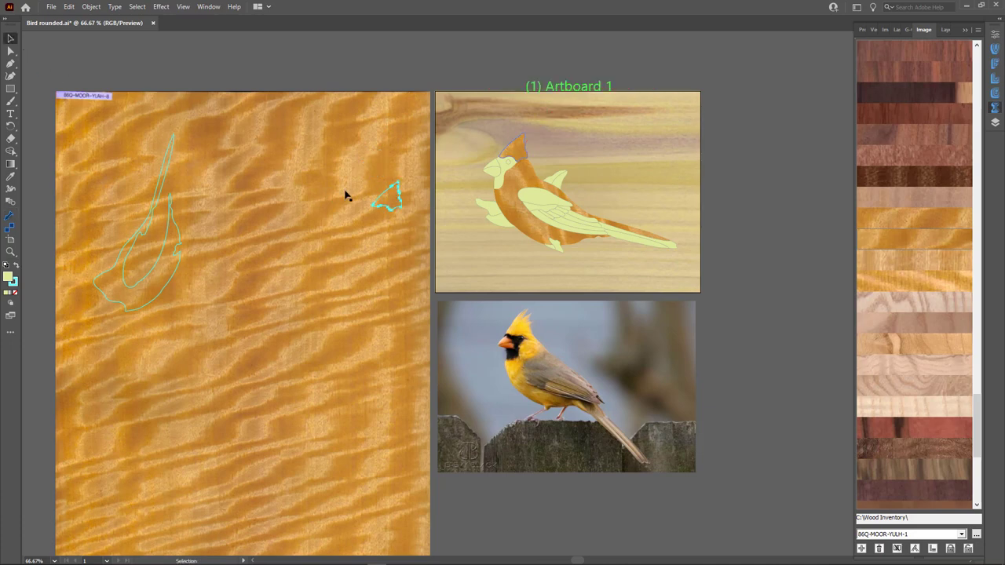
# Step: Move the crest outline up beside the head and rotate it to match the head's grain
pyautogui.moveTo(389, 205); pyautogui.dragTo(150, 142)
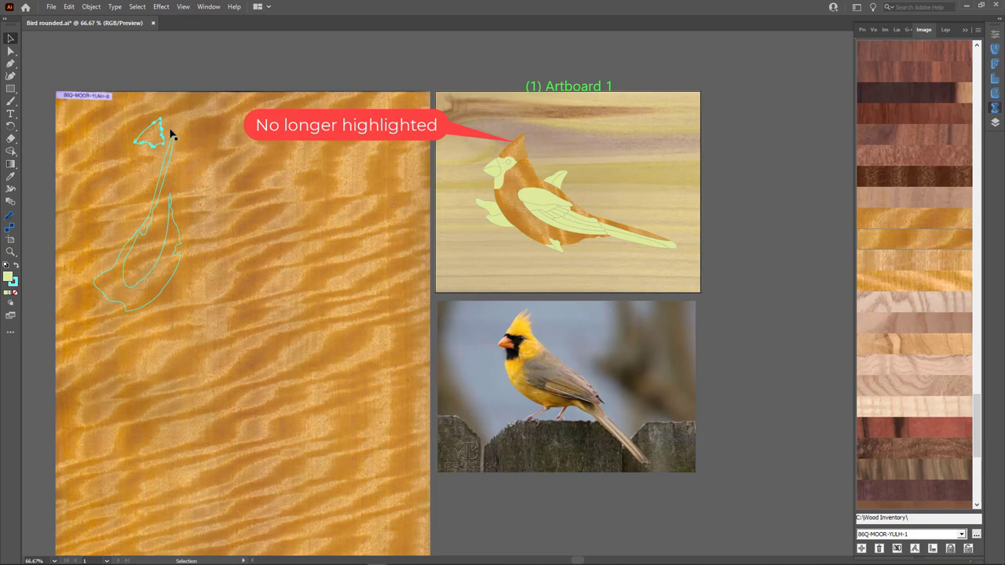
pyautogui.press('r')
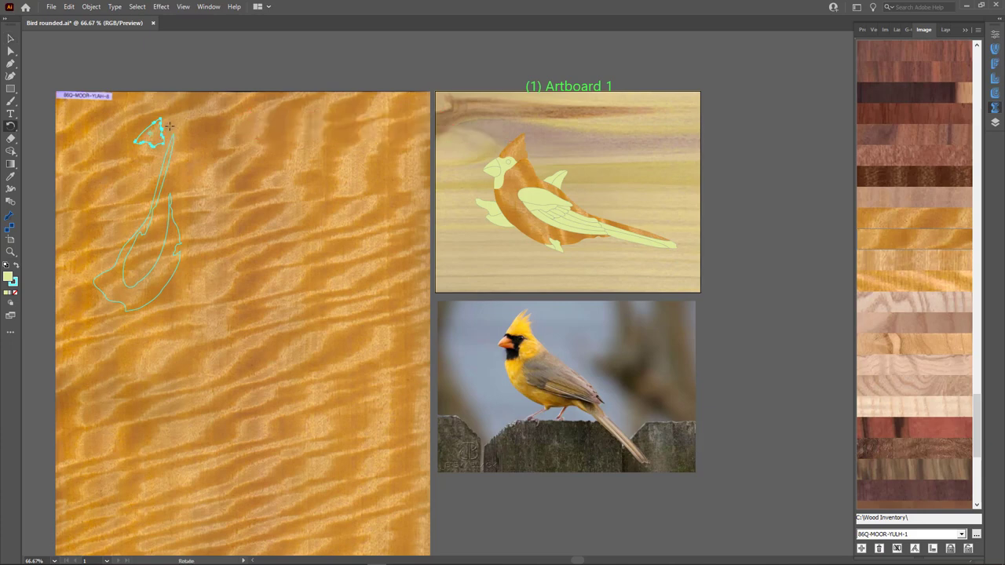
pyautogui.moveTo(175, 130); pyautogui.dragTo(150, 134)
pyautogui.press('v')
pyautogui.click(188, 161)
pyautogui.press('r')
pyautogui.press('v')
pyautogui.click(645, 244)
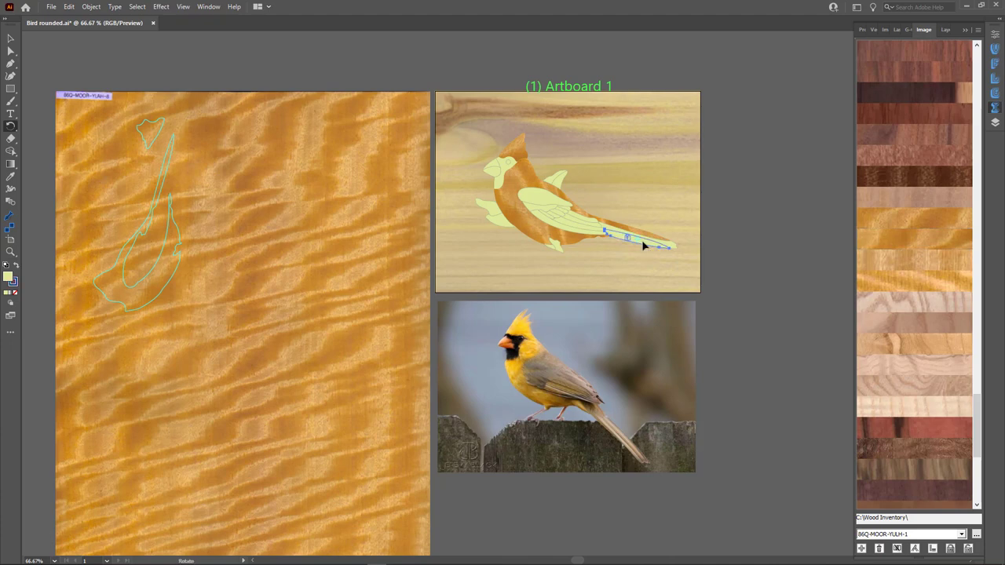
# Step: Choose the light 8F-FOOR-TNJP-5 veneer for the tail and turn its piece upright on the board
pyautogui.press('v')
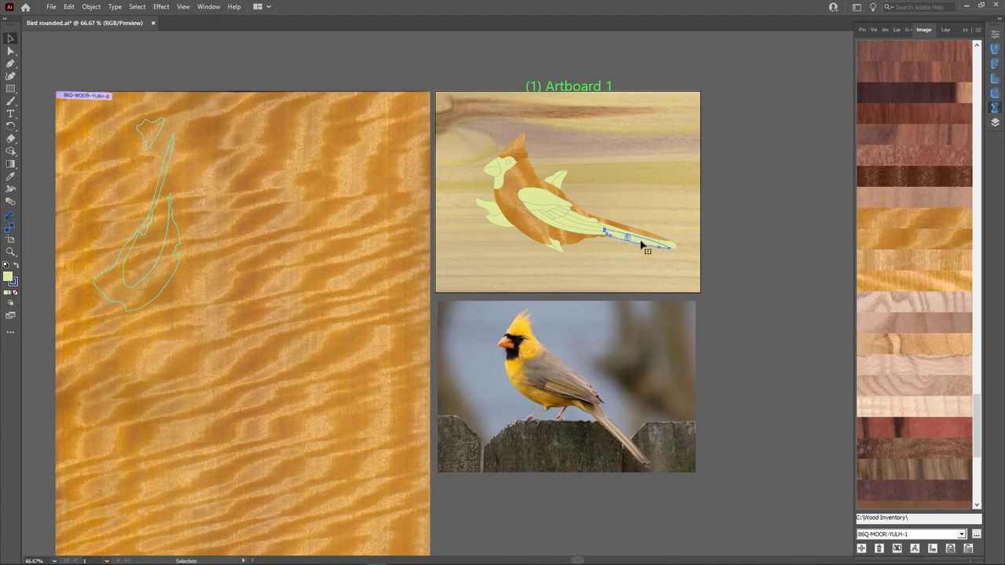
pyautogui.click(943, 329)
pyautogui.click(946, 300)
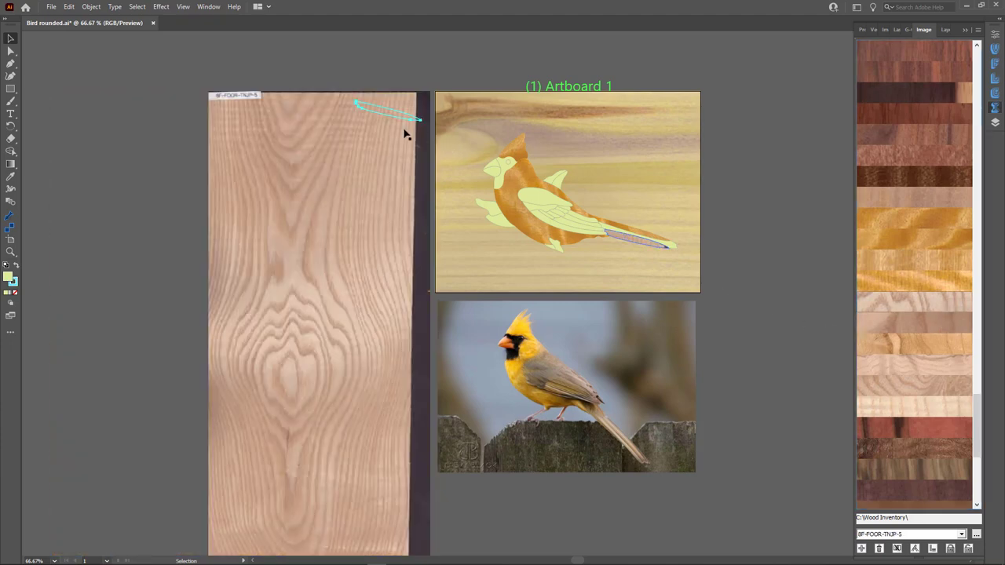
pyautogui.press('r')
pyautogui.moveTo(409, 137); pyautogui.dragTo(352, 160)
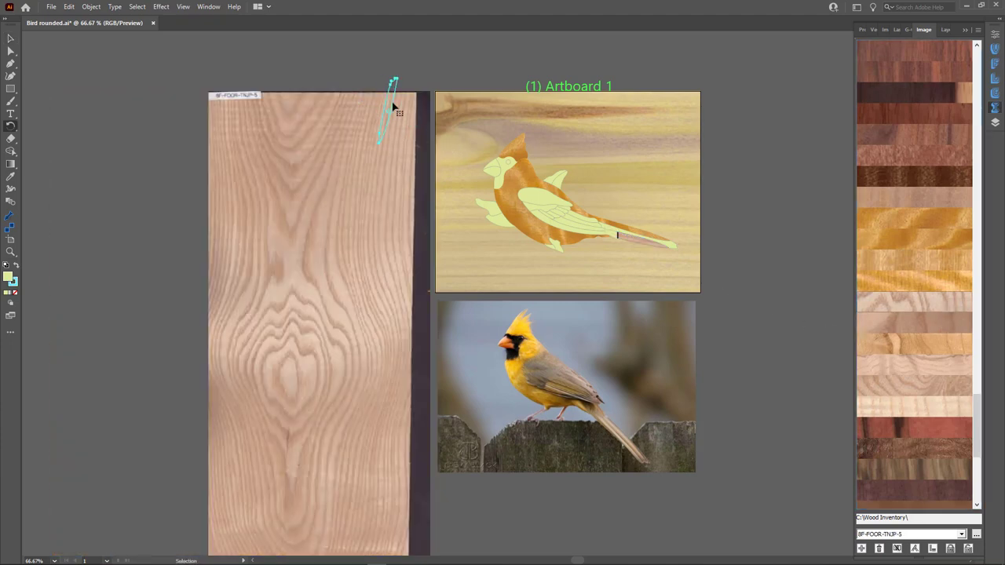
pyautogui.moveTo(393, 106); pyautogui.dragTo(322, 225)
pyautogui.press('r')
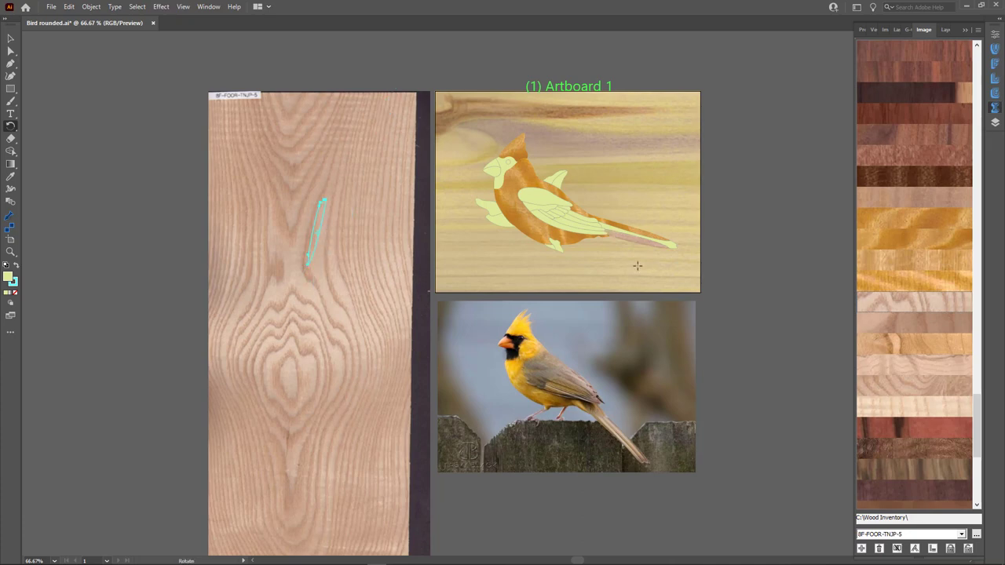
# Step: Apply the ash grain to the tail piece and rotate its outline near-vertical on the board
pyautogui.keyDown('ctrl'); pyautogui.click(671, 246); pyautogui.keyUp('ctrl')
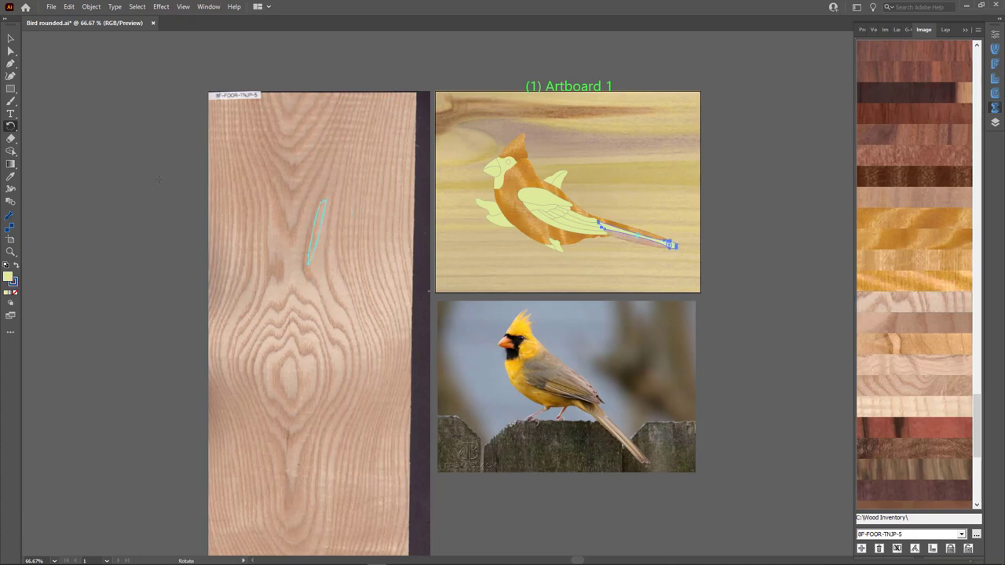
pyautogui.click(10, 217)
pyautogui.click(329, 277)
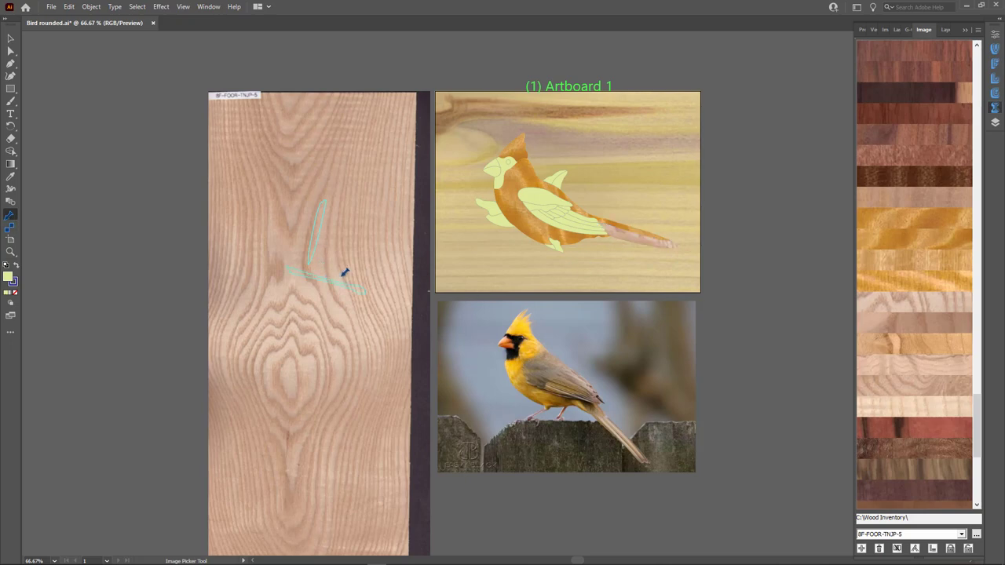
pyautogui.click(350, 290)
pyautogui.click(10, 126)
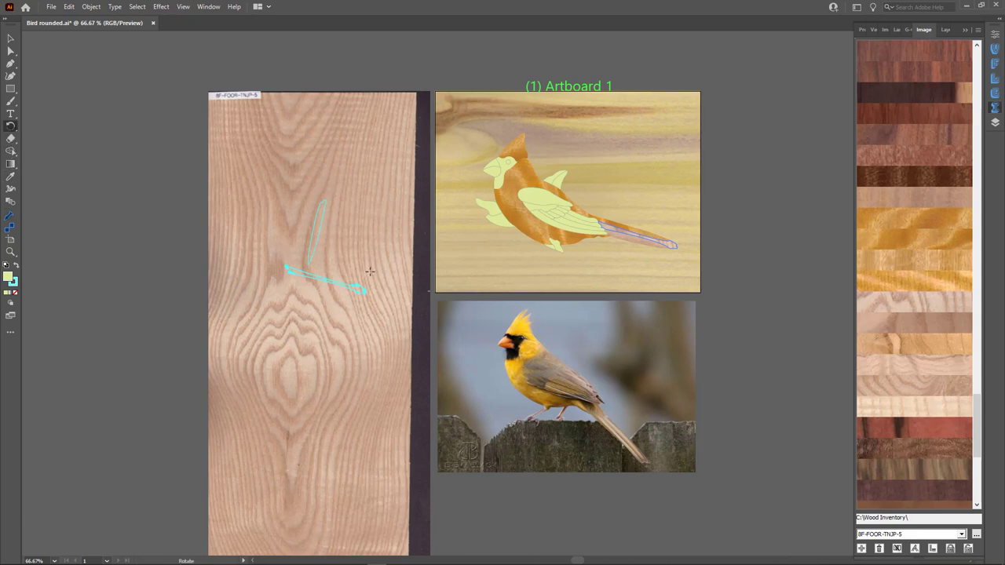
pyautogui.moveTo(370, 271); pyautogui.dragTo(330, 272)
pyautogui.scroll(5, 636, 232)
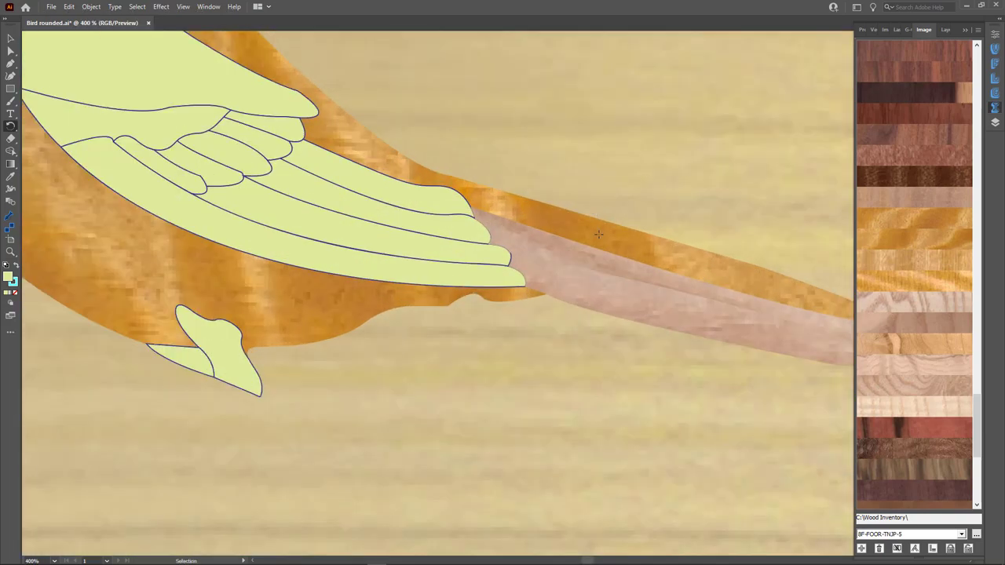
pyautogui.keyDown('ctrl'); pyautogui.click(600, 239); pyautogui.keyUp('ctrl')
pyautogui.press('v')
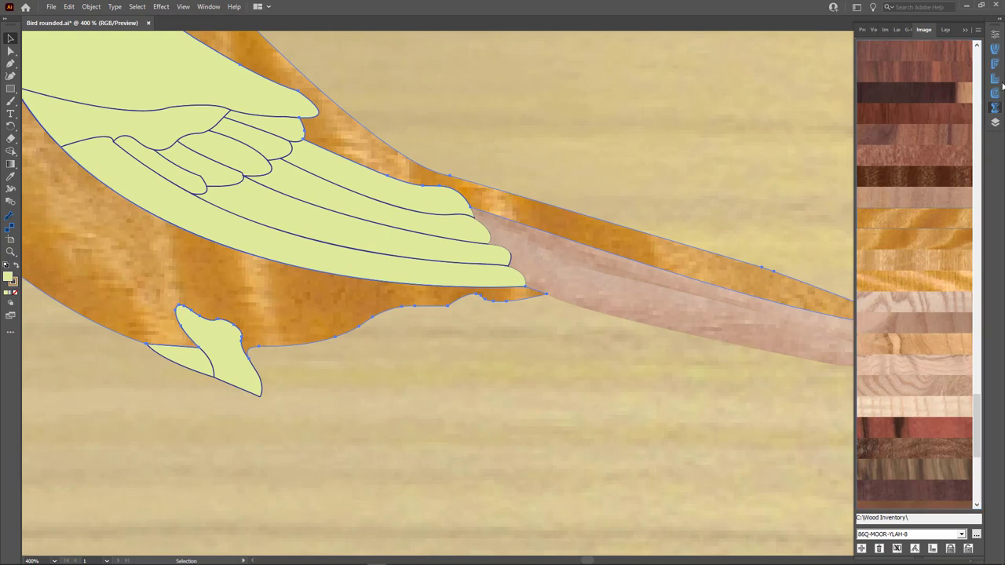
# Step: Collapse the ImageFinder veneer panel and turn on View > Smart Guides
pyautogui.click(995, 65)
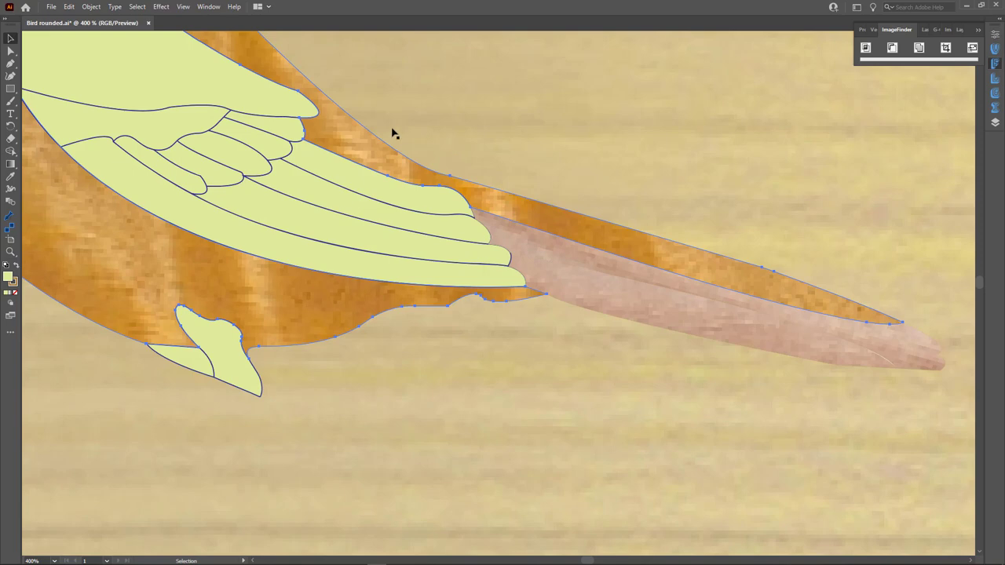
pyautogui.click(12, 65)
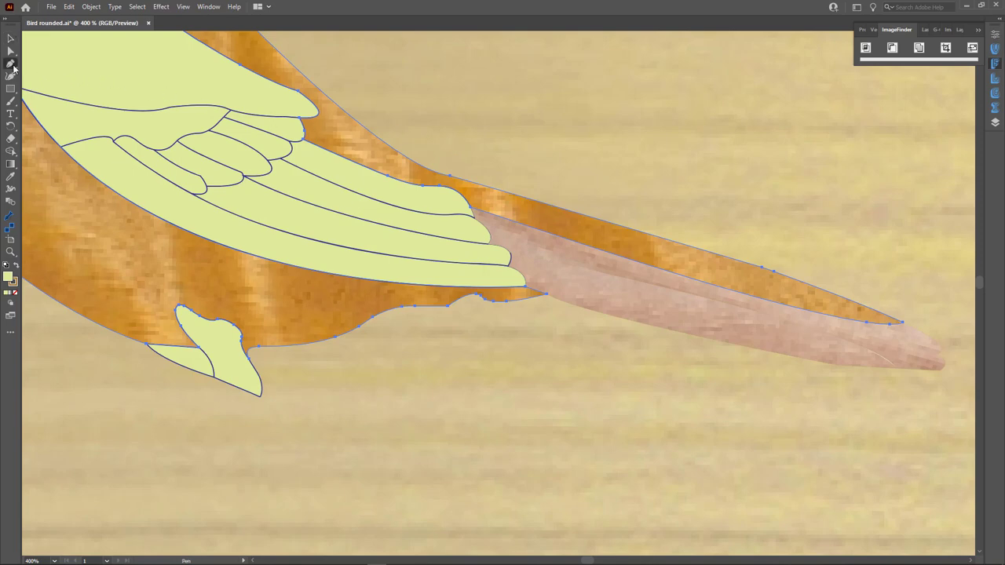
pyautogui.click(183, 6)
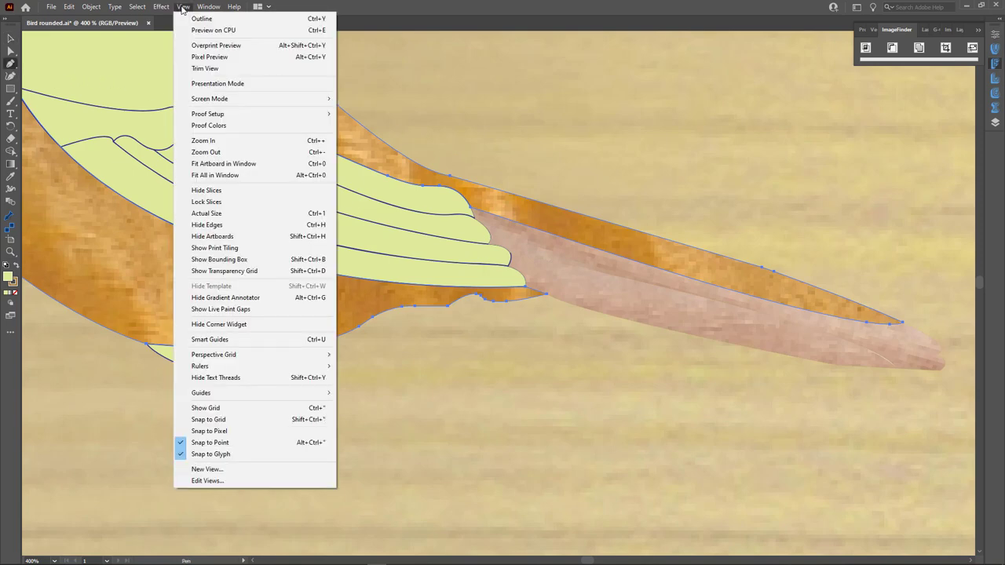
pyautogui.click(267, 343)
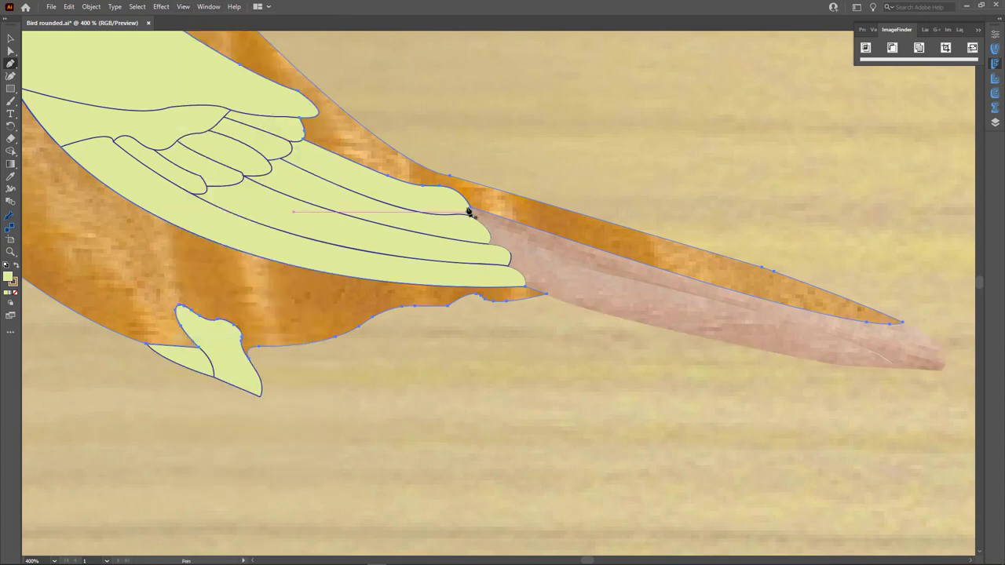
# Step: Draw a closed curved path at the wing tip where it meets the tail, with no fill
pyautogui.moveTo(471, 209); pyautogui.dragTo(465, 173)
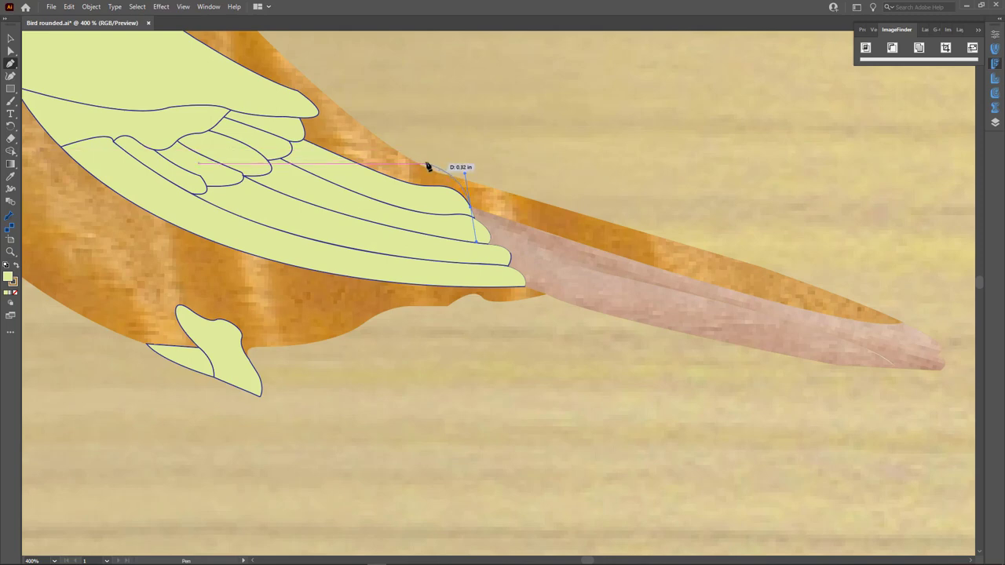
pyautogui.click(428, 165)
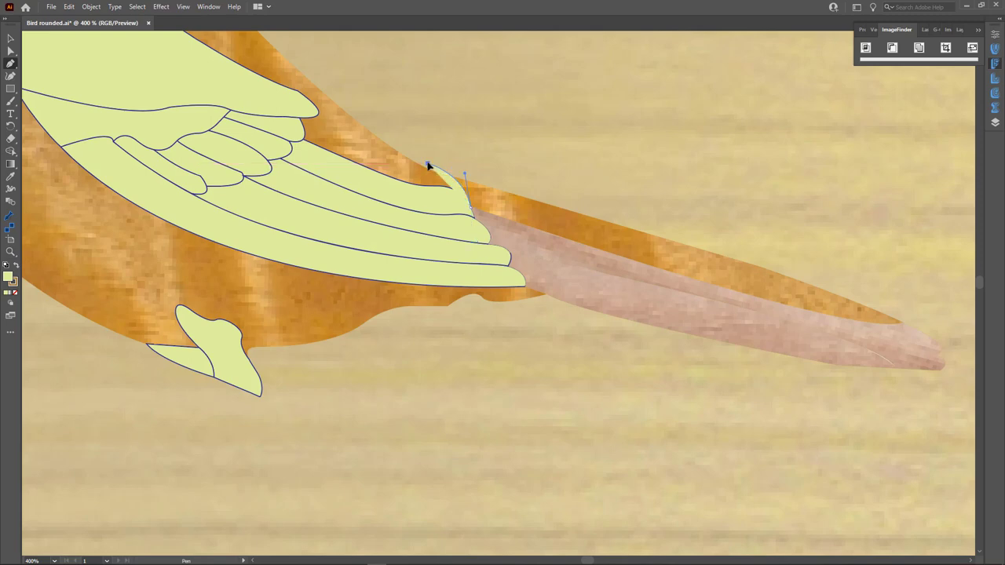
pyautogui.click(428, 165)
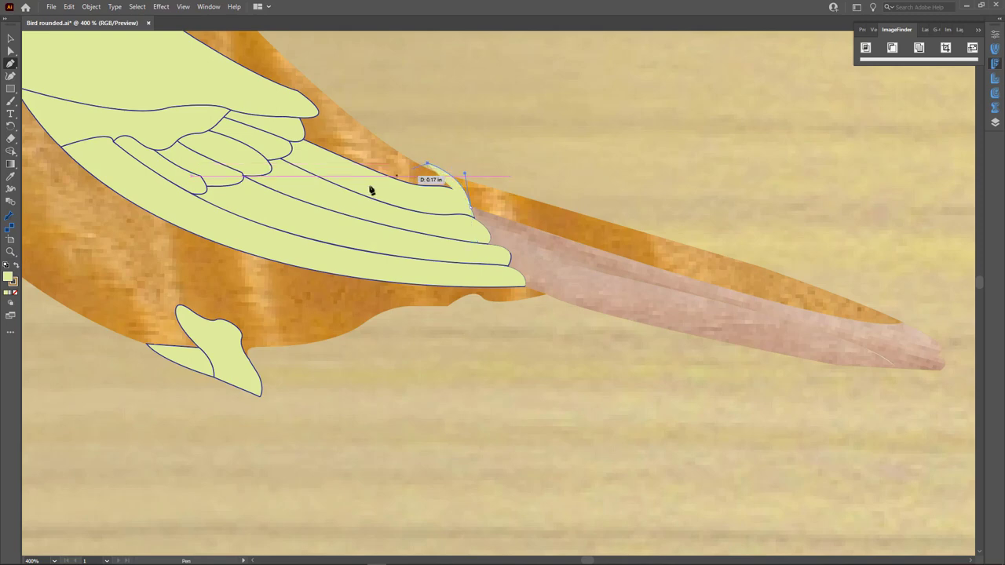
pyautogui.click(15, 293)
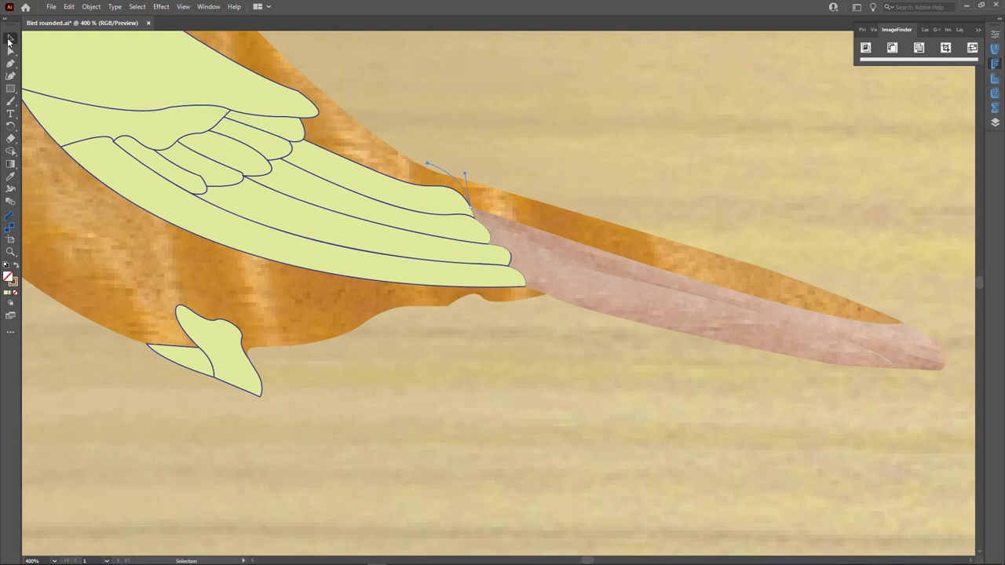
pyautogui.click(10, 38)
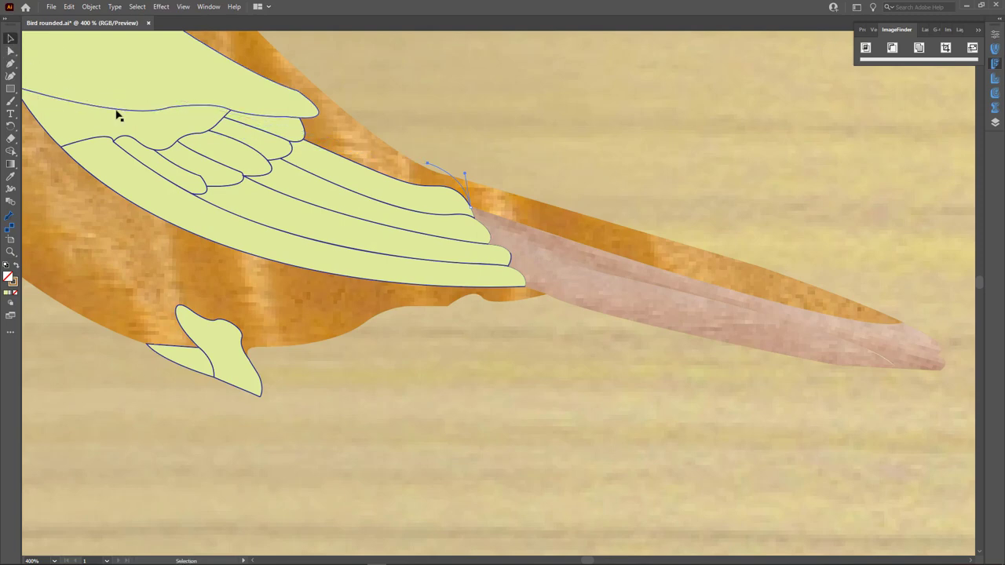
pyautogui.click(496, 202)
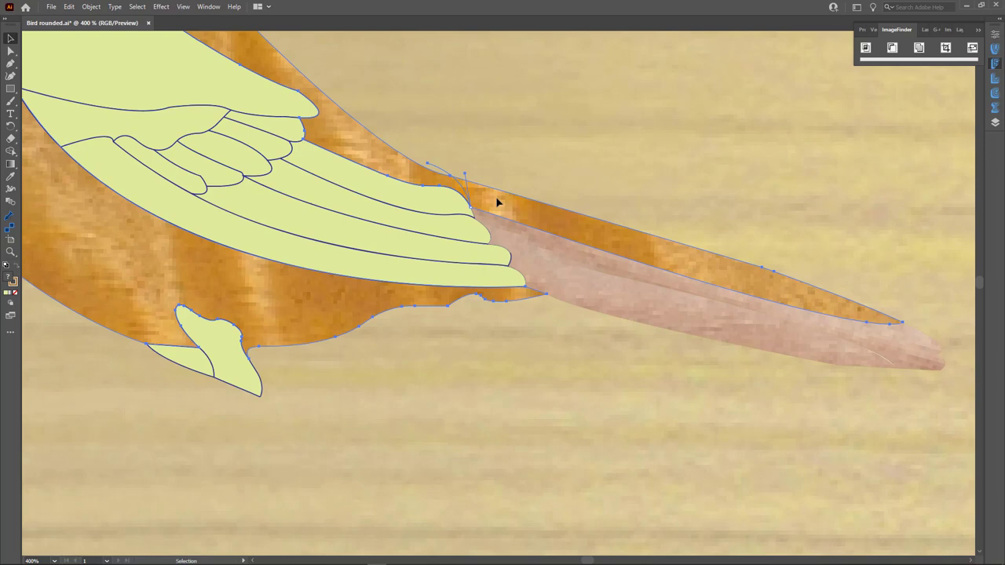
# Step: Separate the strip above the tail from the body and fill it with the tail's 8F-FOOR-TNJP-5 veneer
pyautogui.click(866, 48)
pyautogui.moveTo(538, 218); pyautogui.dragTo(559, 185)
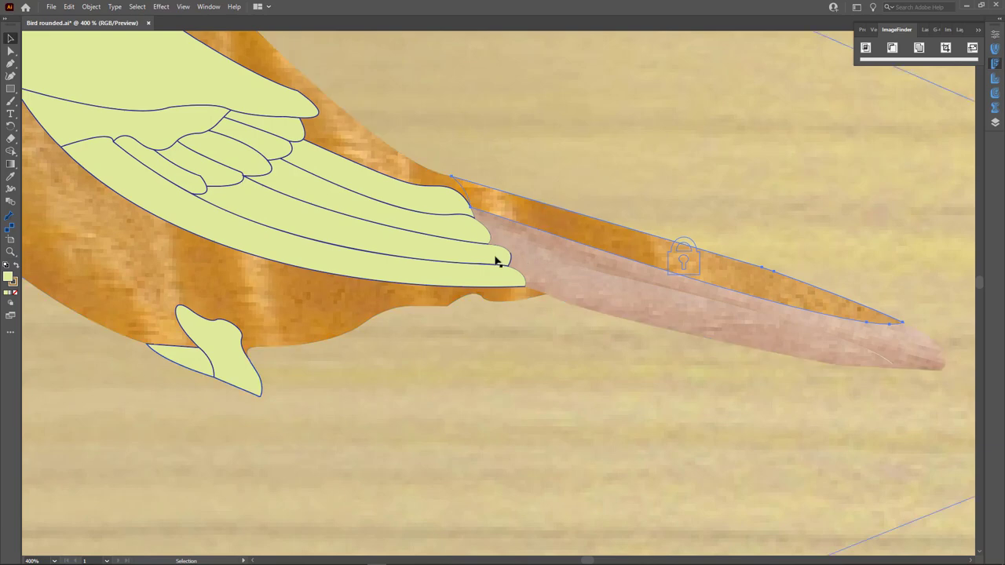
pyautogui.click(12, 218)
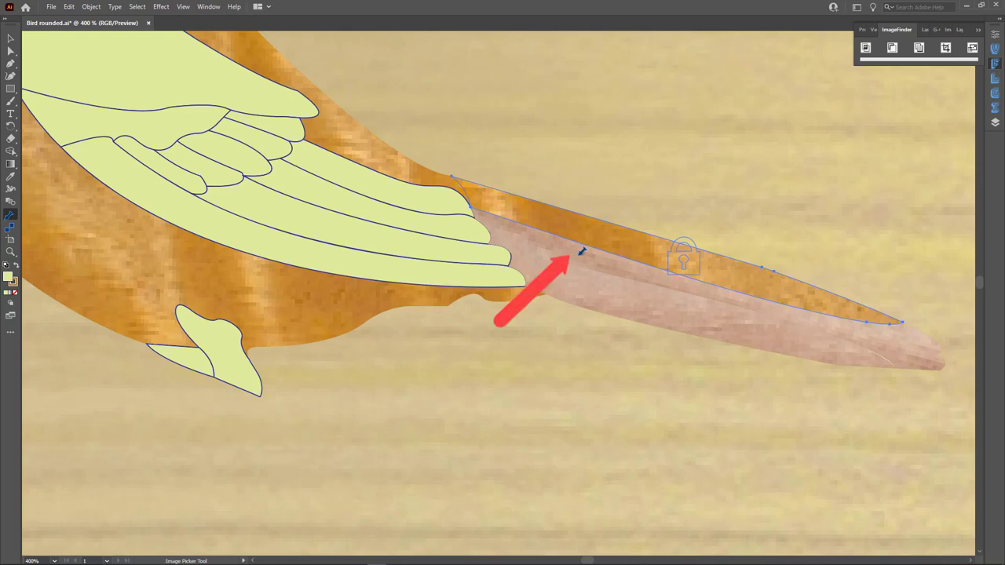
pyautogui.click(581, 253)
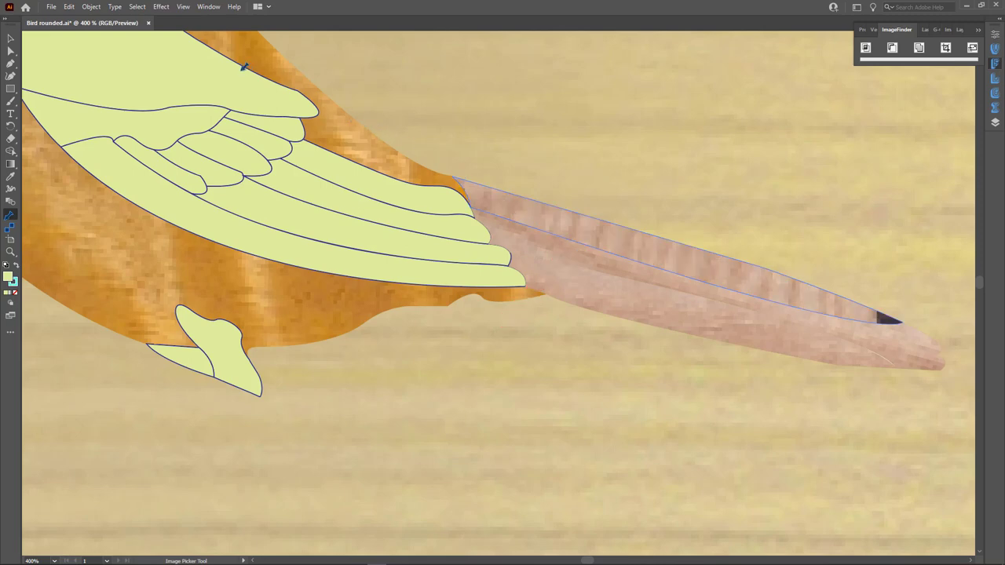
# Step: Turn off Smart Guides, then move and rotate the strip's outline upright beside the tail outline
pyautogui.click(183, 6)
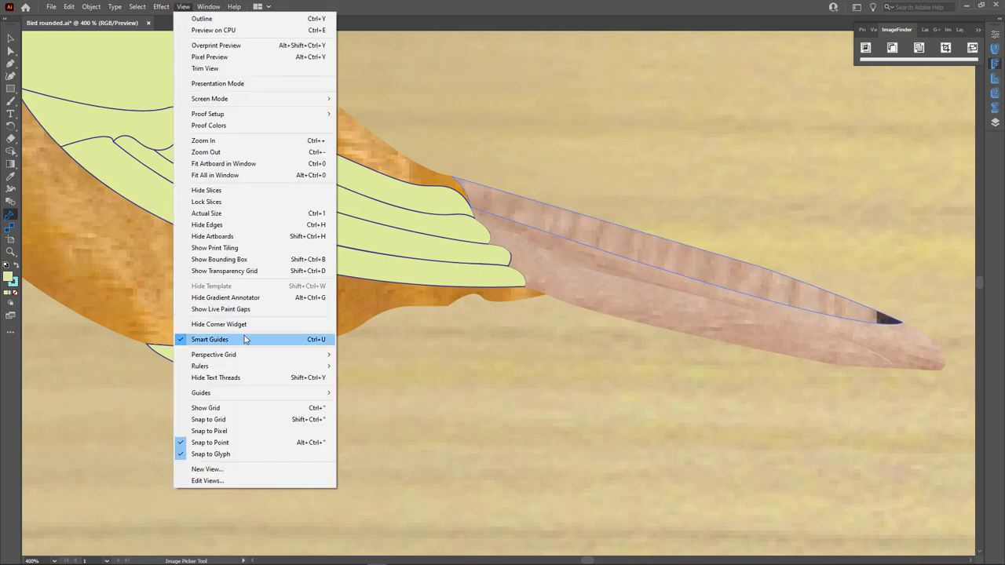
pyautogui.click(245, 340)
pyautogui.scroll(-4, 565, 303)
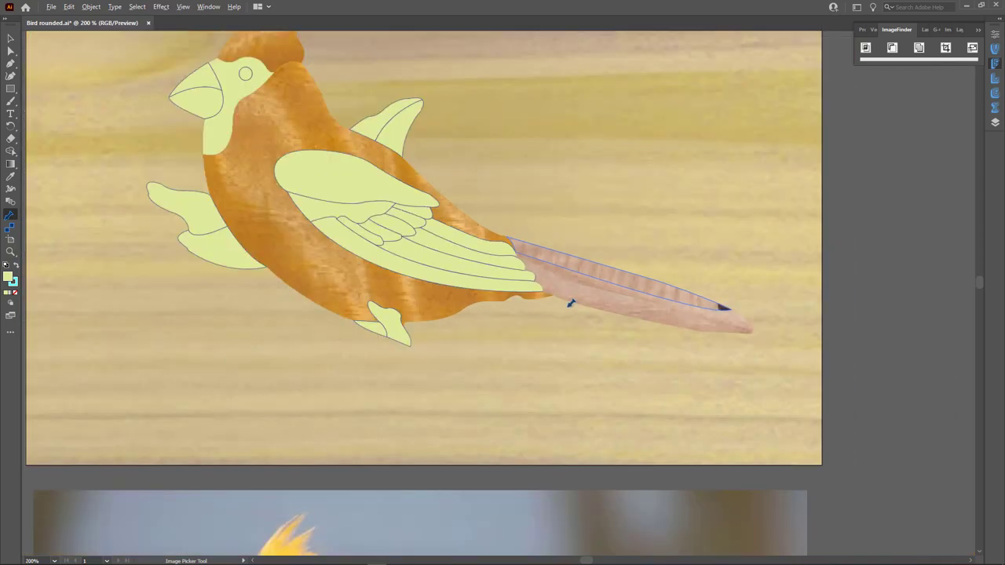
pyautogui.moveTo(233, 119); pyautogui.dragTo(179, 269)
pyautogui.click(12, 128)
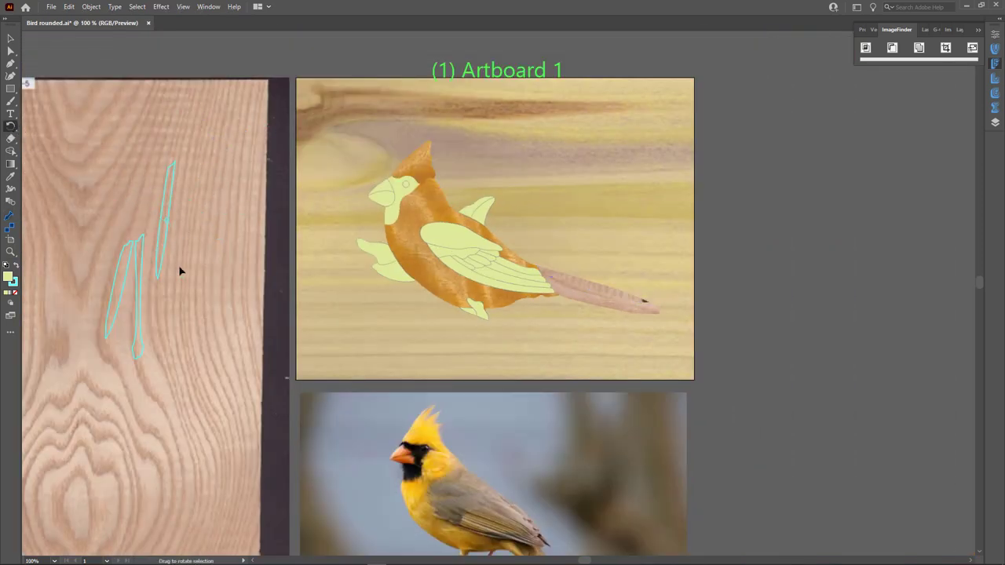
pyautogui.moveTo(168, 193); pyautogui.dragTo(155, 271)
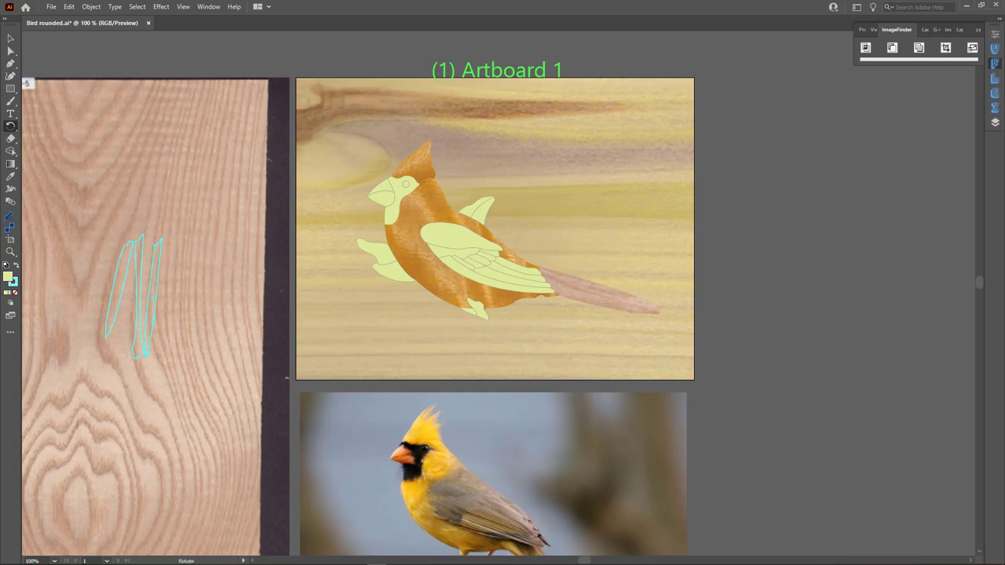
pyautogui.press('v')
pyautogui.scroll(2, 603, 299)
pyautogui.scroll(-3, 631, 303)
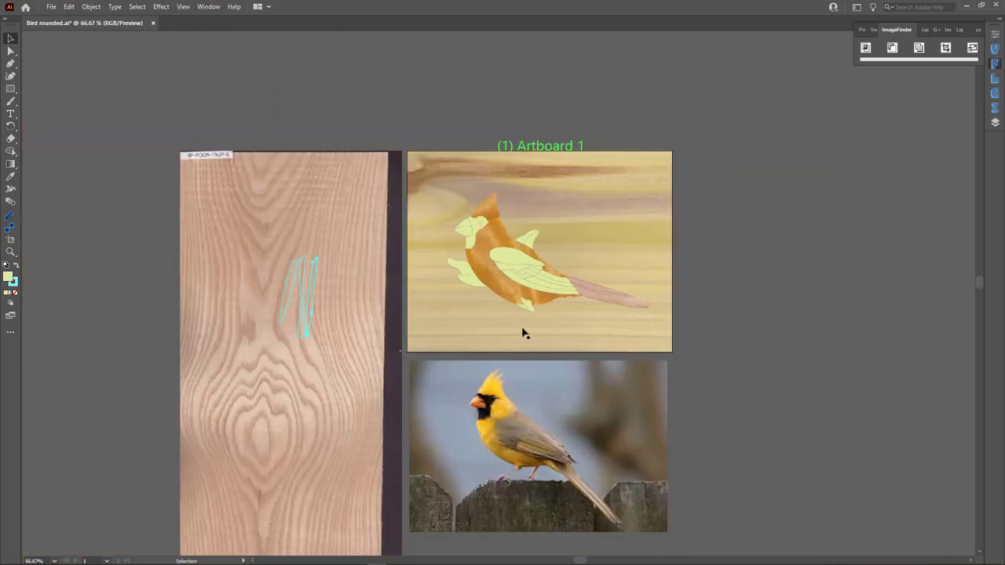
# Step: Fill the face mask with the dark walnut veneer and position its outline on the board
pyautogui.click(472, 228)
pyautogui.click(994, 106)
pyautogui.click(927, 101)
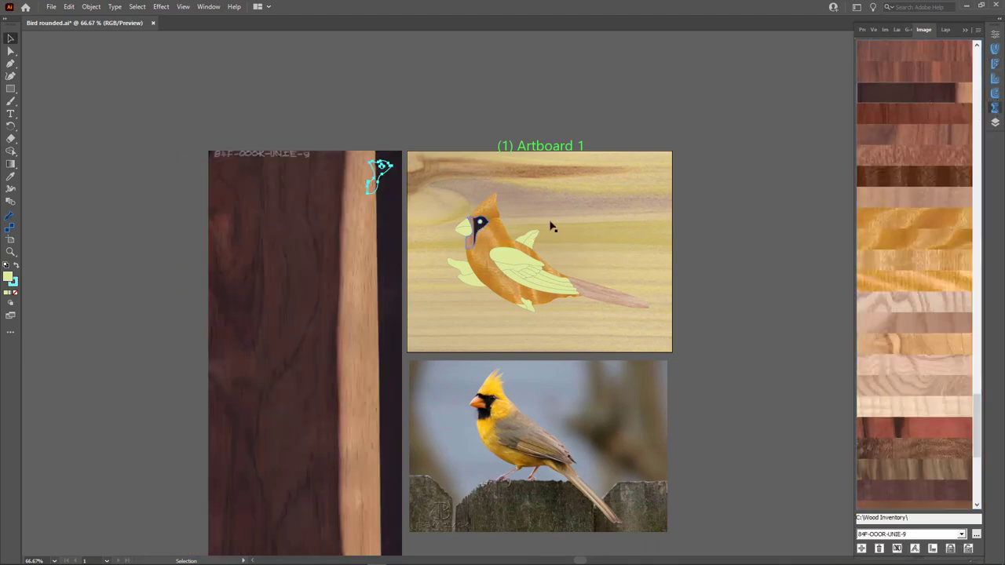
pyautogui.moveTo(382, 168); pyautogui.dragTo(330, 240)
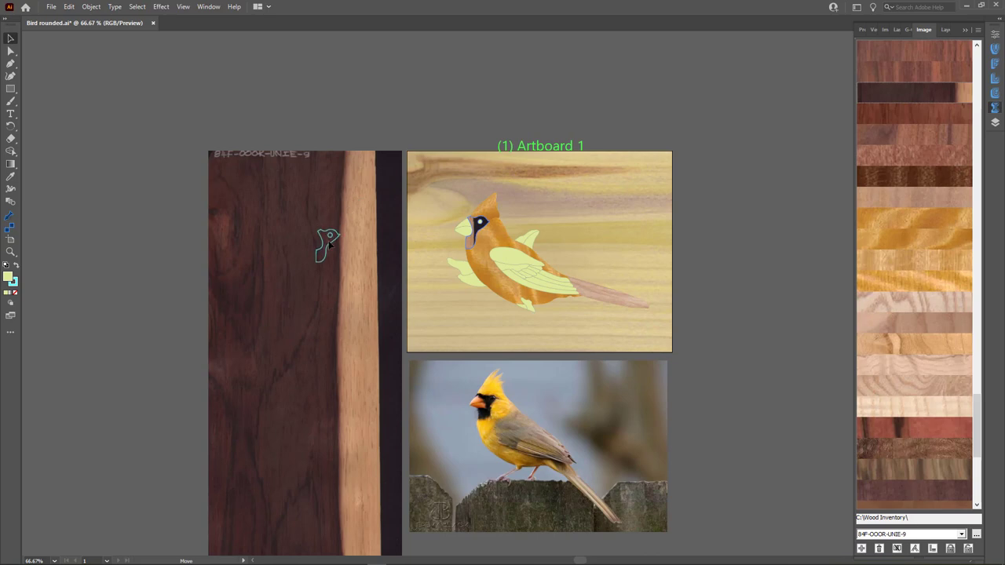
# Step: Fill the eye piece with curly golden maple and reposition the upper and lower eye outlines
pyautogui.click(465, 233)
pyautogui.click(945, 242)
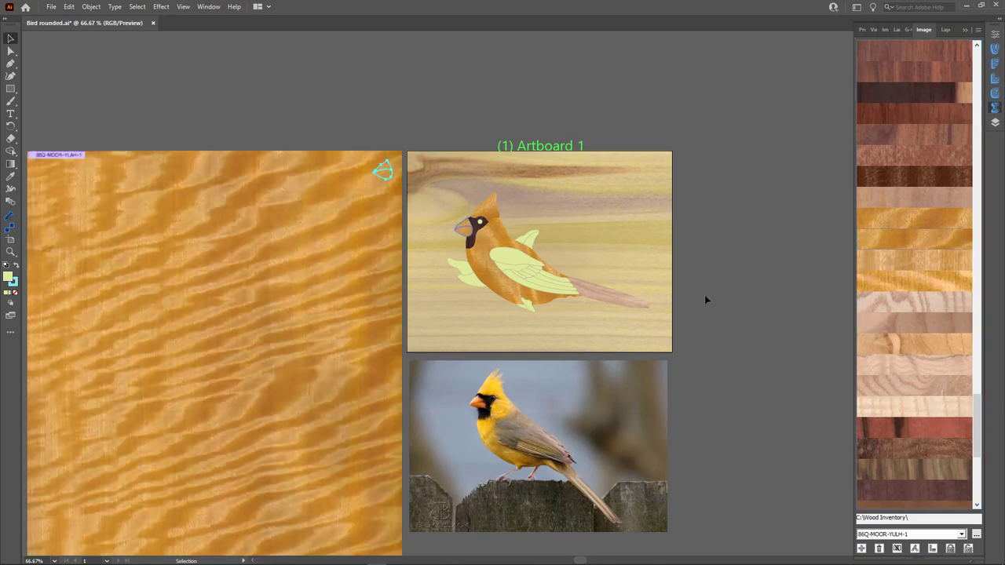
pyautogui.click(10, 214)
pyautogui.click(493, 234)
pyautogui.click(10, 38)
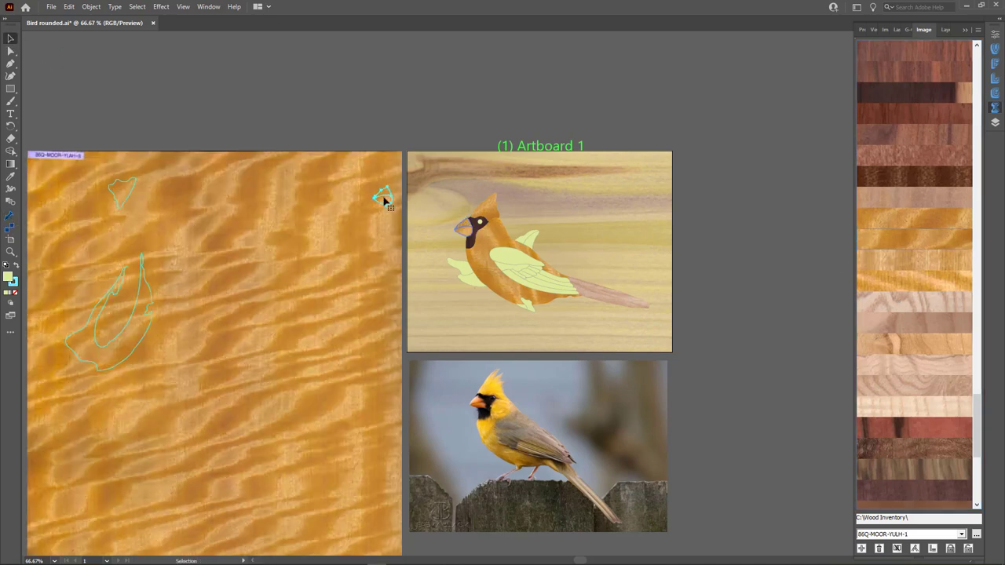
pyautogui.moveTo(382, 197); pyautogui.dragTo(346, 183)
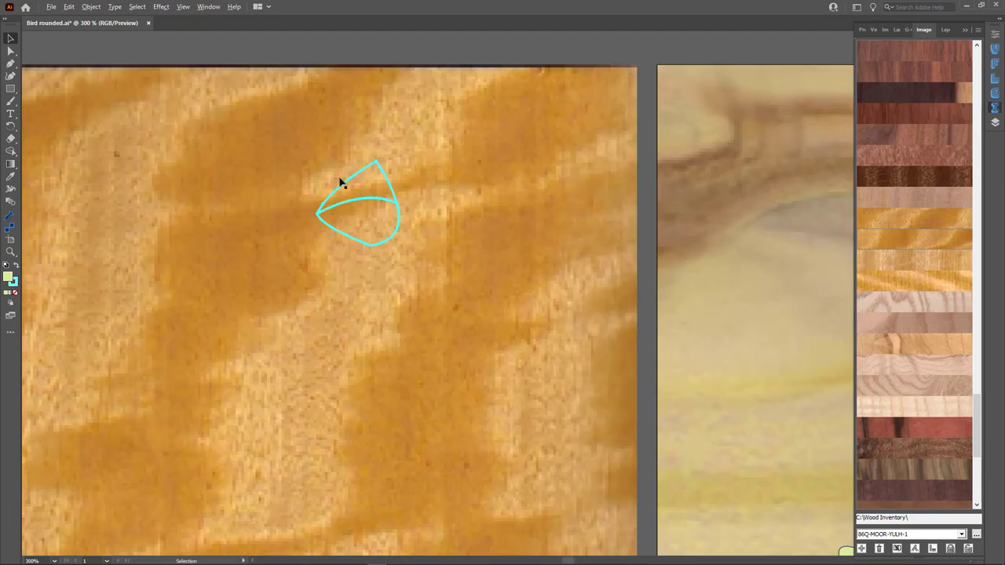
pyautogui.scroll(4, 338, 183)
pyautogui.moveTo(368, 186); pyautogui.dragTo(364, 173)
pyautogui.scroll(-3, 340, 186)
pyautogui.scroll(-1, 395, 164)
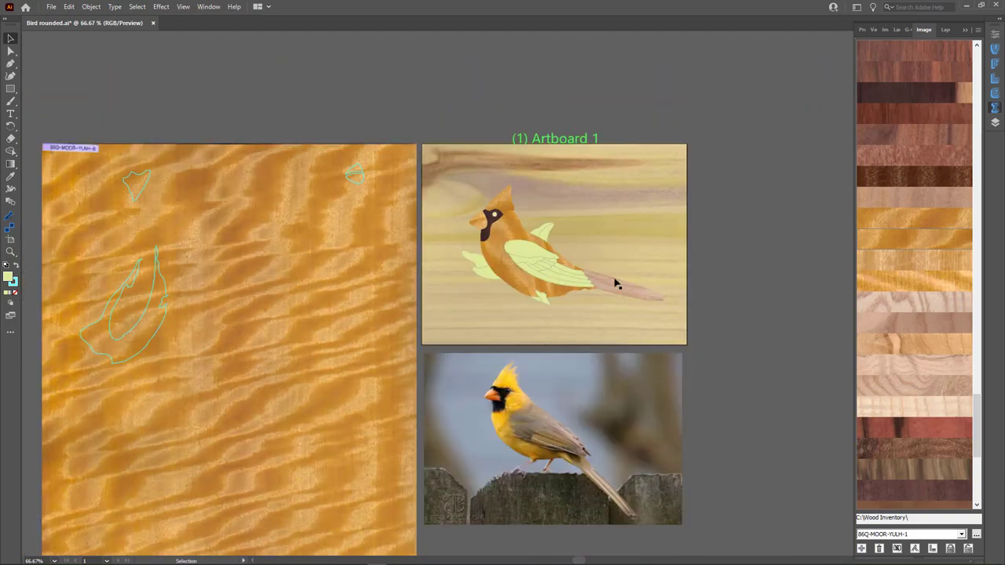
pyautogui.click(528, 255)
# Step: Select the wing feather pieces and fill them with the striped 51Q-OOIR-KOUN-4 veneer
pyautogui.click(525, 267)
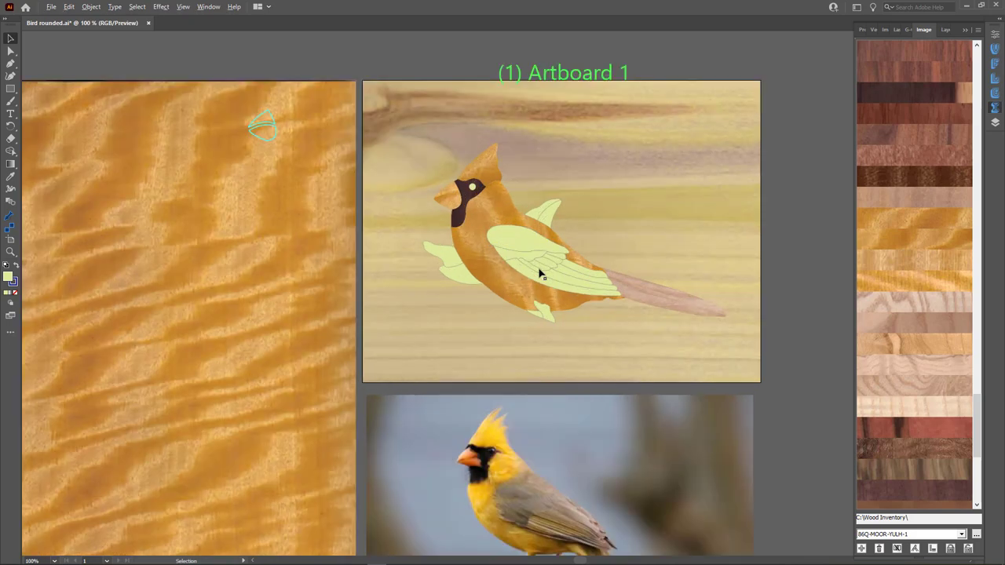
pyautogui.scroll(1, 537, 271)
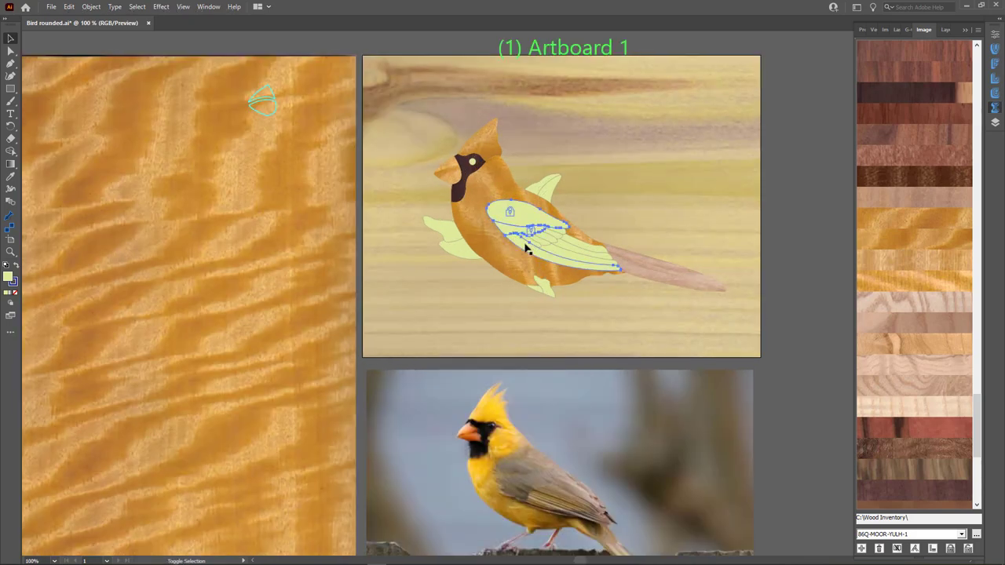
pyautogui.keyDown('shift'); pyautogui.click(549, 252); pyautogui.keyUp('shift')
pyautogui.keyDown('shift'); pyautogui.click(576, 252); pyautogui.keyUp('shift')
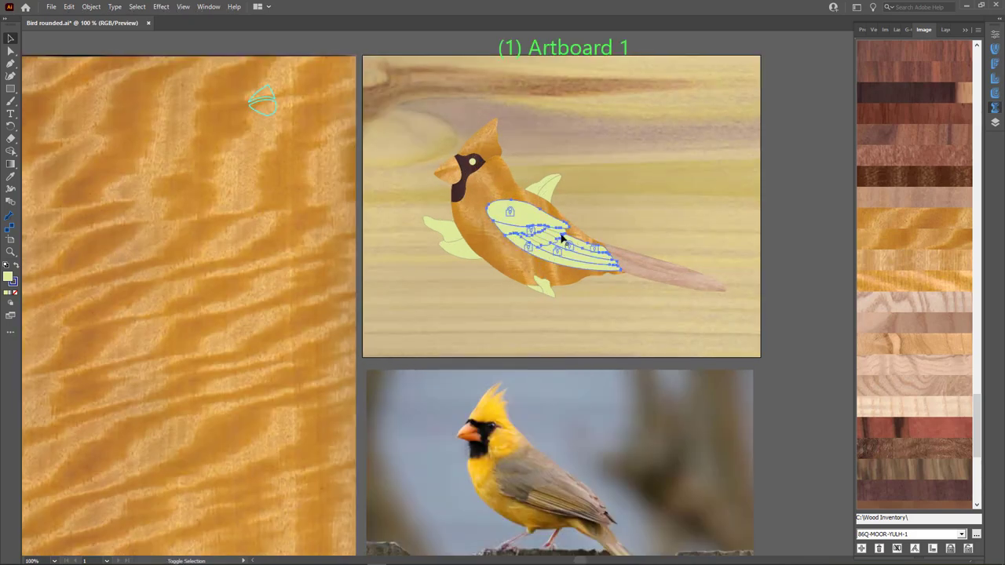
pyautogui.scroll(3, 555, 234)
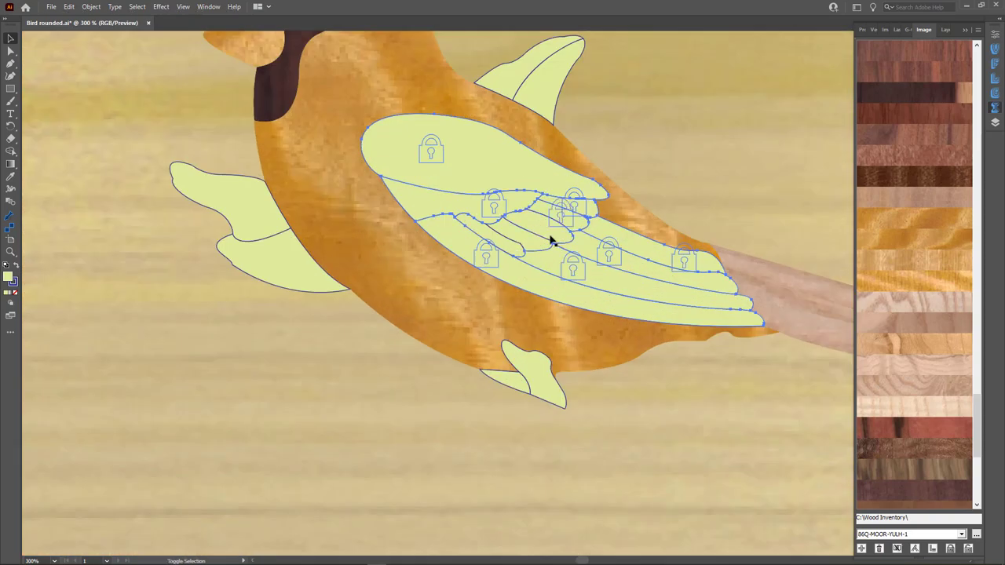
pyautogui.scroll(-4, 523, 225)
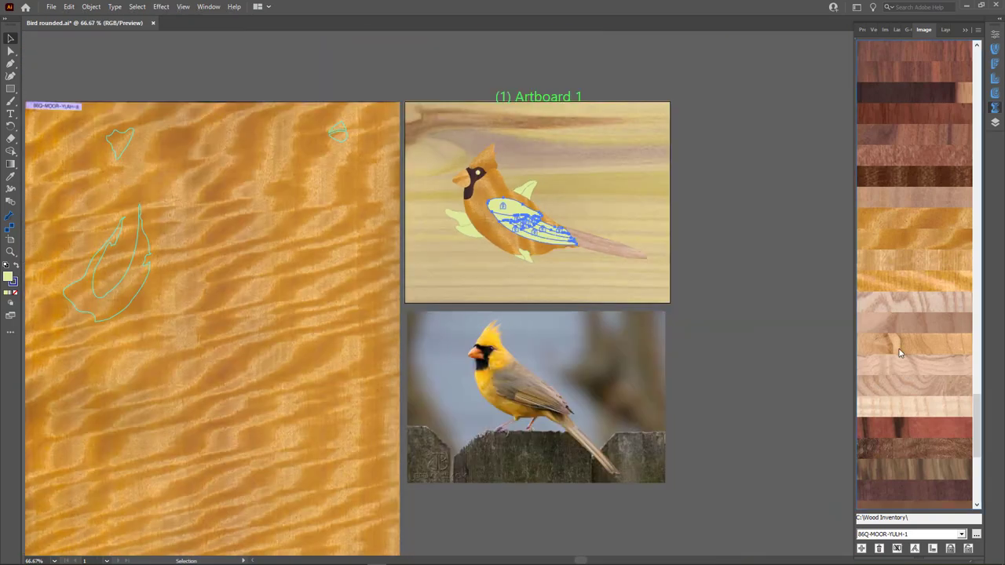
pyautogui.scroll(-5, 903, 369)
pyautogui.click(922, 277)
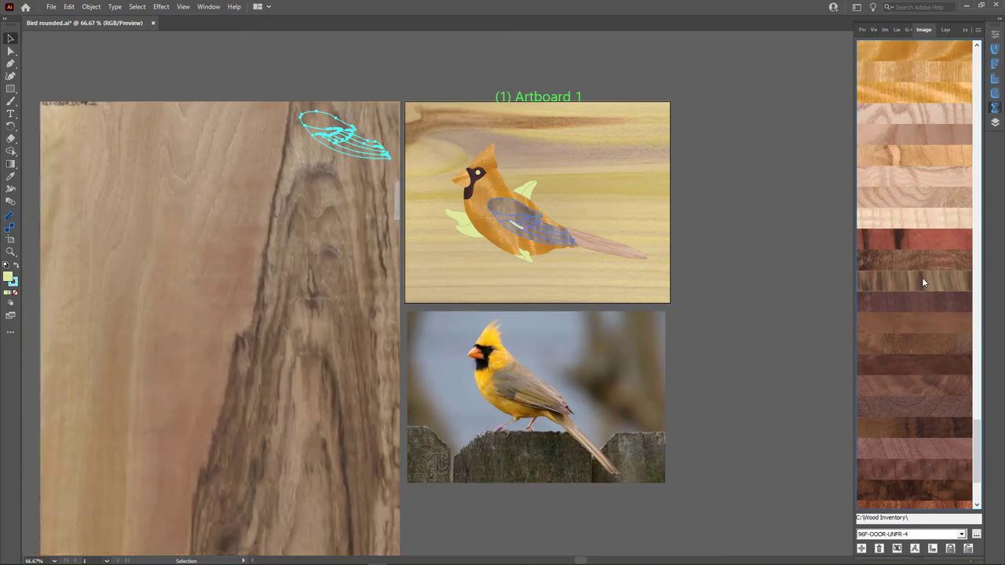
pyautogui.scroll(-3, 935, 328)
pyautogui.scroll(10, 936, 333)
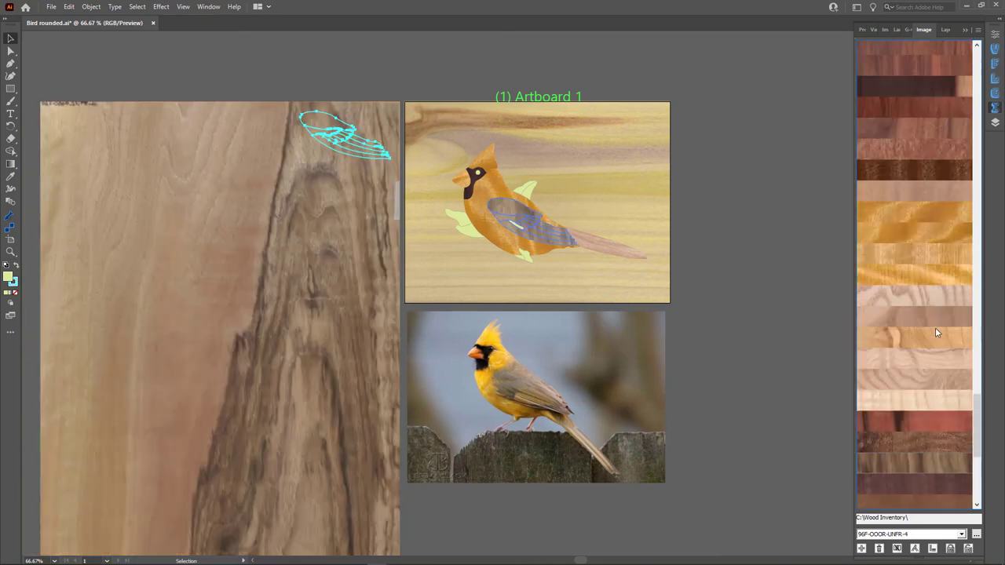
pyautogui.scroll(5, 935, 327)
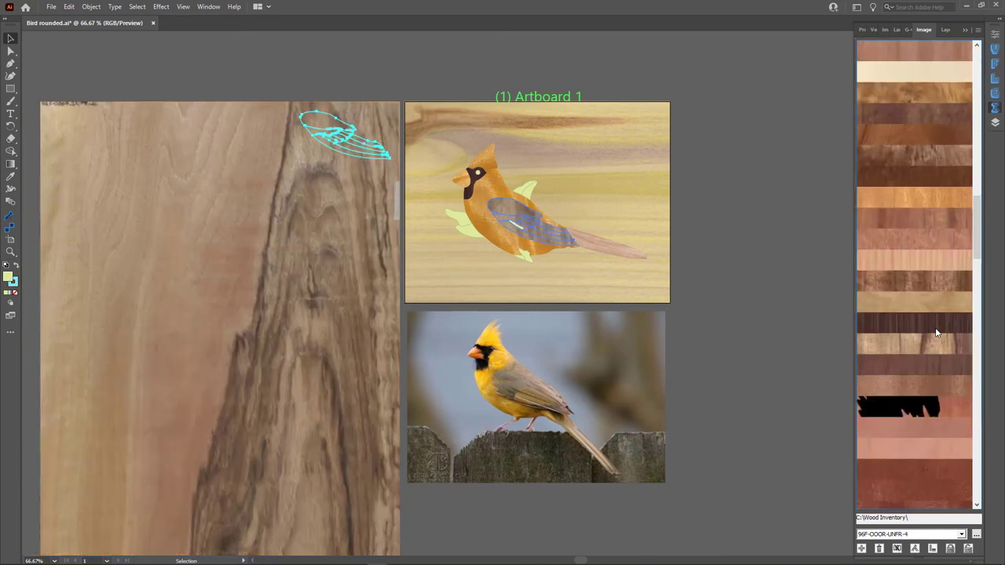
pyautogui.click(904, 225)
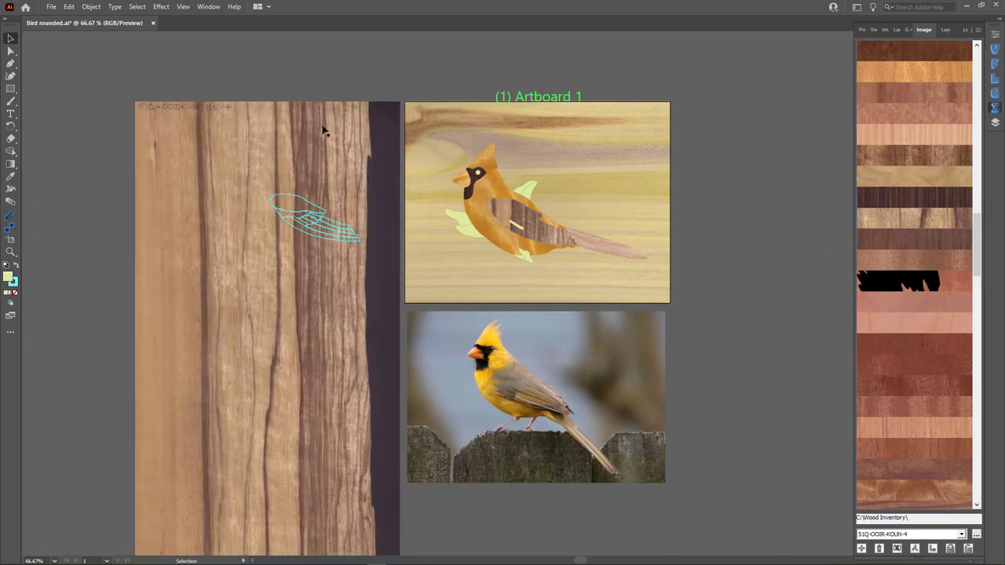
# Step: Spread the wing outlines across the veneer sheet and rotate the long lower piece upright
pyautogui.scroll(3, 294, 204)
pyautogui.scroll(-1, 388, 235)
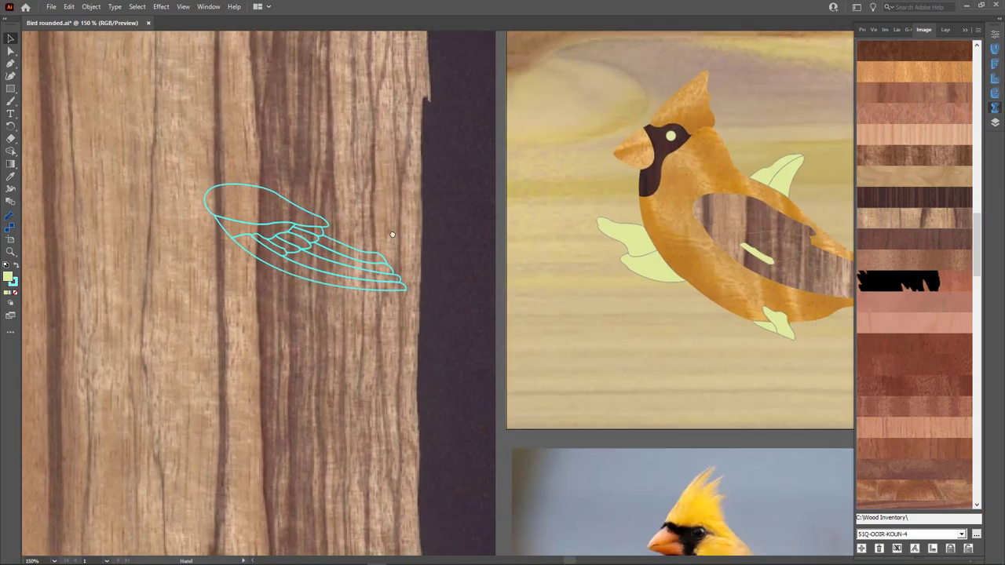
pyautogui.hscroll(2, 282, 227)
pyautogui.moveTo(189, 224); pyautogui.dragTo(124, 151)
pyautogui.moveTo(233, 292); pyautogui.dragTo(199, 344)
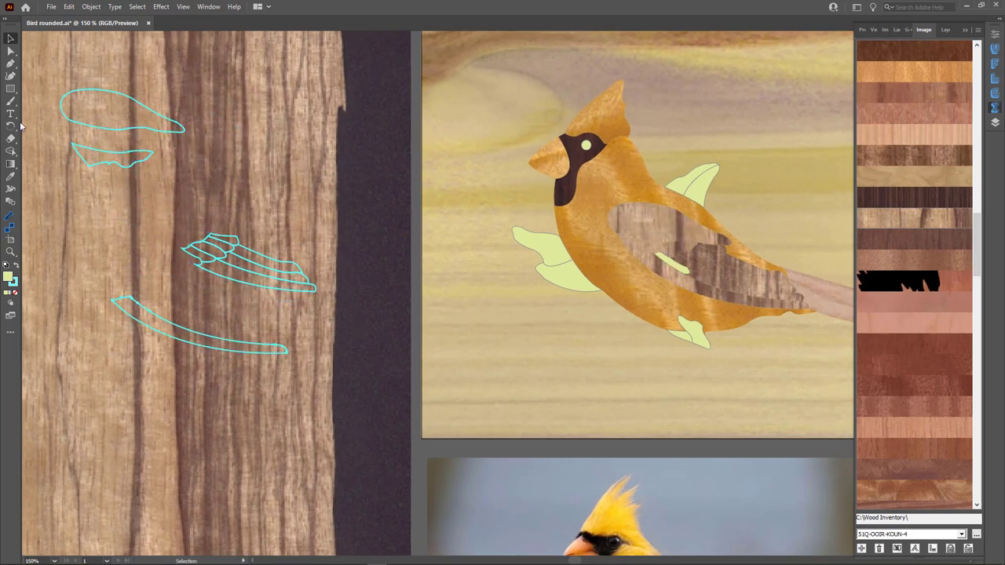
pyautogui.press('r')
pyautogui.moveTo(279, 350); pyautogui.dragTo(205, 410)
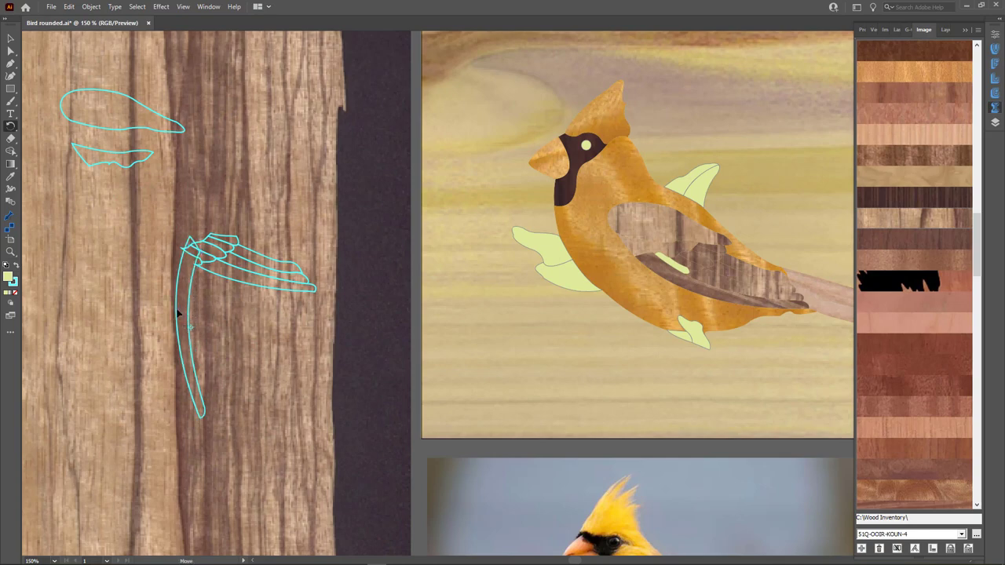
pyautogui.moveTo(180, 314); pyautogui.dragTo(184, 358)
pyautogui.keyDown('alt'); pyautogui.scroll(-2, 322, 342); pyautogui.keyUp('alt')
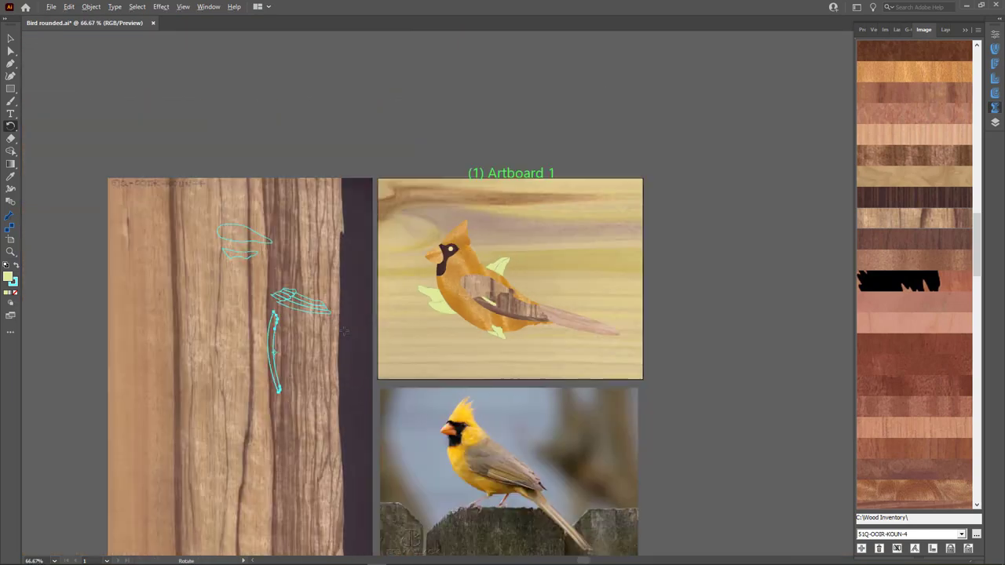
pyautogui.scroll(-2, 318, 350)
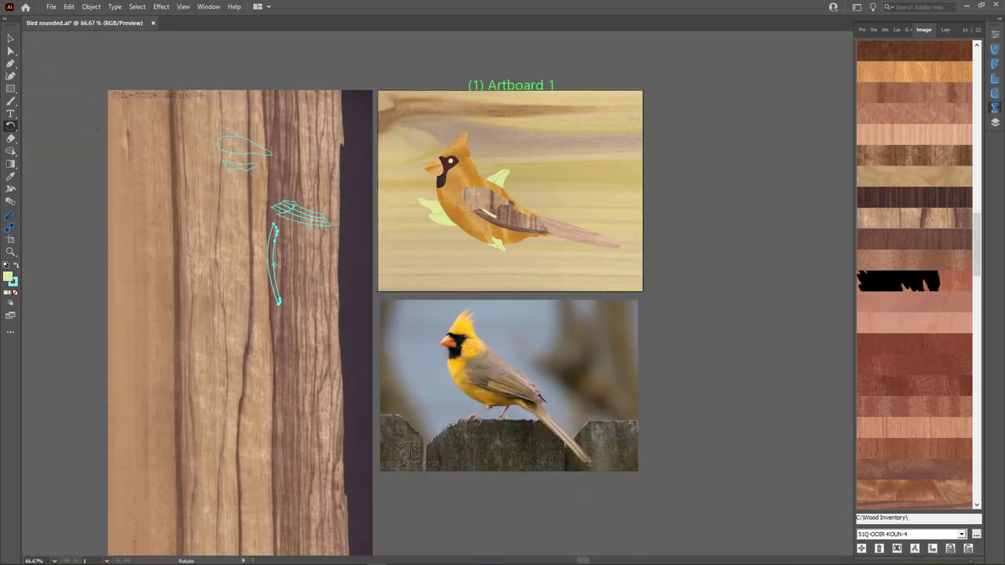
pyautogui.click(10, 38)
pyautogui.click(280, 128)
pyautogui.scroll(-3, 961, 221)
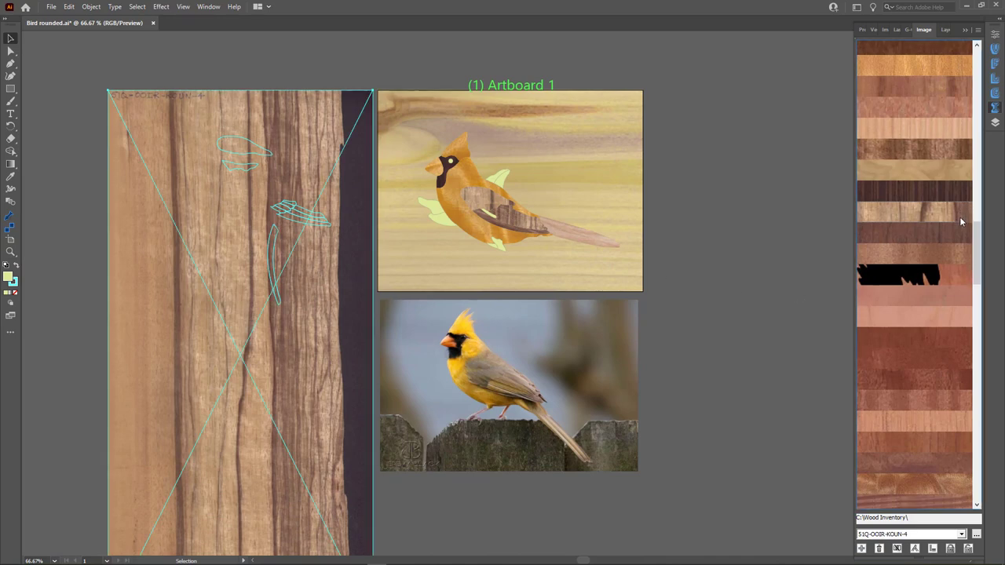
pyautogui.scroll(-10, 960, 221)
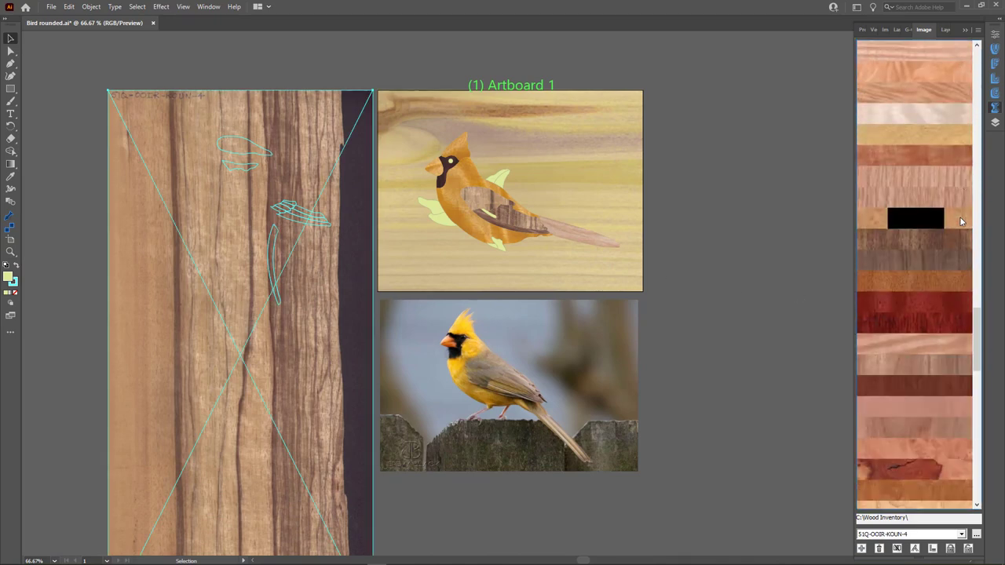
# Step: Sort the veneer list by image colour and refill the wing with the 40F-ZOOR-7 burl veneer
pyautogui.click(946, 203)
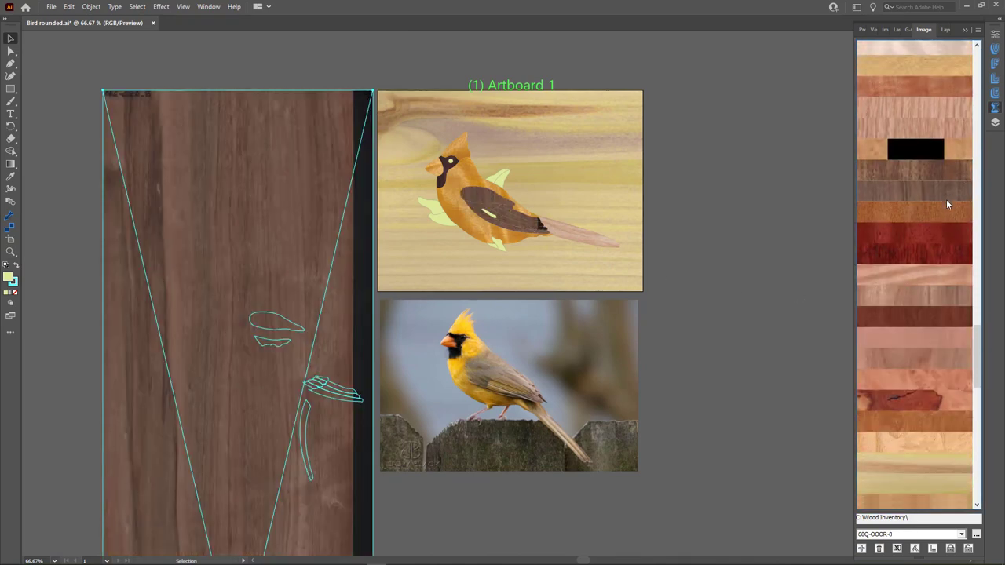
pyautogui.scroll(-5, 947, 204)
pyautogui.scroll(-2, 946, 201)
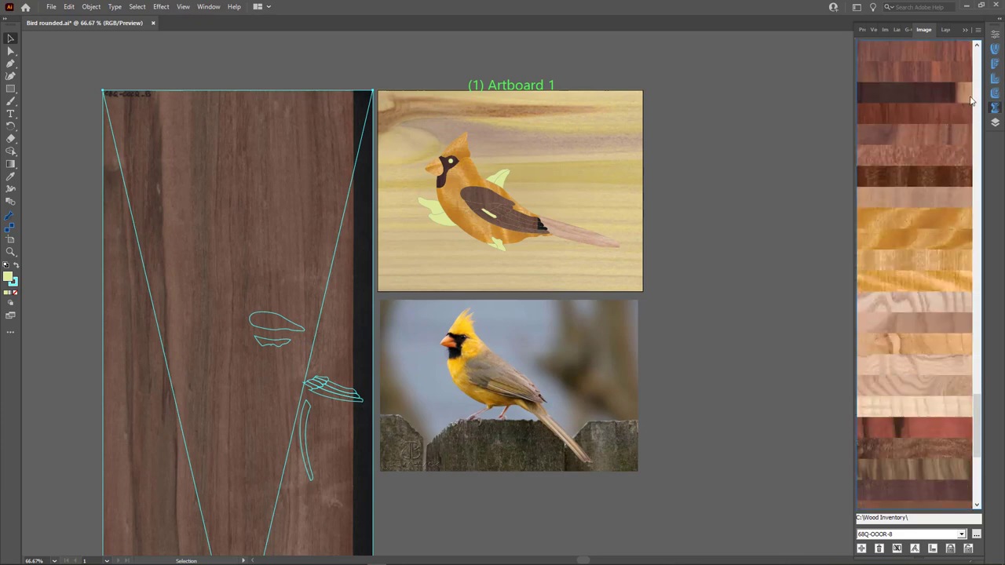
pyautogui.click(979, 29)
pyautogui.click(894, 207)
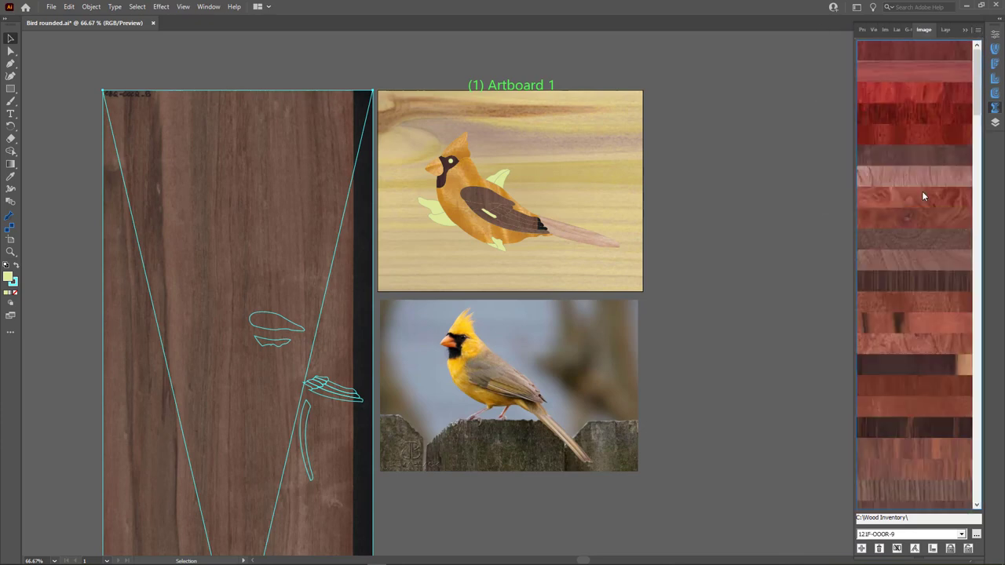
pyautogui.moveTo(975, 128); pyautogui.dragTo(986, 335)
pyautogui.click(950, 324)
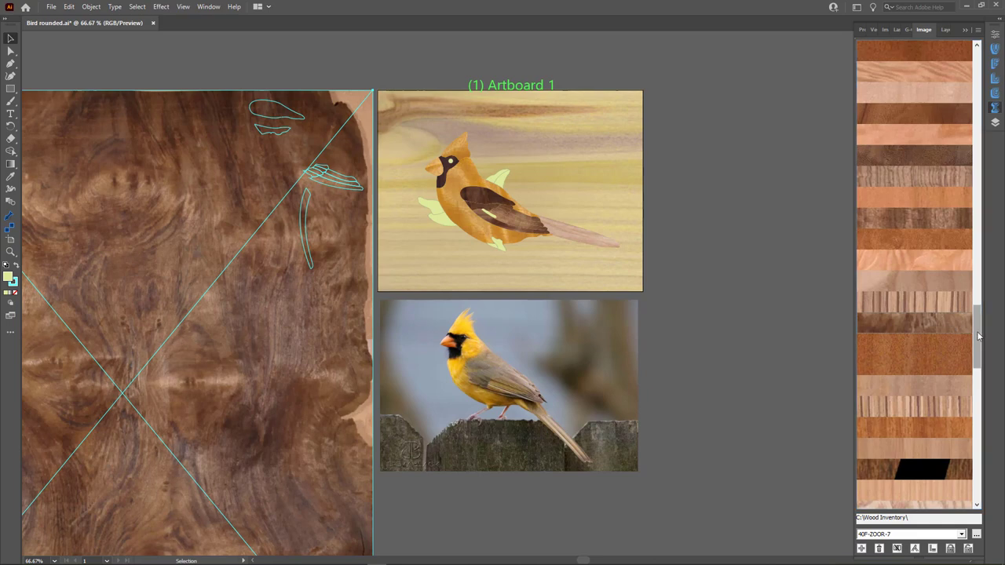
# Step: Deselect the veneer sheet and select the long curved wing piece
pyautogui.click(433, 67)
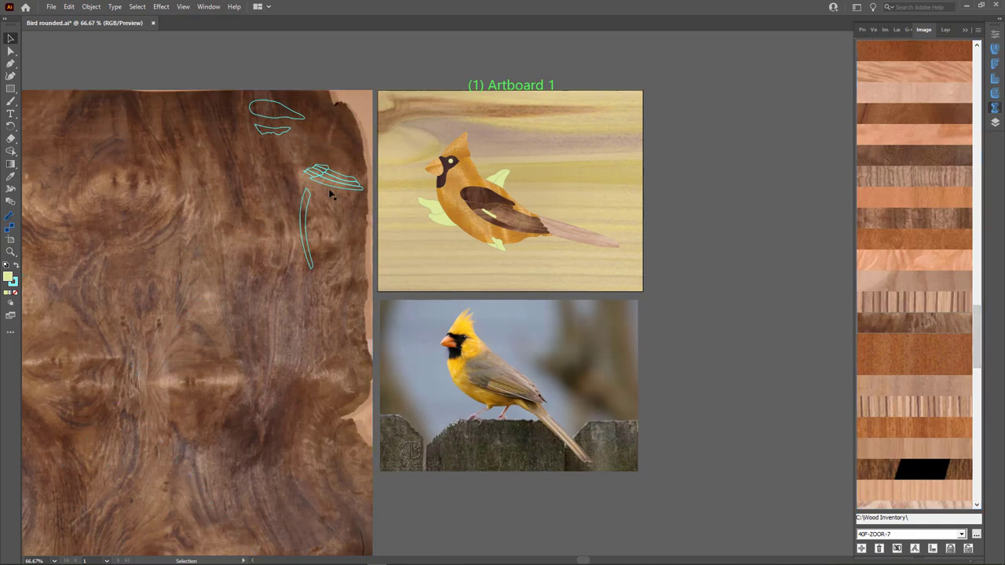
pyautogui.click(305, 230)
pyautogui.keyDown('alt'); pyautogui.scroll(4, 510, 220); pyautogui.keyUp('alt')
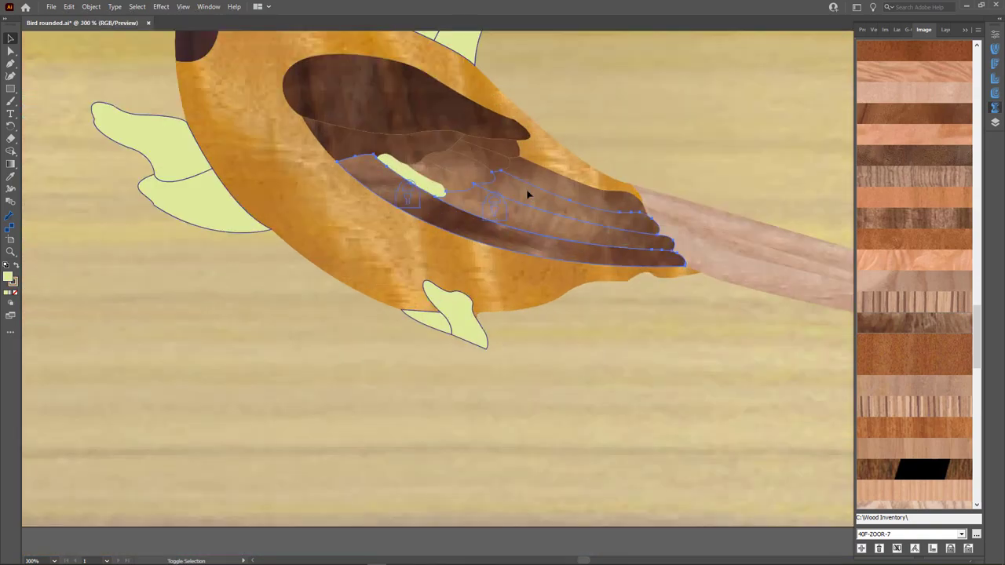
pyautogui.rightClick(550, 183)
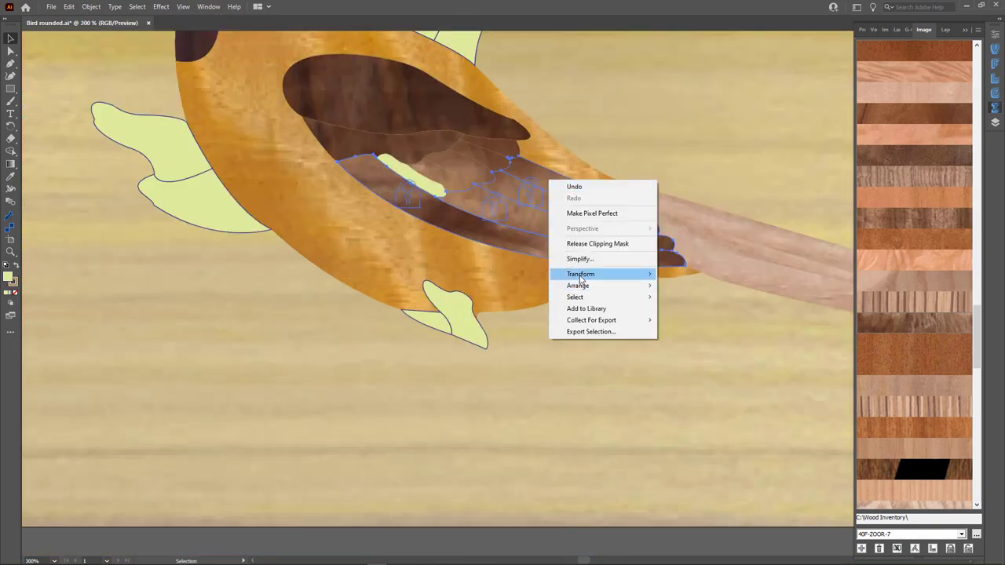
pyautogui.press('Escape')
pyautogui.click(92, 7)
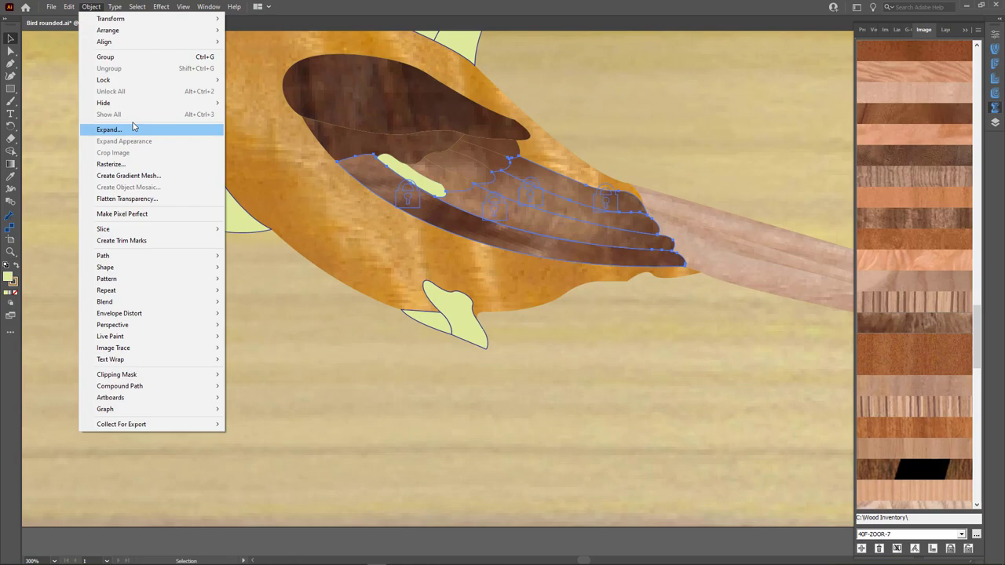
# Step: Group the wing pieces, then move and rotate them to follow the burl grain
pyautogui.click(121, 58)
pyautogui.keyDown('alt'); pyautogui.scroll(-4, 576, 225); pyautogui.keyUp('alt')
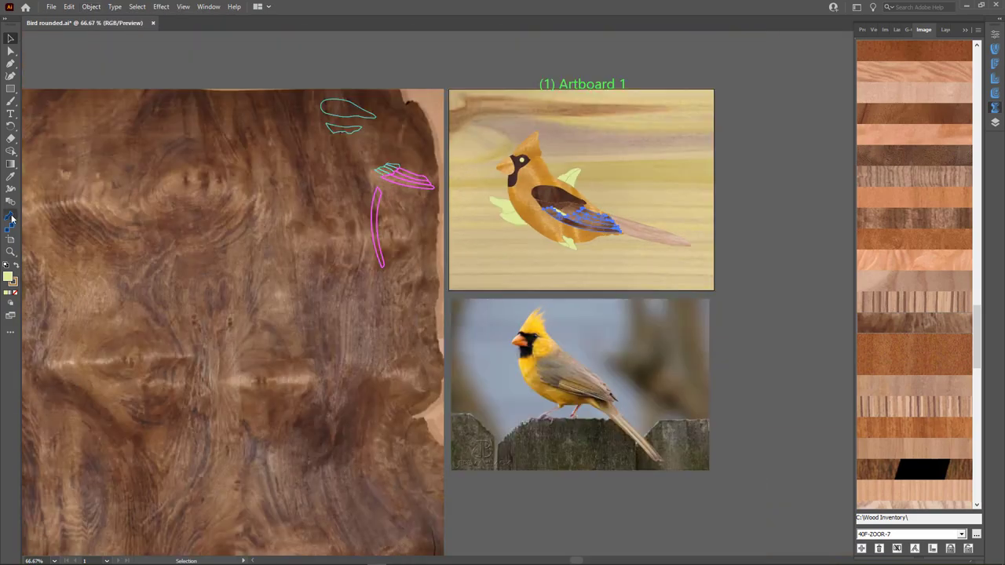
pyautogui.click(11, 220)
pyautogui.click(10, 39)
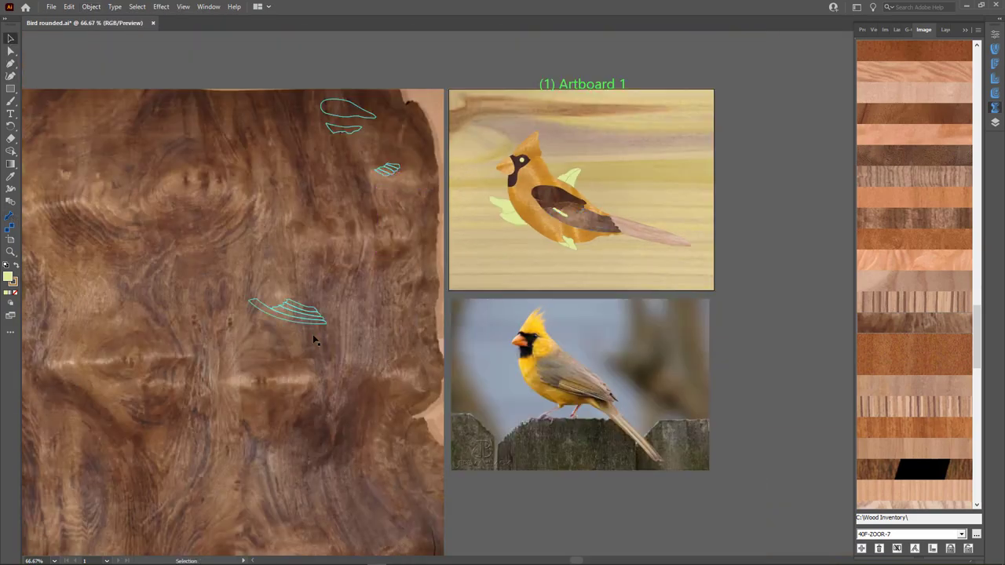
pyautogui.scroll(-1, 314, 339)
pyautogui.moveTo(297, 281); pyautogui.dragTo(248, 197)
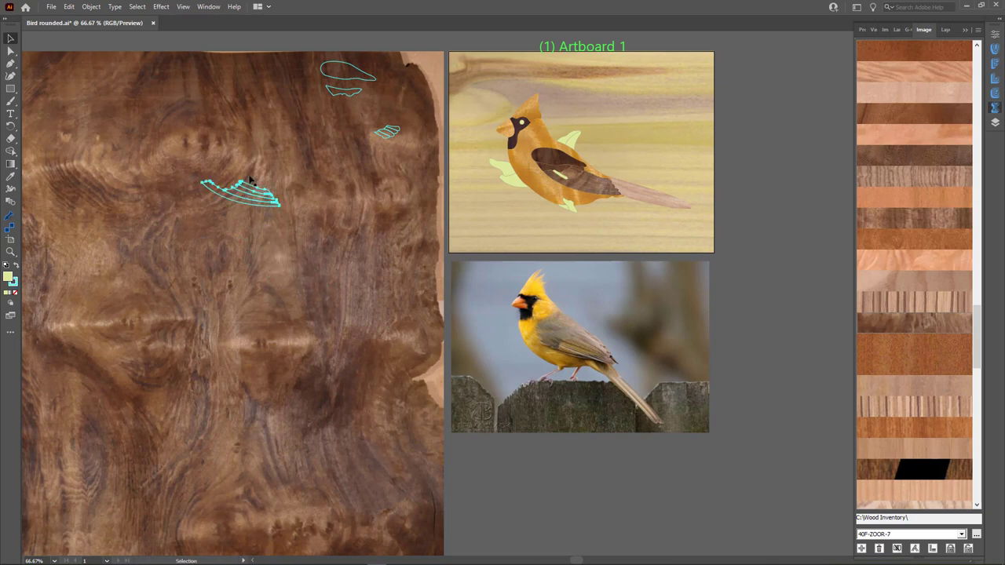
pyautogui.press('r')
pyautogui.moveTo(203, 228); pyautogui.dragTo(77, 179)
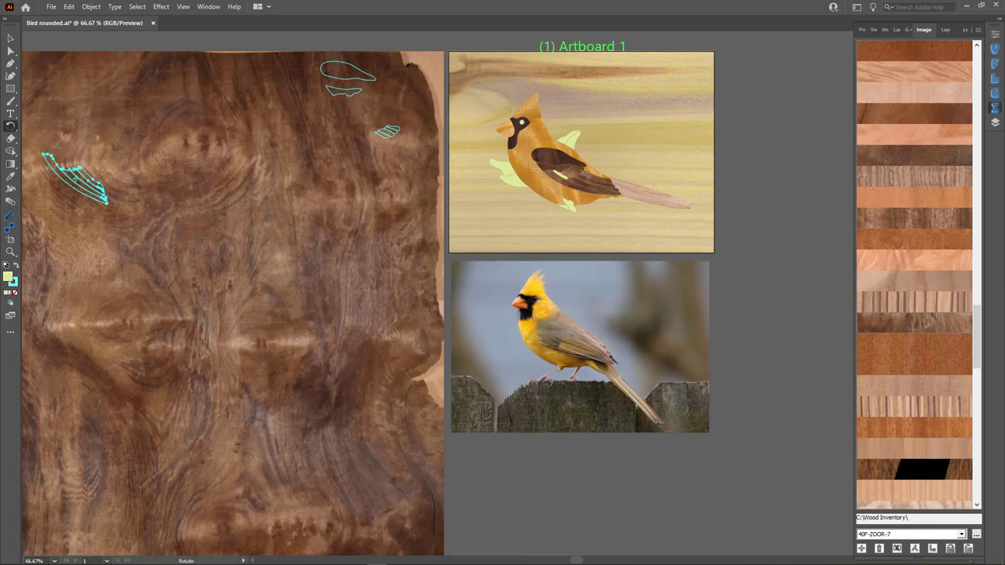
pyautogui.scroll(3, 26, 161)
pyautogui.moveTo(237, 234); pyautogui.dragTo(268, 229)
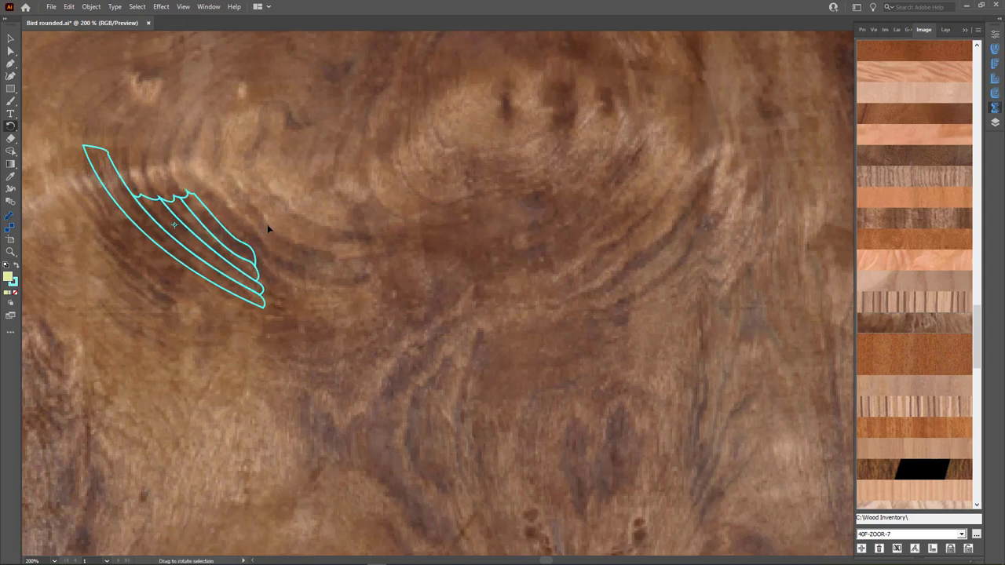
pyautogui.hotkey('ctrl', 'z')
pyautogui.hotkey('ctrl', 'z')
pyautogui.hotkey('ctrl', 'z')
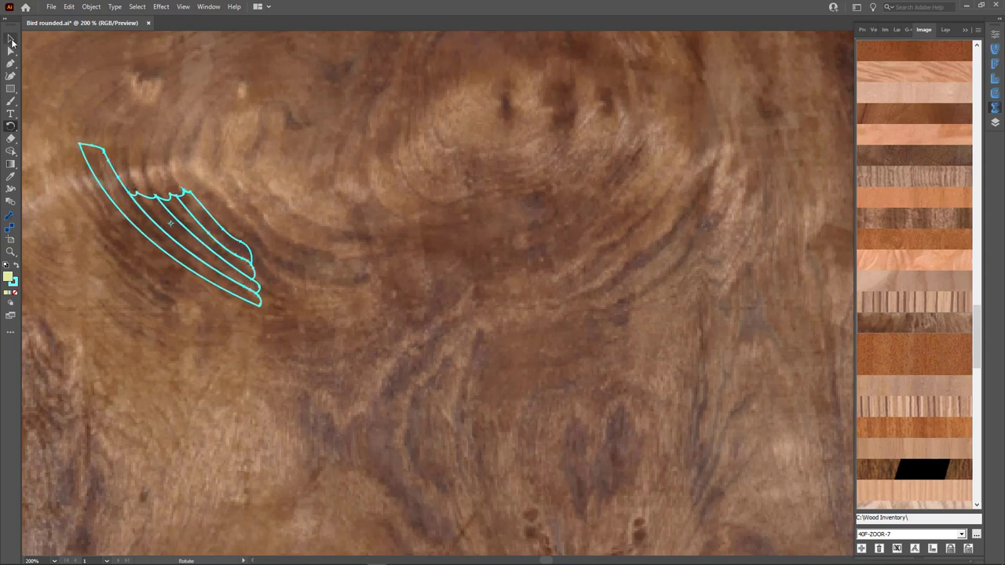
pyautogui.click(11, 38)
# Step: Stack the feather outlines neatly, placing the top feather above the others
pyautogui.rightClick(186, 212)
pyautogui.click(228, 300)
pyautogui.moveTo(218, 237); pyautogui.dragTo(229, 210)
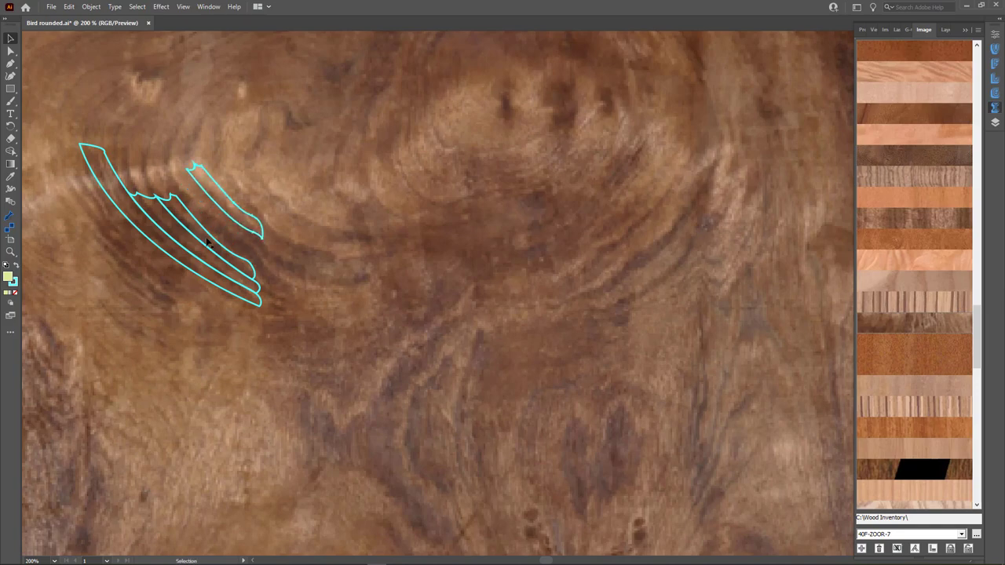
pyautogui.moveTo(208, 242)
pyautogui.mouseDown()
pyautogui.moveTo(215, 224)
pyautogui.moveTo(210, 243)
pyautogui.mouseUp()
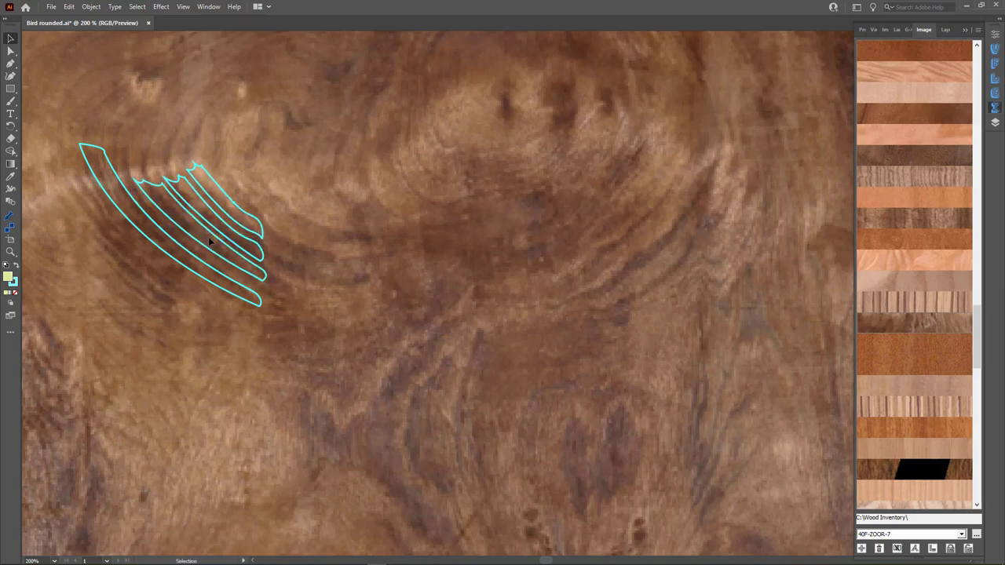
# Step: Move two feather outlines onto the veneer's knot, rotating one to point up-right
pyautogui.hotkey('ctrl', '-')
pyautogui.hotkey('ctrl', '-')
pyautogui.hotkey('ctrl', '-')
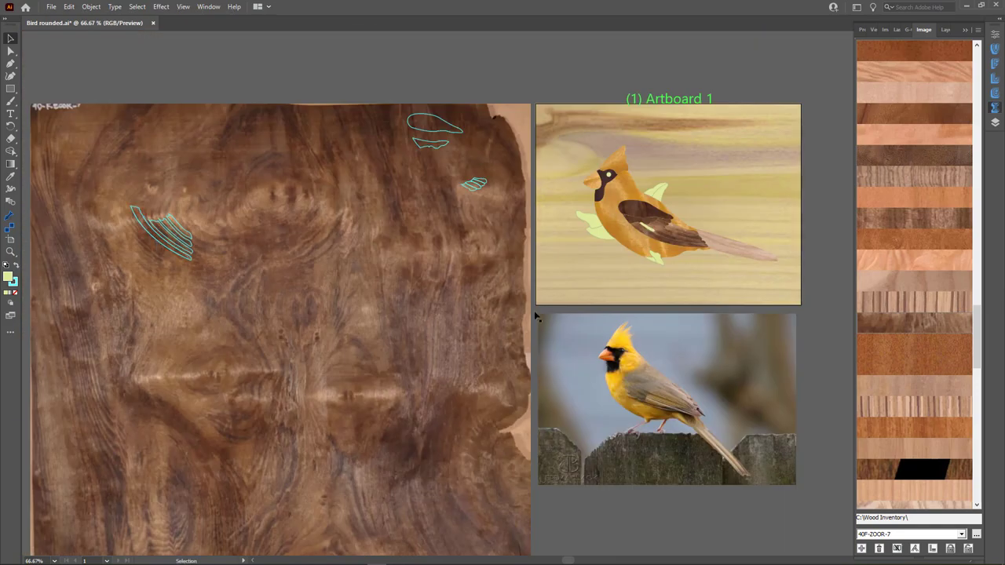
pyautogui.moveTo(440, 128); pyautogui.dragTo(280, 196)
pyautogui.click(10, 126)
pyautogui.moveTo(299, 206); pyautogui.dragTo(256, 233)
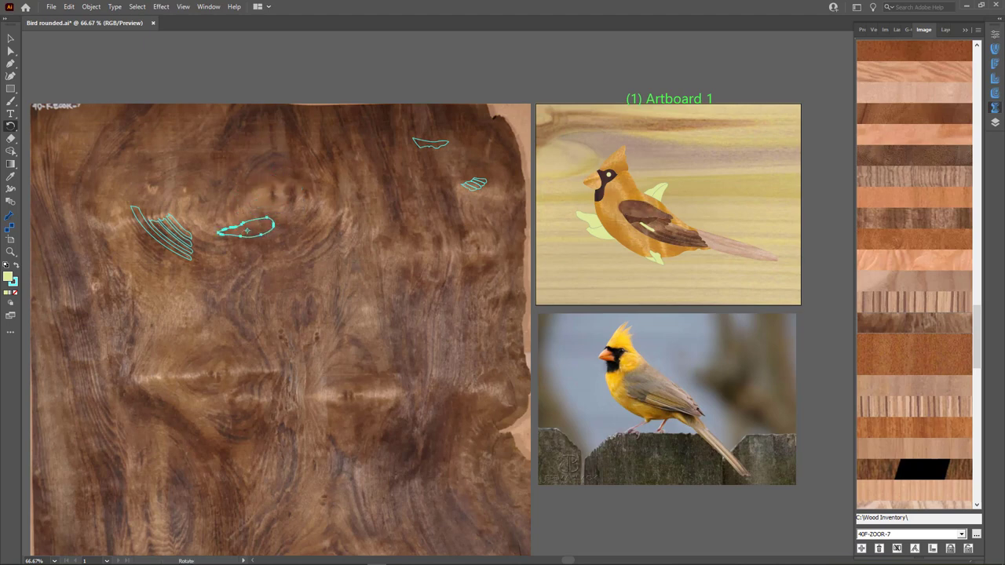
pyautogui.moveTo(435, 148); pyautogui.dragTo(251, 193)
pyautogui.press('r')
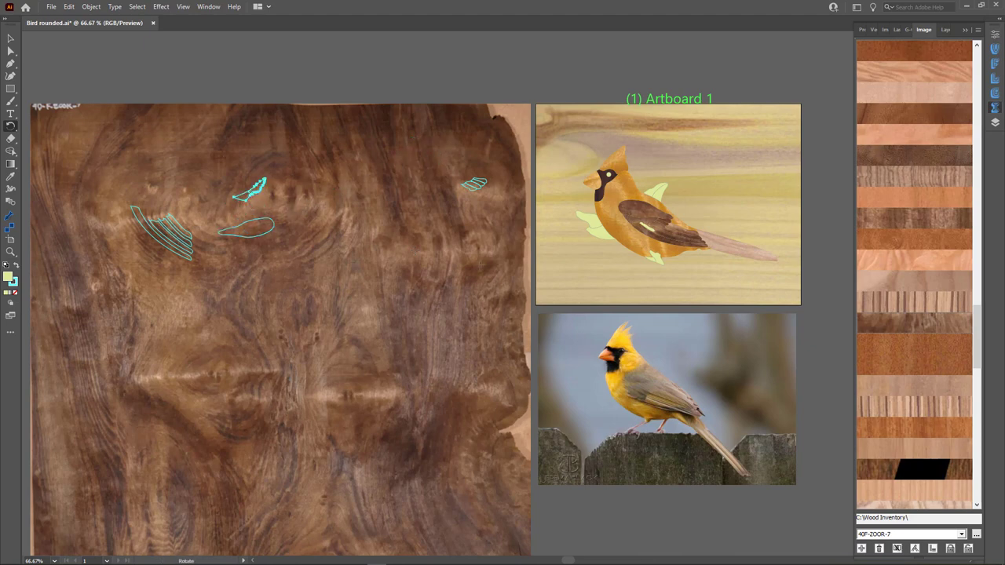
pyautogui.scroll(5, 623, 230)
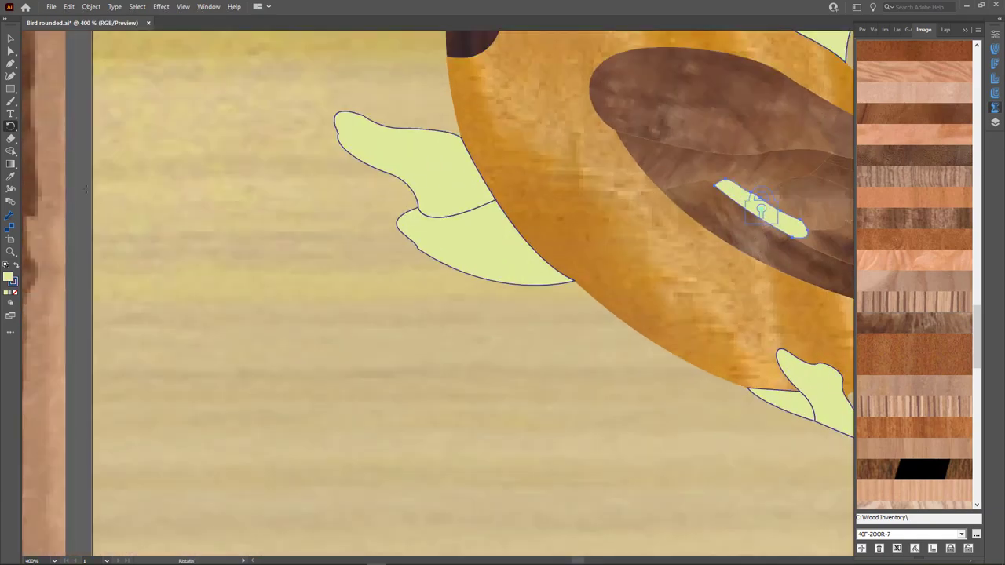
# Step: Fill the small wing feather with the burl veneer and shift its outline to new grain
pyautogui.click(11, 216)
pyautogui.click(730, 192)
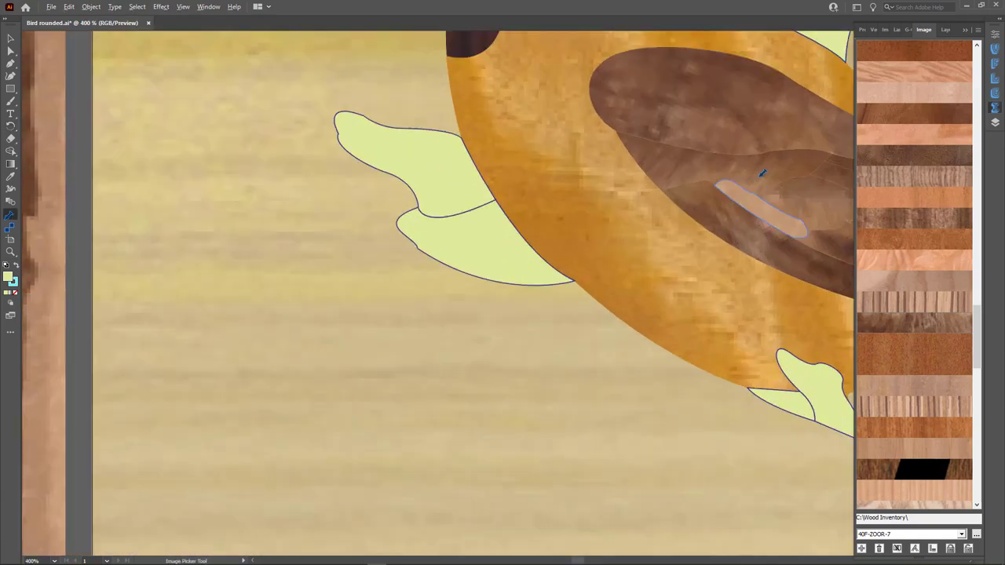
pyautogui.scroll(-5, 539, 212)
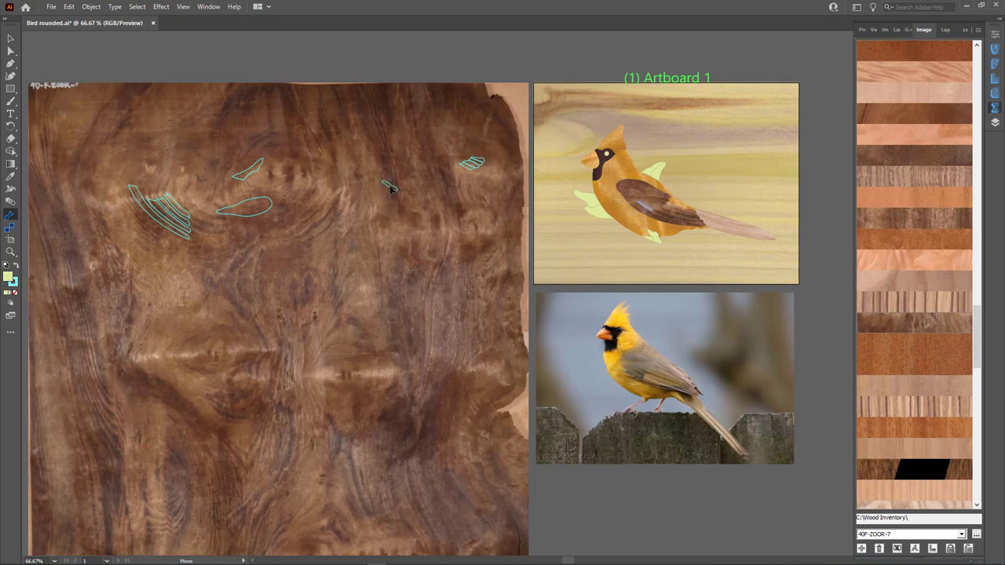
pyautogui.moveTo(391, 188); pyautogui.dragTo(354, 179)
pyautogui.scroll(3, 484, 183)
pyautogui.hscroll(5, 517, 187)
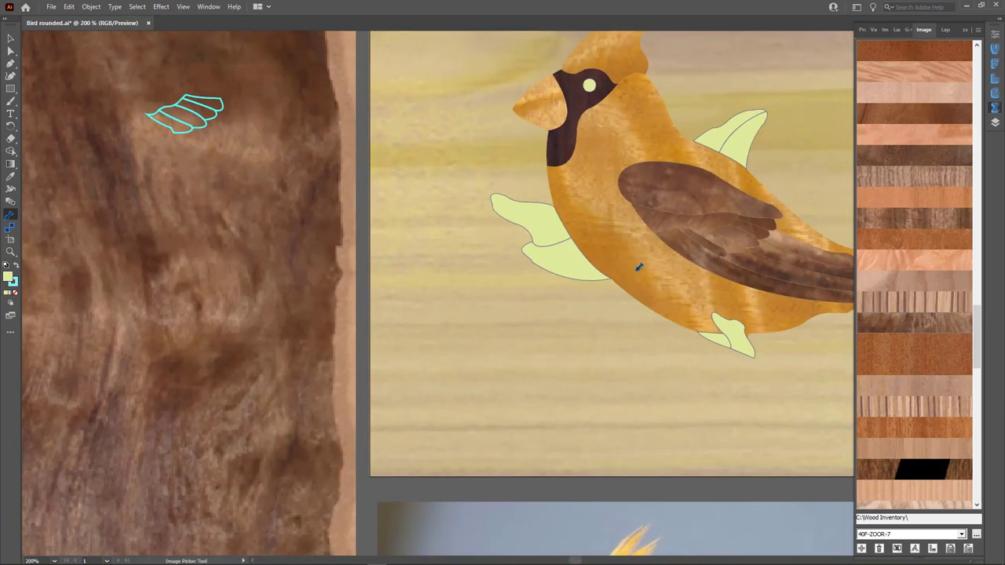
pyautogui.scroll(3, 639, 267)
# Step: Group the two lower wing feathers and fit the whole artboard in view
pyautogui.press('v')
pyautogui.click(746, 221)
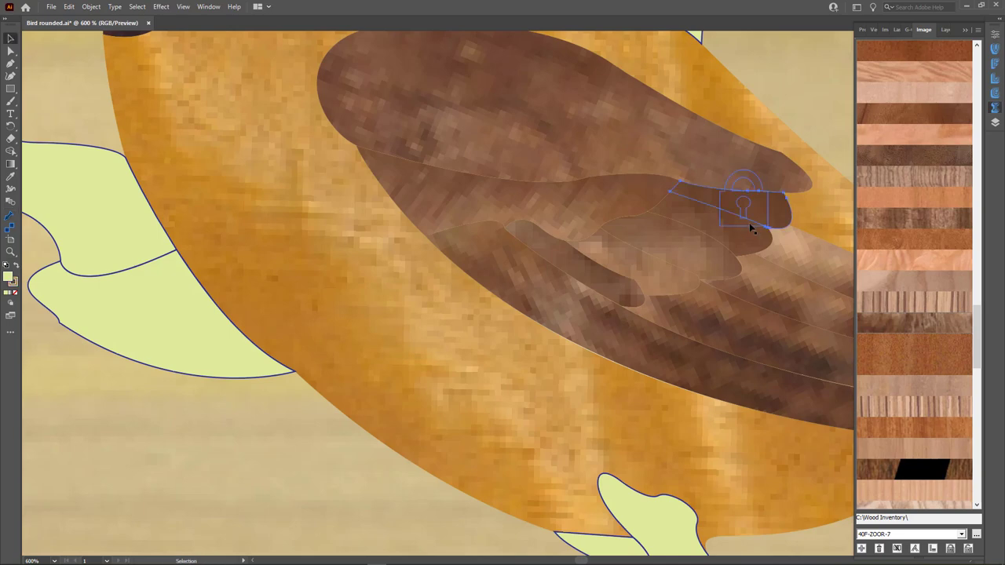
pyautogui.keyDown('shift'); pyautogui.click(579, 271); pyautogui.keyUp('shift')
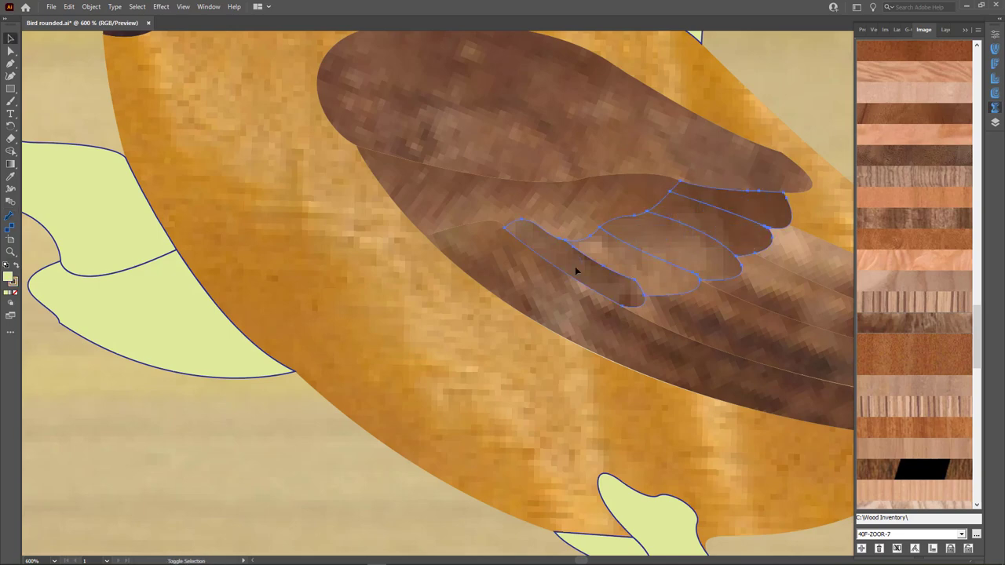
pyautogui.click(91, 6)
pyautogui.click(109, 56)
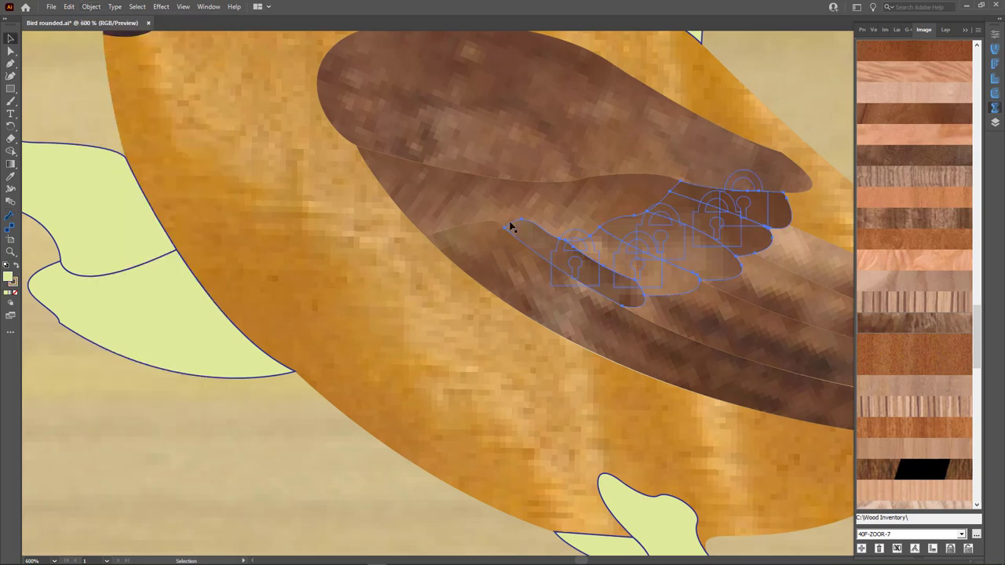
pyautogui.hotkey('ctrl', '1')
pyautogui.click(11, 215)
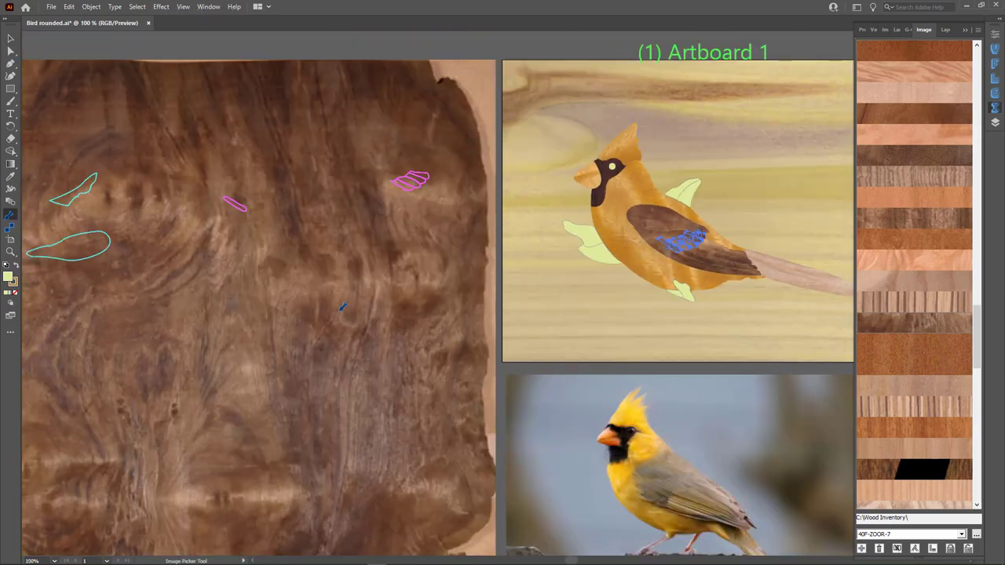
# Step: Fill the grouped wing feathers with the burl veneer using the Image Picker Tool
pyautogui.hscroll(-3, 341, 307)
pyautogui.scroll(1, 392, 293)
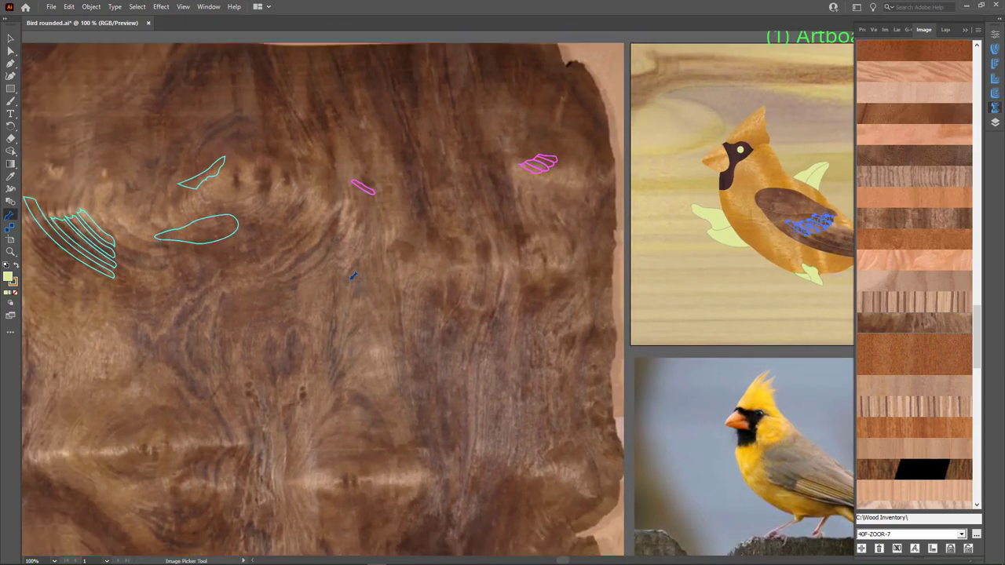
pyautogui.click(80, 176)
pyautogui.click(10, 38)
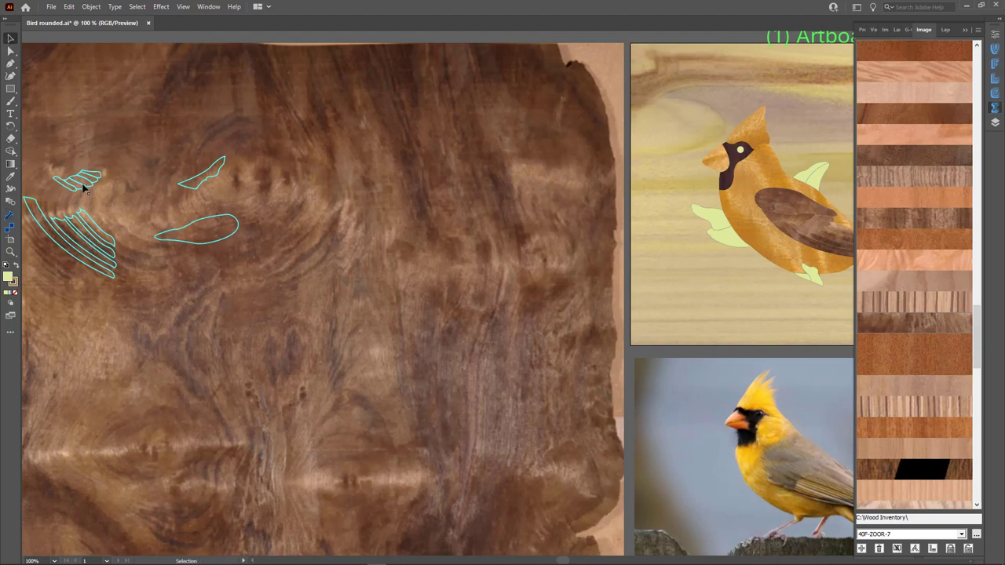
# Step: Rotate the wing-feather outline upright and move it toward the sheet's upper left
pyautogui.press('r')
pyautogui.moveTo(136, 197); pyautogui.dragTo(91, 221)
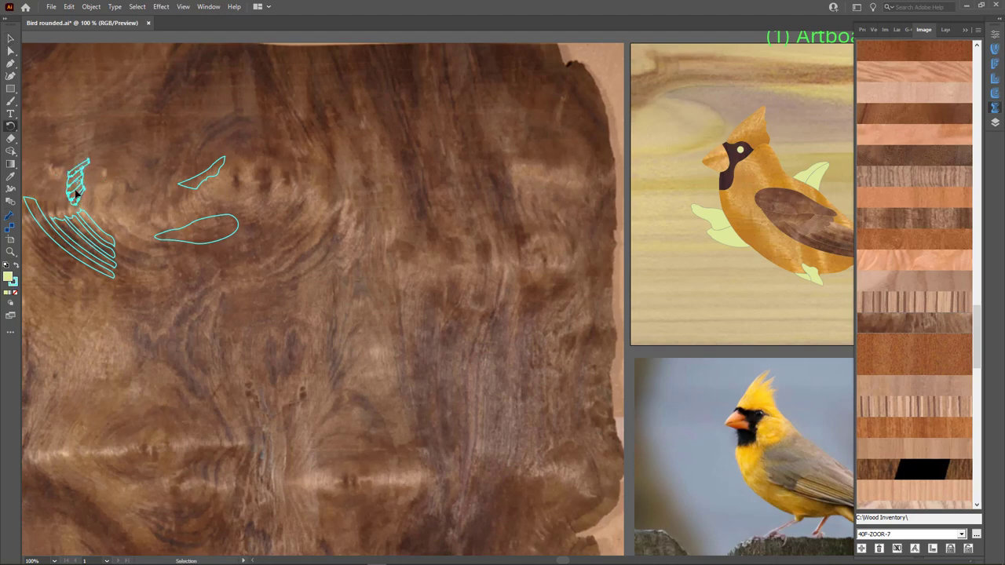
pyautogui.moveTo(76, 191); pyautogui.dragTo(74, 175)
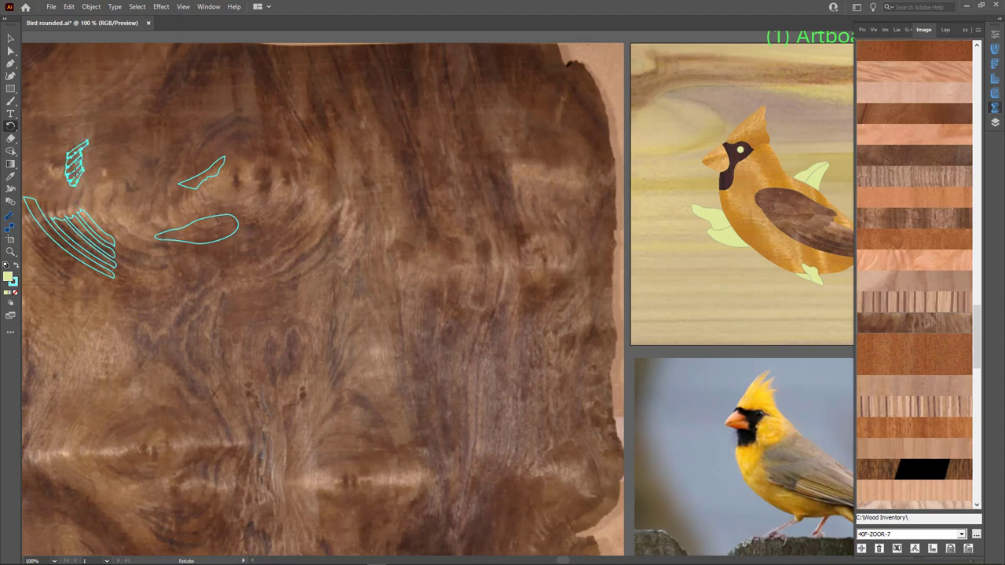
pyautogui.moveTo(137, 206); pyautogui.dragTo(243, 179)
pyautogui.scroll(3, 225, 165)
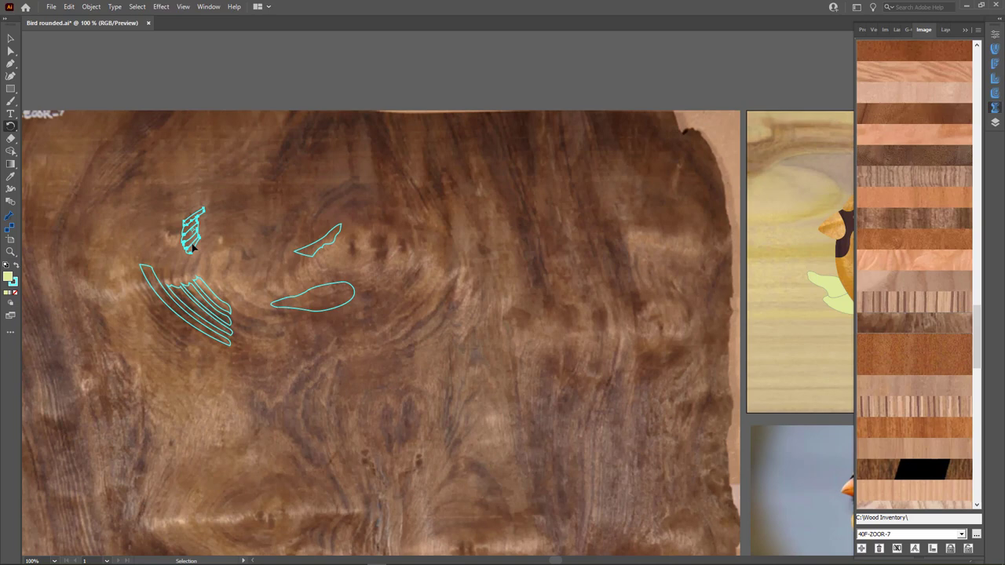
pyautogui.moveTo(192, 248); pyautogui.dragTo(115, 192)
pyautogui.moveTo(321, 238)
pyautogui.mouseDown()
pyautogui.moveTo(131, 205)
pyautogui.moveTo(134, 285)
pyautogui.moveTo(174, 260)
pyautogui.mouseUp()
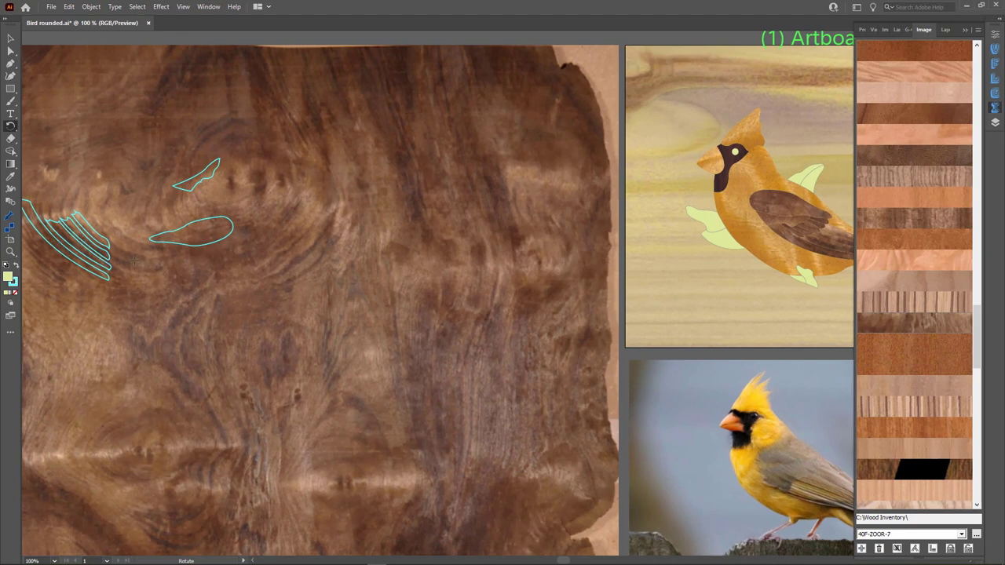
pyautogui.moveTo(288, 281); pyautogui.dragTo(147, 265)
pyautogui.press('v')
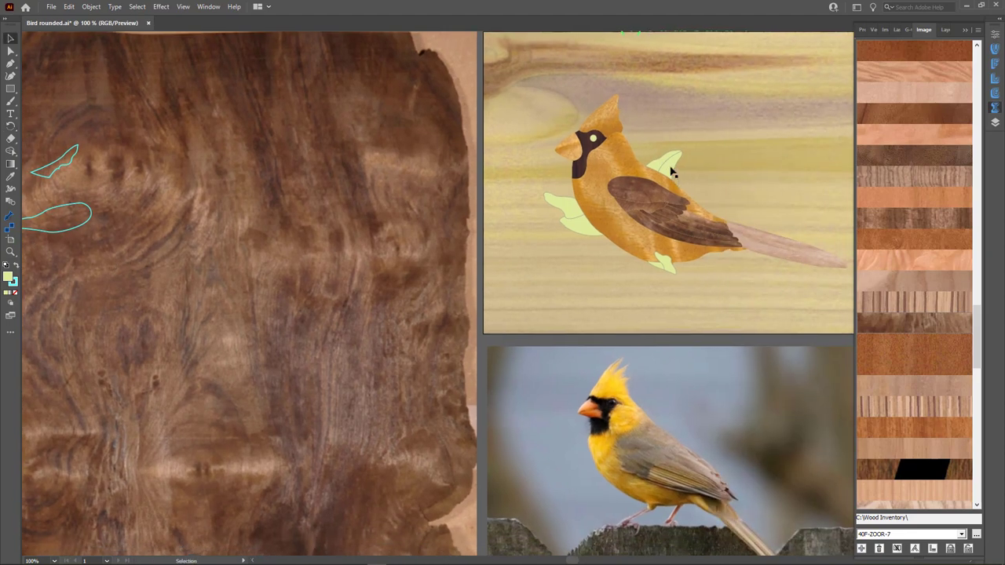
# Step: Group the tail pieces and fill the tail with the dark 40F-ZOOR-7 burl
pyautogui.click(780, 251)
pyautogui.scroll(3, 772, 249)
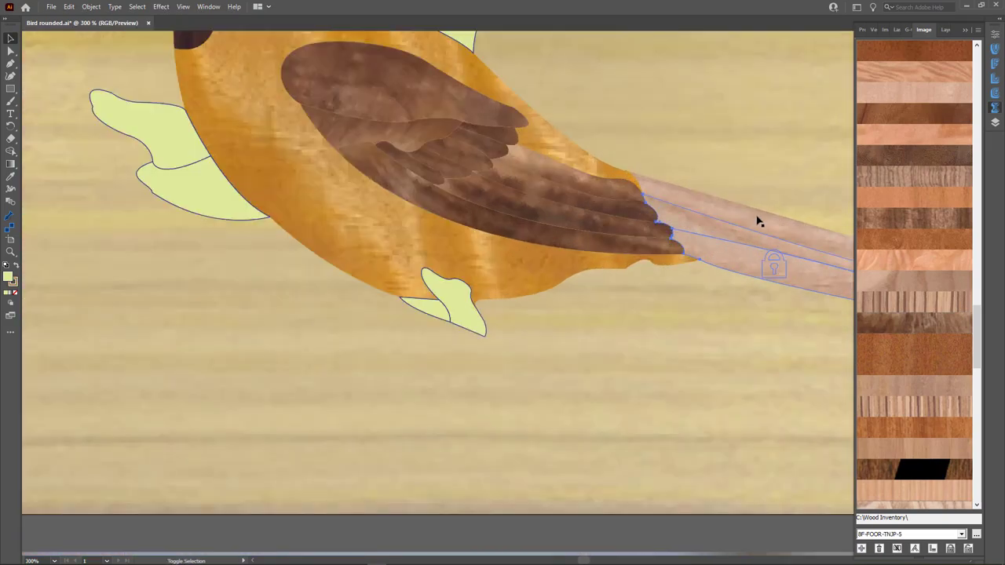
pyautogui.click(98, 8)
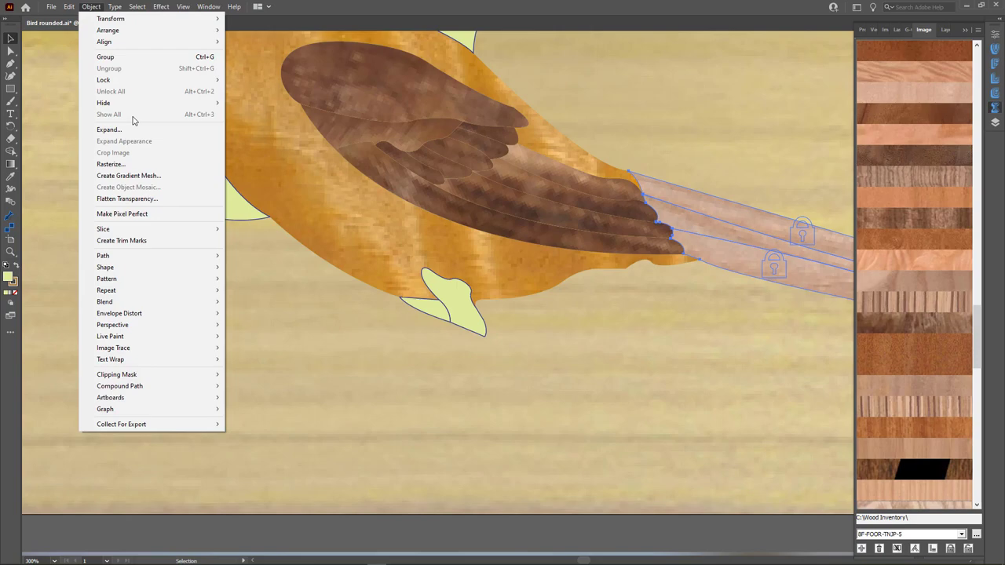
pyautogui.click(126, 56)
pyautogui.click(10, 214)
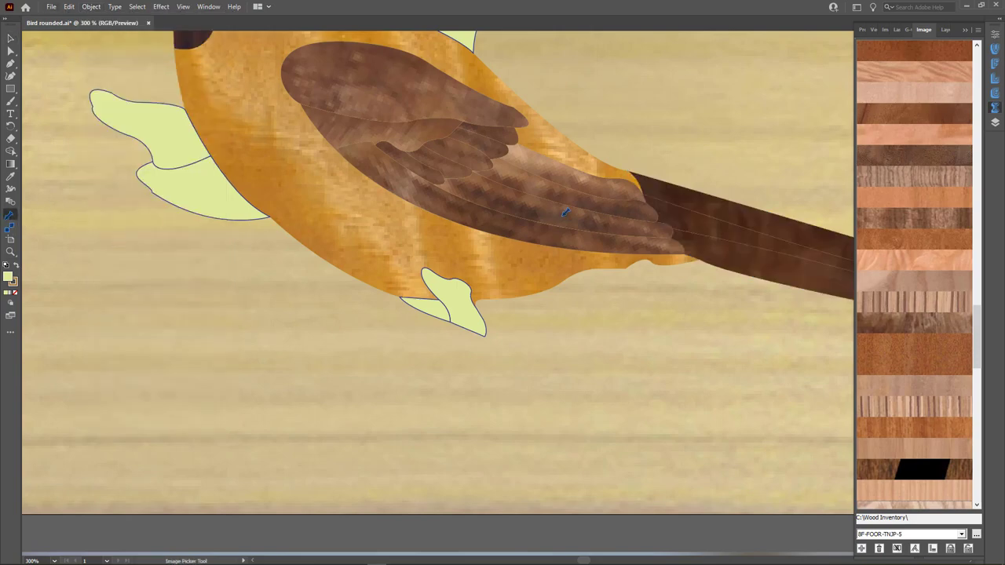
pyautogui.click(597, 212)
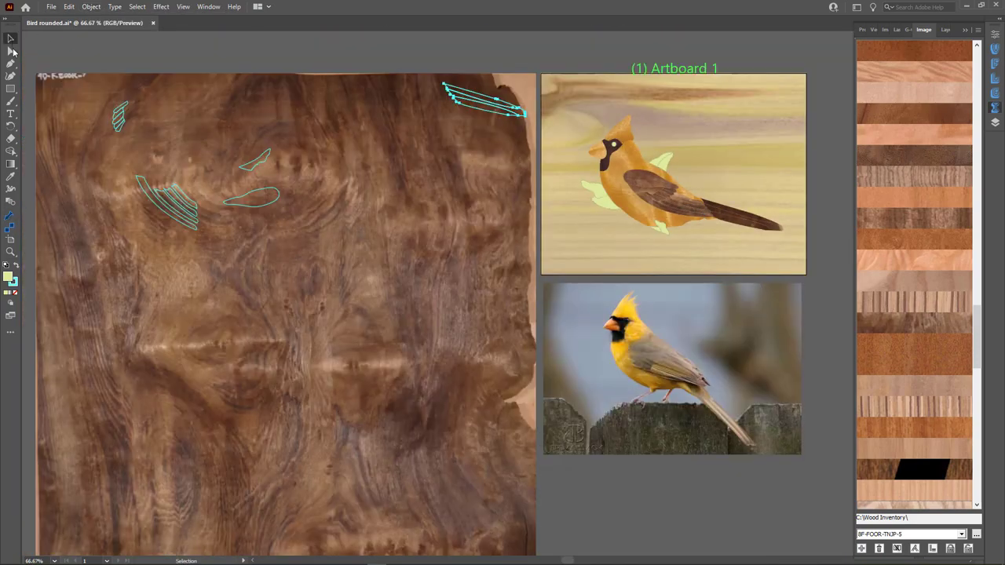
# Step: Turn the tail outline vertical at the burl's left edge so its grain runs lengthwise
pyautogui.click(10, 125)
pyautogui.moveTo(496, 119); pyautogui.dragTo(356, 284)
pyautogui.scroll(-1, 387, 259)
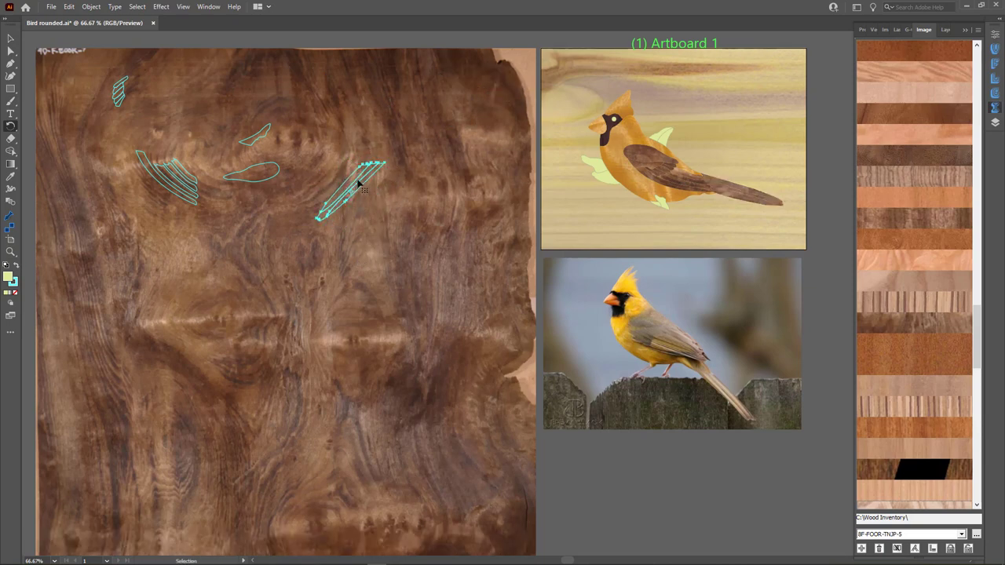
pyautogui.moveTo(357, 183); pyautogui.dragTo(118, 389)
pyautogui.scroll(4, 118, 388)
pyautogui.scroll(-2, 393, 346)
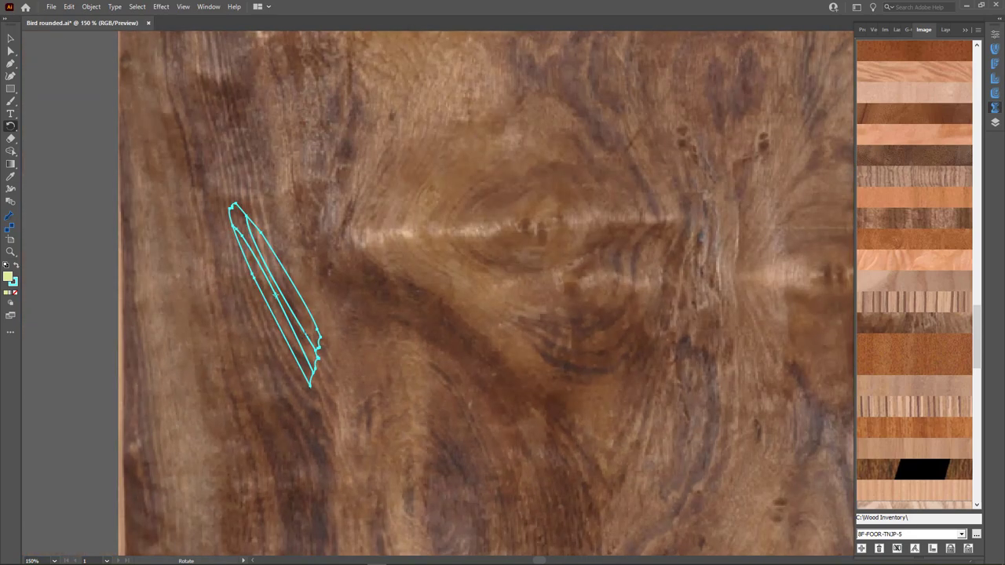
pyautogui.moveTo(319, 349); pyautogui.dragTo(324, 270)
pyautogui.moveTo(328, 416); pyautogui.dragTo(306, 180)
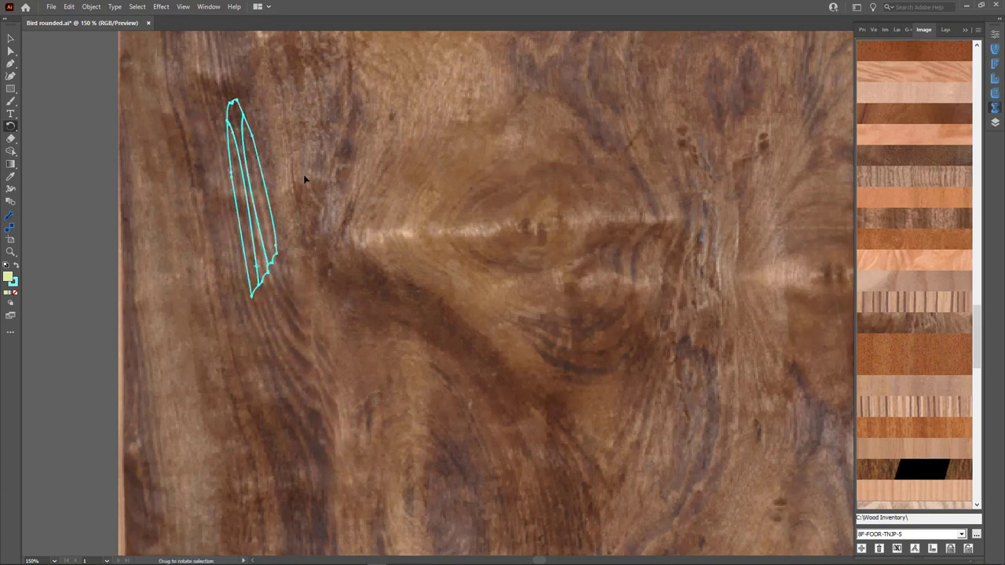
pyautogui.hotkey('ctrl', '-')
pyautogui.hotkey('ctrl', '-')
pyautogui.hotkey('ctrl', '-')
pyautogui.scroll(2, 713, 224)
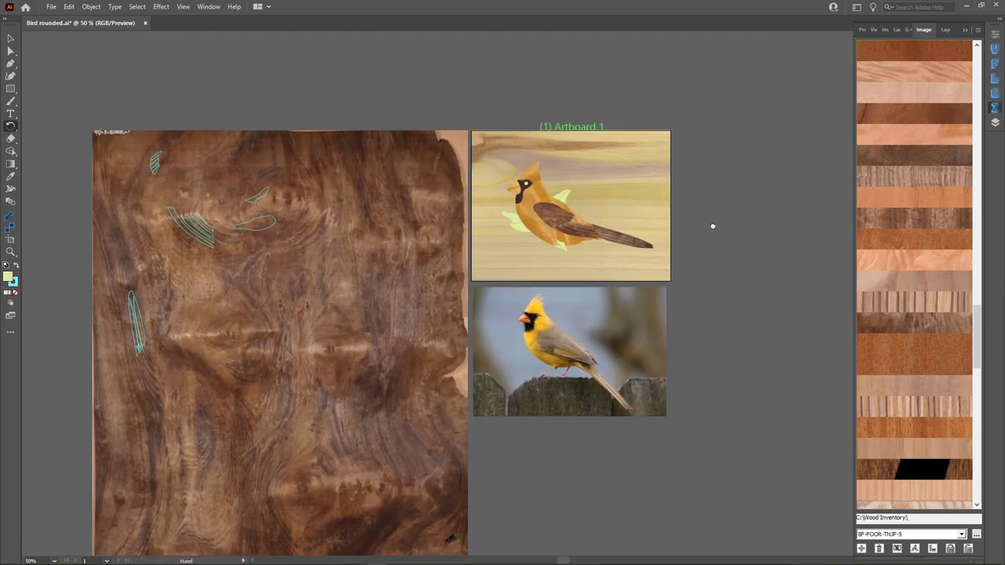
pyautogui.scroll(3, 683, 205)
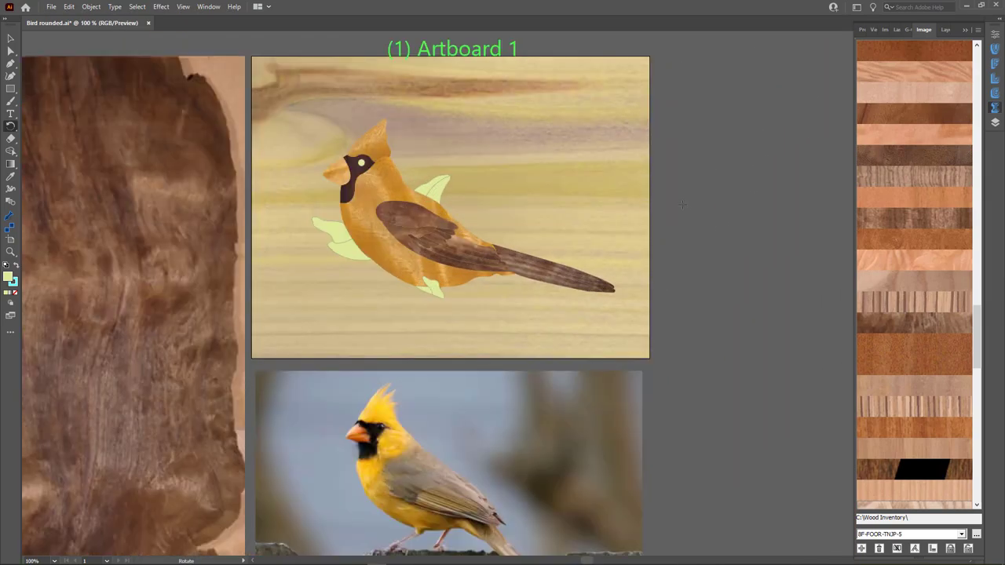
# Step: Swap the eye and face-mask veneer to the dark striped 29Q-OOOR-9 wood
pyautogui.scroll(-1, 683, 205)
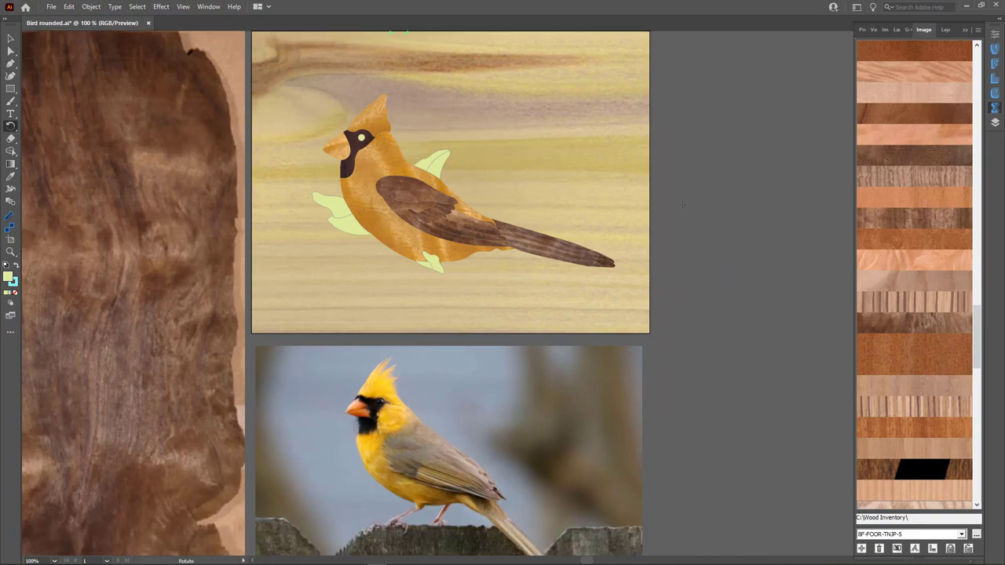
pyautogui.scroll(3, 326, 123)
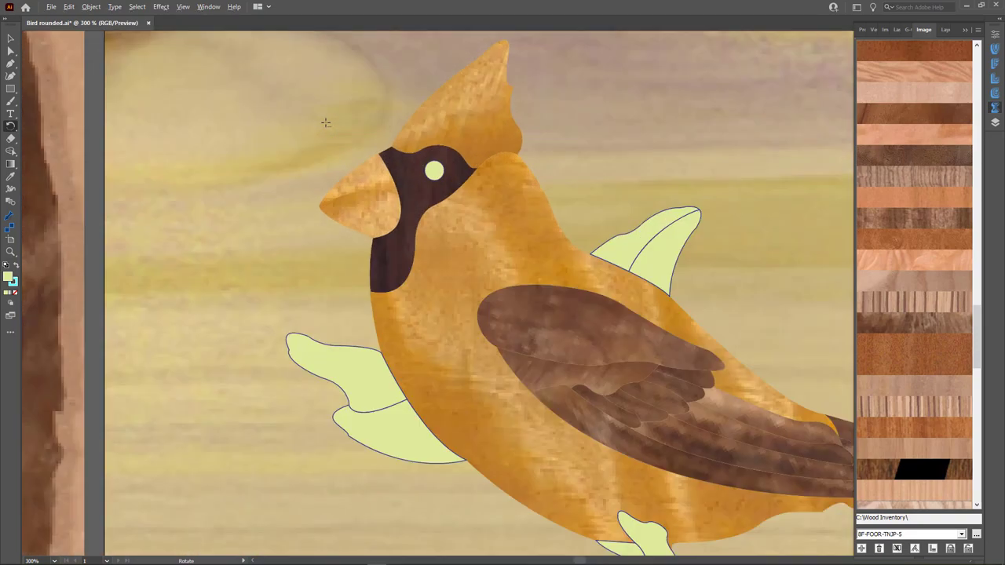
pyautogui.keyDown('ctrl'); pyautogui.click(435, 175); pyautogui.keyUp('ctrl')
pyautogui.click(10, 215)
pyautogui.click(434, 171)
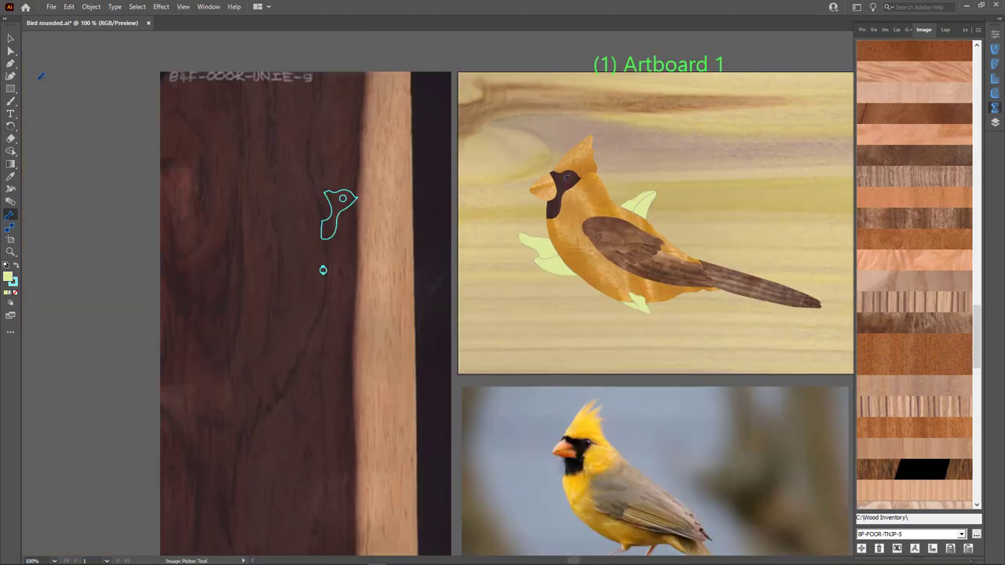
pyautogui.press('v')
pyautogui.click(372, 124)
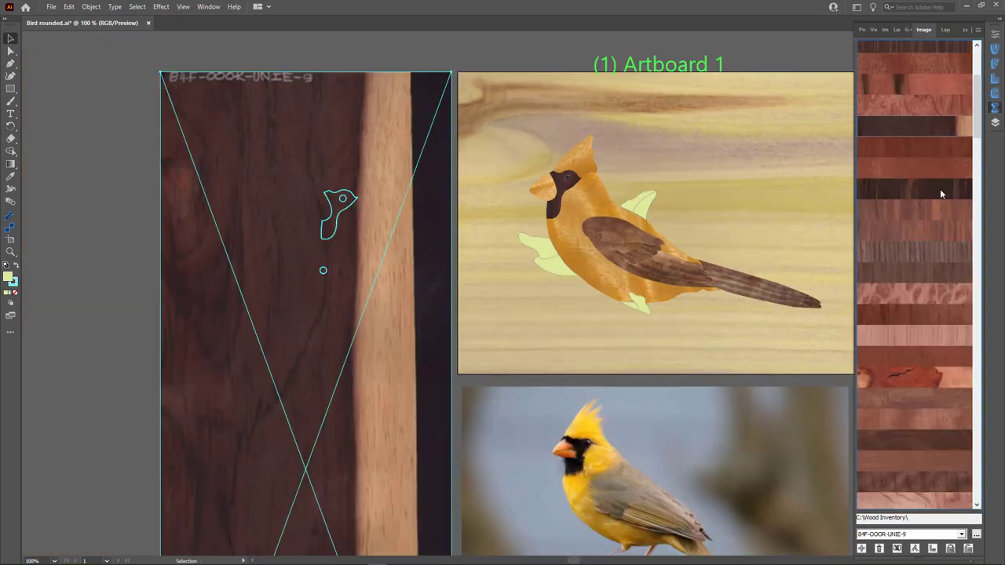
pyautogui.scroll(3, 940, 191)
pyautogui.click(939, 304)
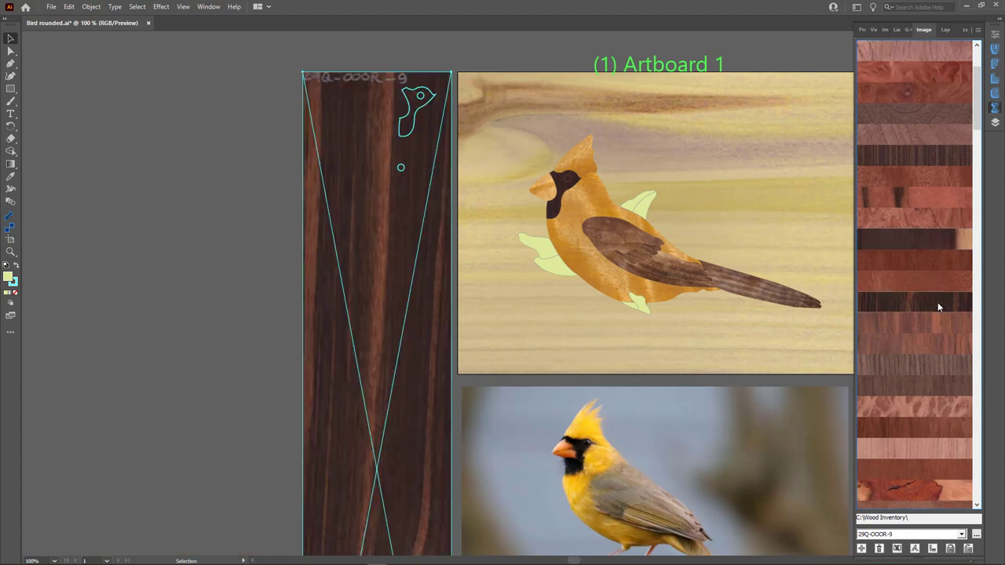
# Step: Move the face-mask outline down-left and rotate it to a new grain angle
pyautogui.moveTo(422, 103); pyautogui.dragTo(376, 185)
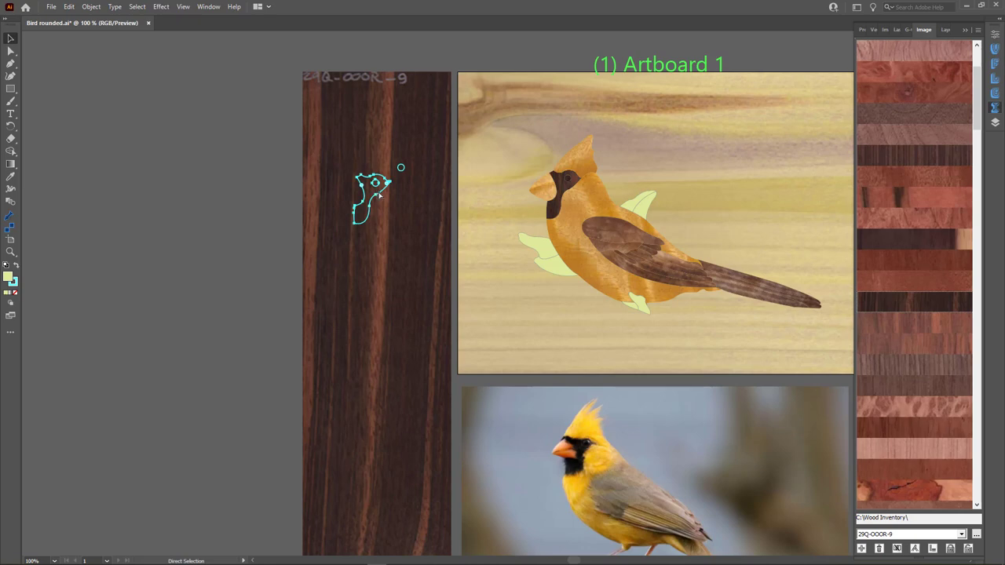
pyautogui.press('v')
pyautogui.press('r')
pyautogui.moveTo(359, 223); pyautogui.dragTo(406, 295)
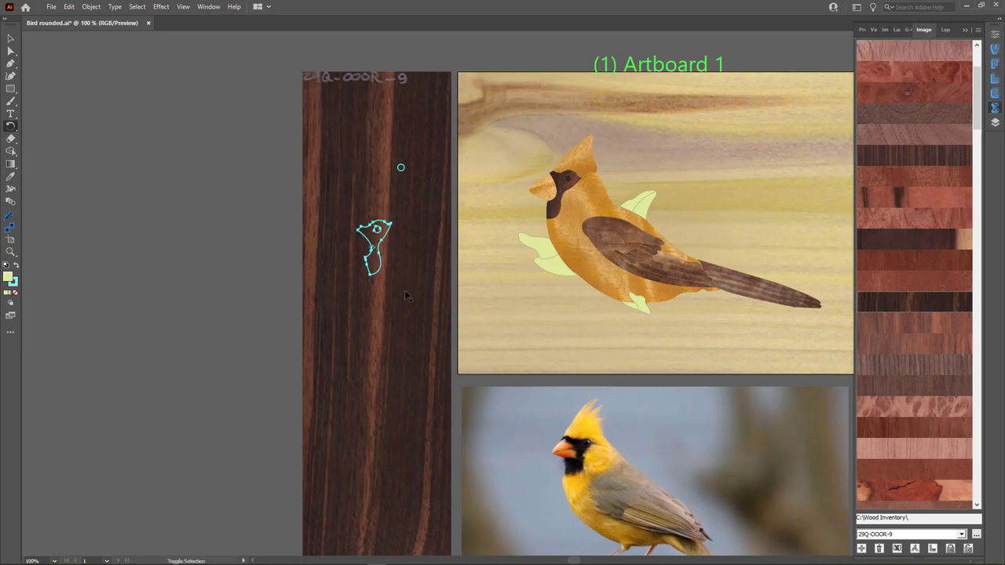
pyautogui.scroll(-2, 300, 204)
pyautogui.scroll(3, 452, 201)
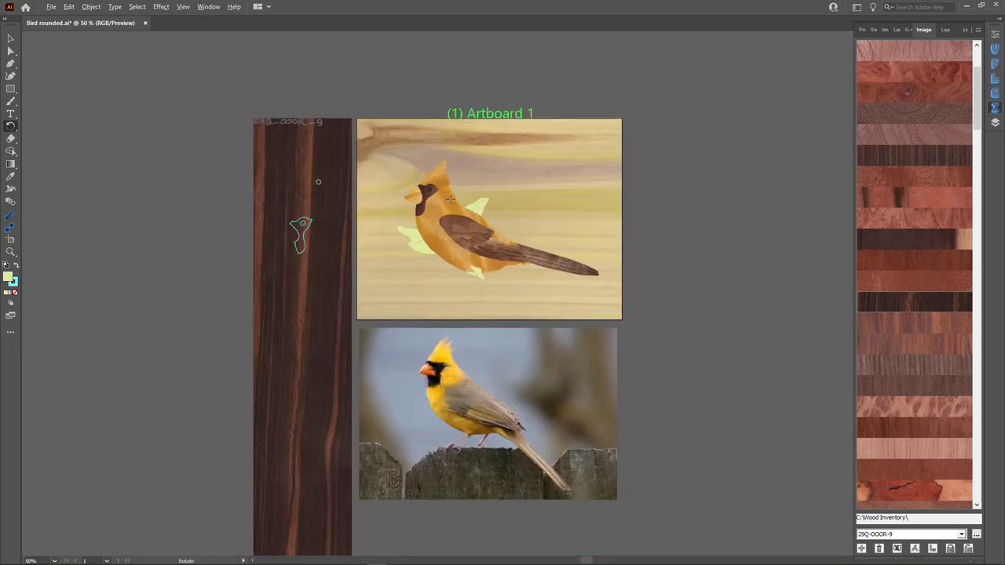
# Step: Select the cardinal's back wing piece
pyautogui.click(510, 215)
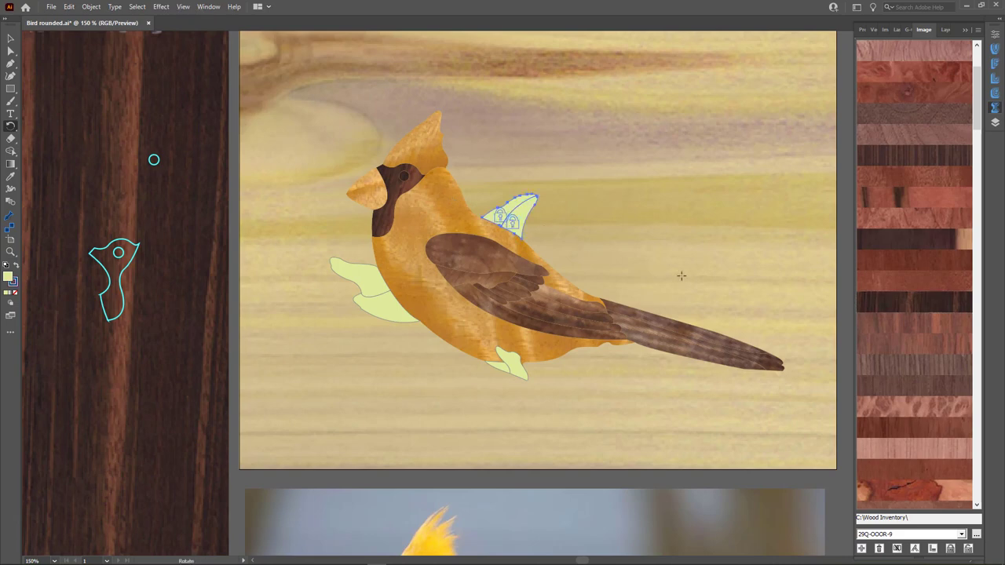
pyautogui.scroll(-6, 930, 306)
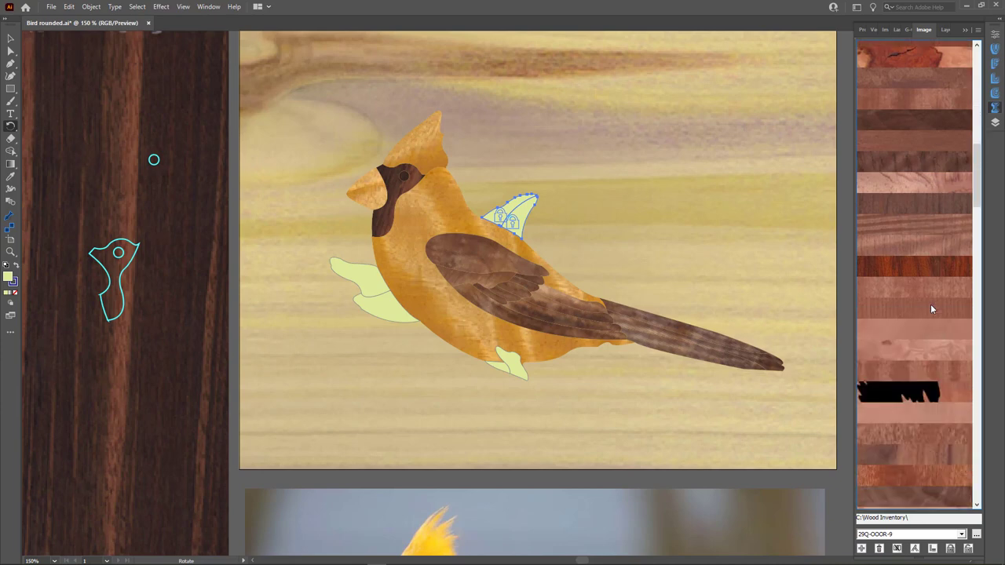
pyautogui.scroll(-8, 931, 306)
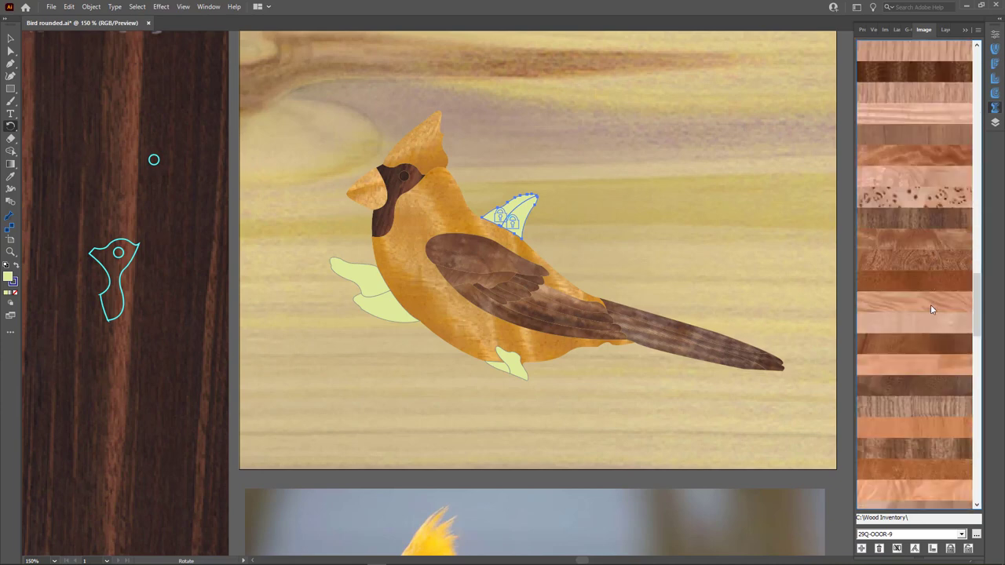
pyautogui.scroll(-5, 930, 309)
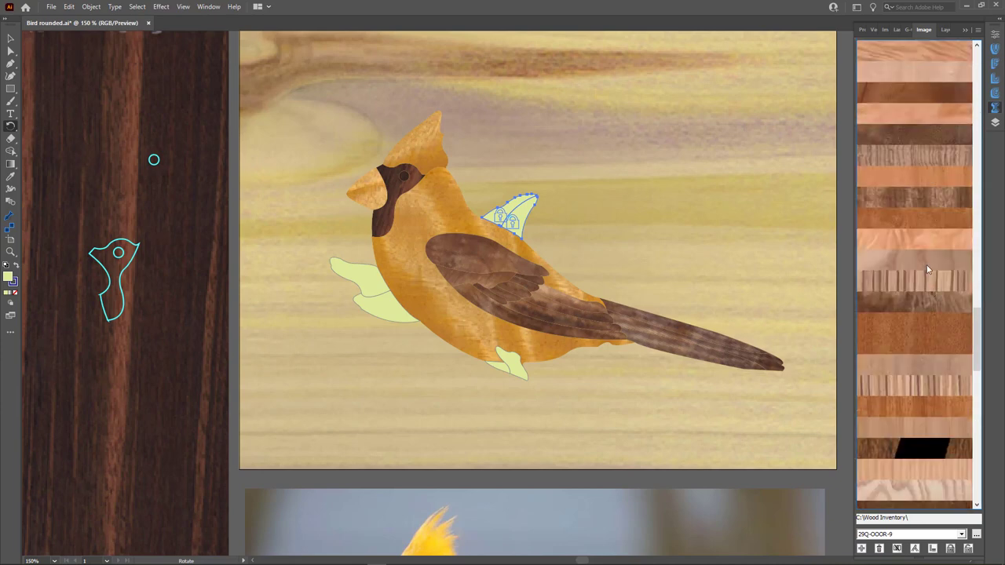
# Step: Give the back wing the light maple 8Q-OOOR-UNUN-3 veneer
pyautogui.scroll(-10, 937, 284)
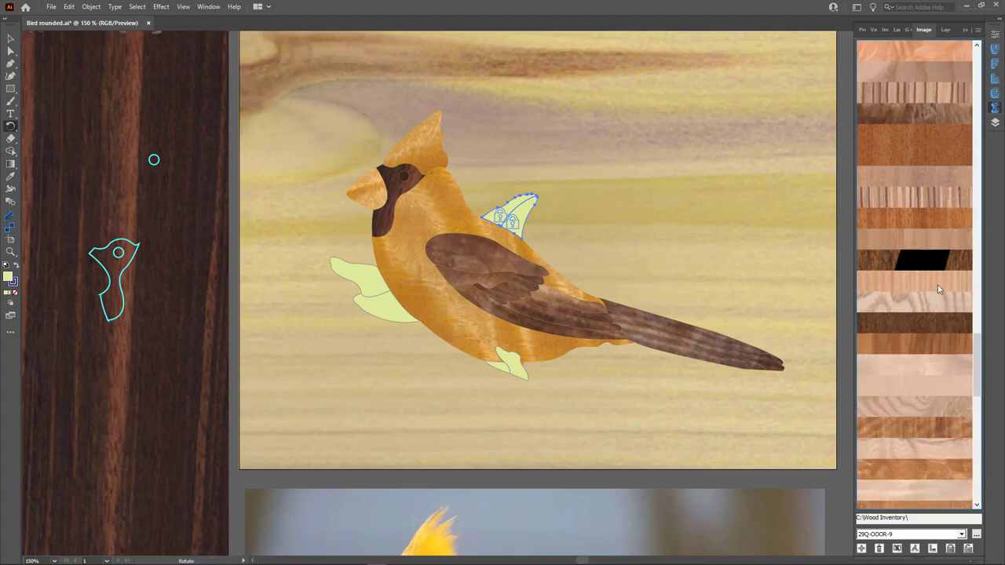
pyautogui.scroll(-6, 937, 286)
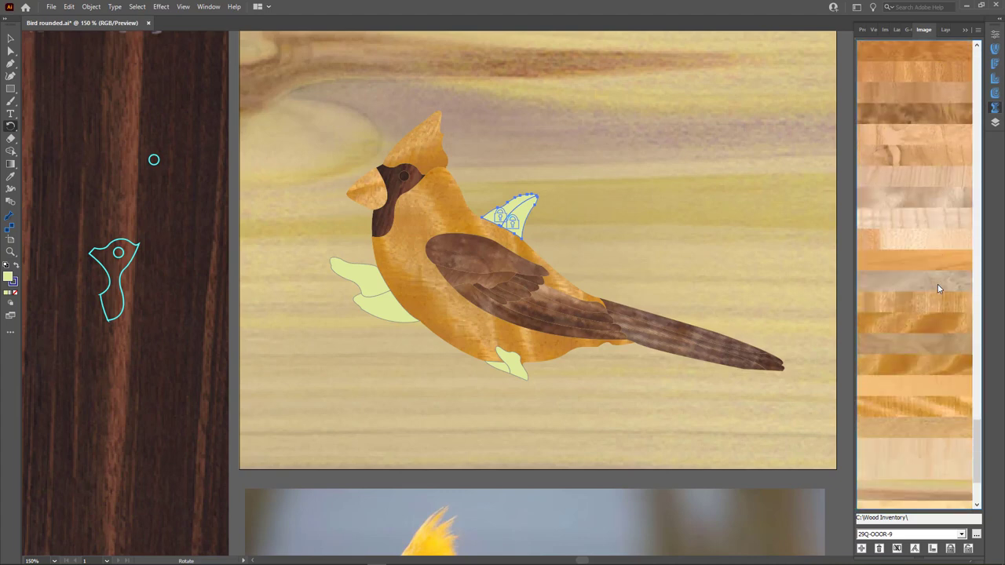
pyautogui.click(914, 234)
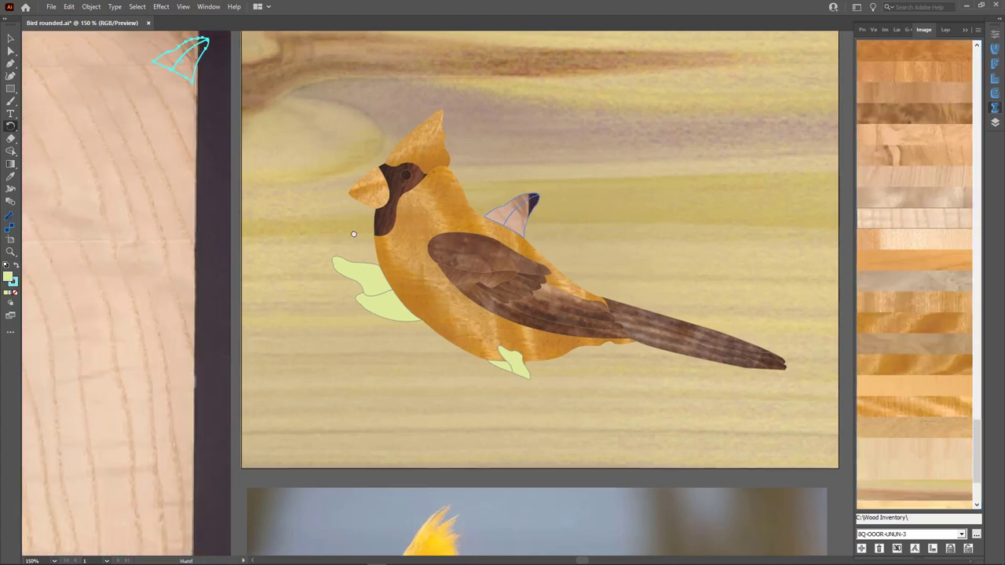
pyautogui.scroll(-3, 473, 240)
pyautogui.scroll(-1, 474, 240)
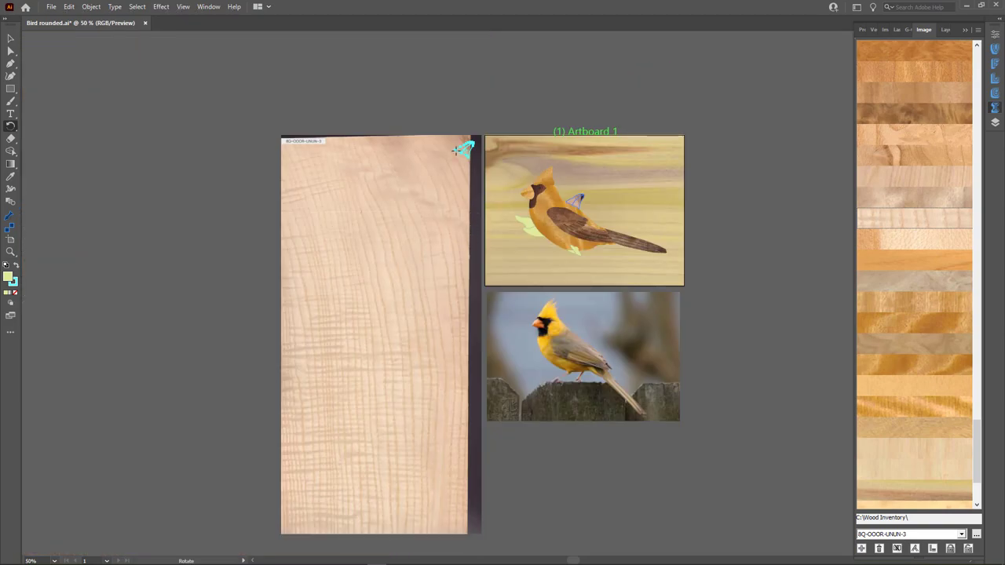
pyautogui.scroll(2, 365, 353)
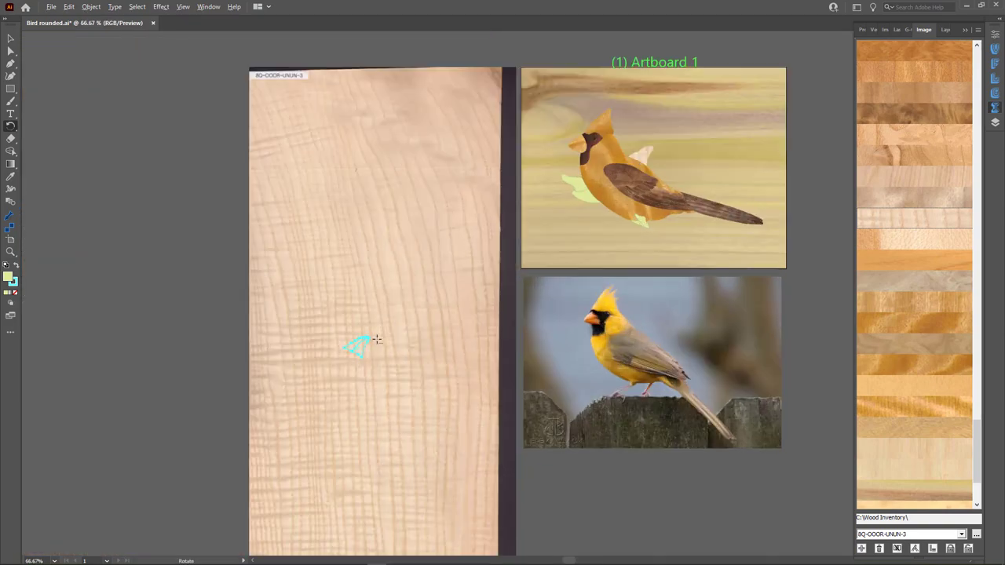
# Step: Rotate the upper wing piece slightly and the lower piece to nearly vertical
pyautogui.press('v')
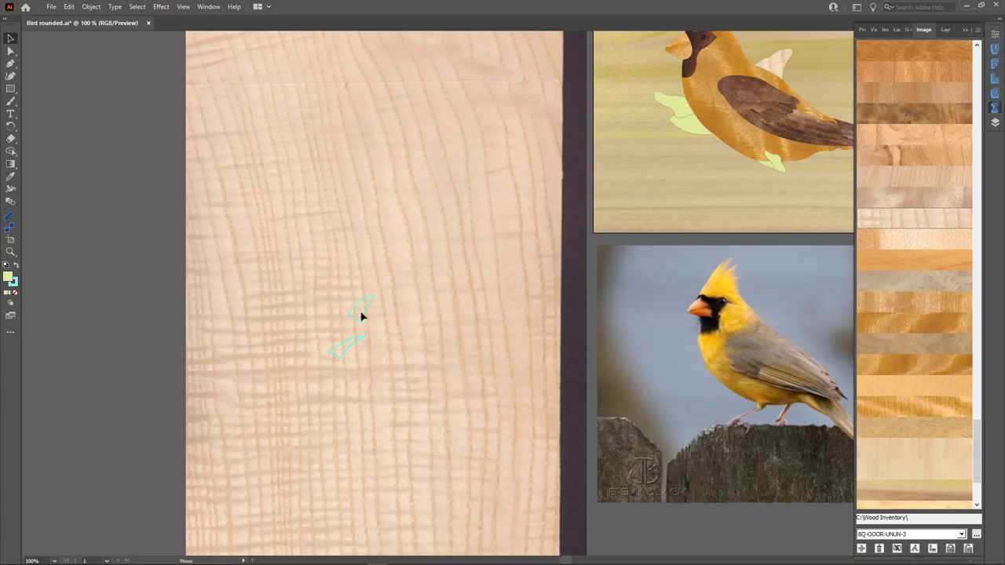
pyautogui.click(360, 310)
pyautogui.press('r')
pyautogui.moveTo(405, 313); pyautogui.dragTo(414, 304)
pyautogui.moveTo(339, 348); pyautogui.dragTo(377, 340)
# Step: Switch the wing pieces' veneer to the striped 101Q-OOOR-3 wood
pyautogui.press('v')
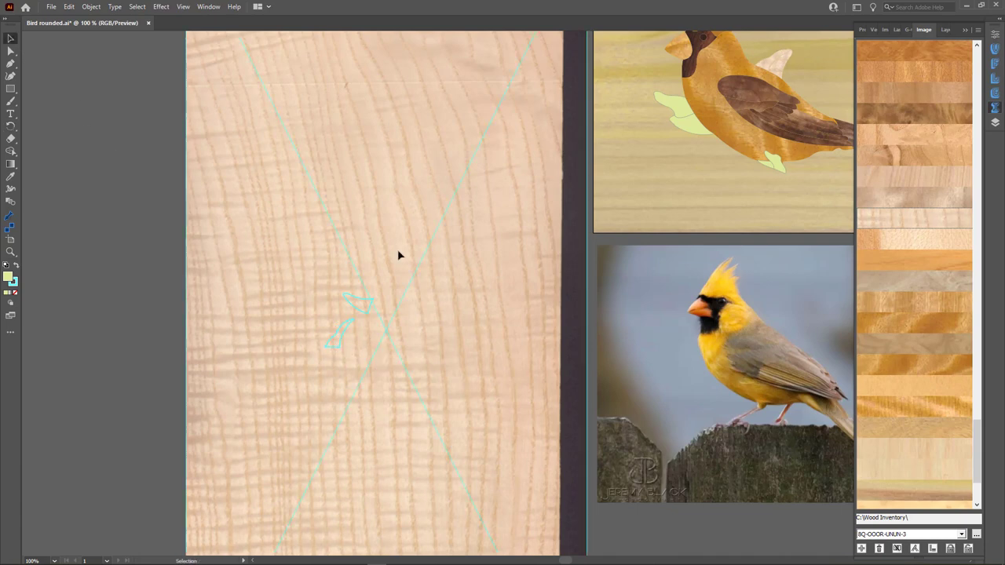
pyautogui.scroll(1, 817, 296)
pyautogui.scroll(4, 945, 332)
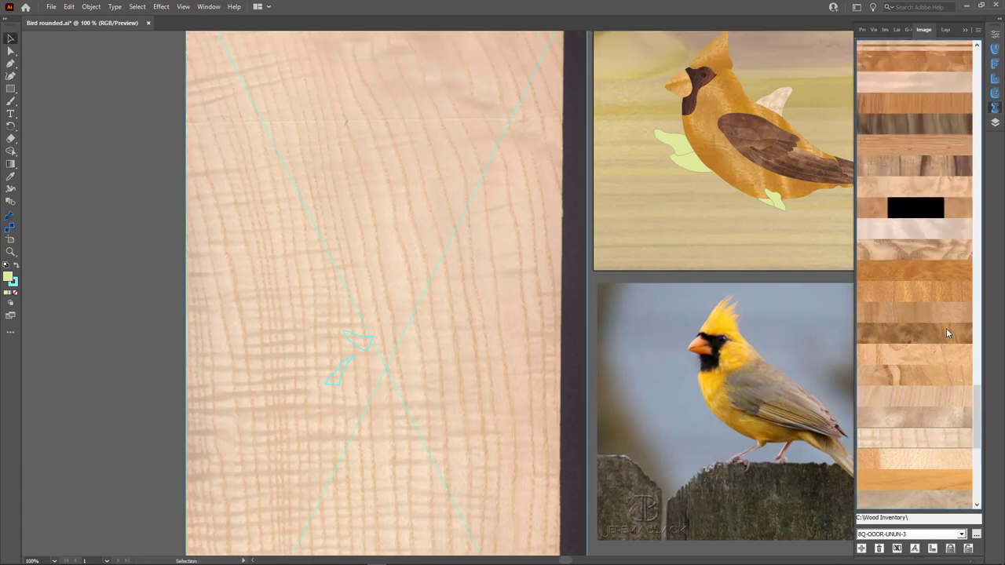
pyautogui.scroll(10, 946, 328)
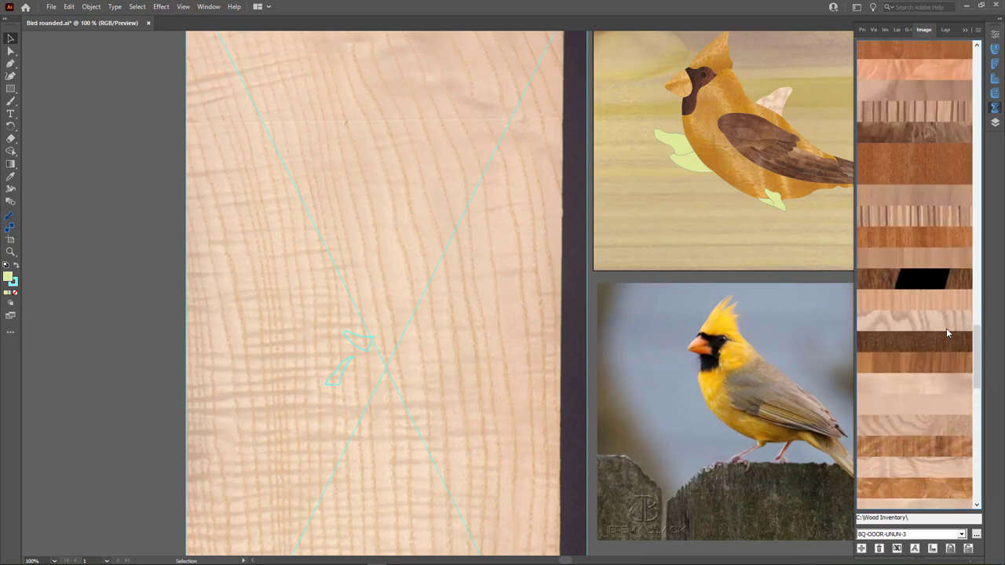
pyautogui.scroll(2, 946, 329)
pyautogui.click(929, 260)
pyautogui.scroll(2, 550, 204)
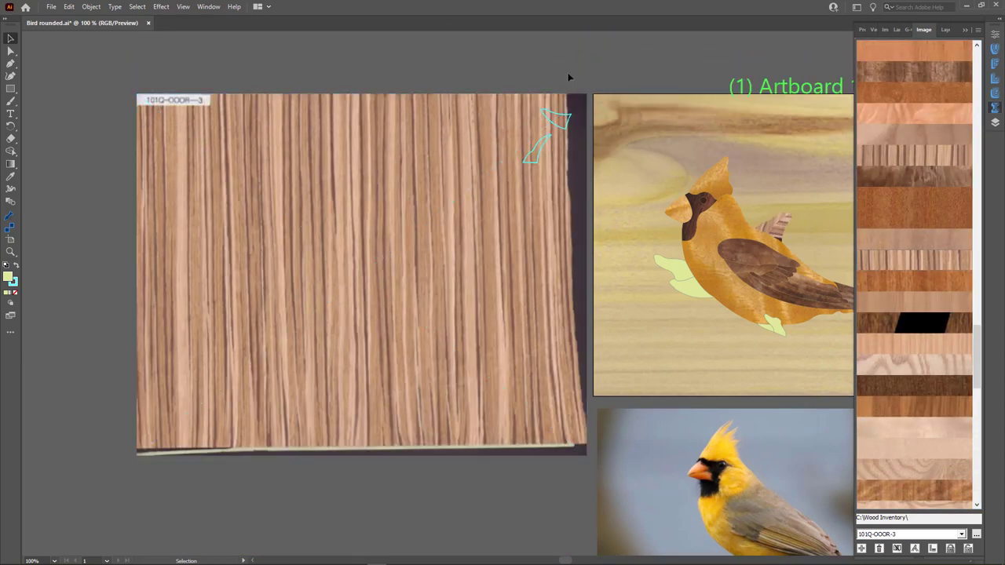
# Step: Turn the corner wing piece and give the front wing the dark 68Q-OOOR-8 veneer
pyautogui.moveTo(553, 122); pyautogui.dragTo(546, 187)
pyautogui.press('r')
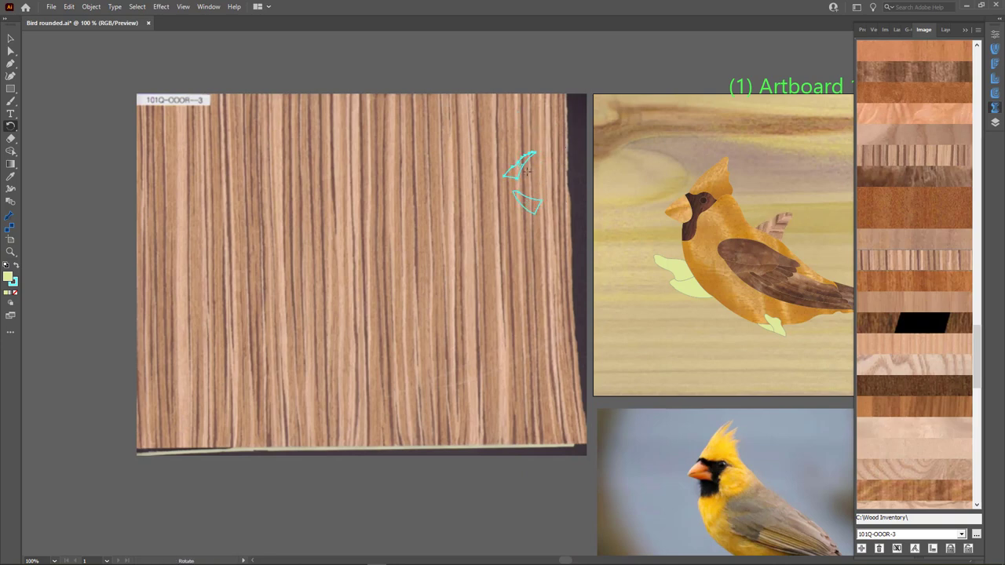
pyautogui.keyDown('ctrl'); pyautogui.click(696, 290); pyautogui.keyUp('ctrl')
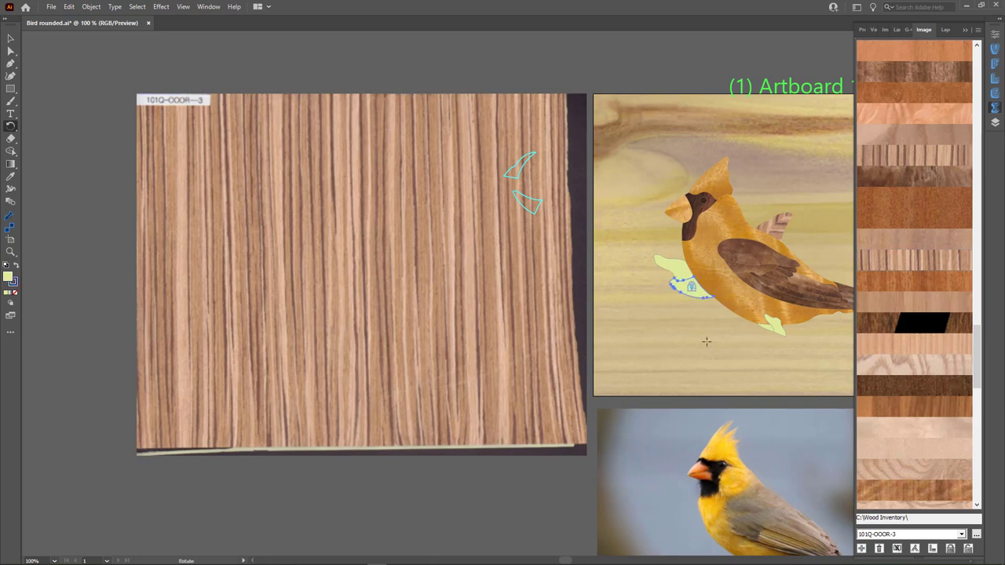
pyautogui.scroll(-5, 978, 404)
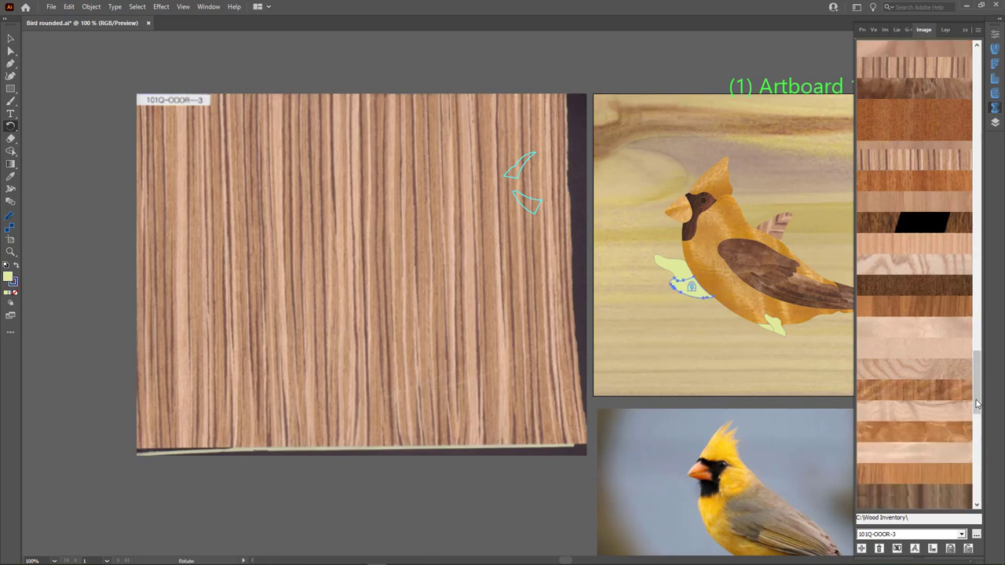
pyautogui.scroll(3, 978, 404)
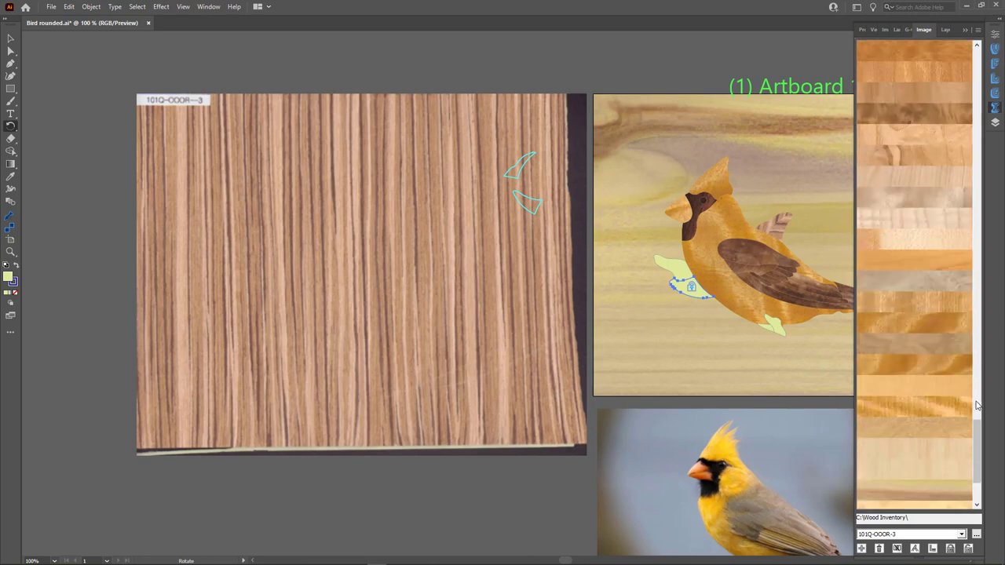
pyautogui.scroll(4, 979, 404)
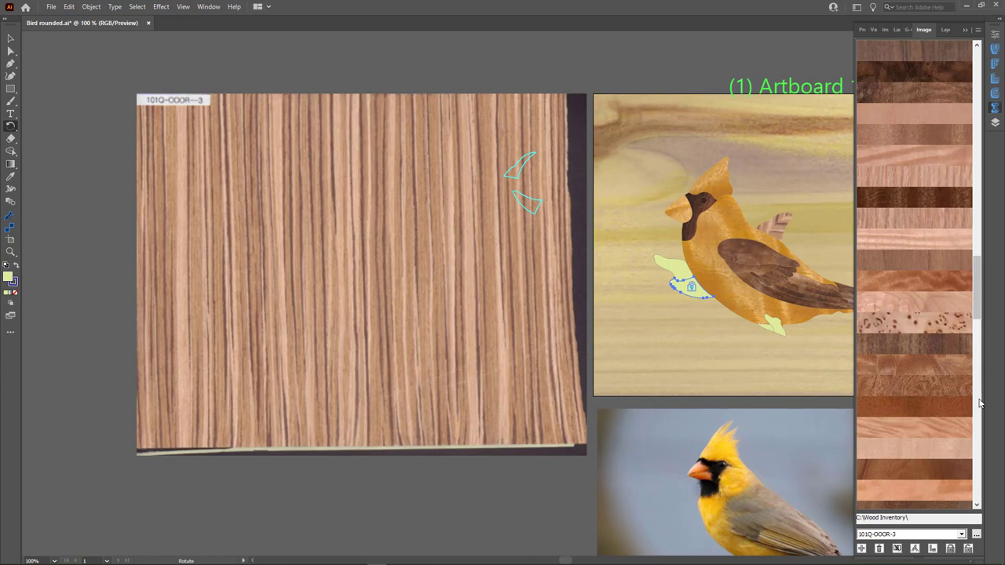
pyautogui.scroll(3, 979, 403)
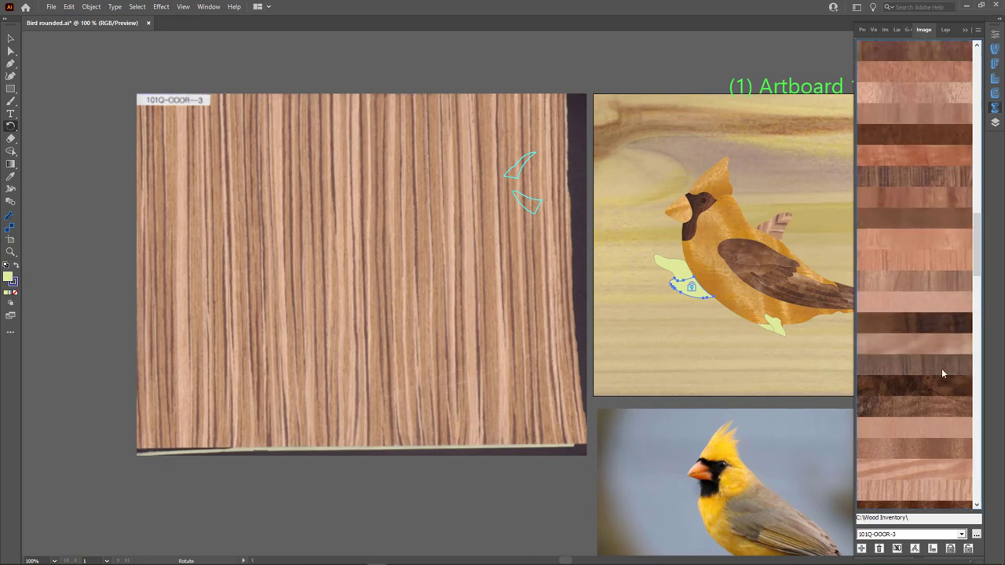
pyautogui.click(940, 369)
# Step: Move the front wing outline left and stand the third piece's striped grain upright
pyautogui.moveTo(565, 132); pyautogui.dragTo(303, 278)
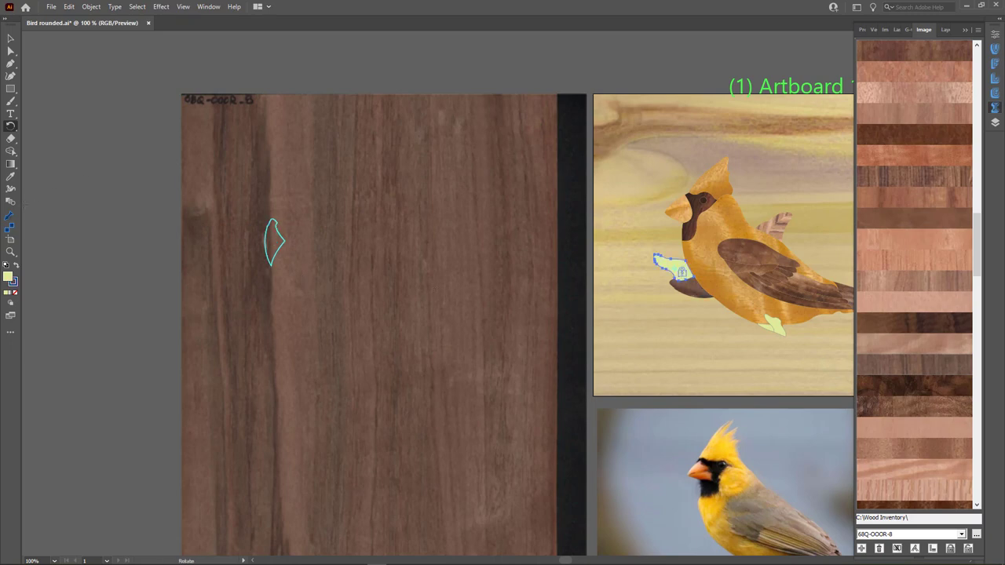
pyautogui.click(10, 214)
pyautogui.click(682, 272)
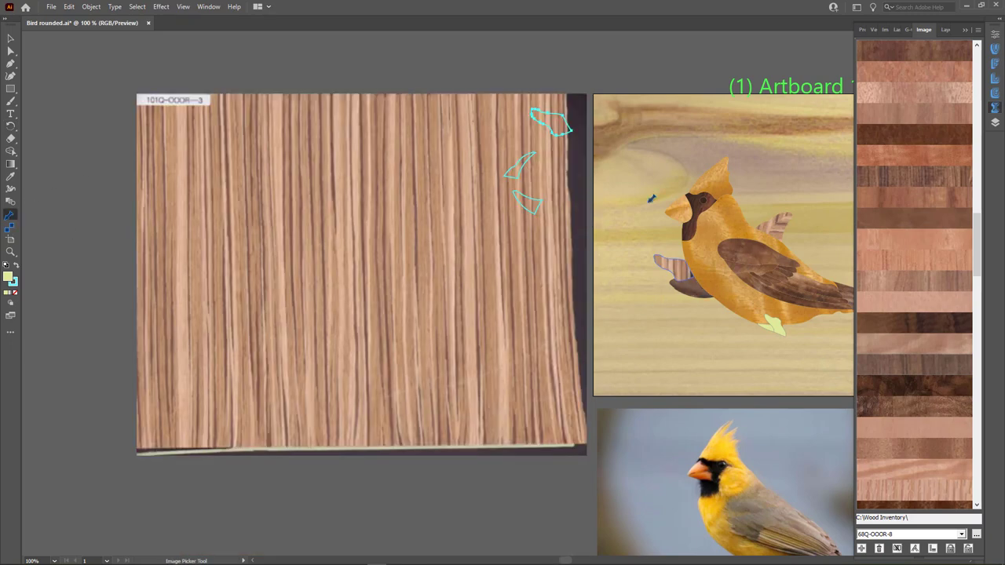
pyautogui.moveTo(528, 226); pyautogui.dragTo(539, 283)
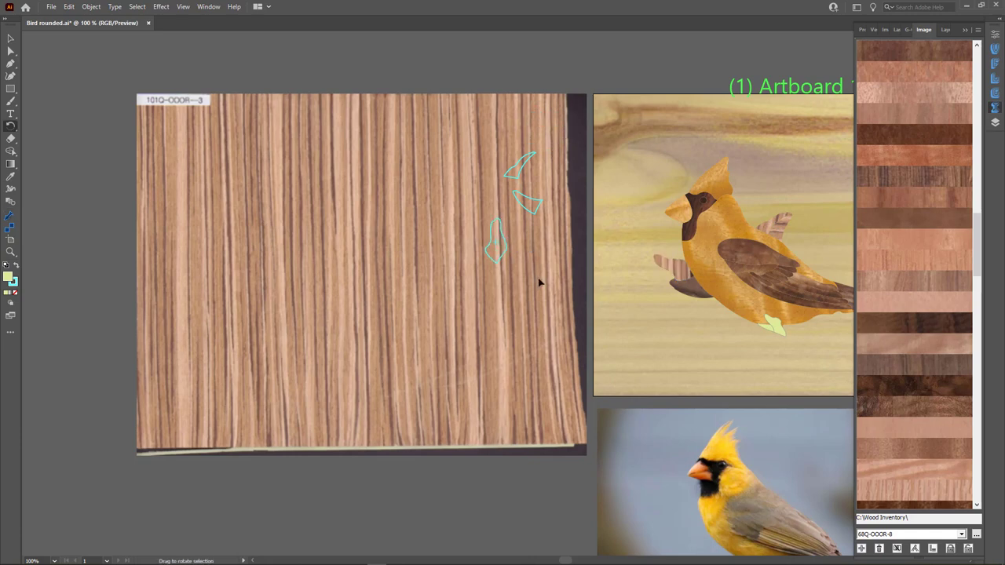
pyautogui.moveTo(496, 240); pyautogui.dragTo(529, 256)
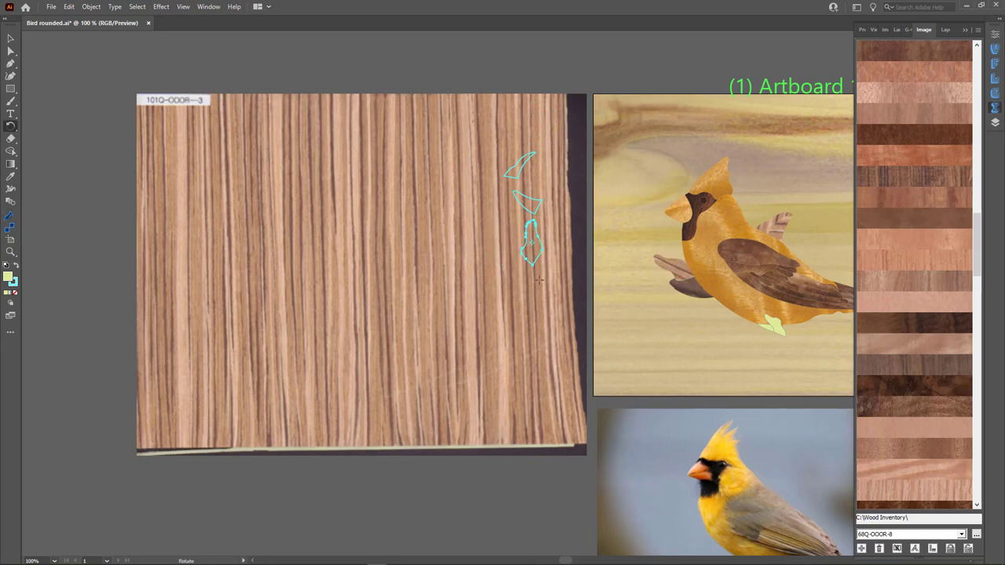
pyautogui.moveTo(678, 313); pyautogui.dragTo(518, 289)
pyautogui.scroll(-1, 518, 289)
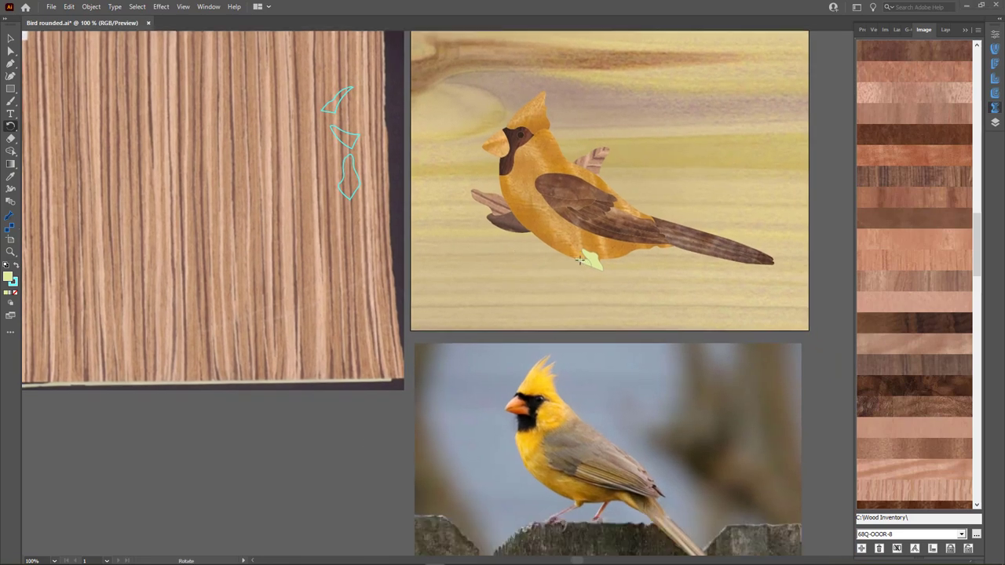
pyautogui.click(11, 38)
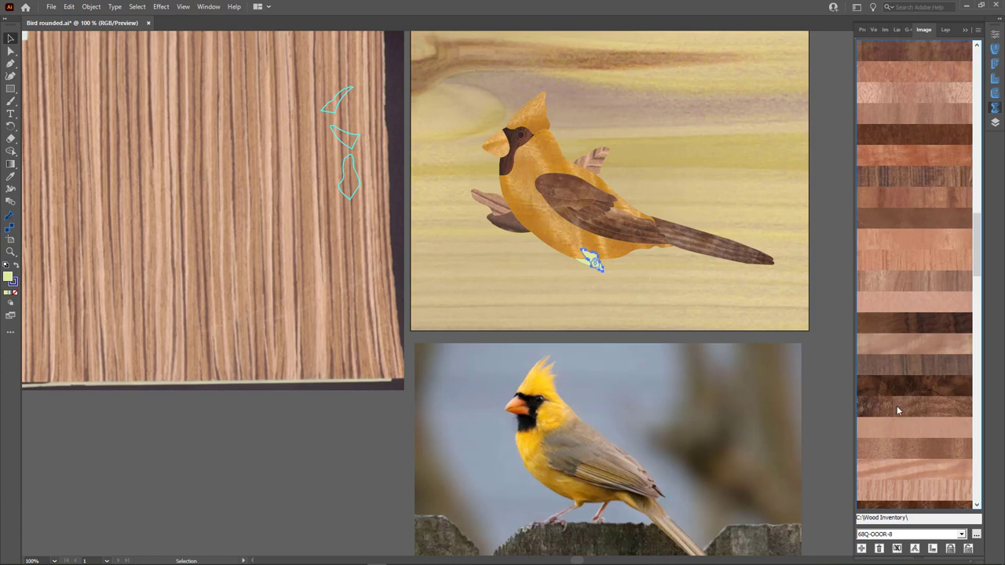
# Step: Fill the first foot piece with 64Q-FOOR-2, placed midway down the reddish veneer
pyautogui.click(934, 158)
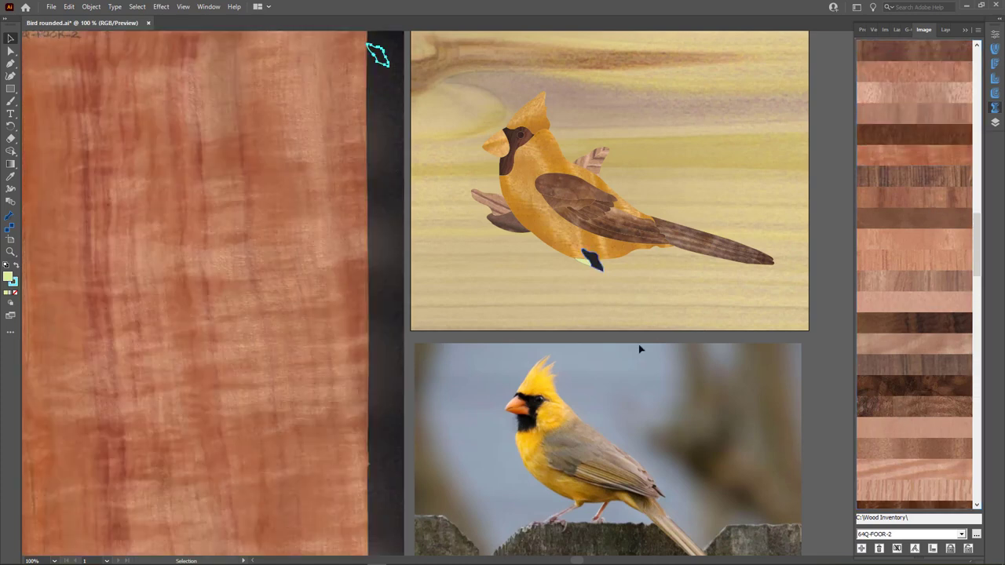
pyautogui.moveTo(381, 59); pyautogui.dragTo(235, 284)
pyautogui.press('r')
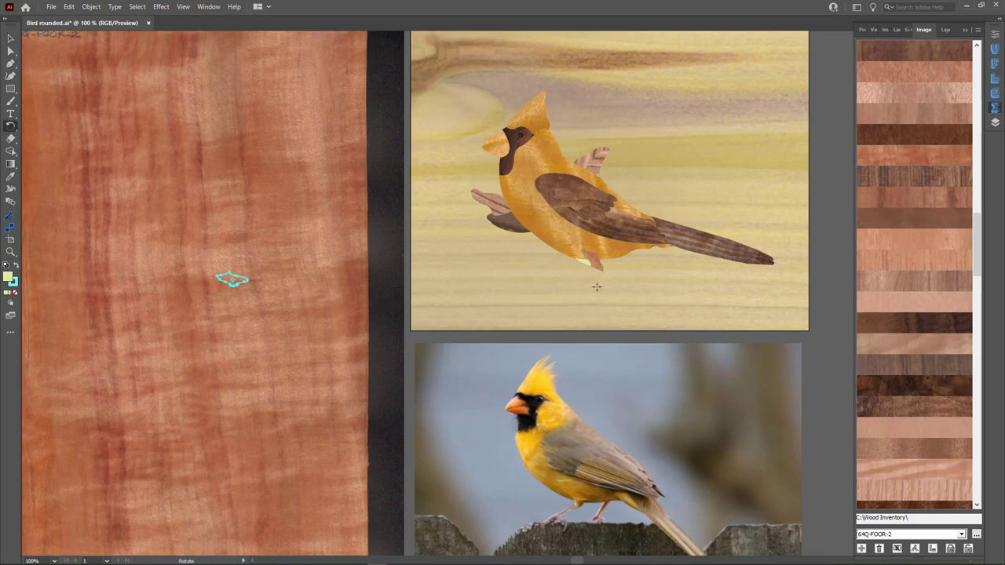
pyautogui.press('v')
# Step: Add the second foot piece onto the reddish veneer and turn its outline upright
pyautogui.click(10, 216)
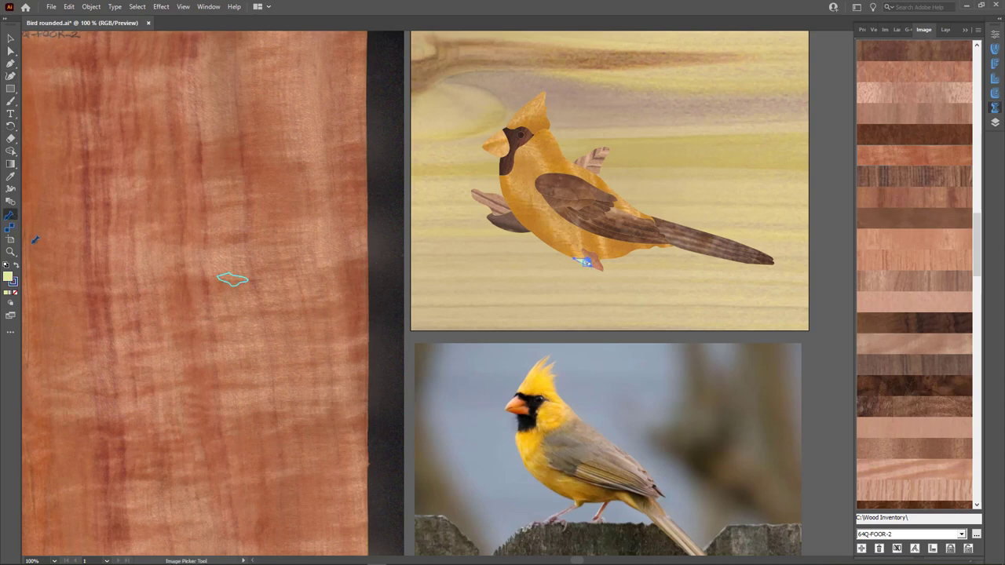
pyautogui.click(208, 287)
pyautogui.press('v')
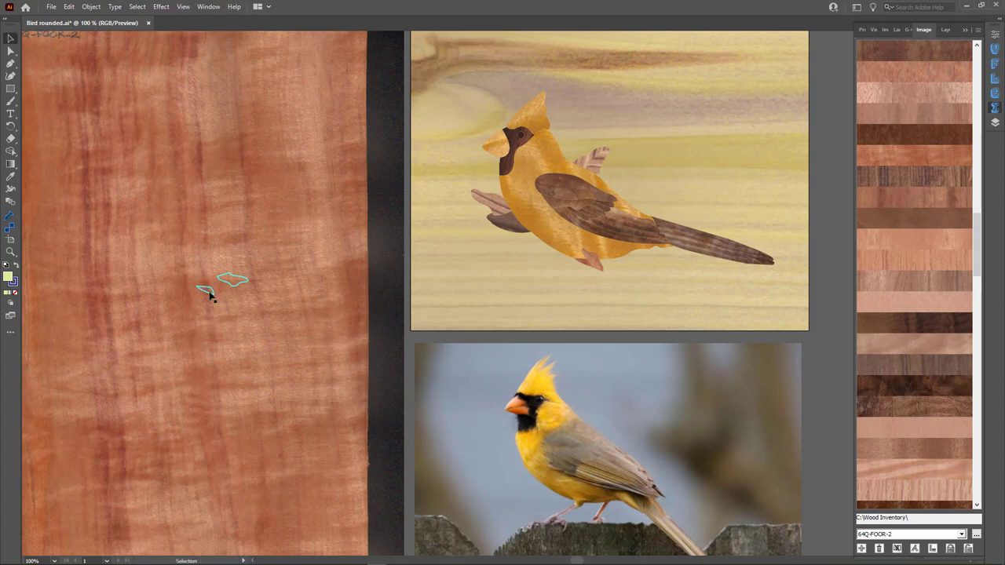
pyautogui.press('r')
pyautogui.moveTo(227, 306); pyautogui.dragTo(218, 316)
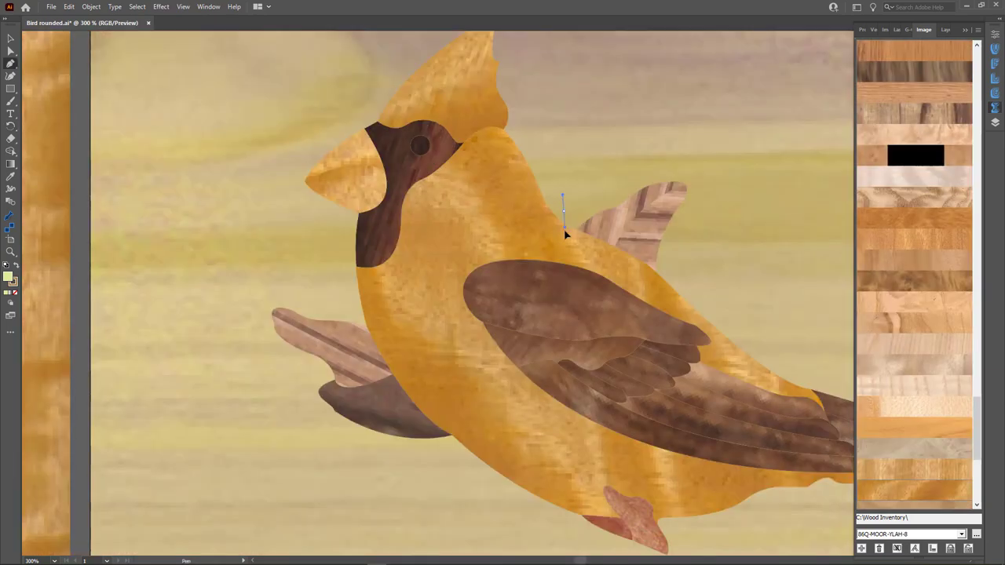
# Step: Draw an unfilled curved cut from the shoulder down to the wing's top edge
pyautogui.moveTo(563, 210); pyautogui.dragTo(563, 234)
pyautogui.moveTo(545, 284); pyautogui.dragTo(554, 286)
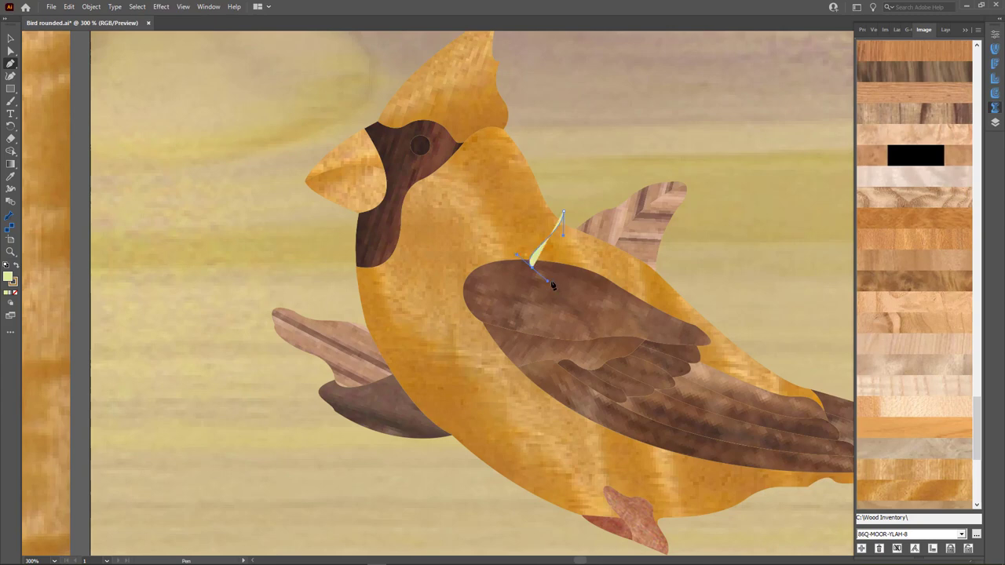
pyautogui.click(15, 293)
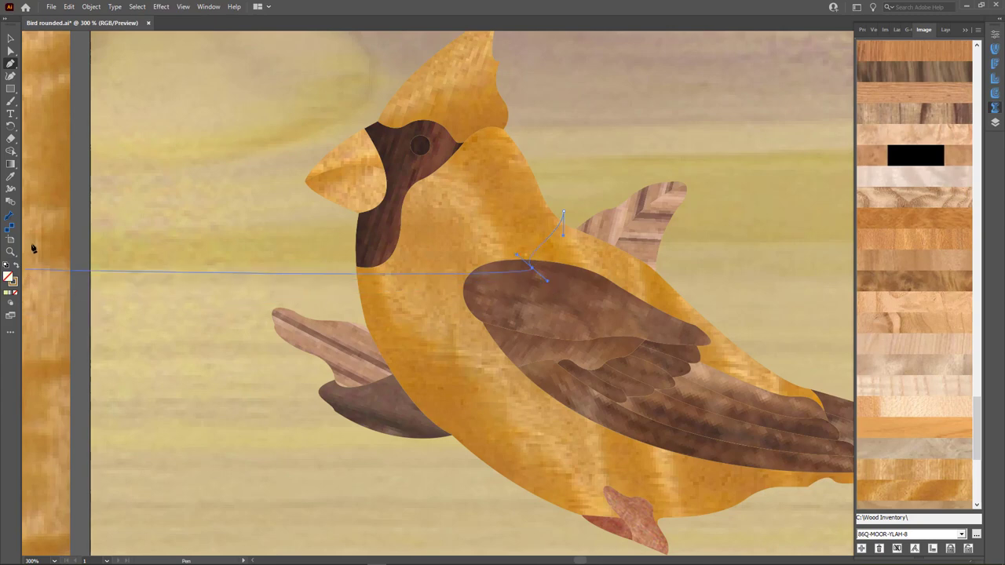
pyautogui.click(10, 39)
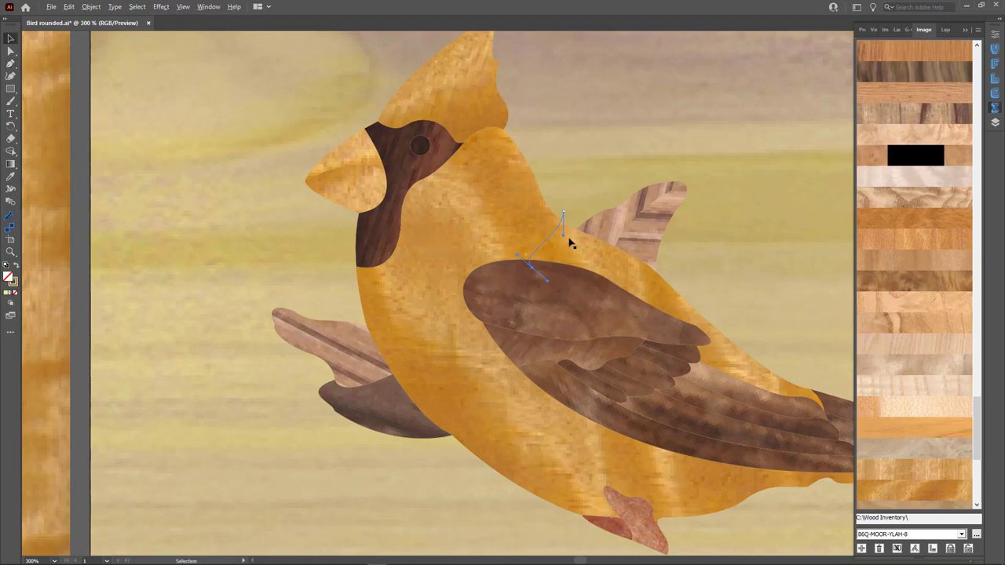
pyautogui.scroll(5, 571, 243)
pyautogui.moveTo(559, 234); pyautogui.dragTo(587, 229)
# Step: Select the yellow body shape and bring up the ImageFinder panel
pyautogui.keyDown('shift'); pyautogui.click(589, 271); pyautogui.keyUp('shift')
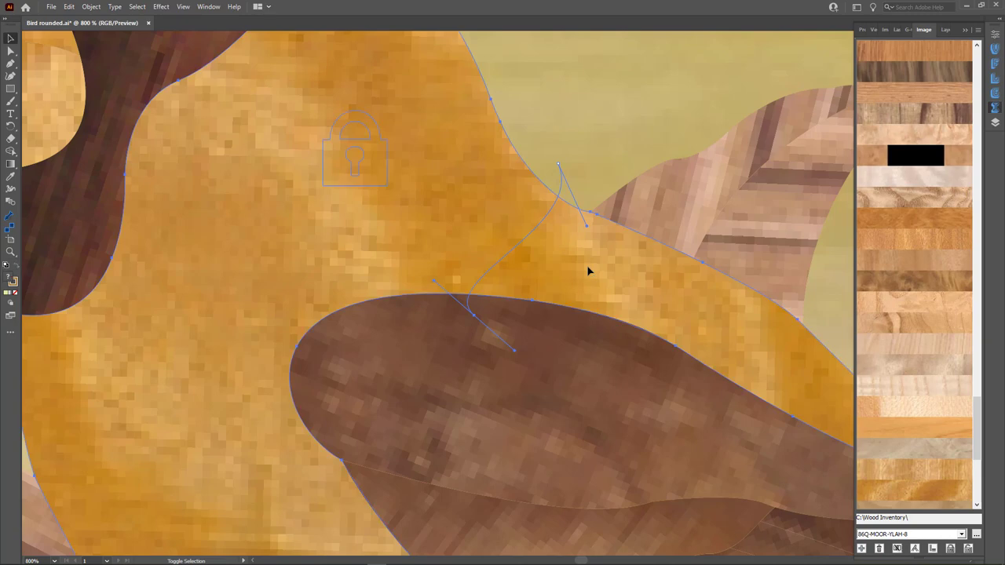
pyautogui.click(1000, 69)
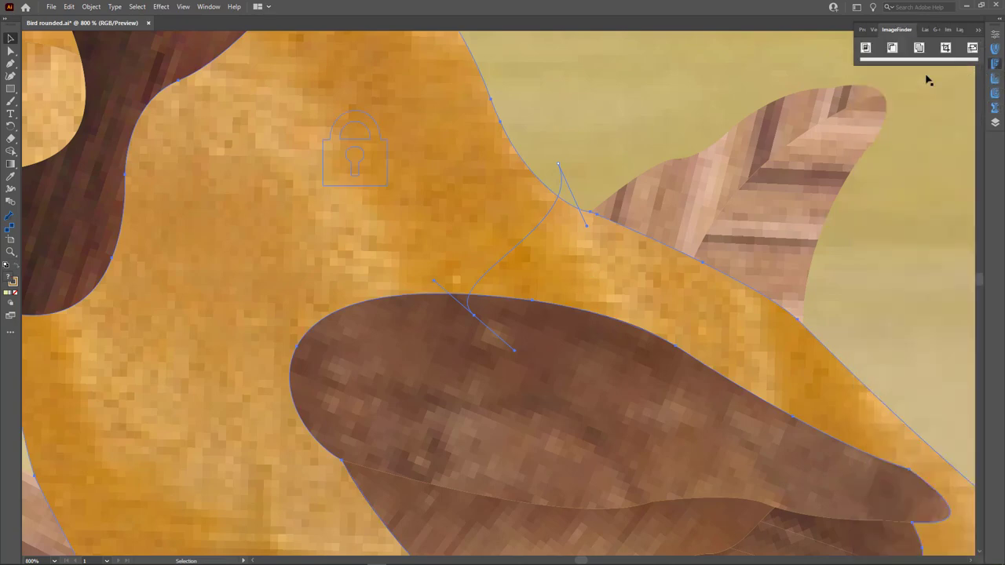
pyautogui.click(866, 48)
pyautogui.click(651, 220)
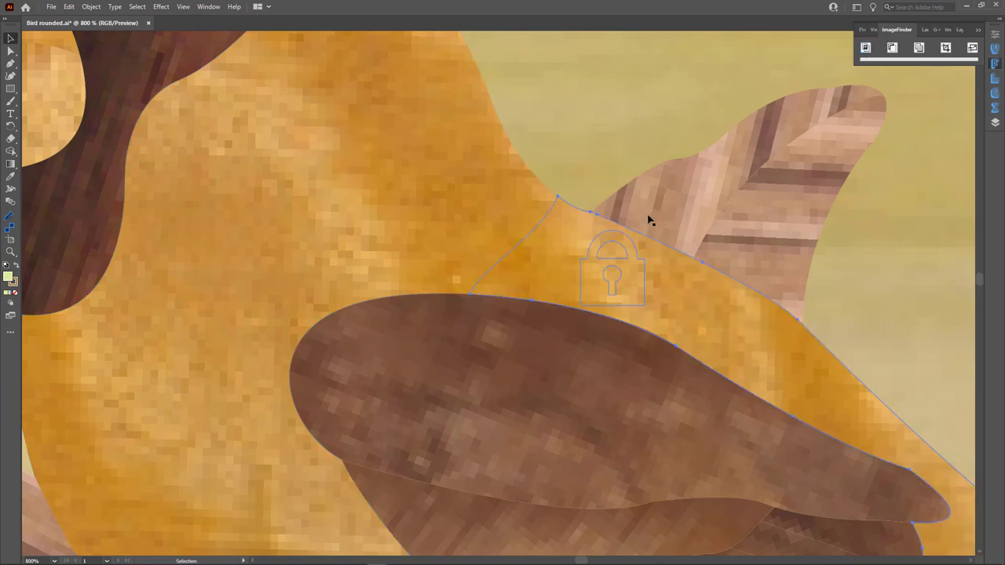
pyautogui.scroll(-3, 693, 263)
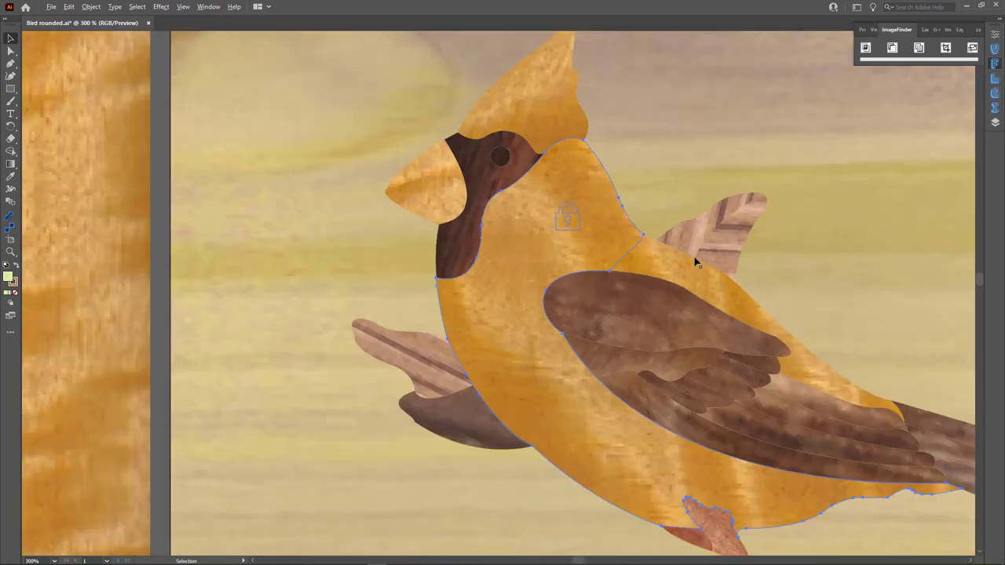
pyautogui.scroll(-4, 696, 262)
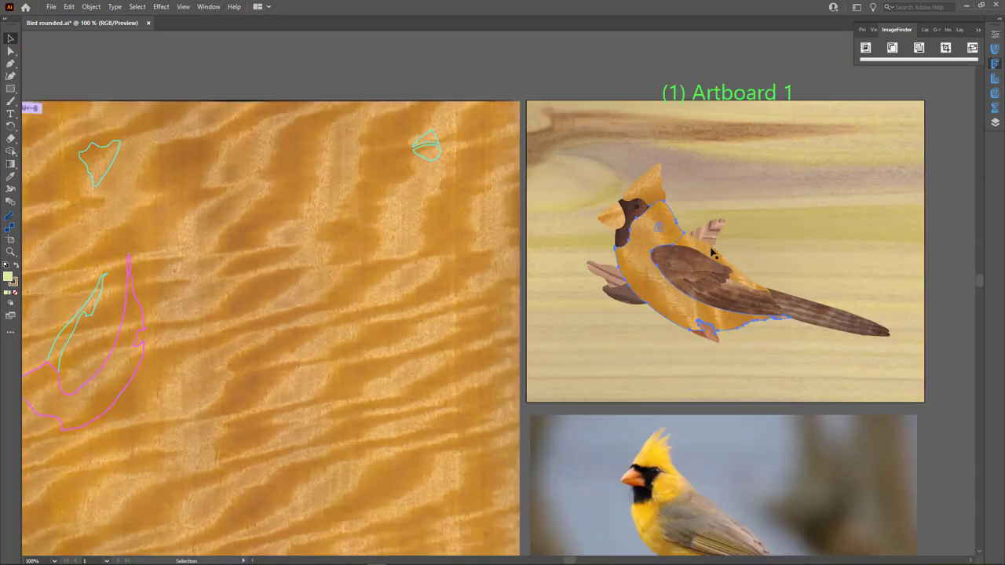
# Step: Give the shoulder piece the brown 40F-ZOOR-7 burl, its outline at the burl's left middle
pyautogui.scroll(-1, 713, 251)
pyautogui.click(706, 227)
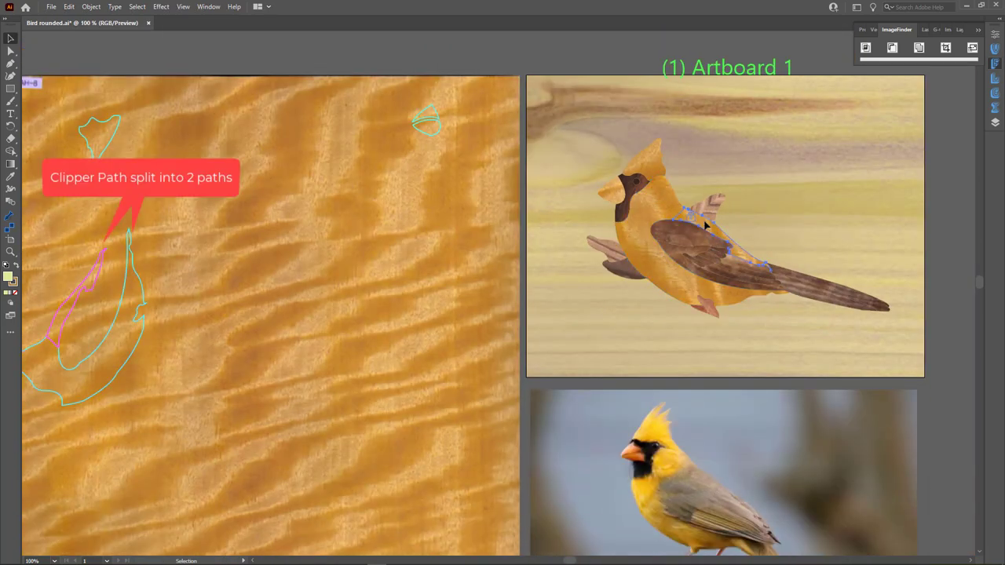
pyautogui.click(10, 216)
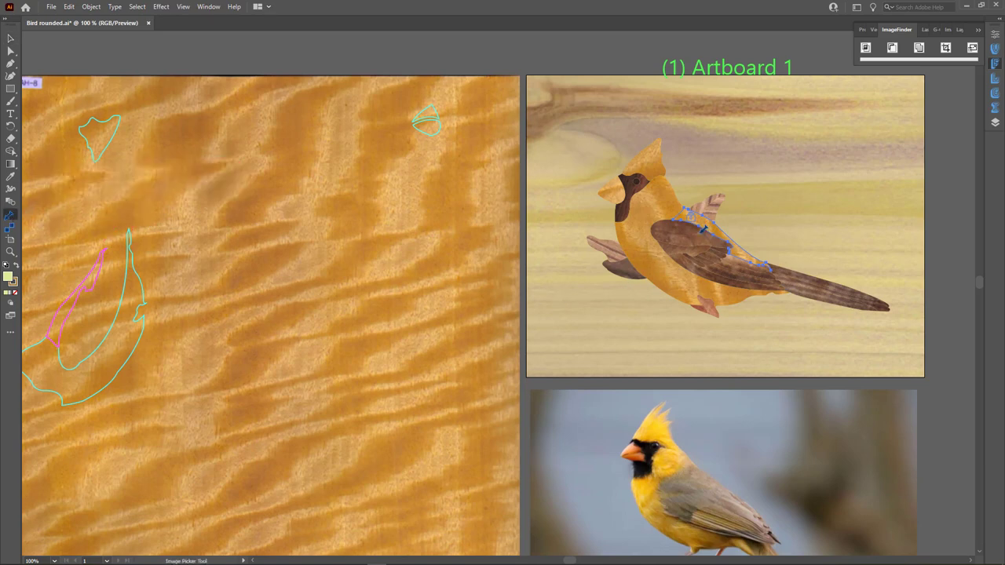
pyautogui.click(703, 230)
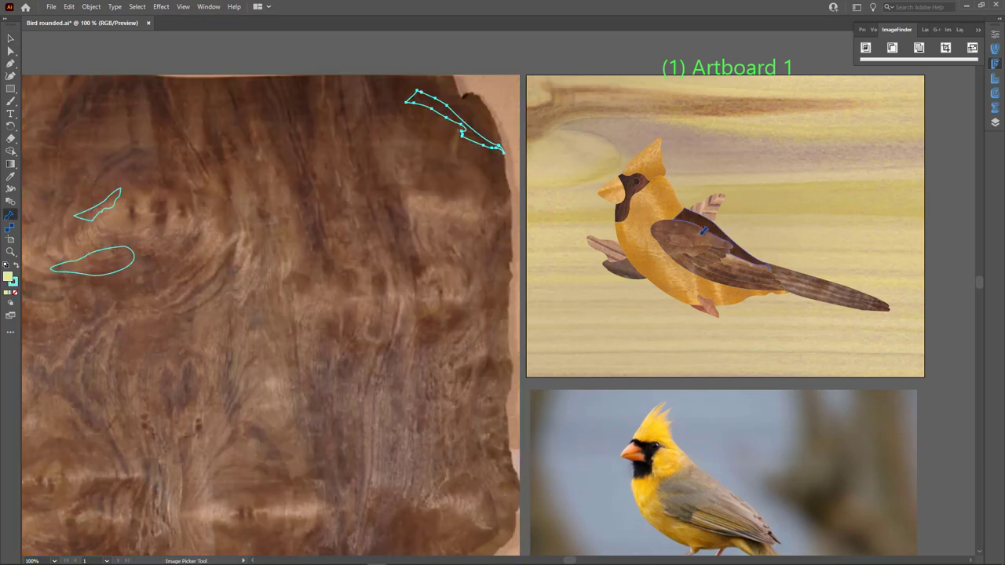
pyautogui.scroll(-2, 704, 230)
pyautogui.click(10, 37)
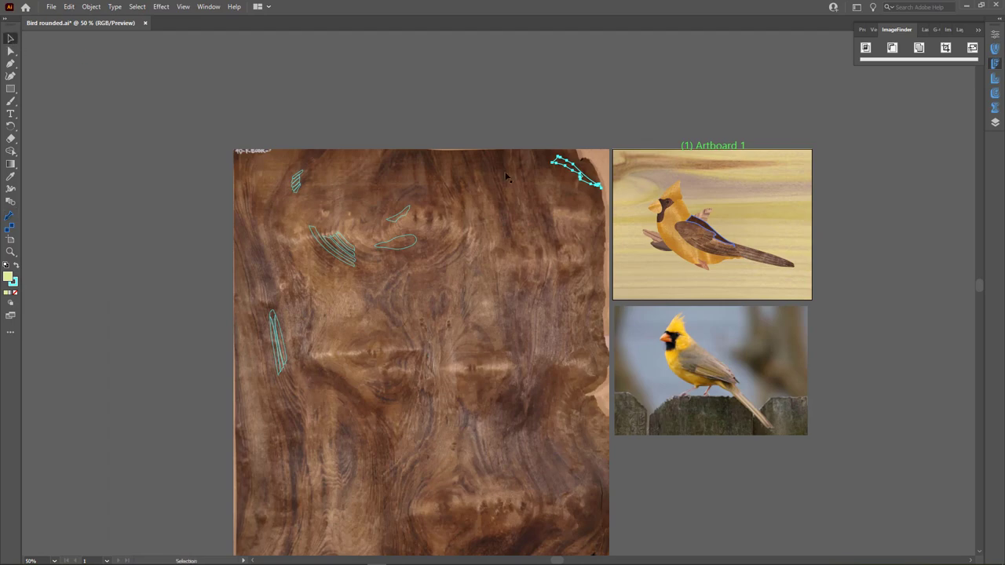
pyautogui.moveTo(579, 176); pyautogui.dragTo(320, 277)
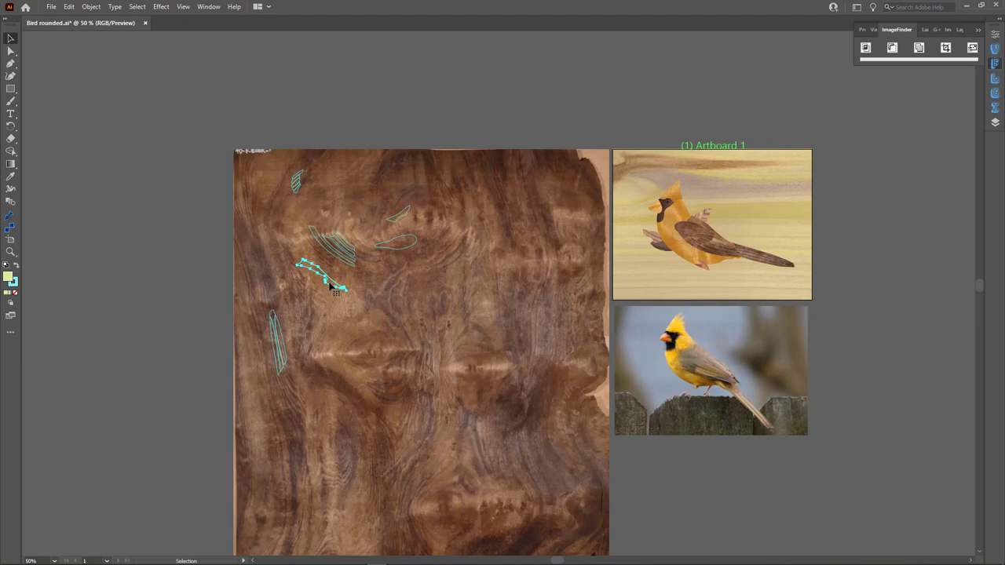
pyautogui.scroll(3, 717, 248)
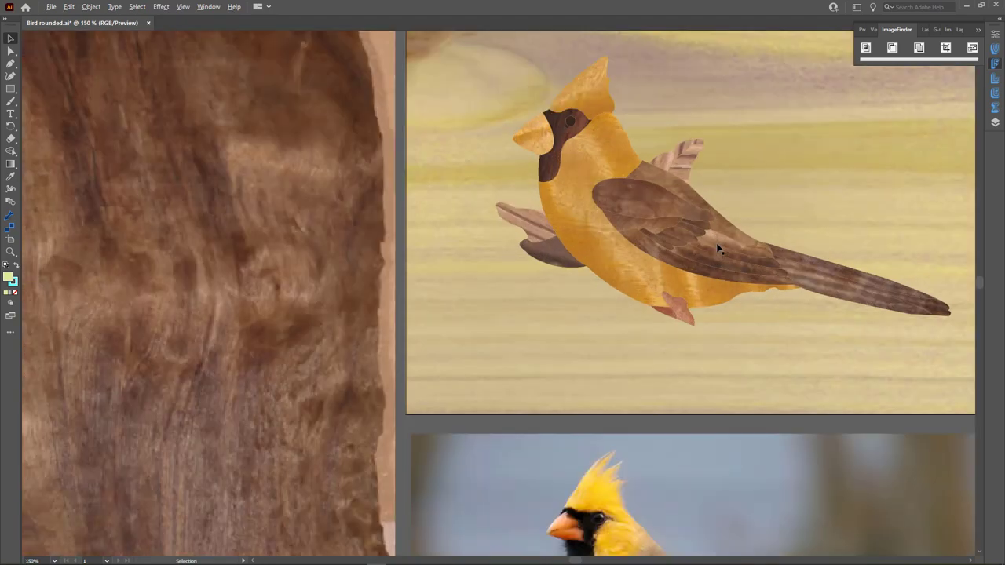
pyautogui.scroll(-2, 670, 232)
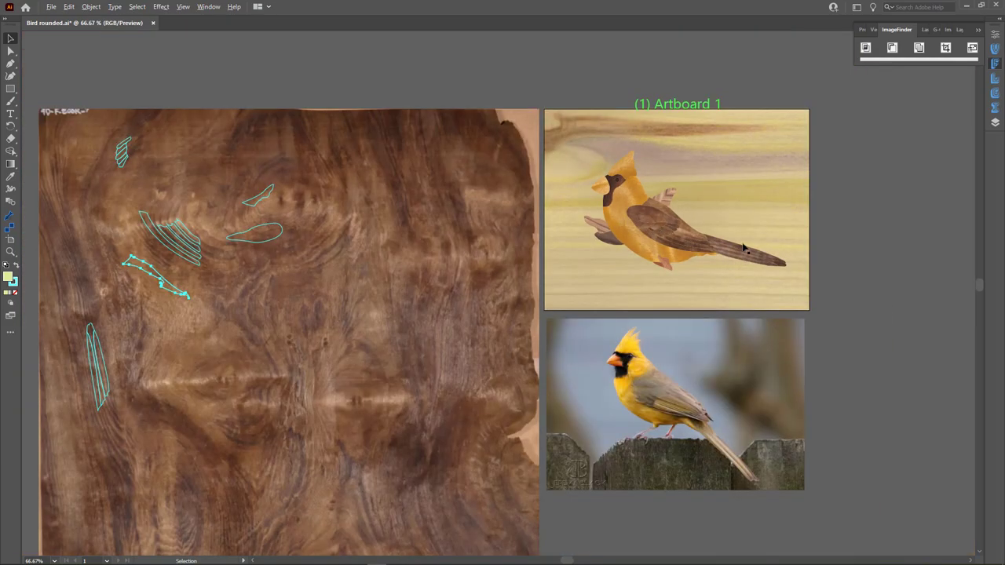
pyautogui.scroll(4, 744, 248)
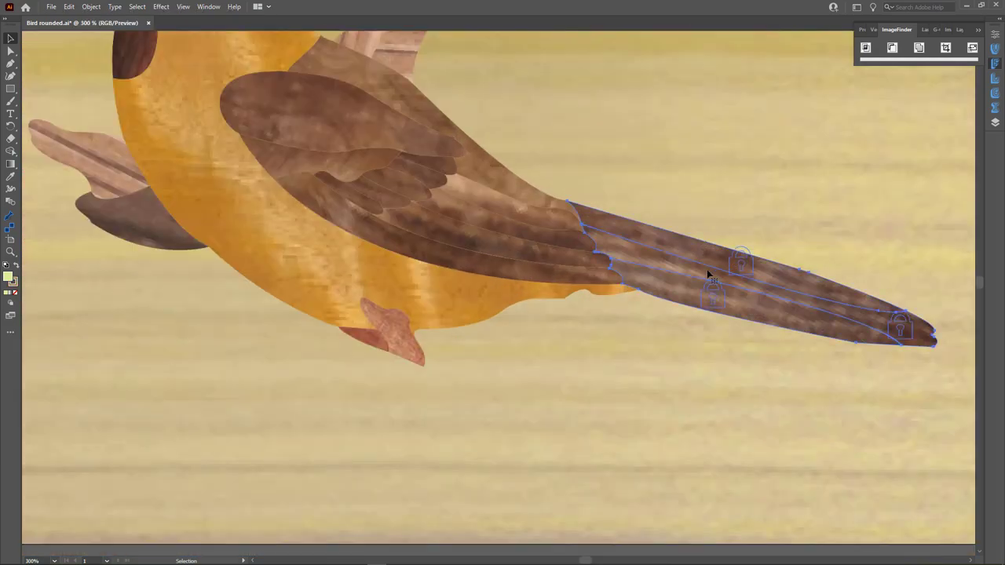
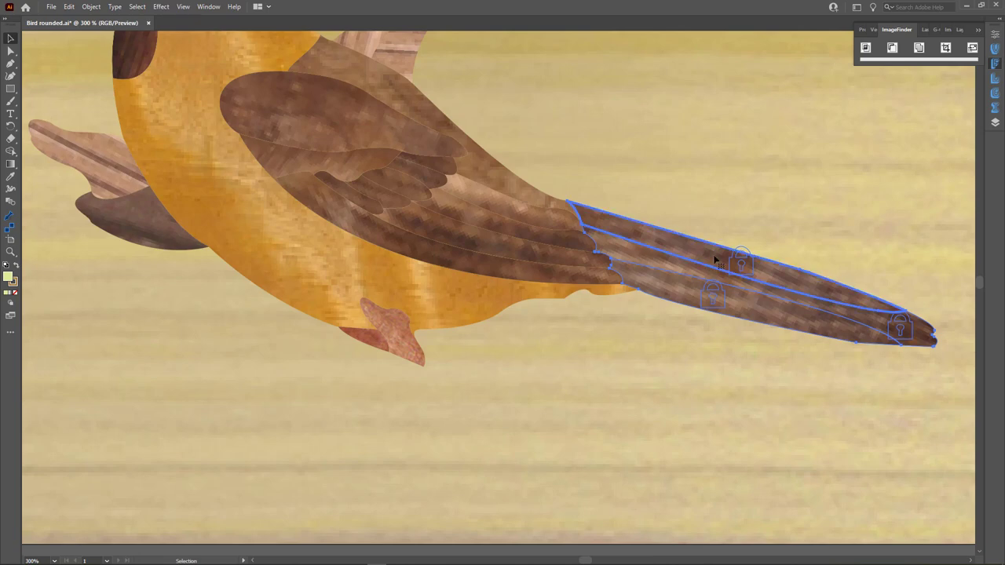
# Step: Unite the three tail feathers into one shape and delete the extra line running through the tail
pyautogui.click(921, 48)
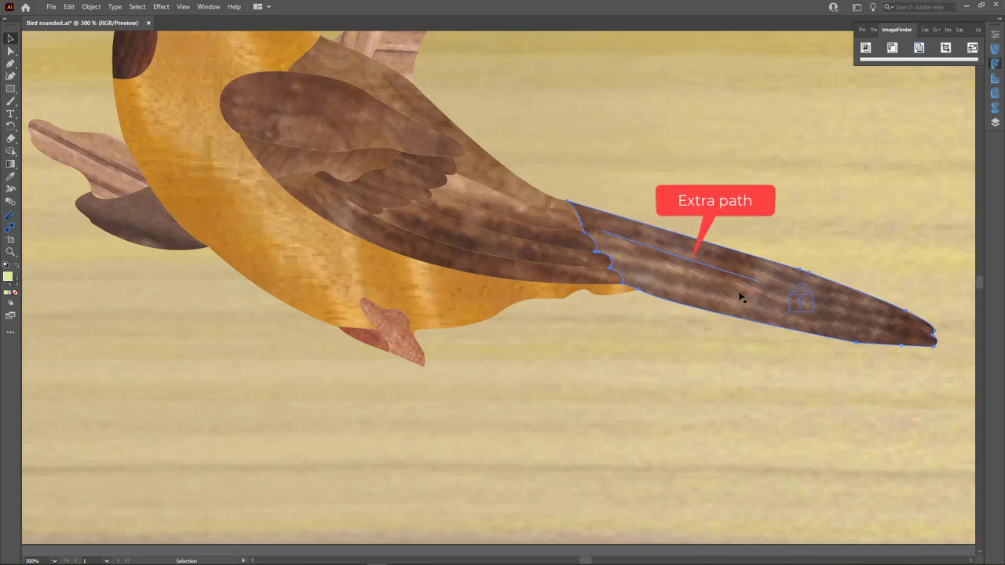
pyautogui.press('a')
pyautogui.hscroll(2, 678, 269)
pyautogui.click(679, 269)
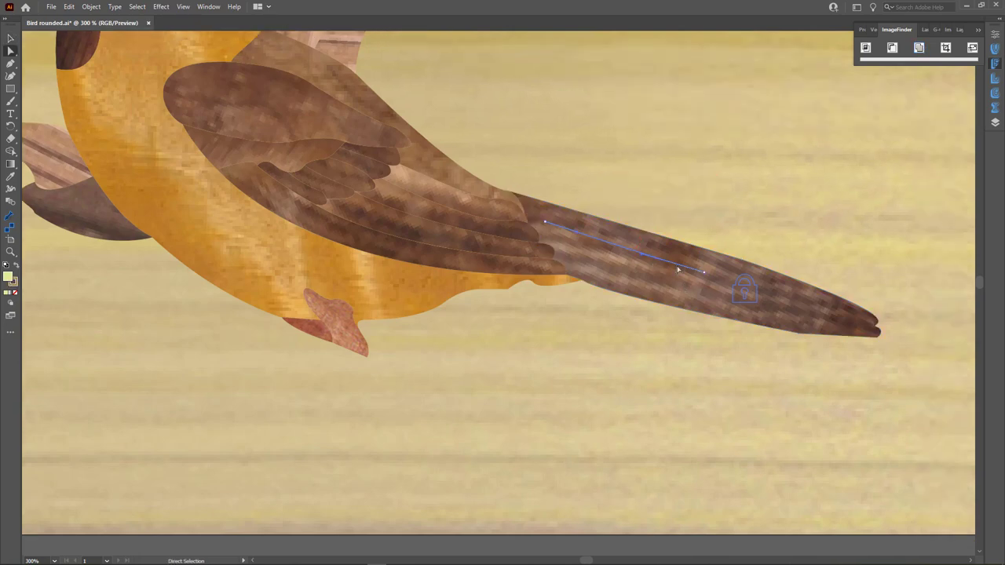
pyautogui.press('Delete')
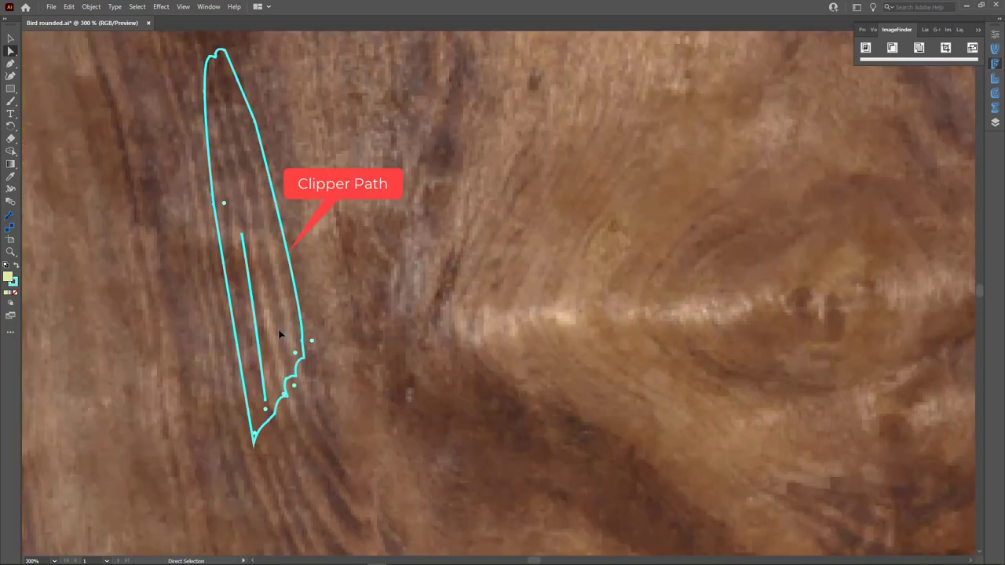
pyautogui.scroll(-6, 278, 328)
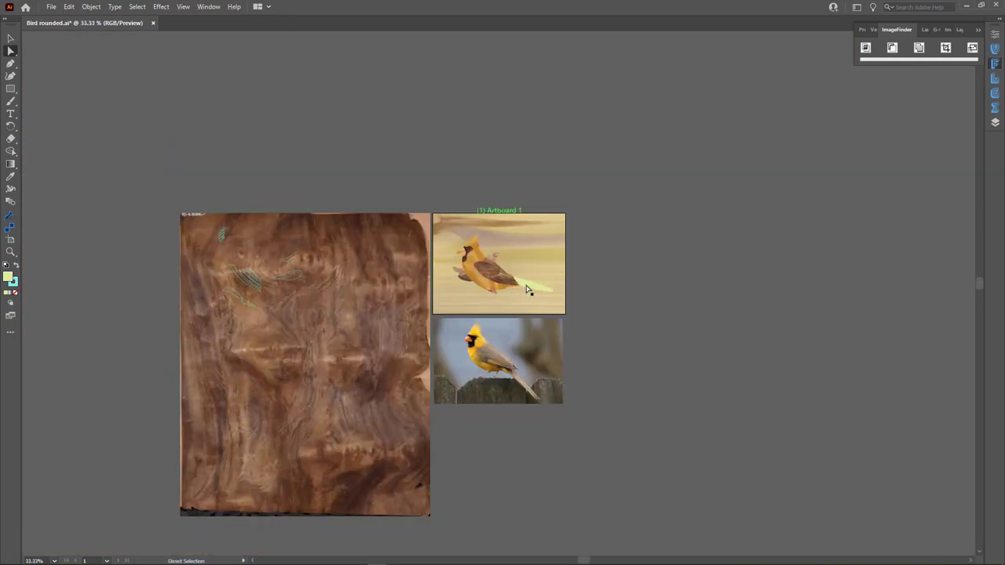
# Step: Fill the merged tail with grain from the dark figured veneer using the Image Picker
pyautogui.click(529, 291)
pyautogui.scroll(2, 164, 368)
pyautogui.press('i')
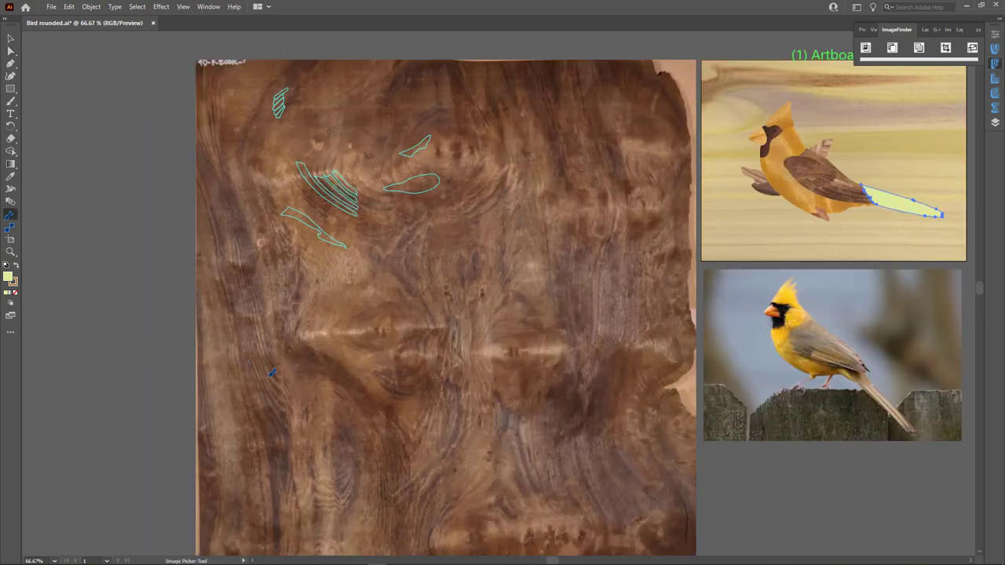
pyautogui.click(273, 367)
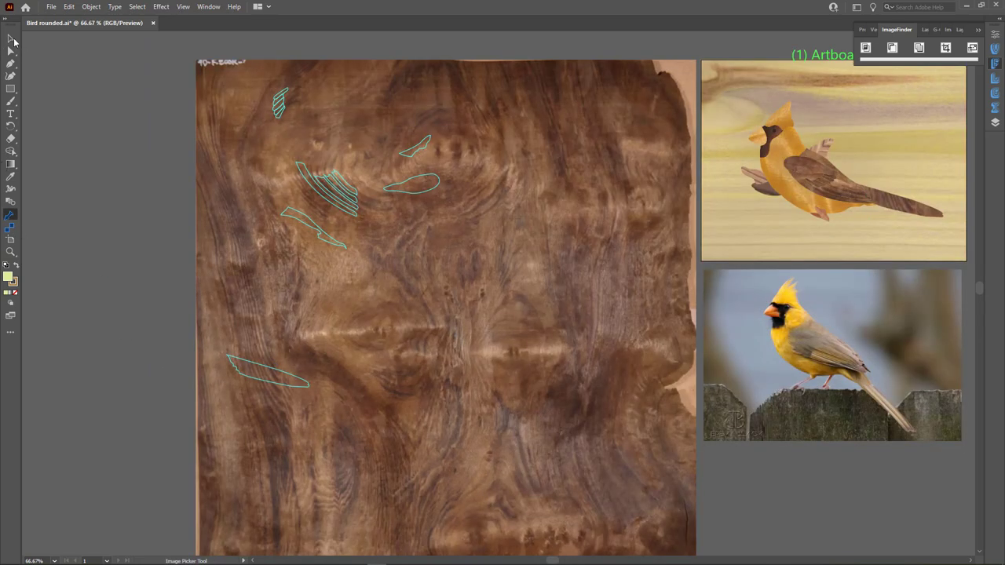
# Step: Rotate the tail outline on the veneer to near-vertical
pyautogui.click(11, 38)
pyautogui.click(282, 380)
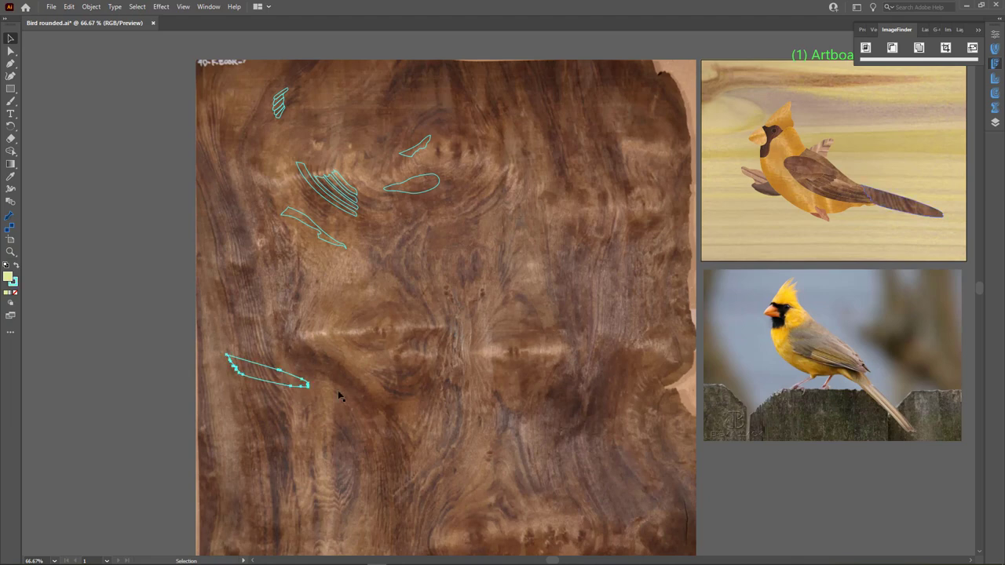
pyautogui.press('r')
pyautogui.moveTo(319, 322); pyautogui.dragTo(240, 265)
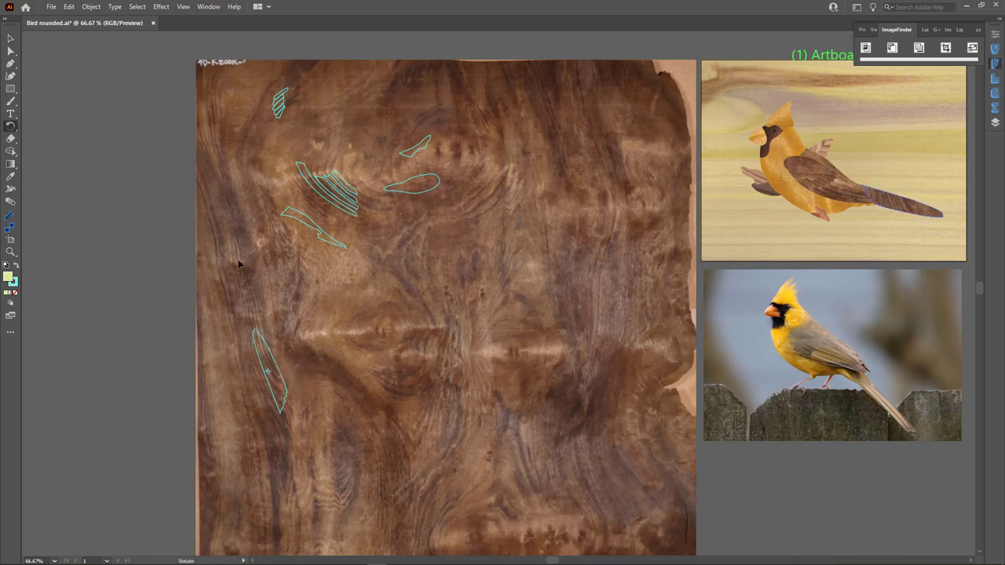
pyautogui.moveTo(278, 310); pyautogui.dragTo(320, 435)
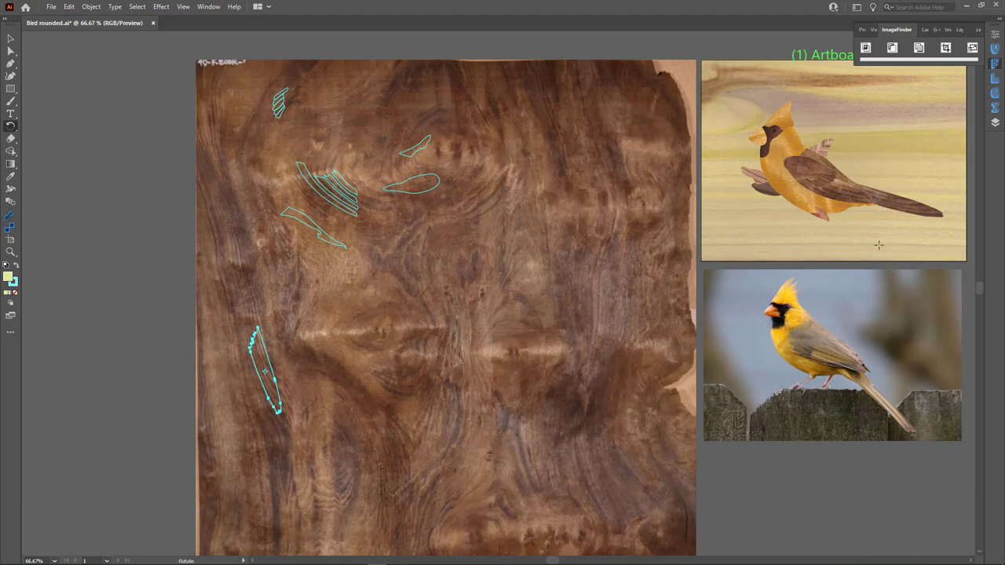
# Step: Ungroup the lower wing's feathers and unite them into one shape
pyautogui.scroll(4, 925, 186)
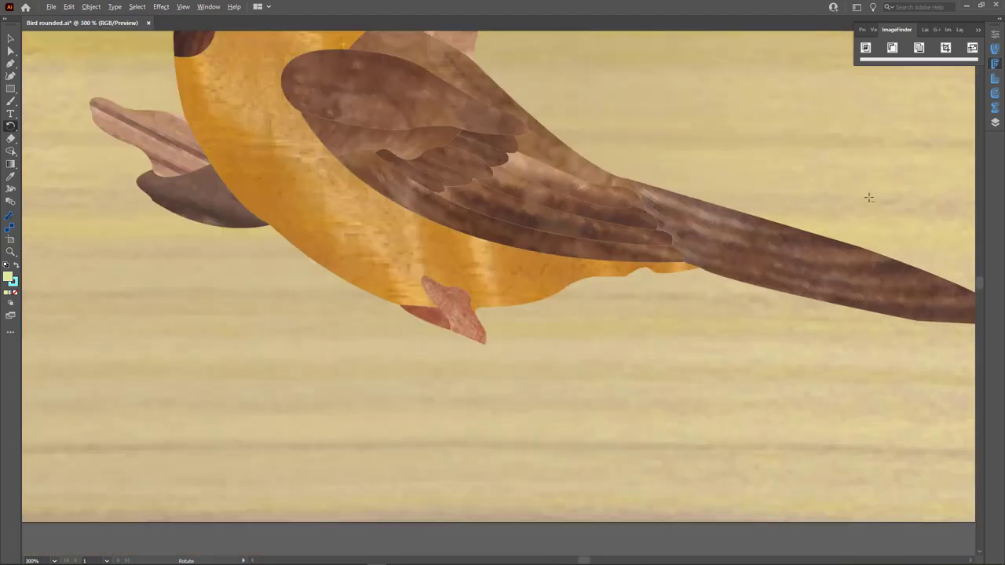
pyautogui.click(10, 38)
pyautogui.click(539, 173)
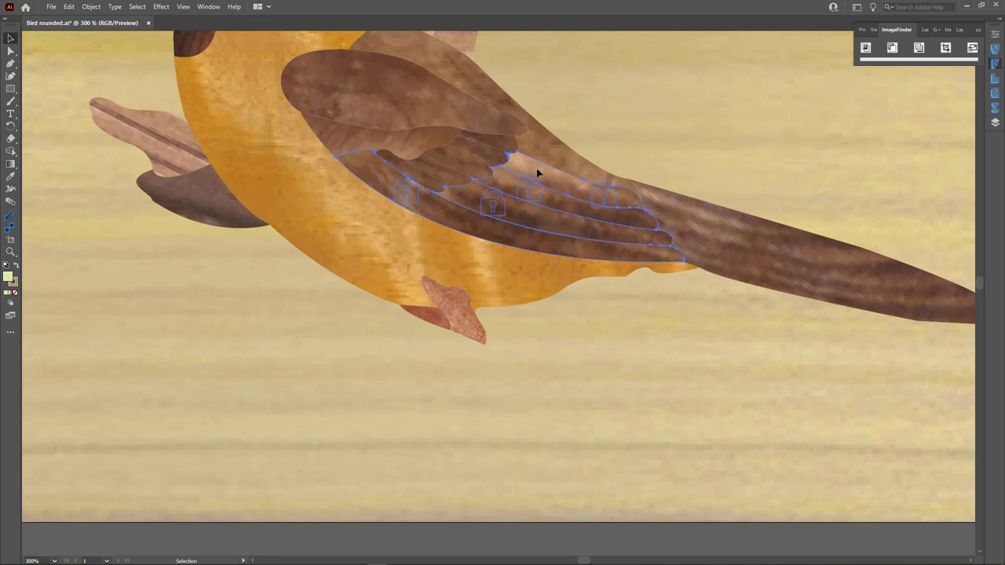
pyautogui.click(91, 7)
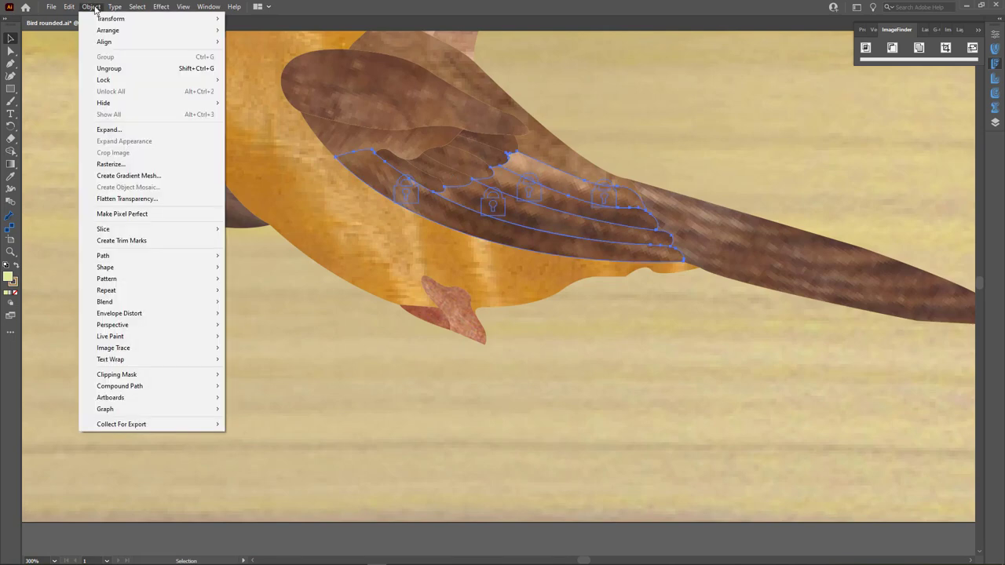
pyautogui.click(122, 69)
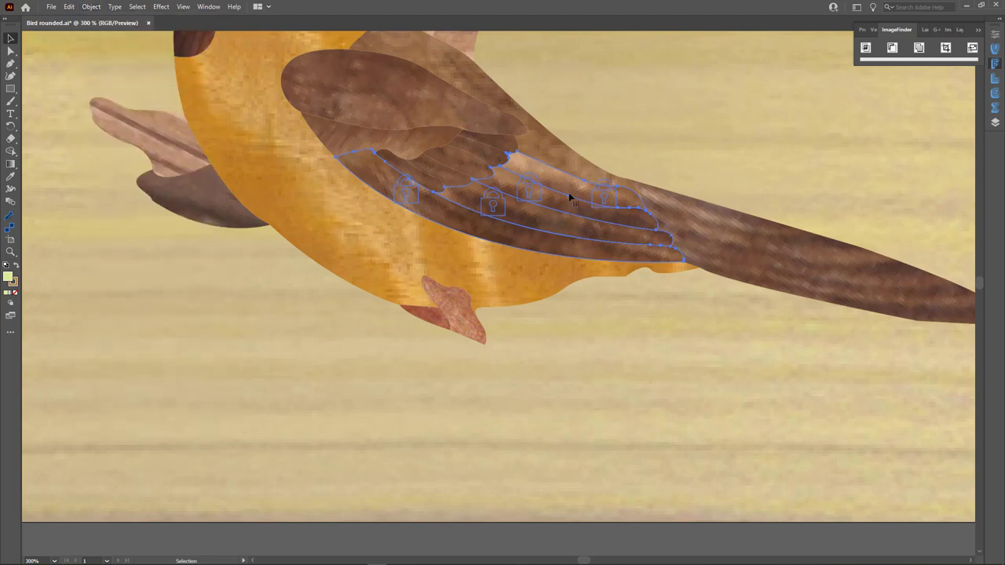
pyautogui.click(919, 49)
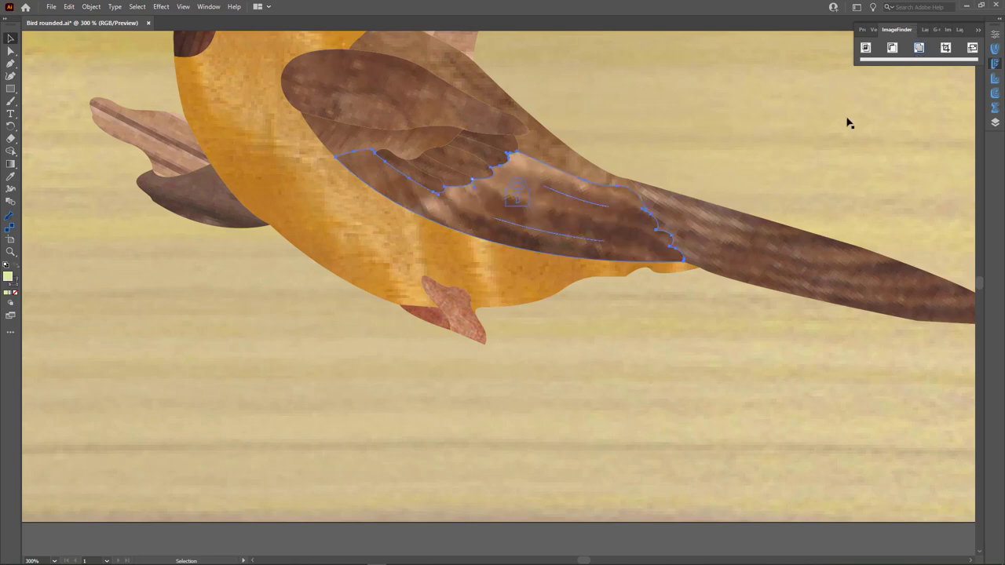
# Step: Delete the stray thin feather line inside the merged wing
pyautogui.click(10, 51)
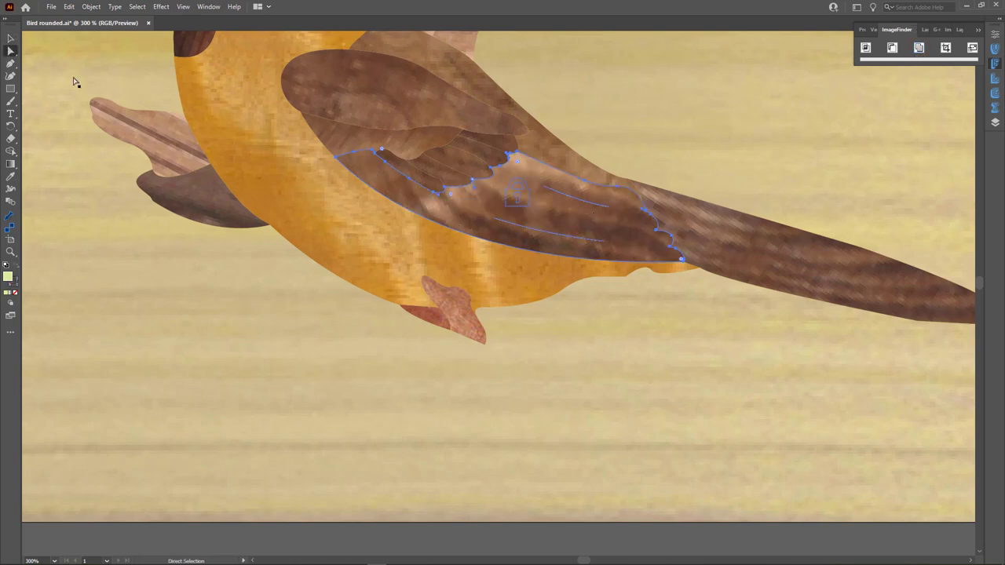
pyautogui.click(596, 209)
pyautogui.press('Delete')
pyautogui.click(588, 245)
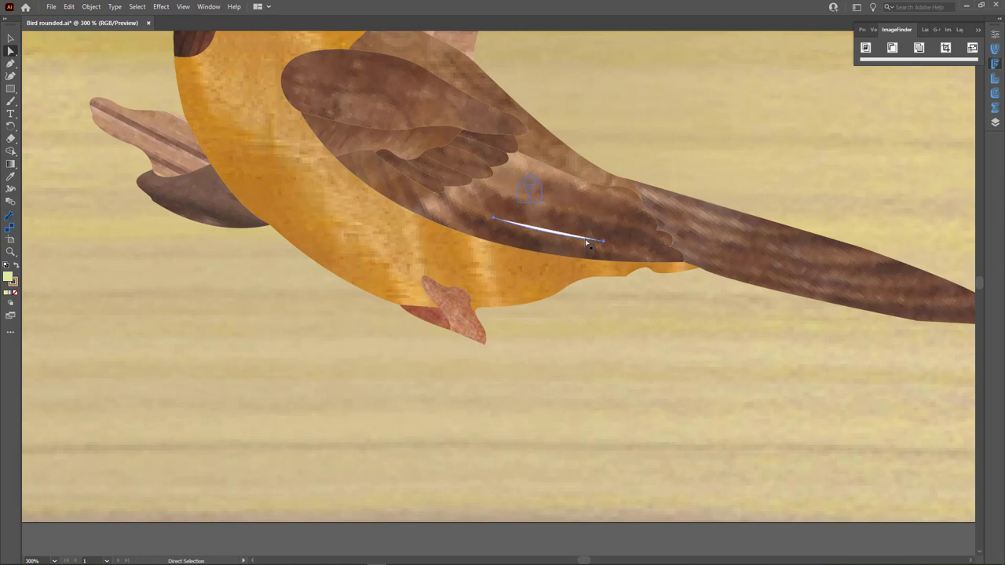
pyautogui.hotkey('ctrl', 'alt', '0')
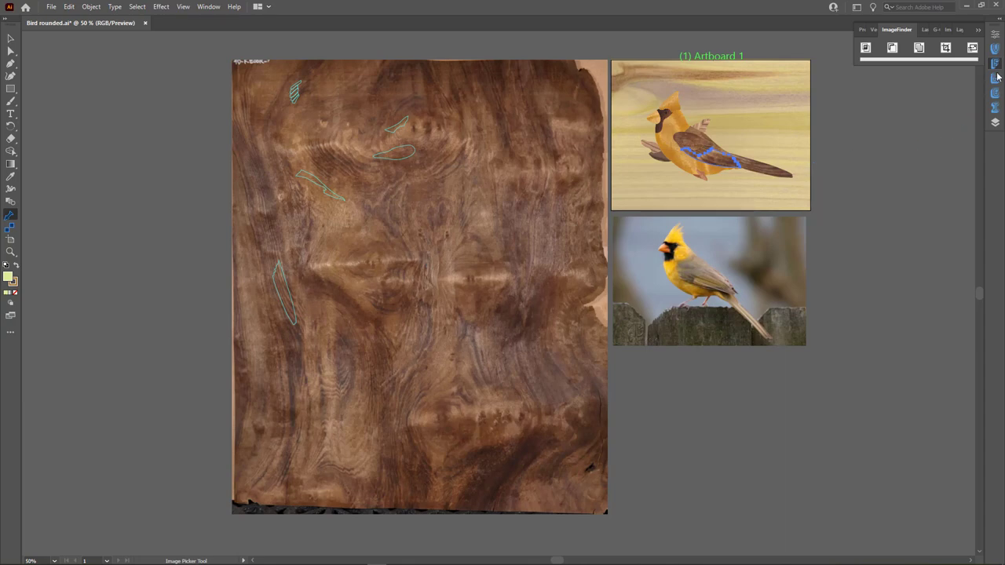
# Step: Fill the merged wing with grain from the same walnut veneer image
pyautogui.click(995, 107)
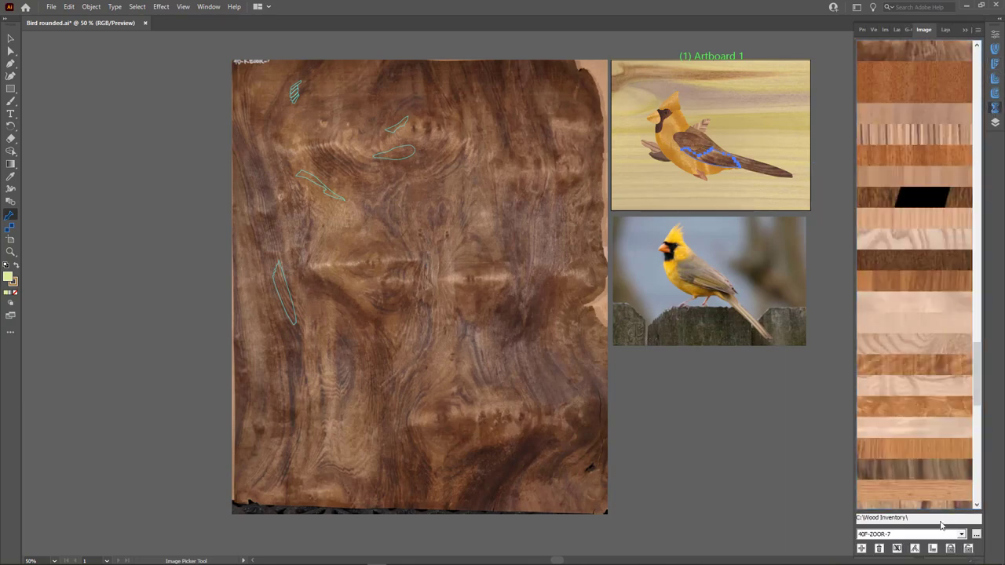
pyautogui.click(897, 548)
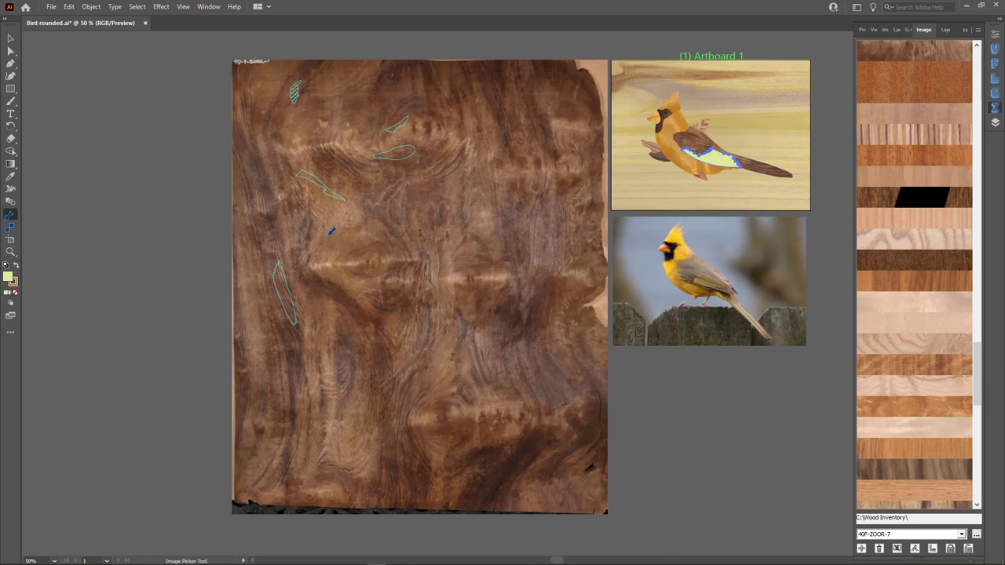
pyautogui.click(331, 231)
# Step: Move and rotate the wing outline toward the sheet's upper left, then deselect it
pyautogui.click(10, 38)
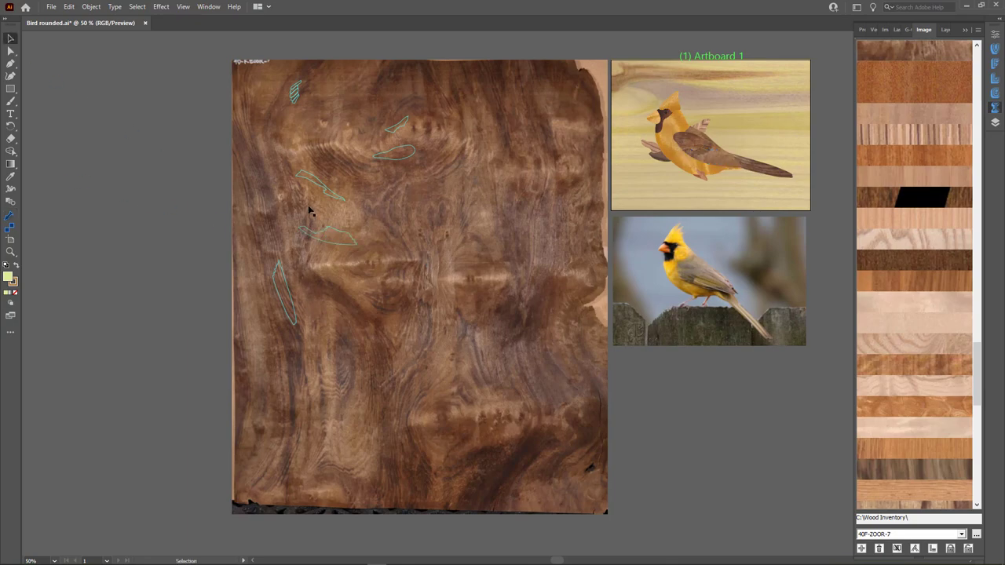
pyautogui.scroll(2, 291, 202)
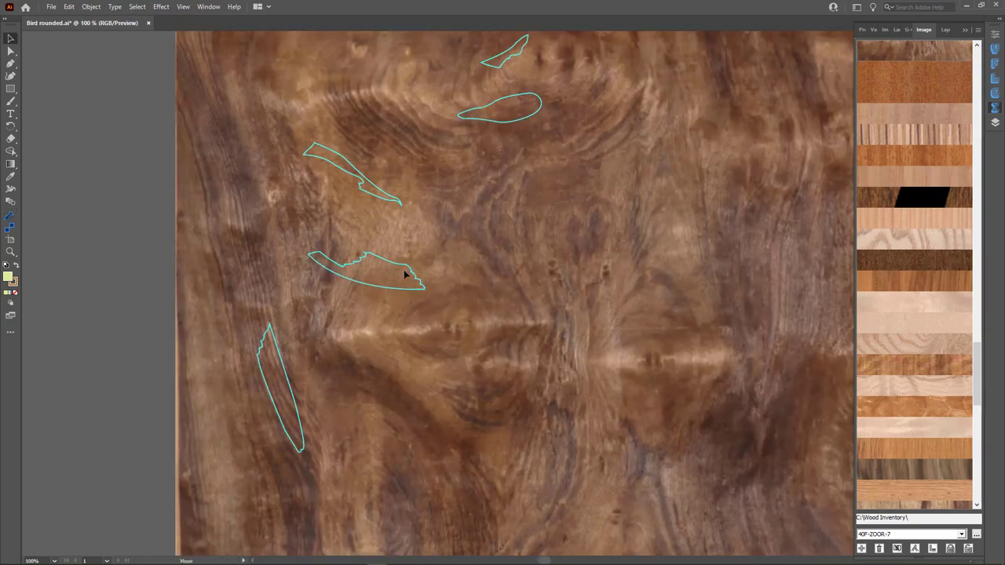
pyautogui.moveTo(405, 274); pyautogui.dragTo(402, 235)
pyautogui.press('r')
pyautogui.scroll(-1, 457, 186)
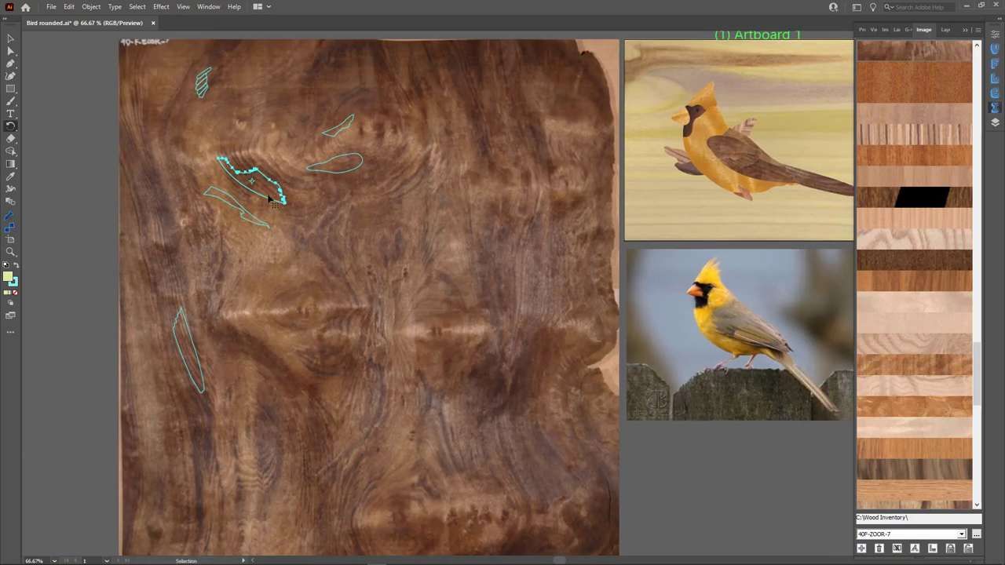
pyautogui.moveTo(270, 201); pyautogui.dragTo(259, 184)
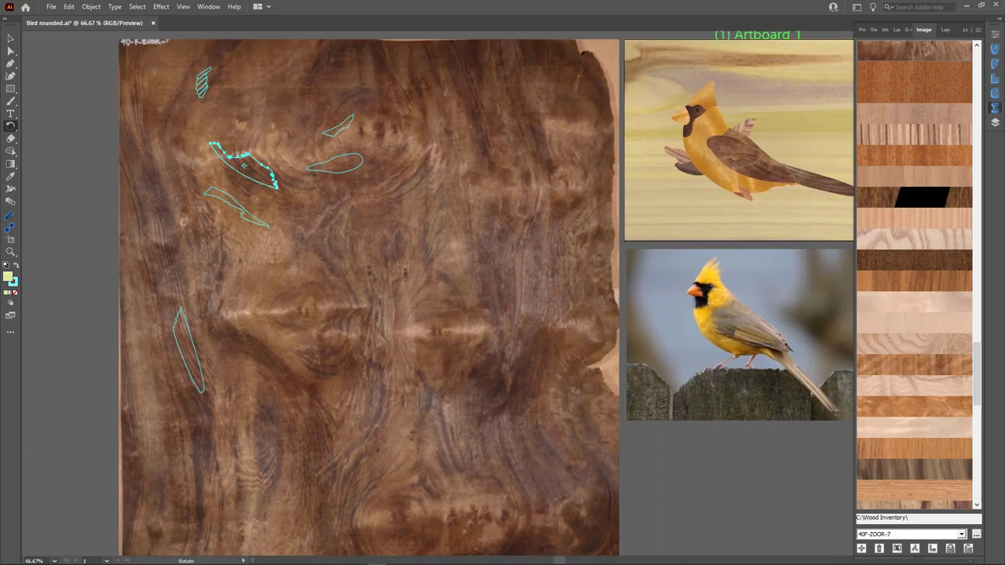
pyautogui.hotkey('ctrl', 'shift', 'a')
pyautogui.scroll(5, 786, 155)
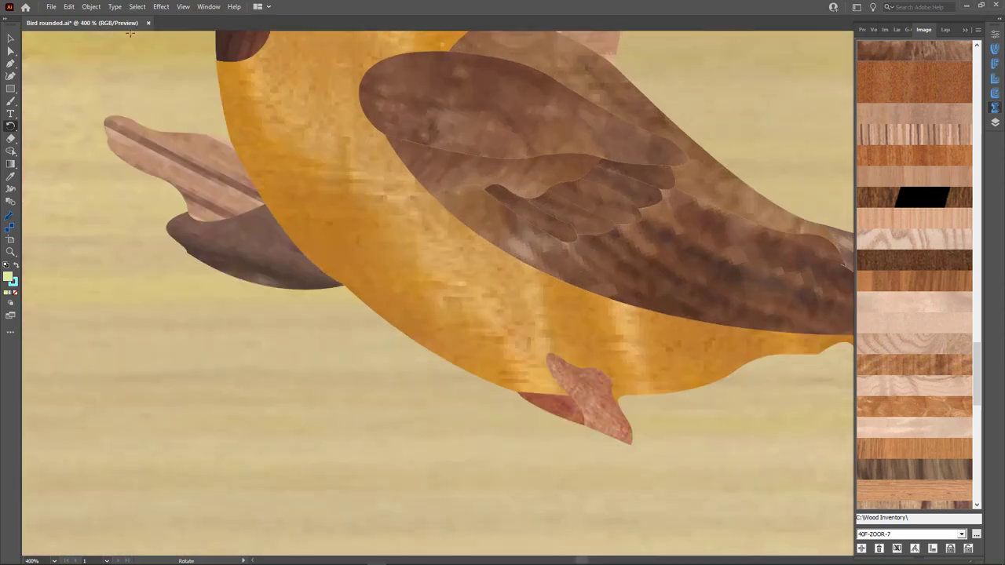
# Step: Ungroup the small inner wing feathers, unite them with ImageFinder, and return to the veneer sheet
pyautogui.click(10, 38)
pyautogui.click(651, 172)
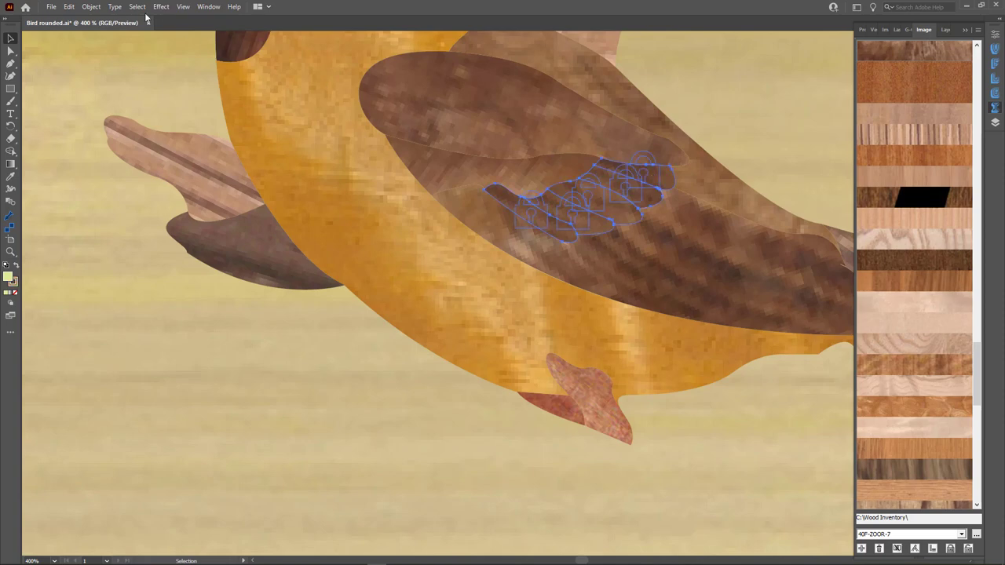
pyautogui.click(91, 7)
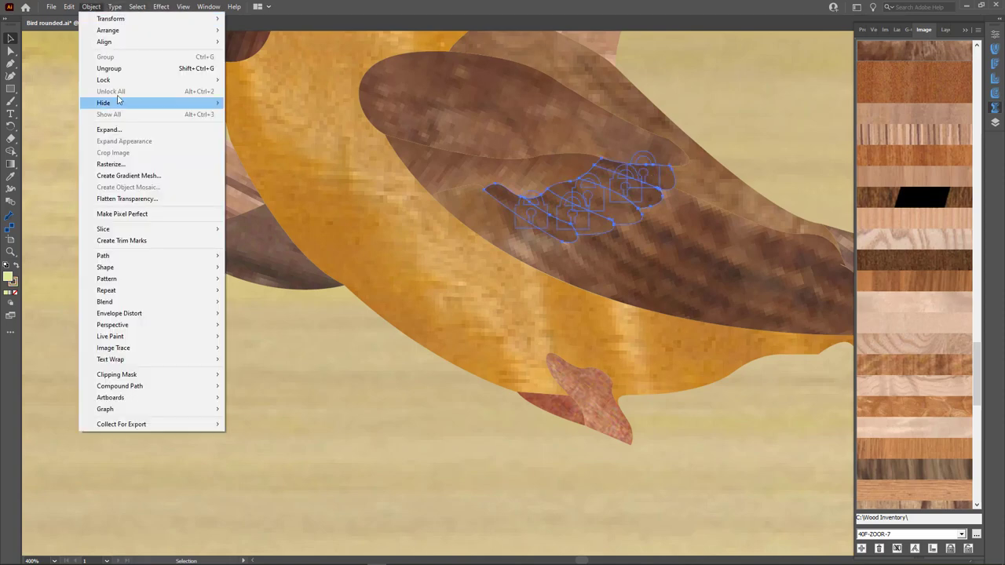
pyautogui.click(120, 71)
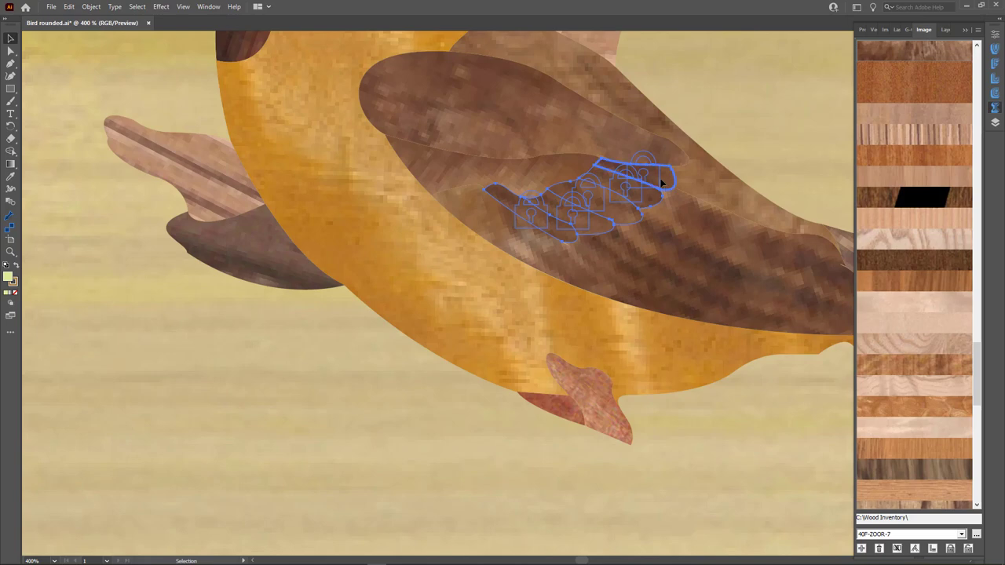
pyautogui.click(995, 64)
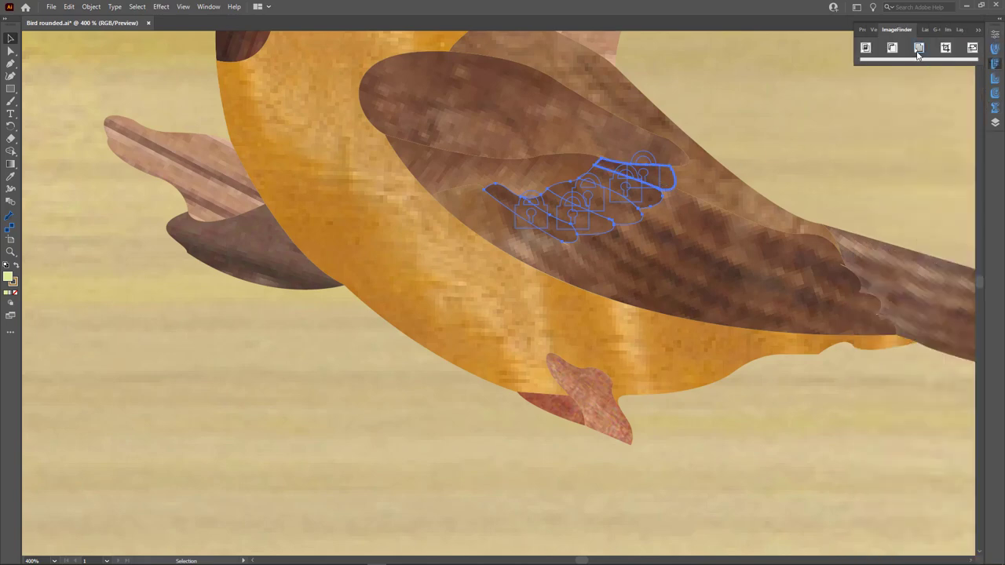
pyautogui.click(918, 52)
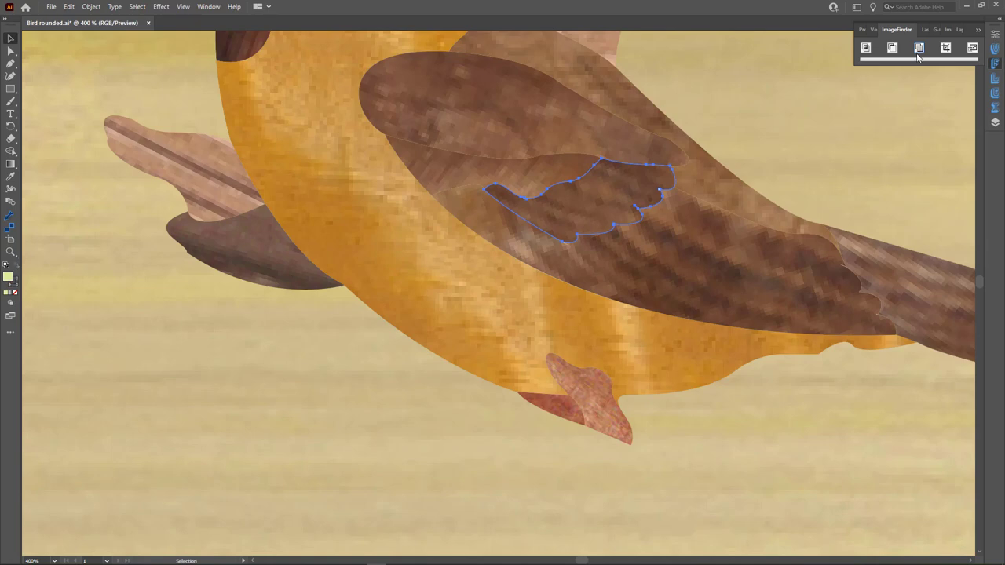
pyautogui.click(918, 57)
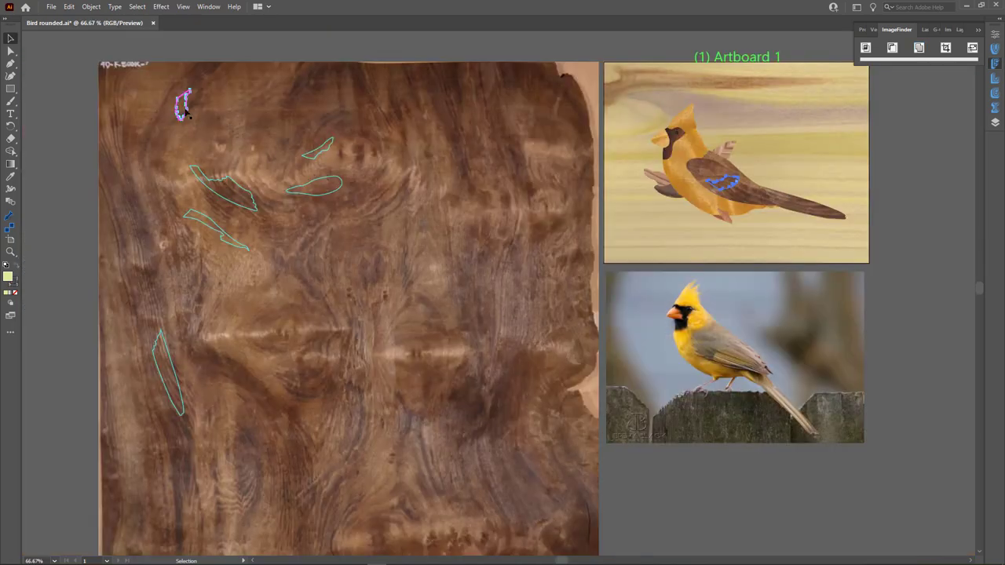
# Step: Rotate the small feather outline and fit it beside the upper-left piece on the veneer
pyautogui.click(252, 294)
pyautogui.scroll(2, 162, 272)
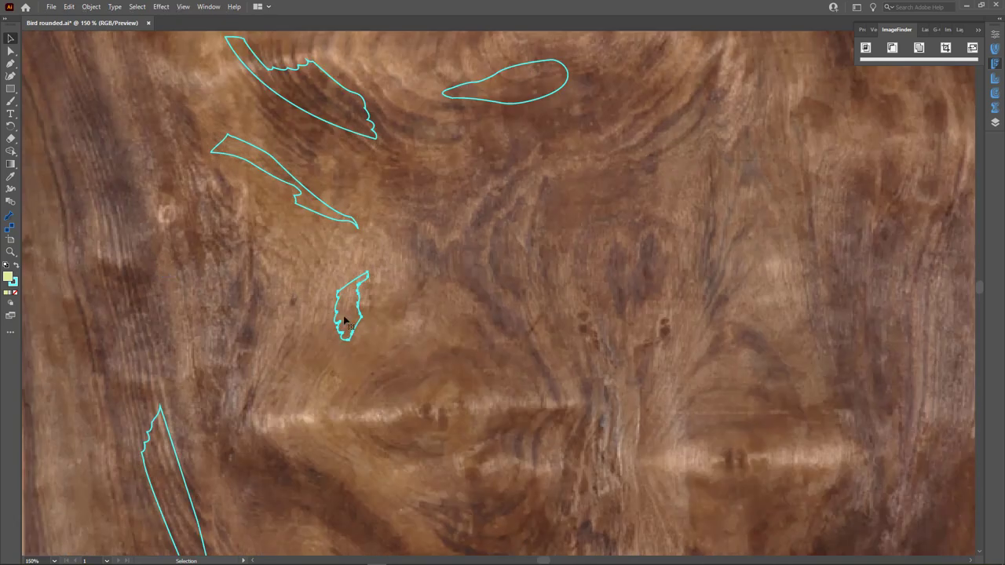
pyautogui.moveTo(344, 320); pyautogui.dragTo(405, 217)
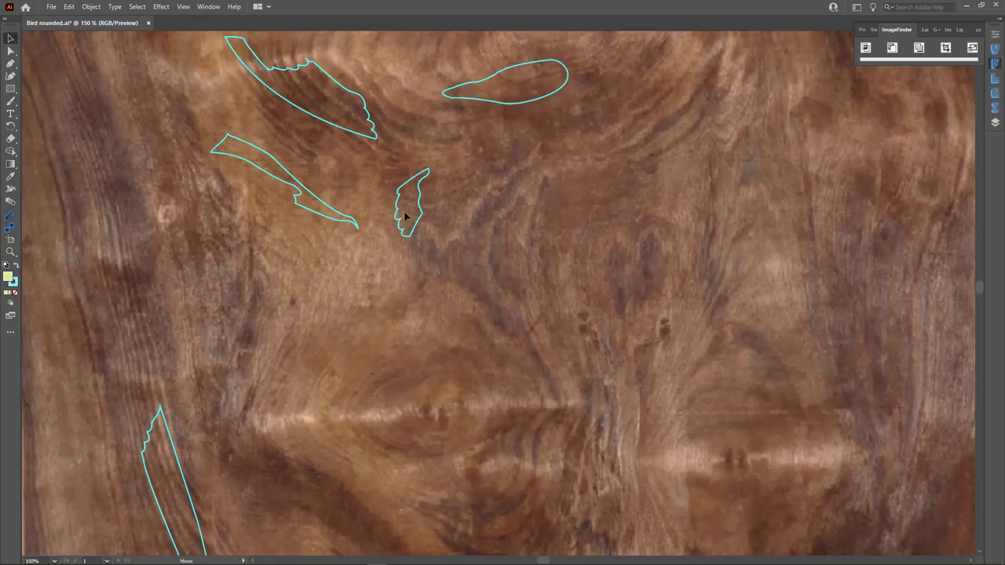
pyautogui.scroll(2, 405, 218)
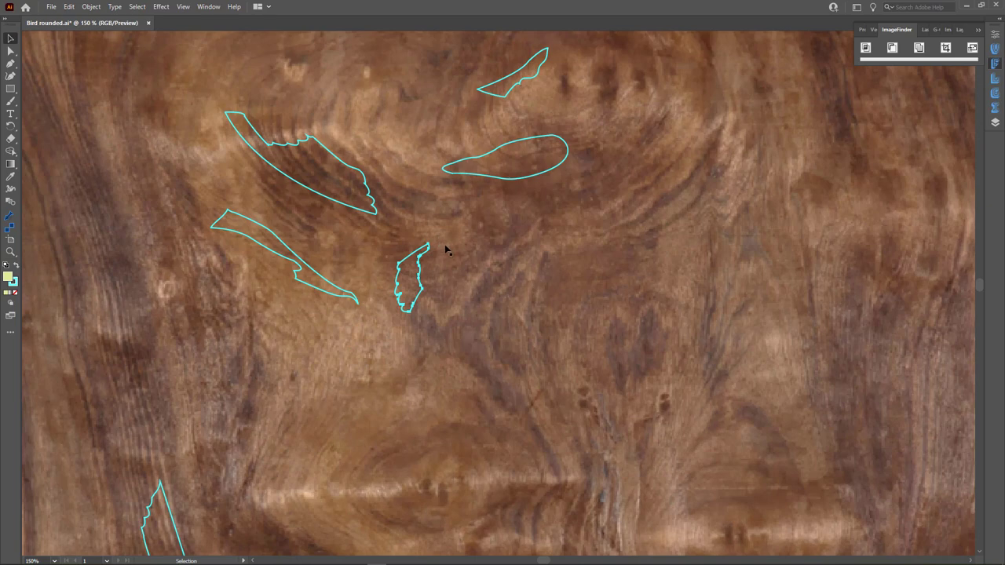
pyautogui.press('r')
pyautogui.moveTo(445, 250); pyautogui.dragTo(440, 375)
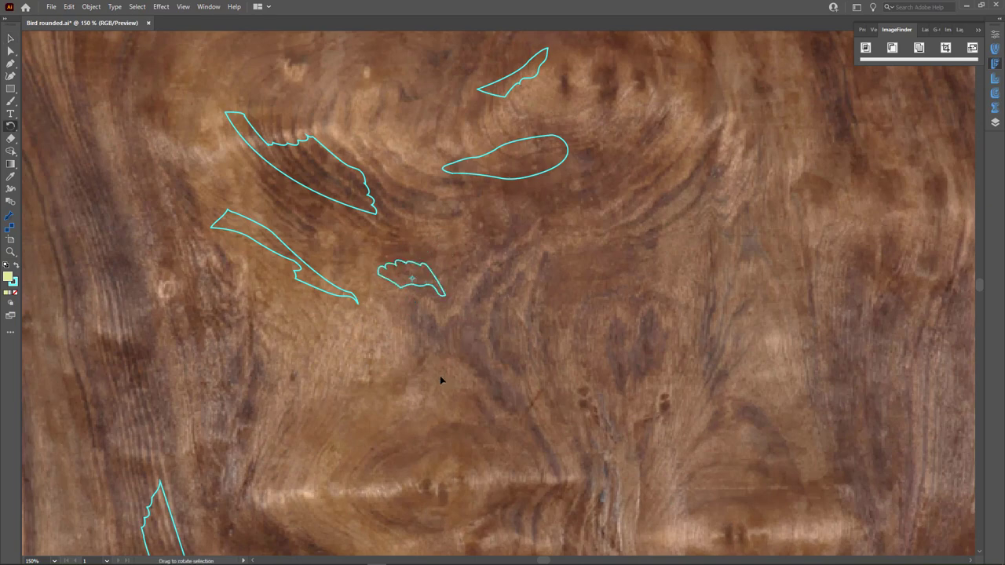
pyautogui.moveTo(477, 291); pyautogui.dragTo(332, 206)
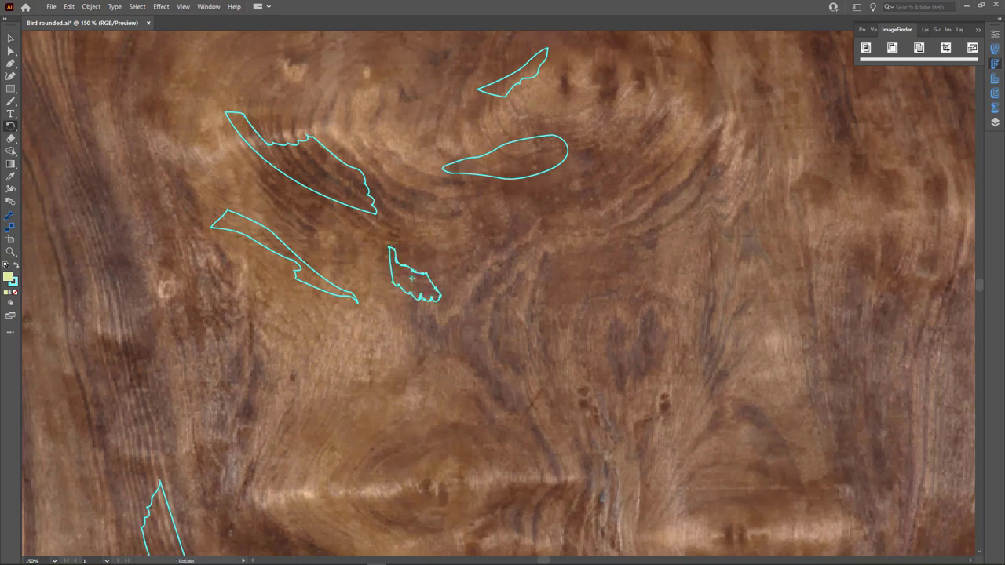
pyautogui.moveTo(389, 257); pyautogui.dragTo(288, 129)
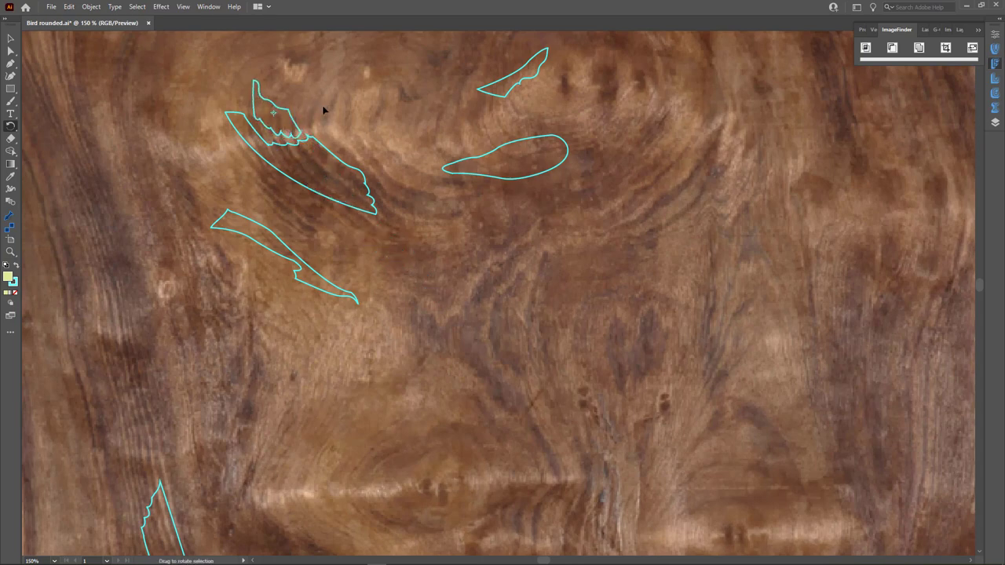
# Step: Zoom out to see the whole veneer sheet and switch to Bird Painted.ai
pyautogui.press('r')
pyautogui.hotkey('ctrl', '-')
pyautogui.hotkey('ctrl', '-')
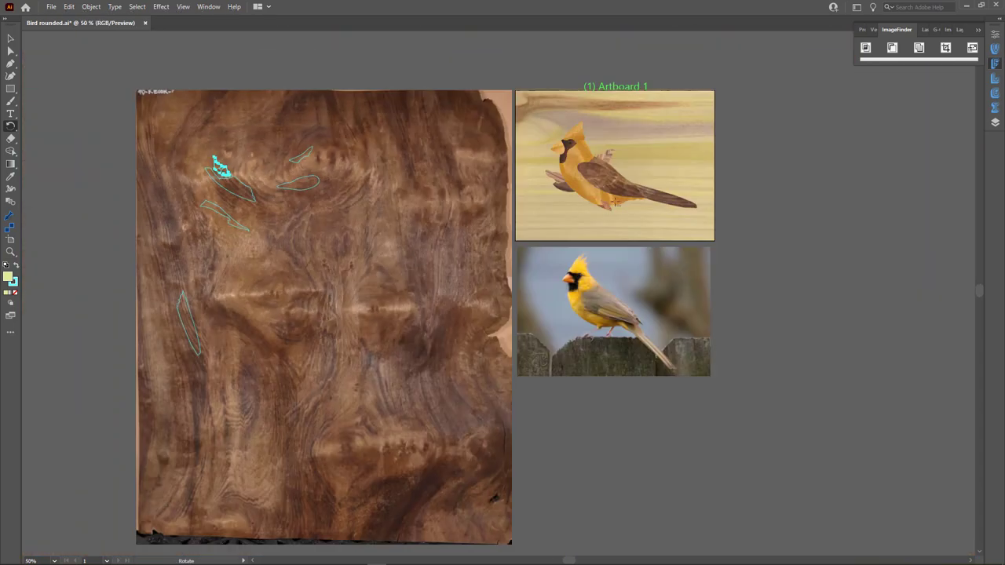
pyautogui.hotkey('ctrl', '+')
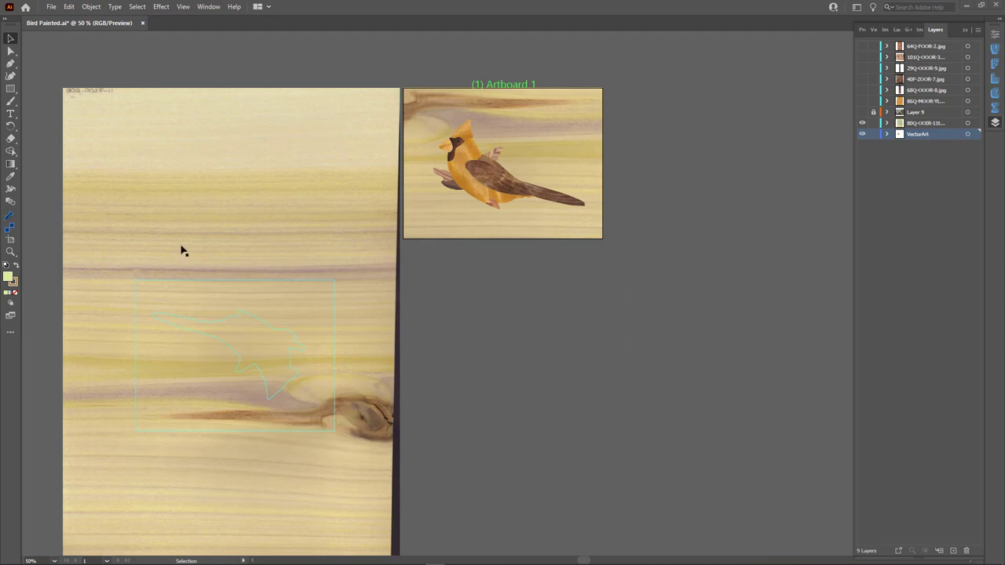
# Step: Draw Artboard 7 below the bird artboard and size it to 18 in by 12 in
pyautogui.click(11, 240)
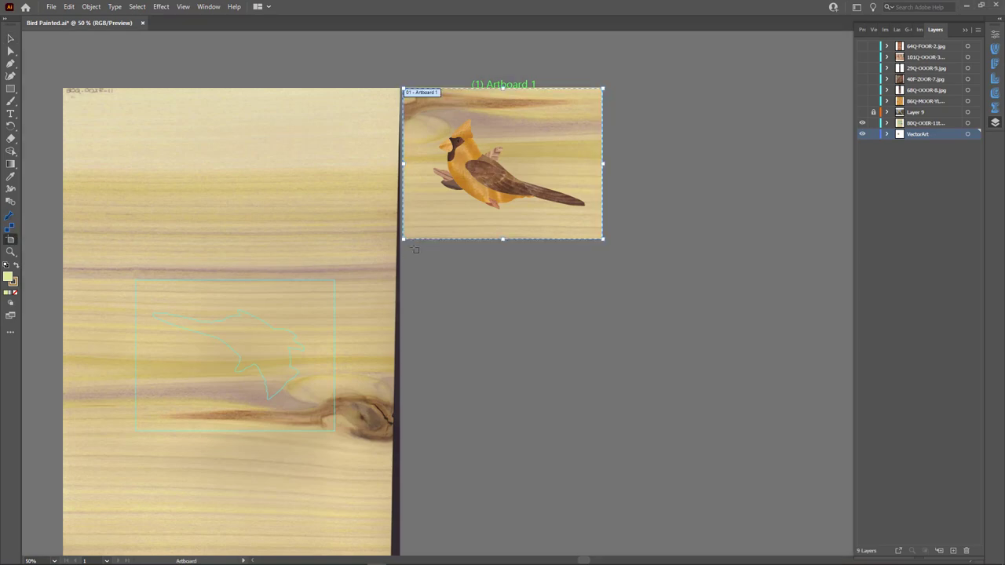
pyautogui.moveTo(410, 246); pyautogui.dragTo(651, 429)
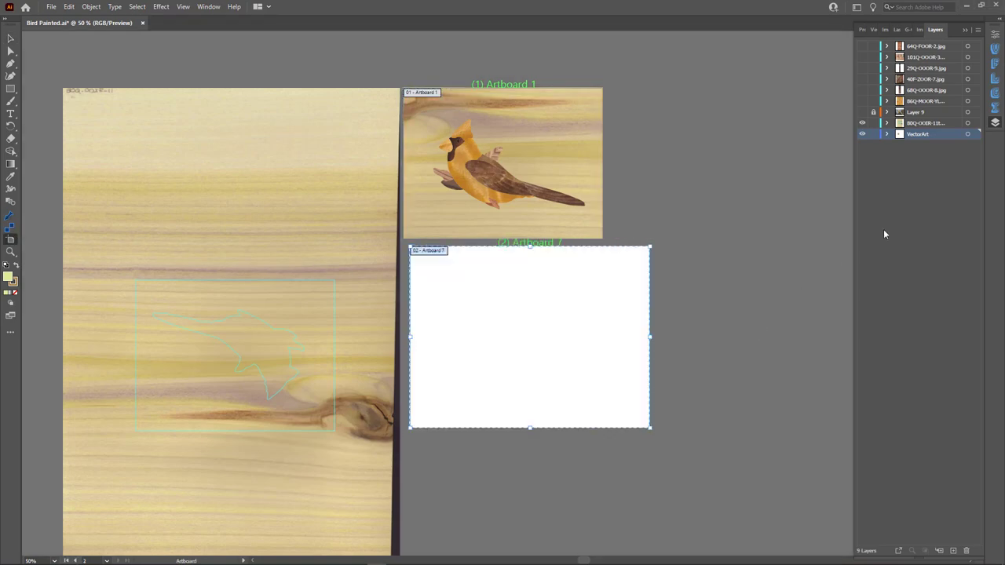
pyautogui.click(995, 34)
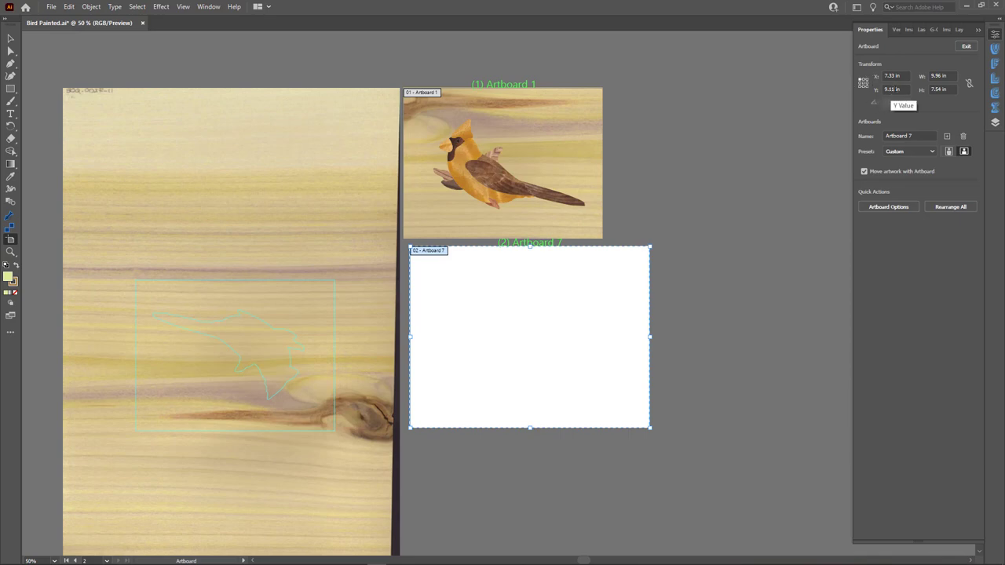
pyautogui.click(941, 75)
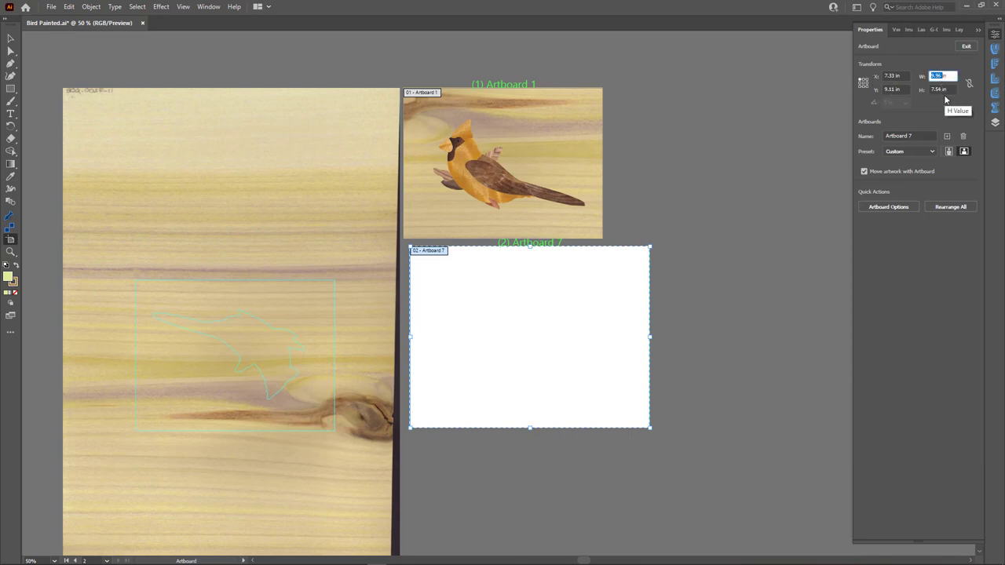
pyautogui.write('18')
pyautogui.press('Return')
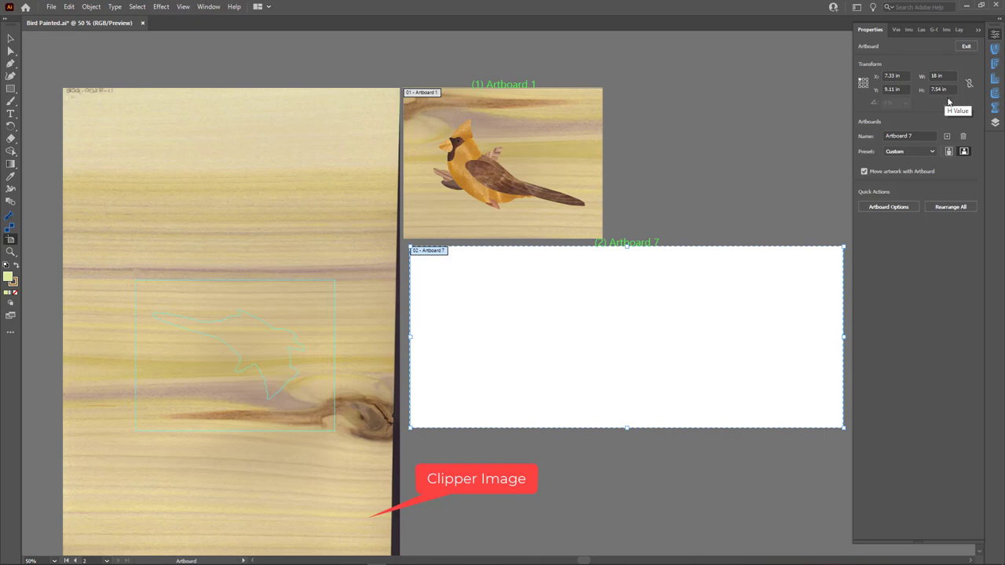
pyautogui.click(936, 90)
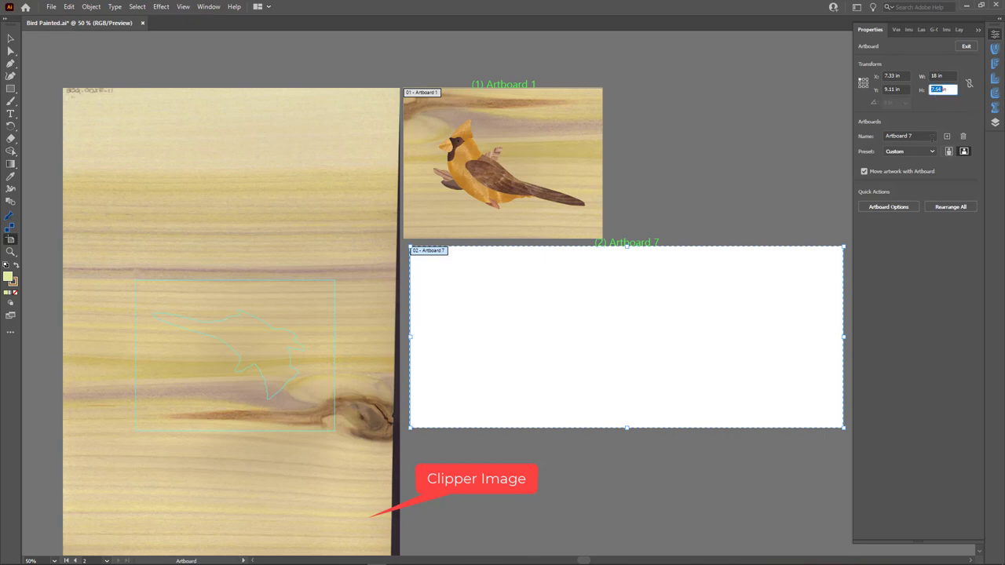
pyautogui.write('12')
pyautogui.press('Return')
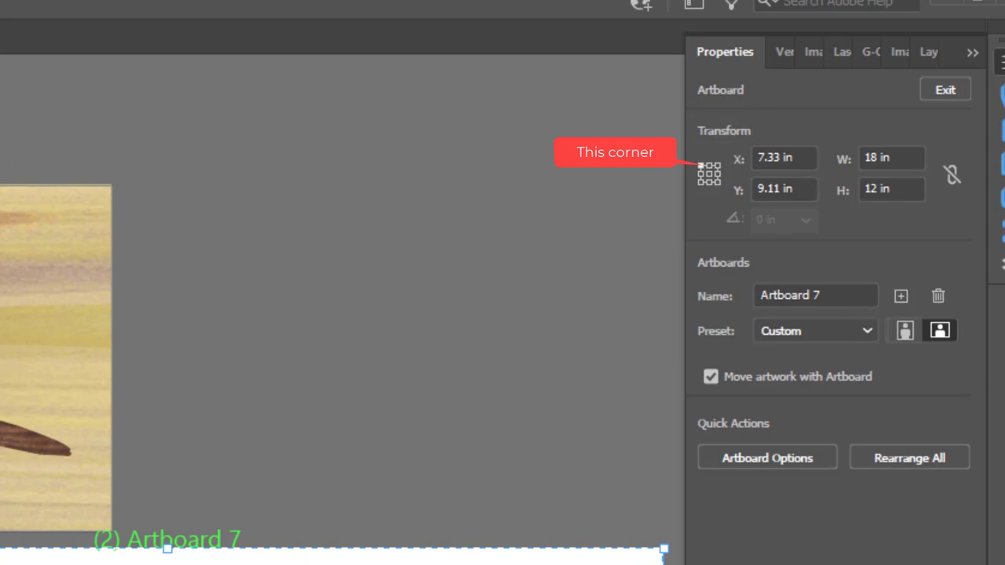
pyautogui.press('Escape')
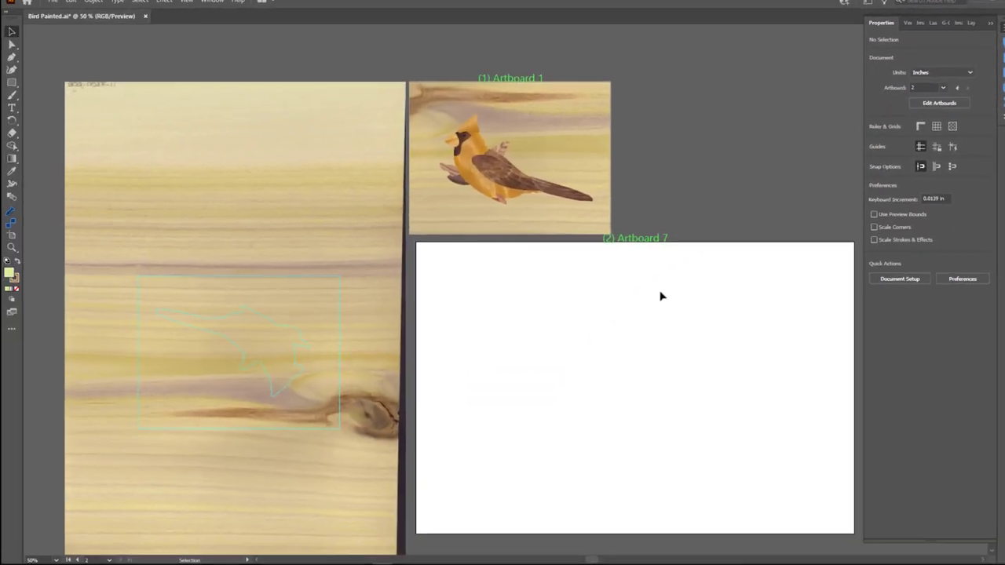
# Step: Try creating cutter paths for the bird's master path and dismiss the Operation aborted alert
pyautogui.click(553, 169)
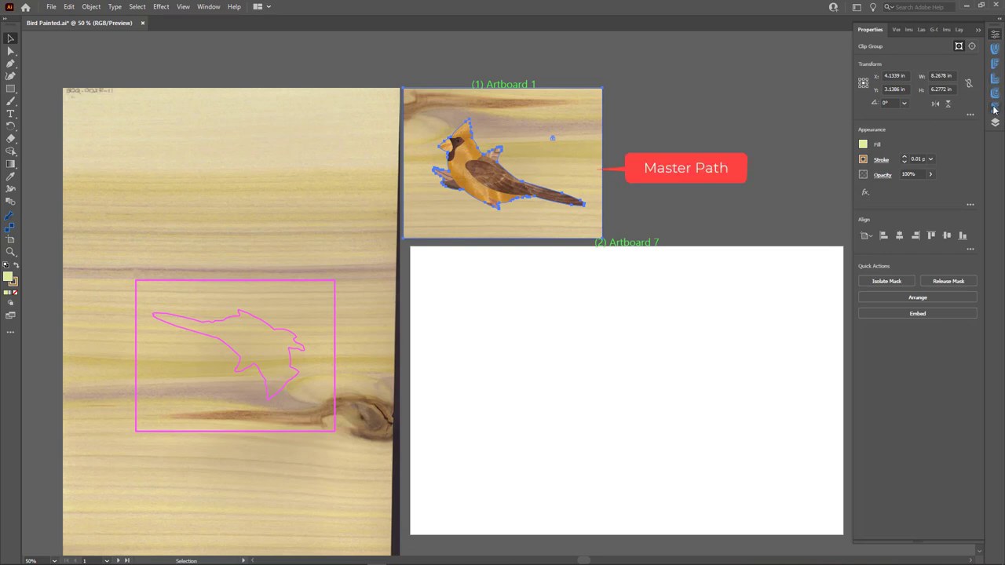
pyautogui.click(994, 81)
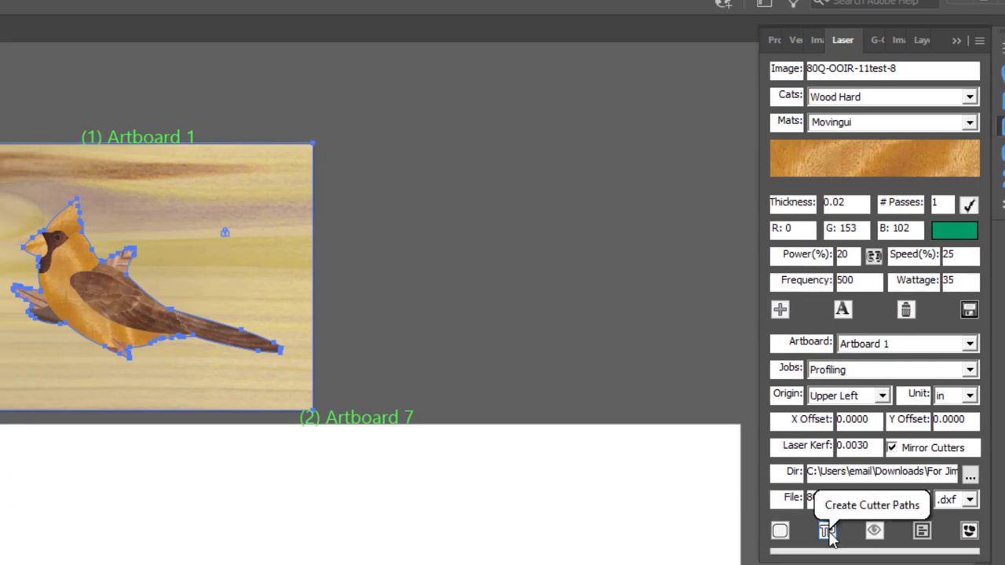
pyautogui.click(827, 532)
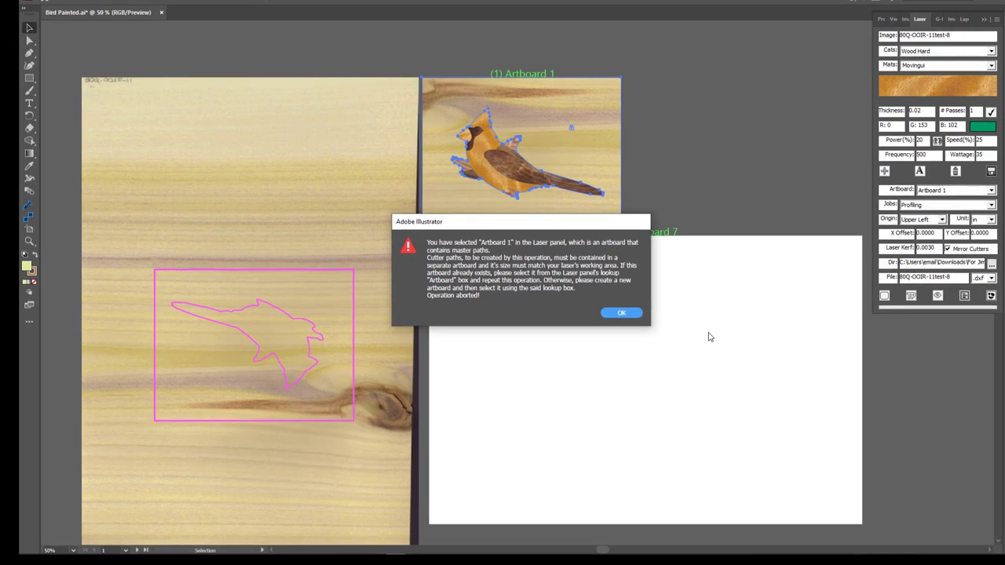
pyautogui.click(621, 314)
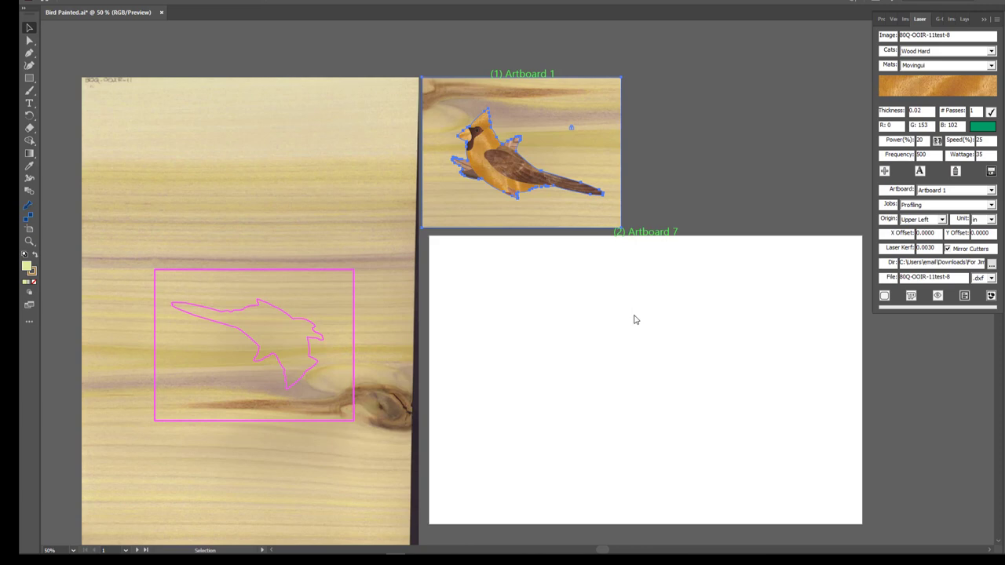
# Step: Target Artboard 7 in the Laser panel and create the pine veneer's cutter paths there
pyautogui.click(936, 198)
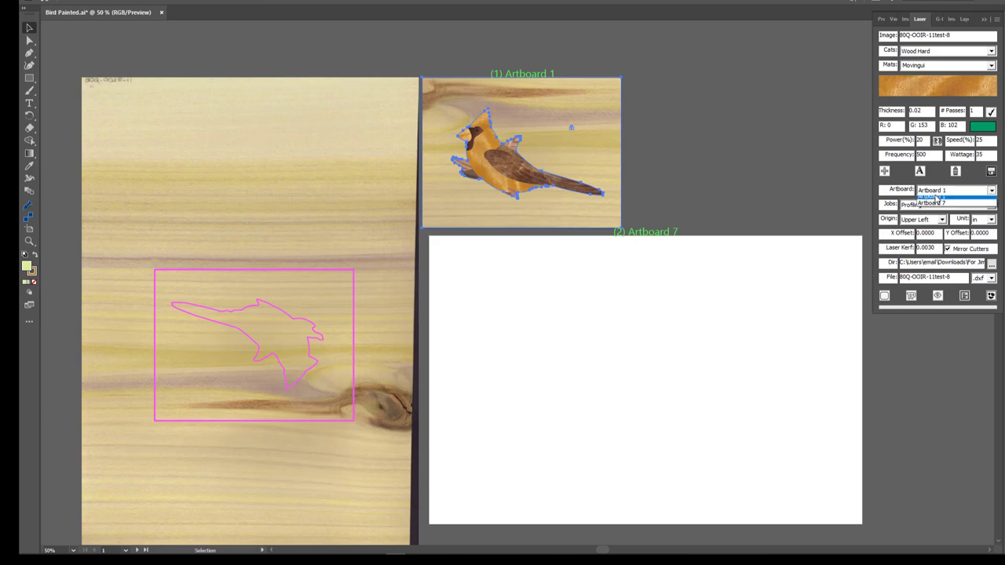
pyautogui.click(937, 207)
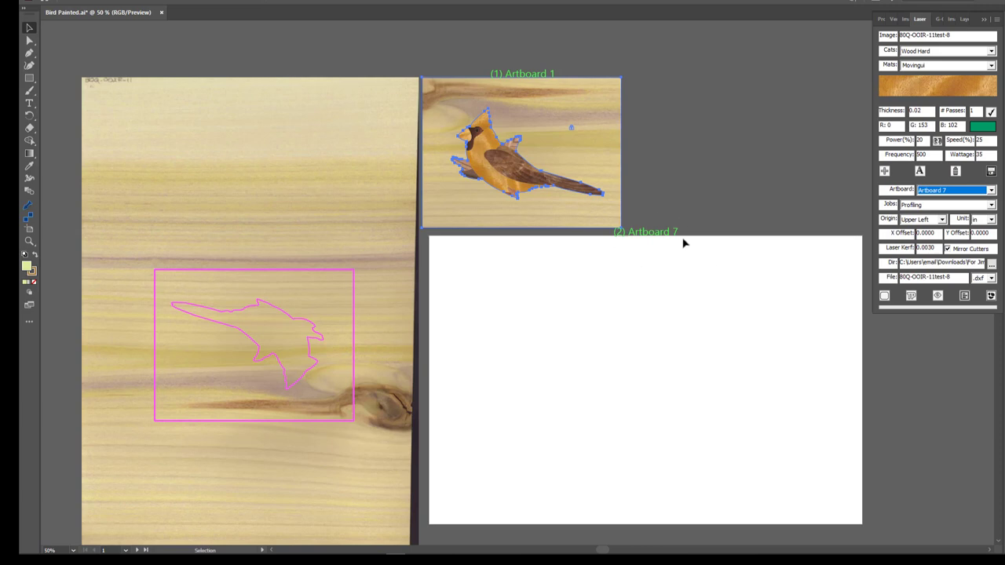
pyautogui.click(910, 296)
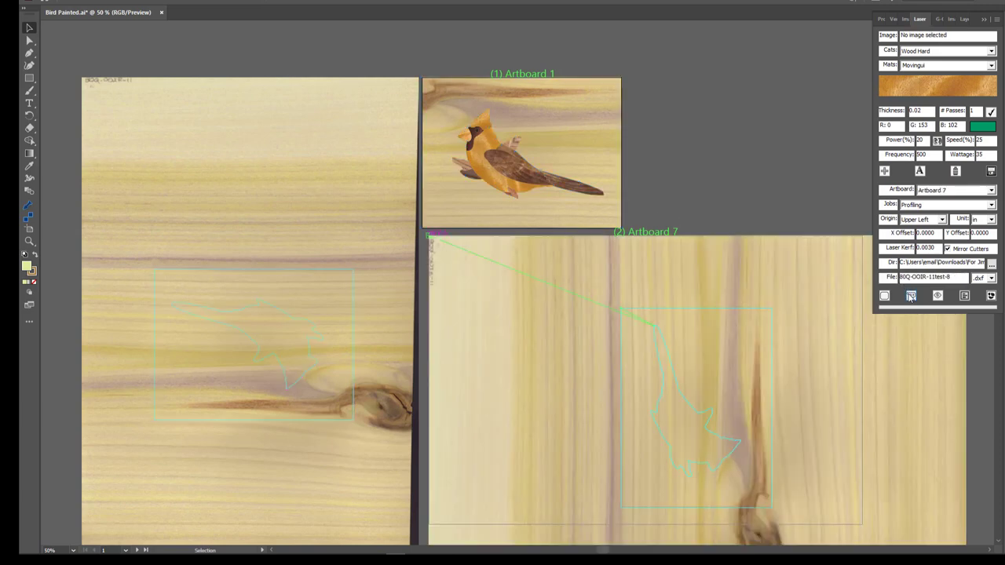
pyautogui.scroll(-1, 864, 314)
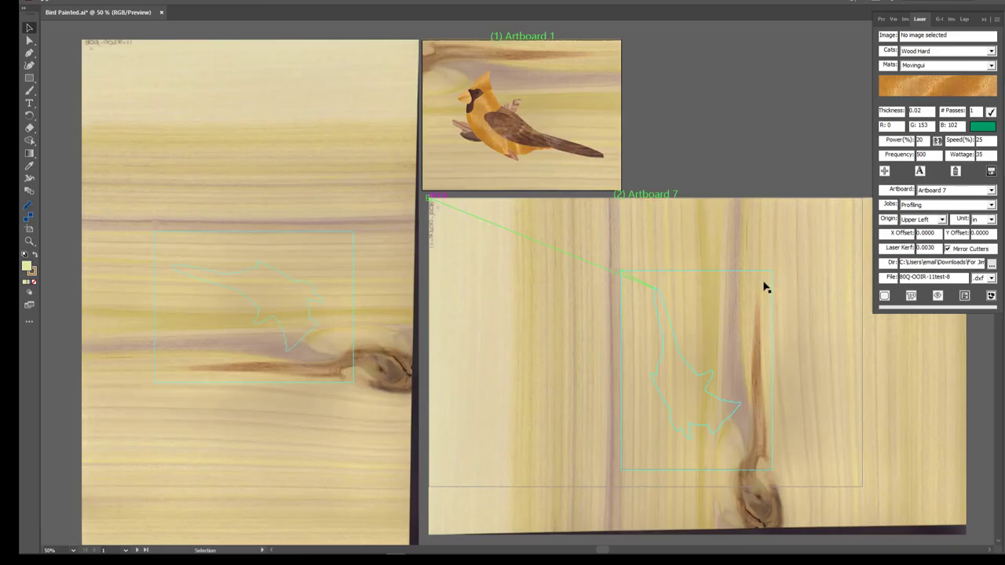
# Step: Create cutter paths on Artboard 7 for the head, zebrawood, Imbuya-Blister, Orientalwood-Quilted and Myrtle pieces
pyautogui.click(488, 85)
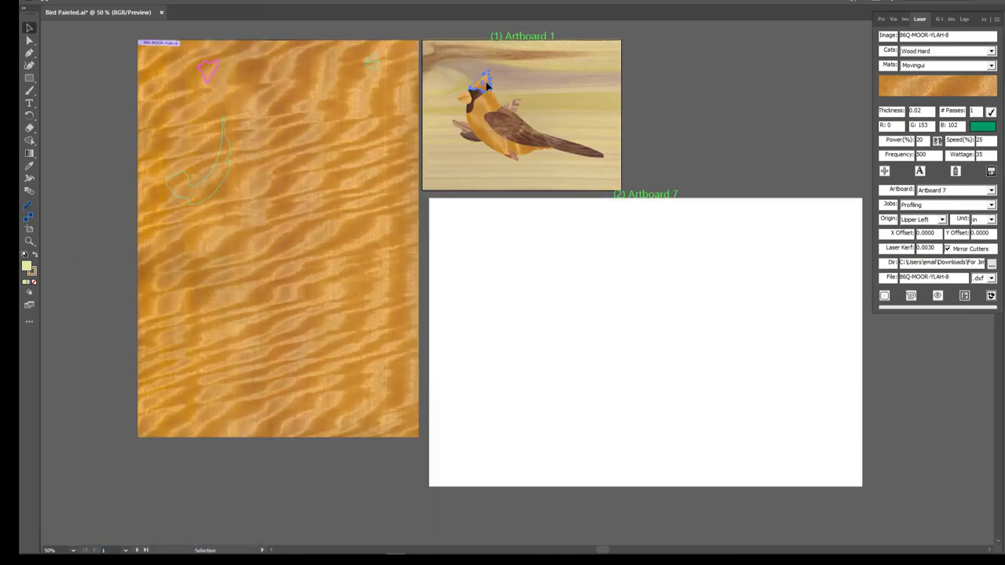
pyautogui.click(911, 296)
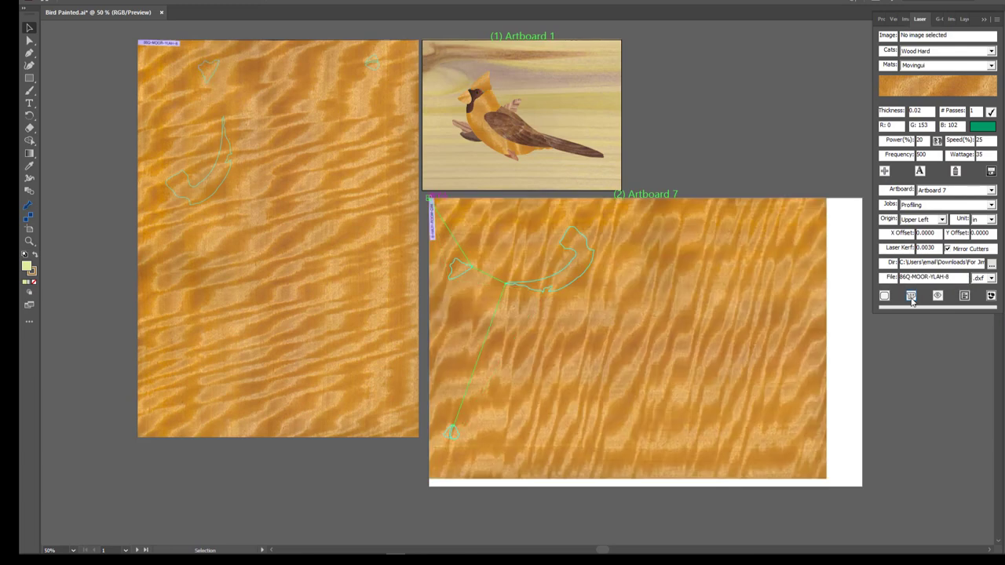
pyautogui.click(513, 107)
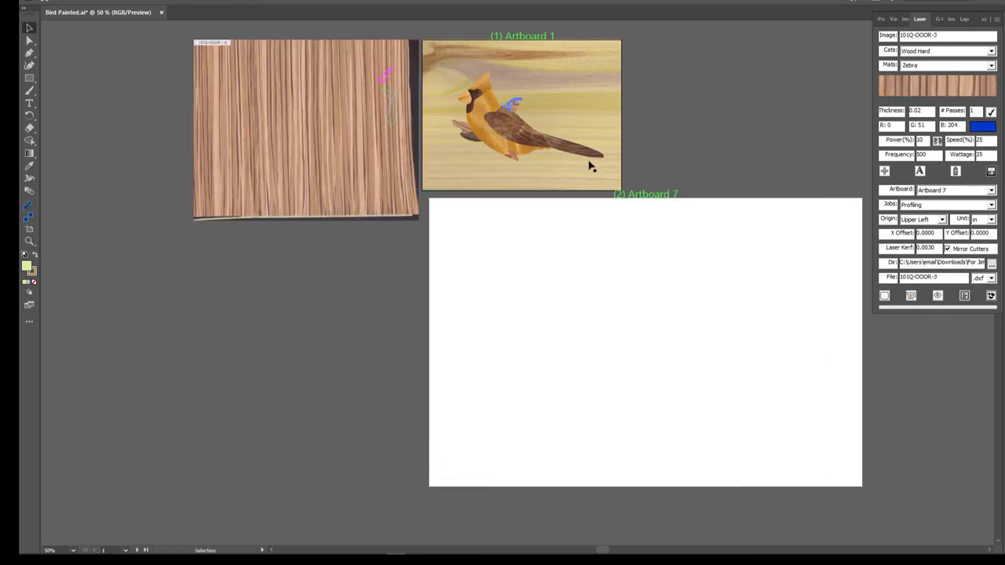
pyautogui.click(911, 296)
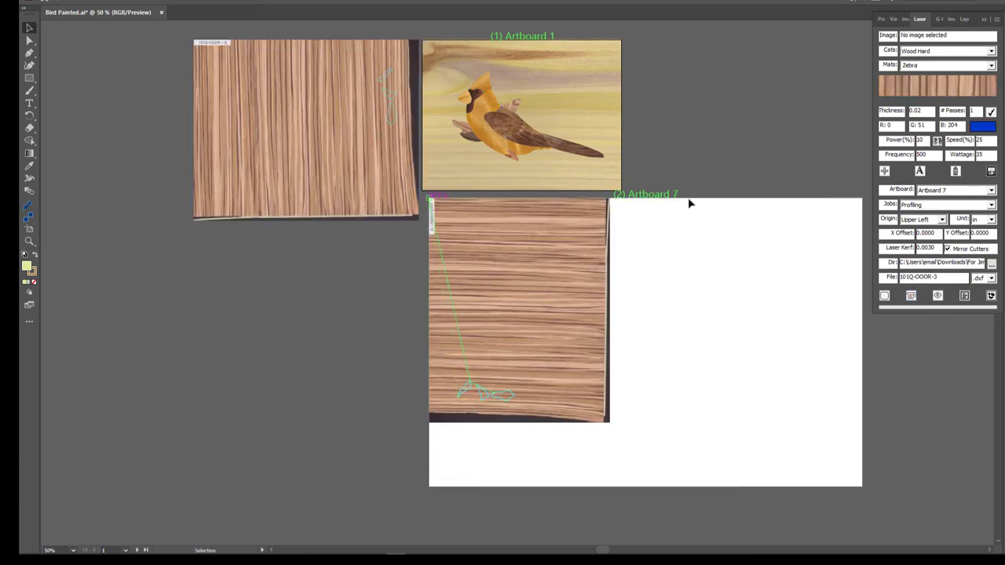
pyautogui.click(508, 116)
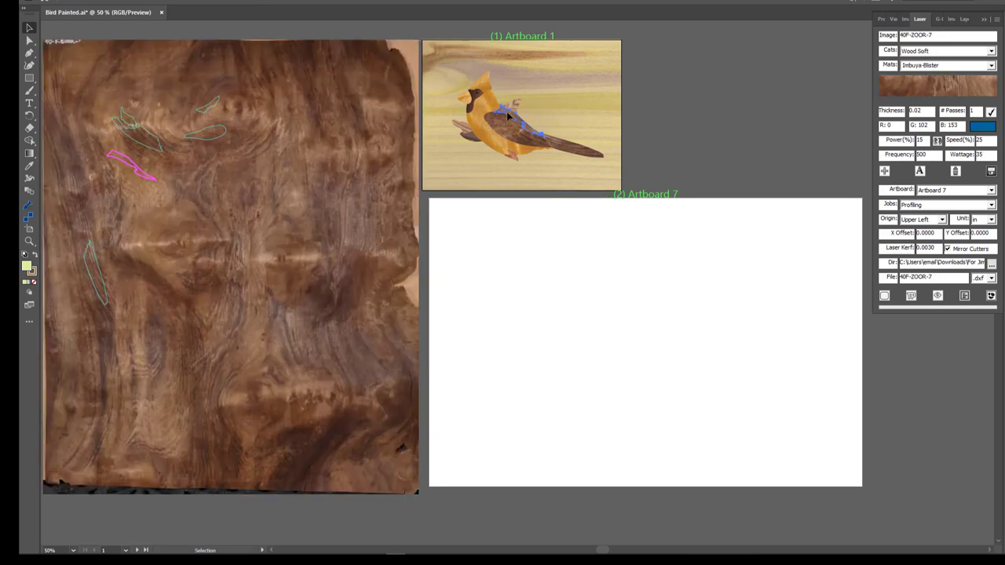
pyautogui.click(911, 296)
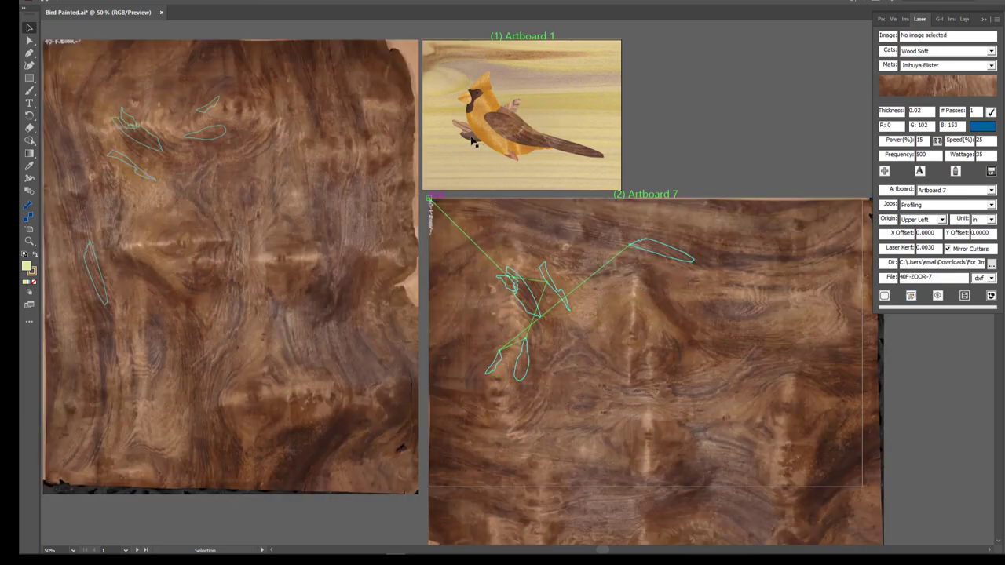
pyautogui.click(461, 134)
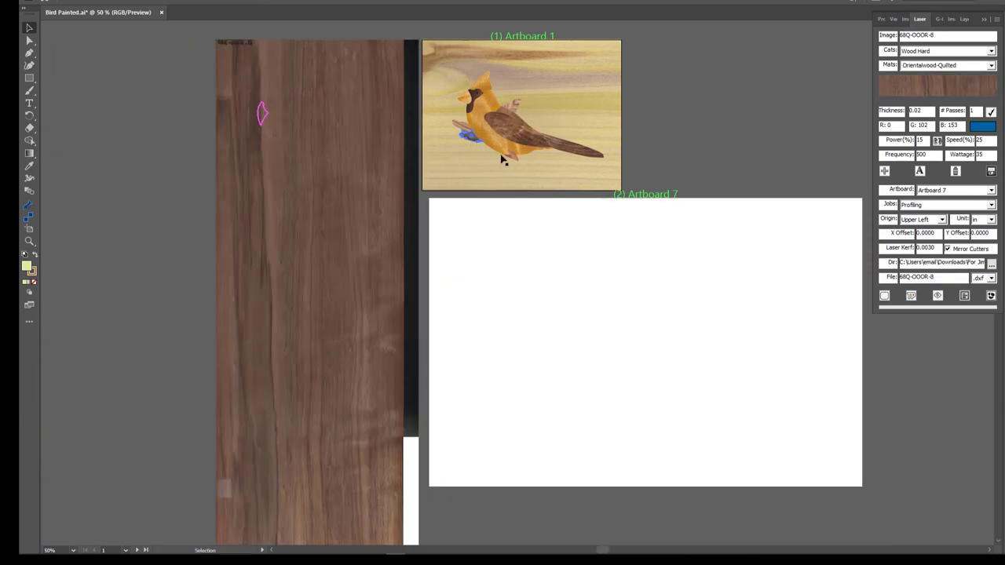
pyautogui.click(911, 296)
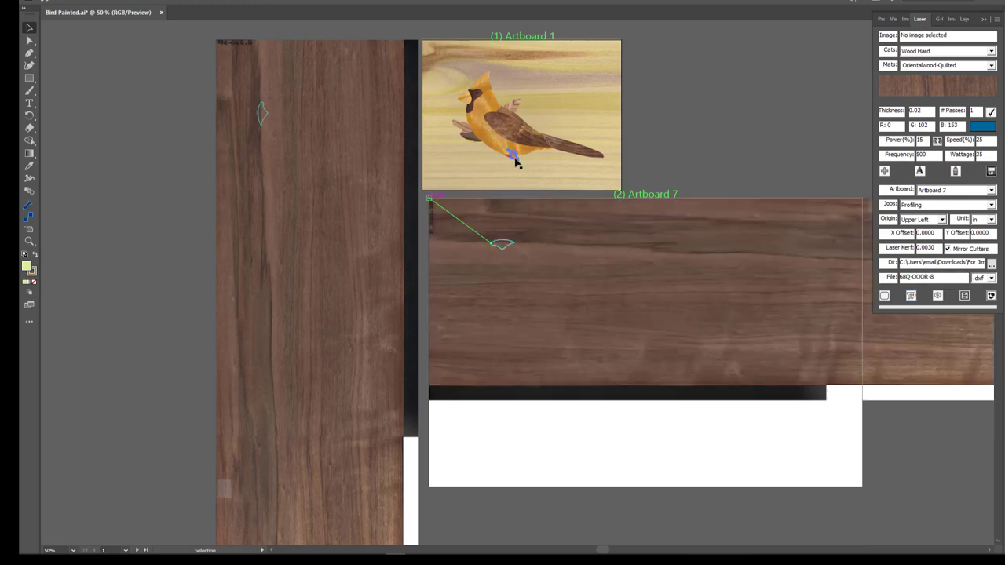
pyautogui.click(516, 161)
pyautogui.click(911, 297)
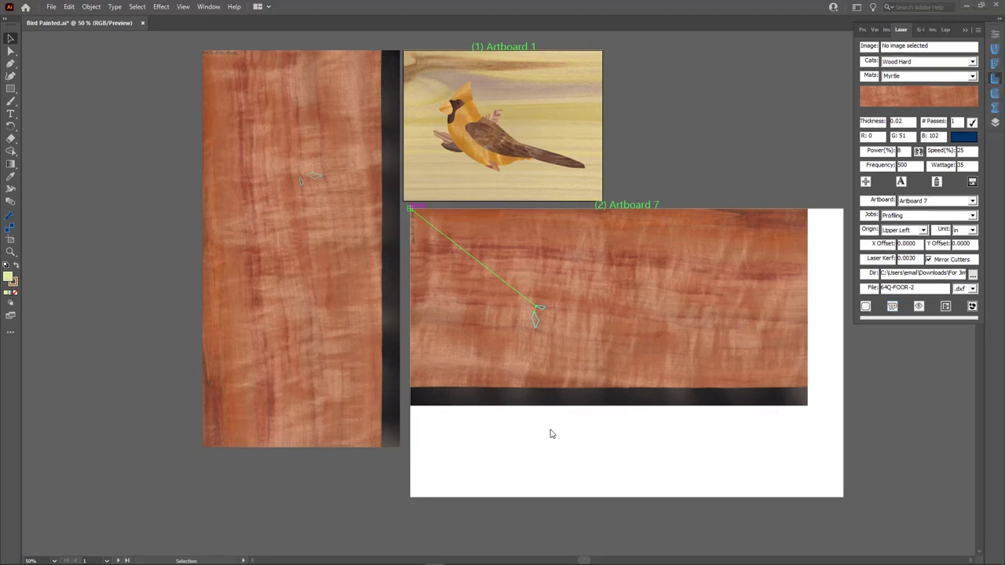
# Step: Hide the veneer image on Artboard 7, leaving only the cardinal cutter outline
pyautogui.click(572, 147)
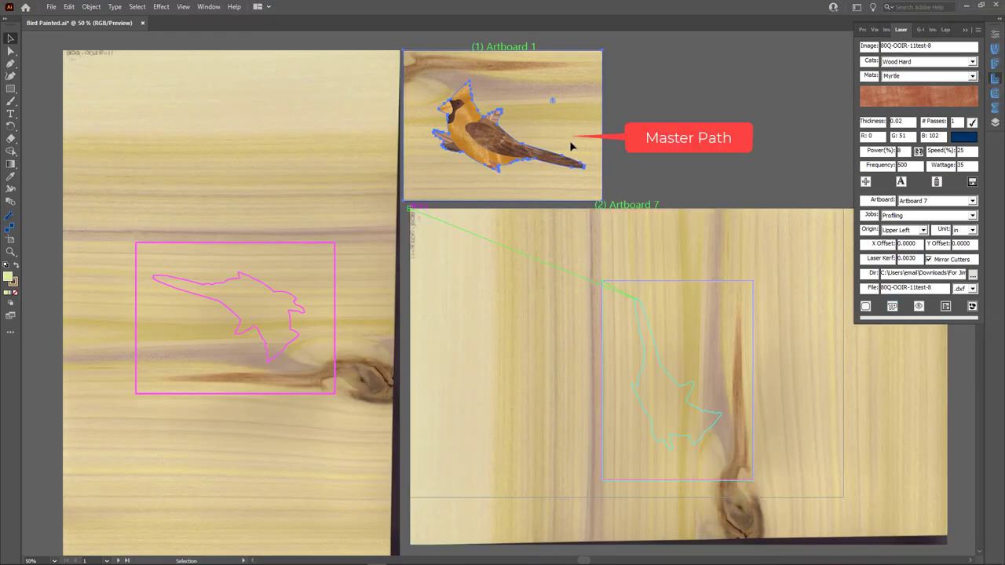
pyautogui.click(544, 239)
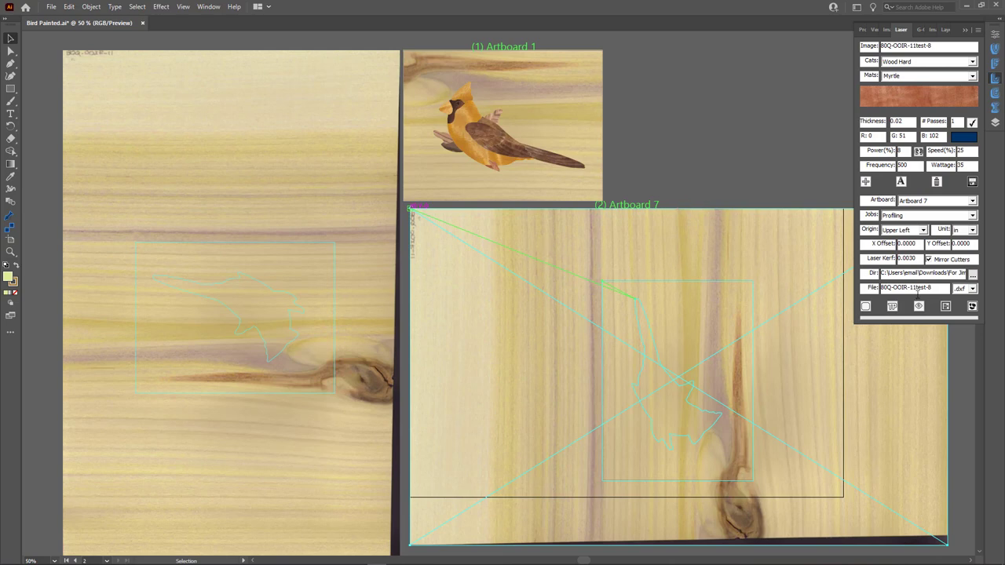
pyautogui.click(920, 307)
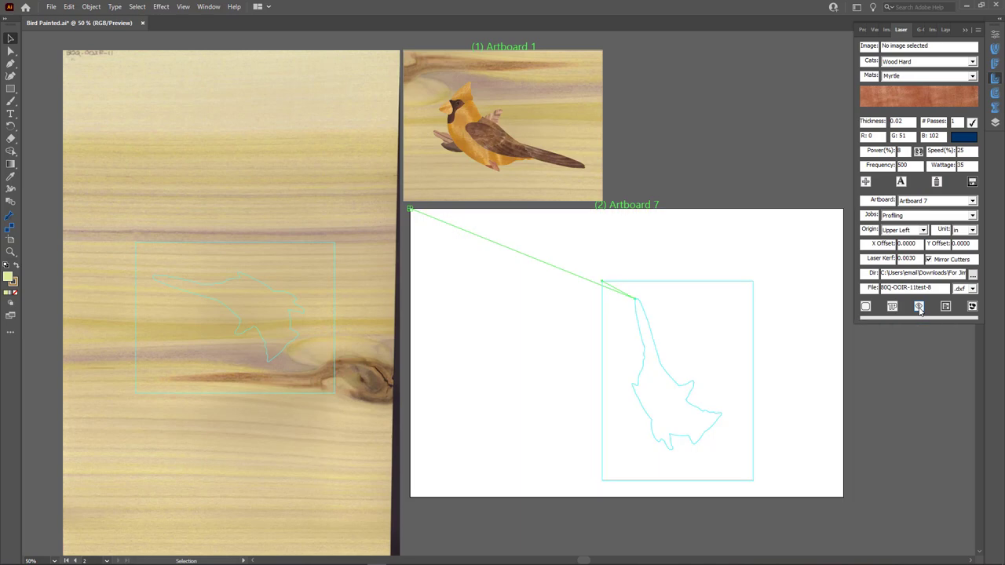
# Step: In the Print dialog, choose the Epilog Engraver and print only artboard range 2
pyautogui.click(51, 7)
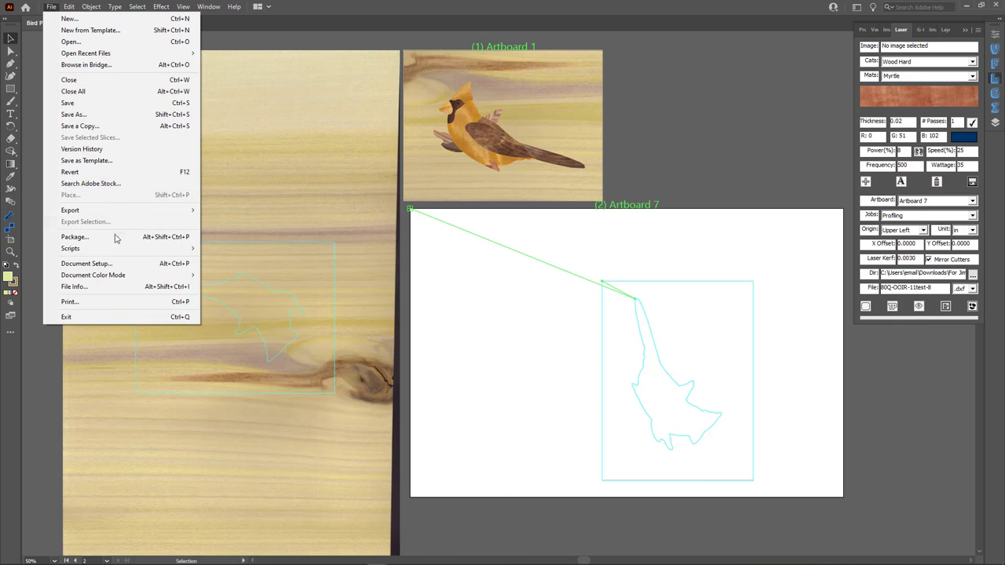
pyautogui.click(115, 303)
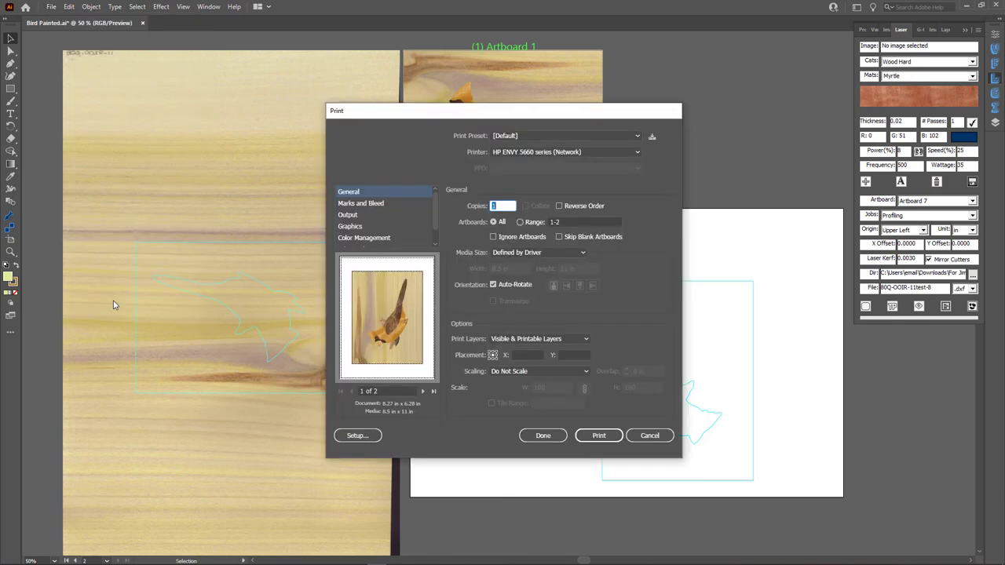
pyautogui.click(610, 152)
pyautogui.scroll(-1, 589, 234)
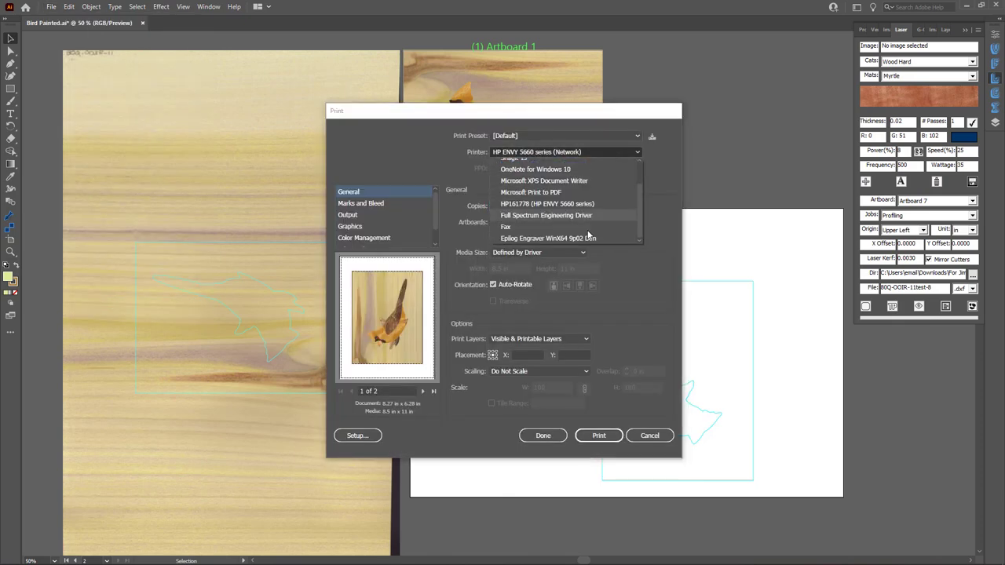
pyautogui.click(591, 239)
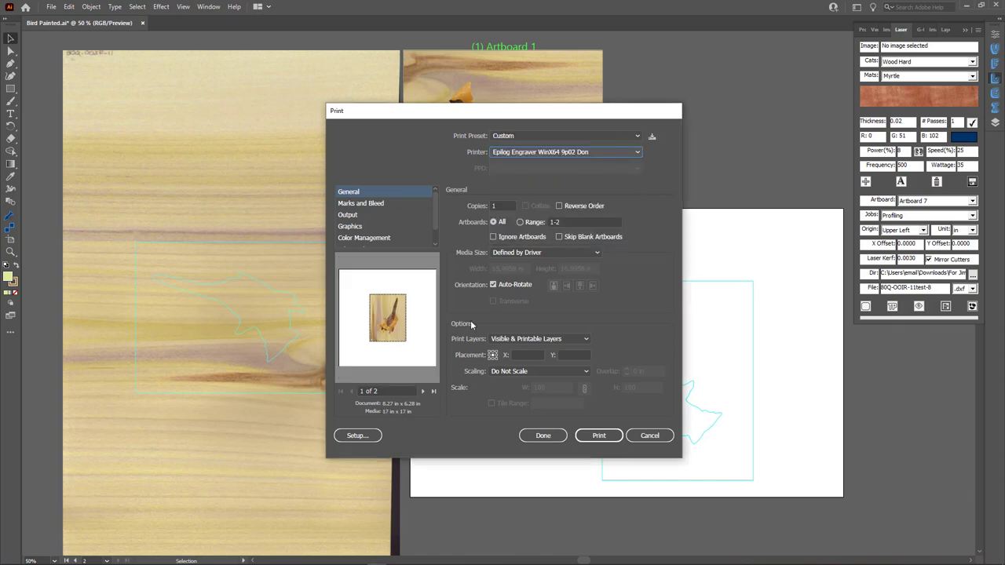
pyautogui.click(521, 222)
pyautogui.doubleClick(574, 224)
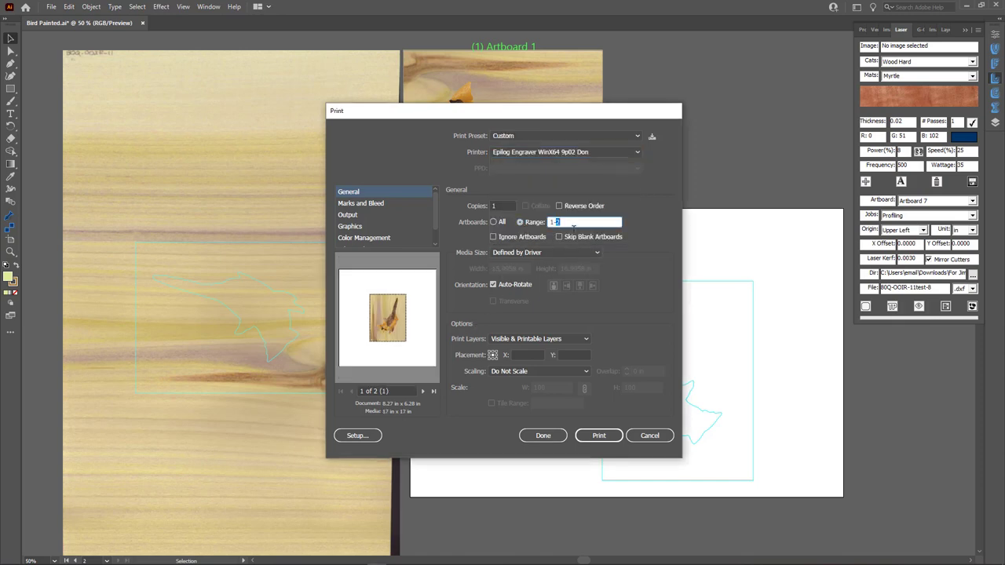
pyautogui.press('BackSpace')
# Step: Keep media Defined by Driver and Do Not Scale, then continue into the system print setup
pyautogui.moveTo(604, 124); pyautogui.dragTo(427, 199)
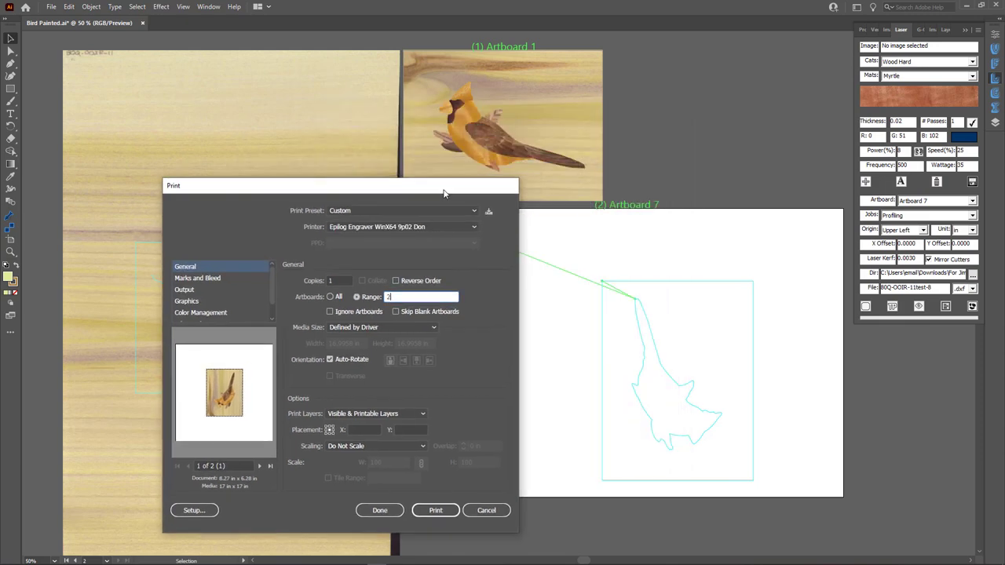
pyautogui.click(363, 328)
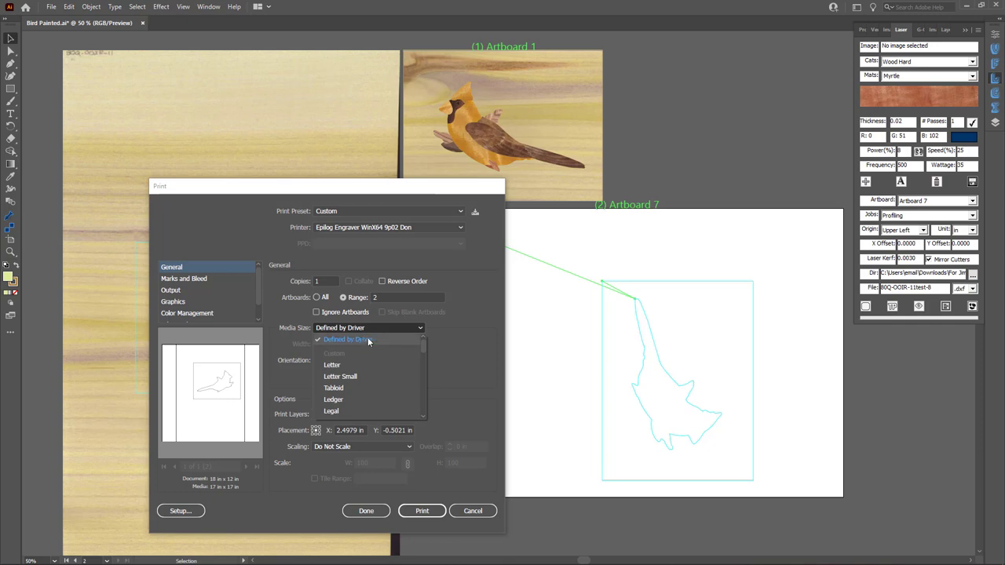
pyautogui.click(369, 340)
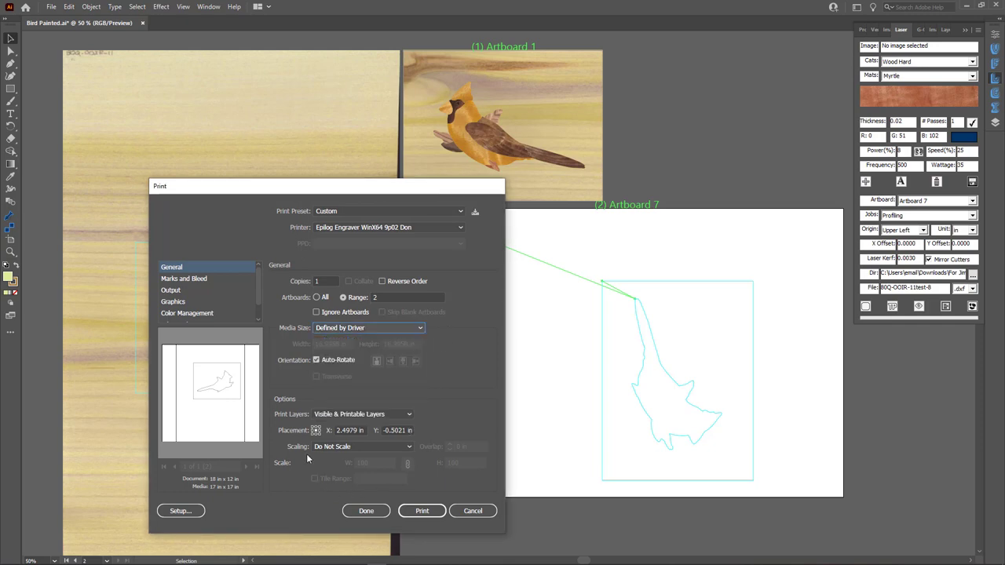
pyautogui.click(333, 446)
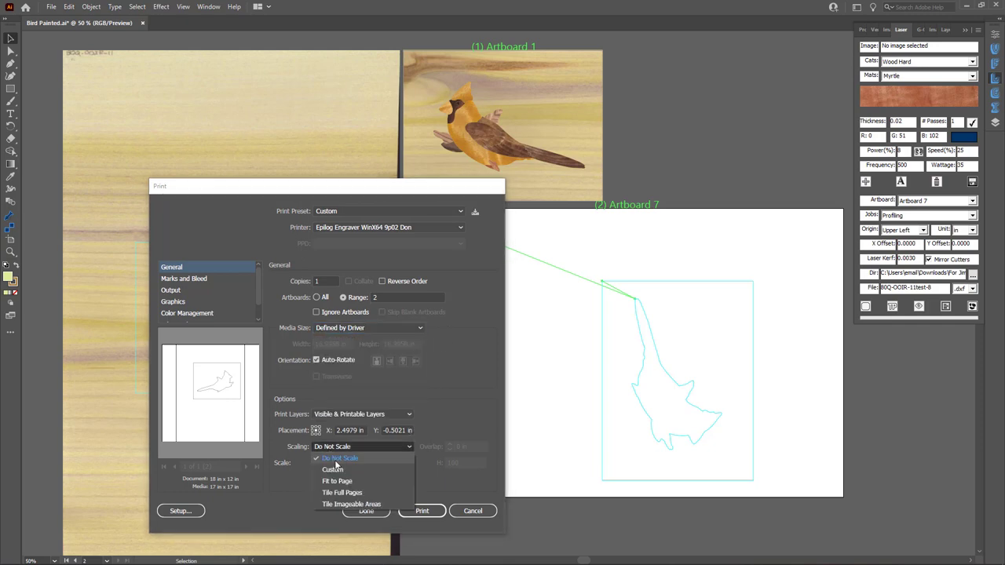
pyautogui.click(335, 463)
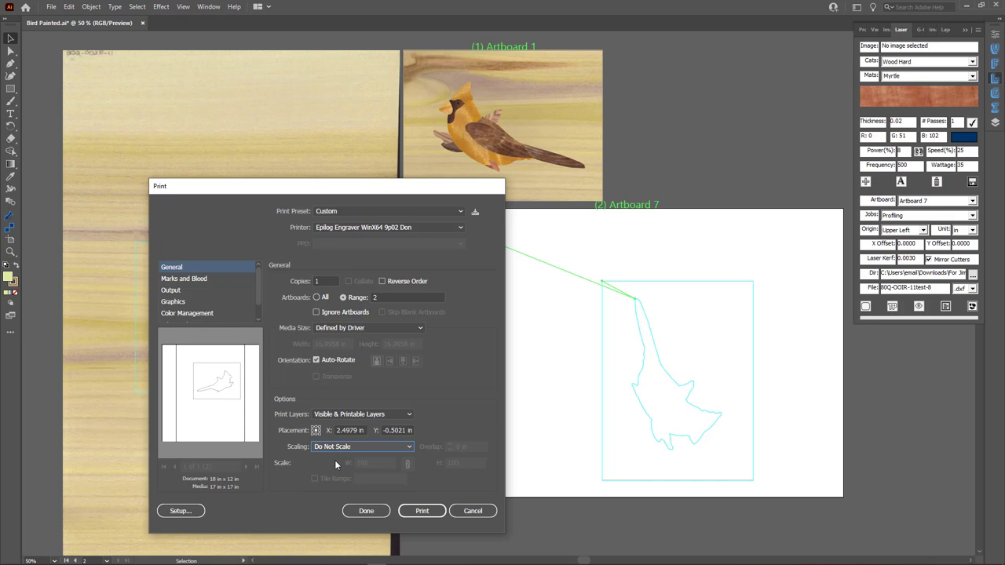
pyautogui.click(181, 511)
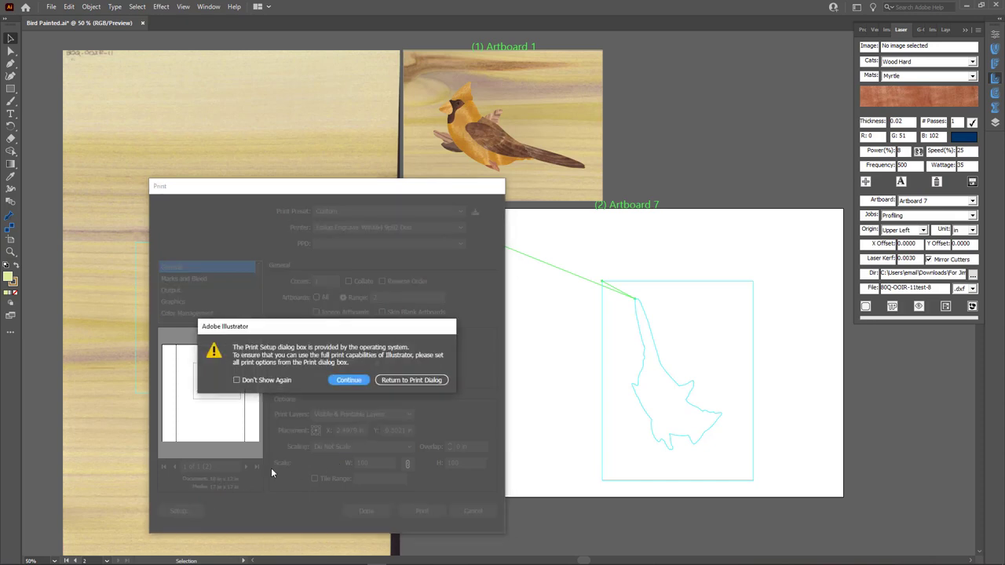
pyautogui.click(237, 380)
pyautogui.click(349, 380)
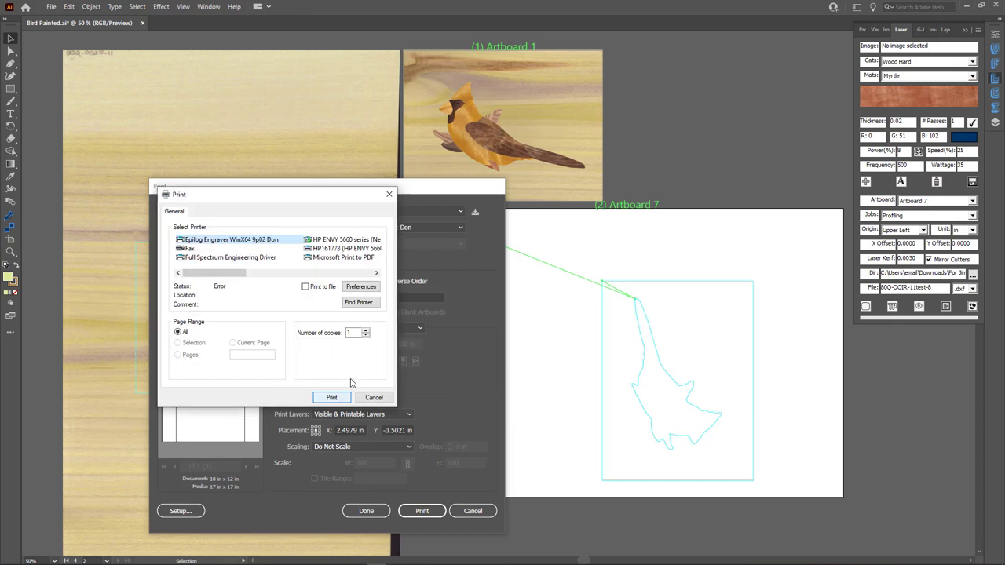
# Step: In the engraver preferences, set the piece size to 18 × 12 in
pyautogui.click(360, 287)
pyautogui.doubleClick(471, 310)
pyautogui.write('18')
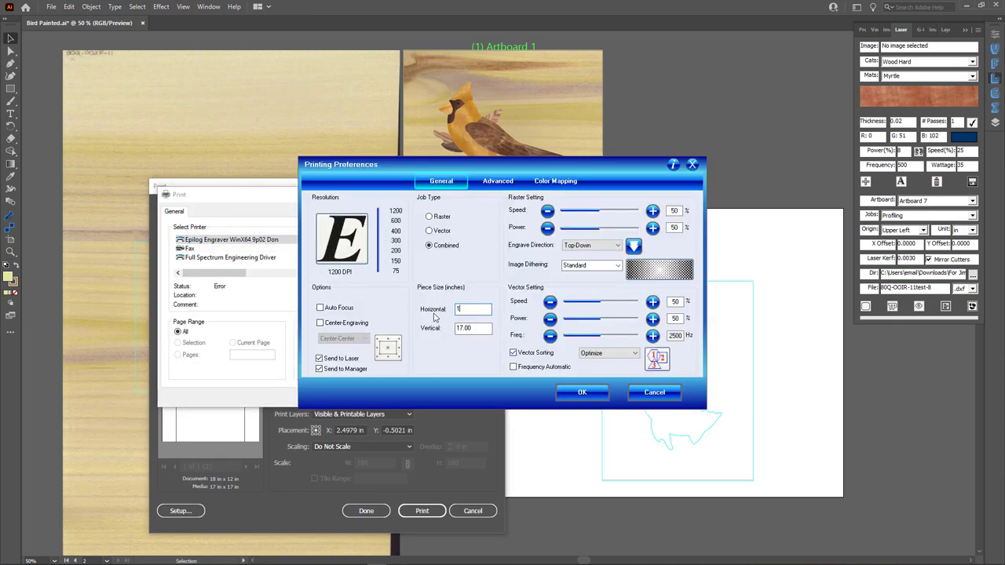
pyautogui.doubleClick(471, 328)
pyautogui.write('12')
# Step: Set vector speed 25, power 8, frequency 494 and sorting off, then print the job
pyautogui.click(675, 303)
pyautogui.write('25')
pyautogui.press('Tab')
pyautogui.write('8')
pyautogui.press('Tab')
pyautogui.moveTo(601, 338); pyautogui.dragTo(573, 337)
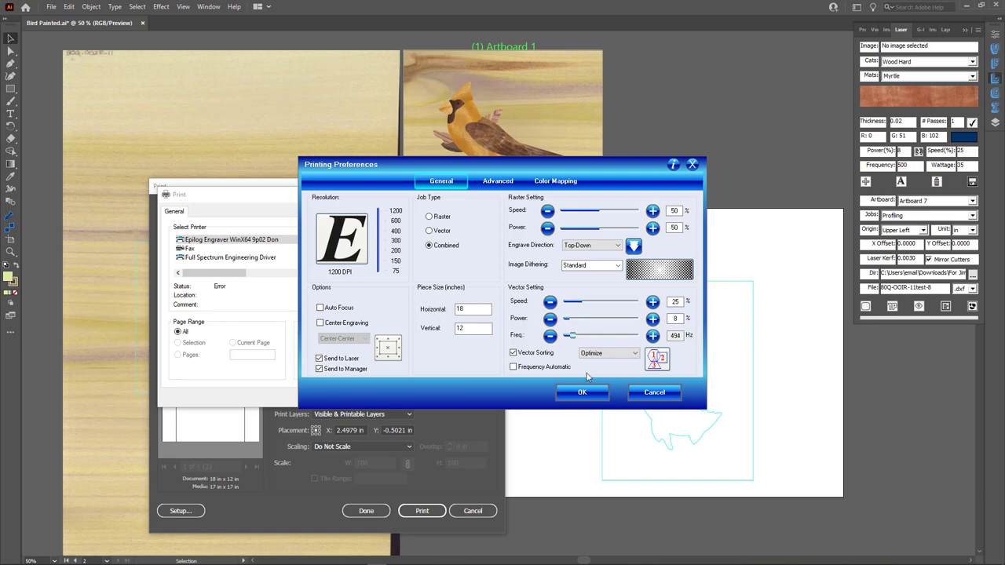
pyautogui.click(539, 355)
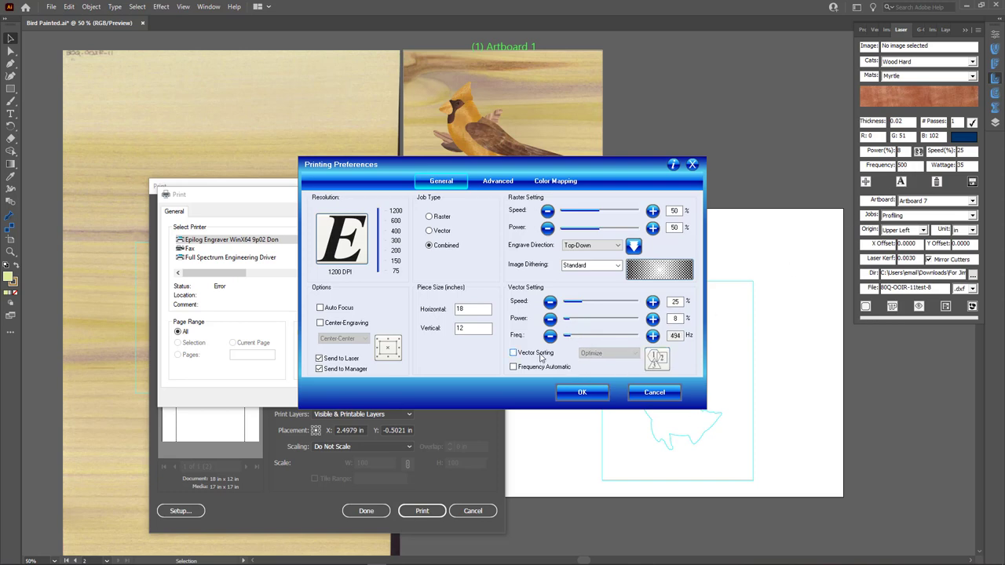
pyautogui.click(582, 392)
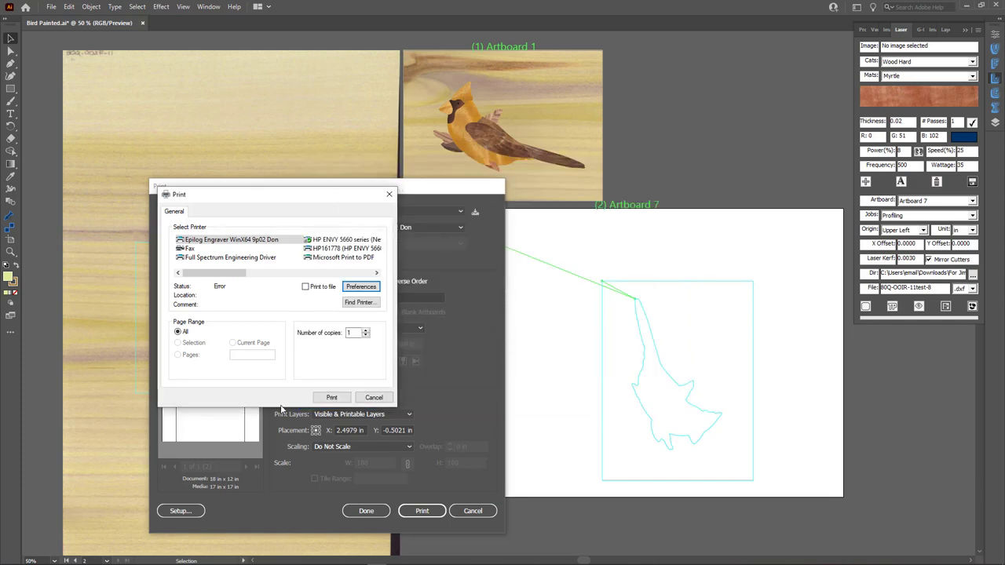
pyautogui.click(329, 396)
pyautogui.click(422, 511)
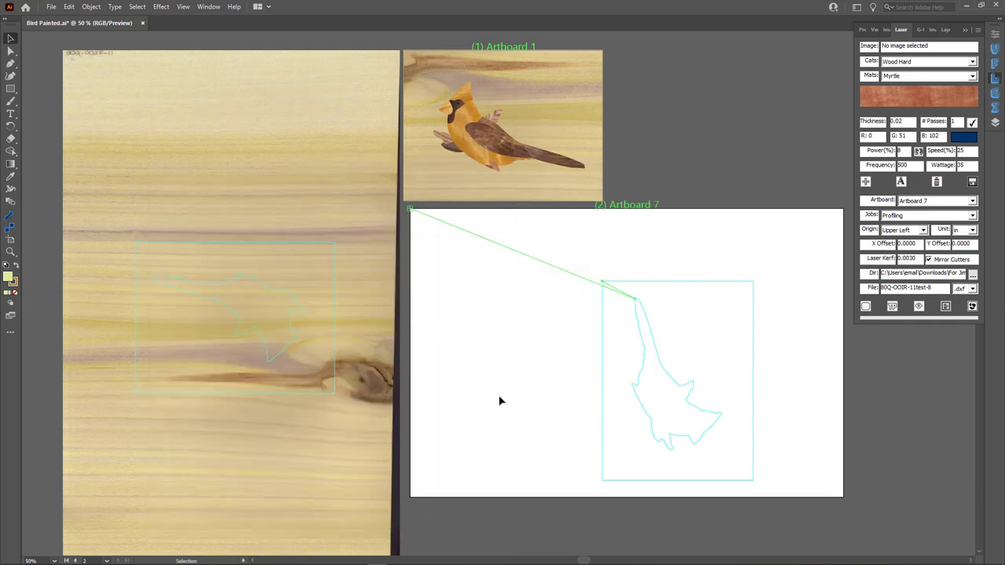
# Step: Select the orange body piece and hide the Movingui veneer image on Artboard 7
pyautogui.click(475, 116)
pyautogui.click(630, 309)
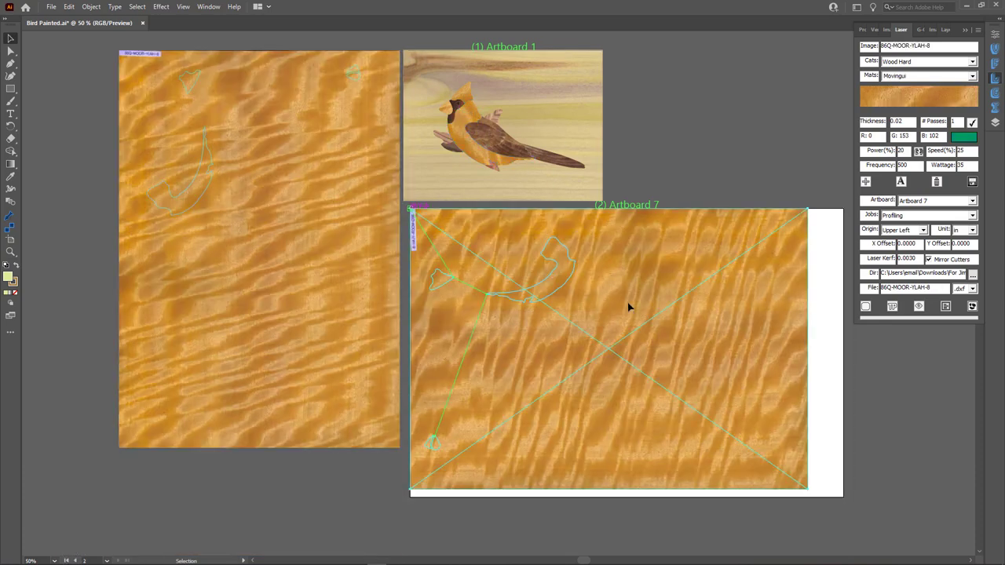
pyautogui.click(919, 306)
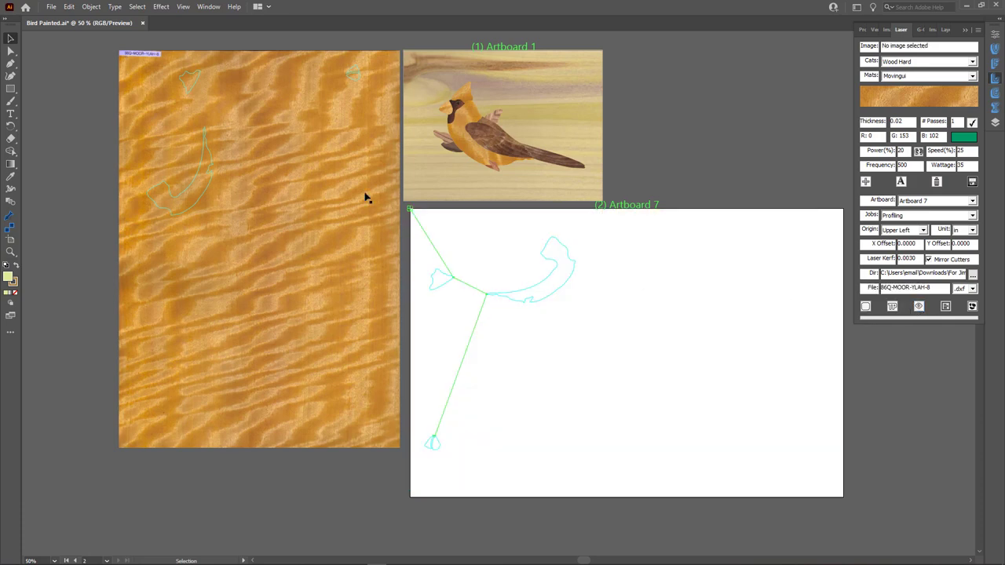
# Step: Print the Movingui cutters to the Epilog Engraver with vector power 20
pyautogui.click(51, 7)
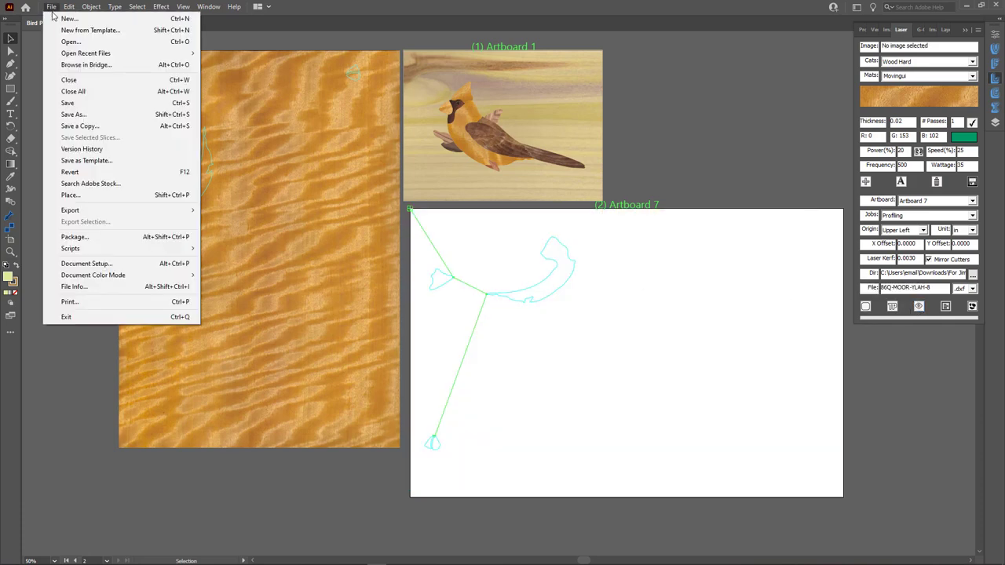
pyautogui.click(131, 307)
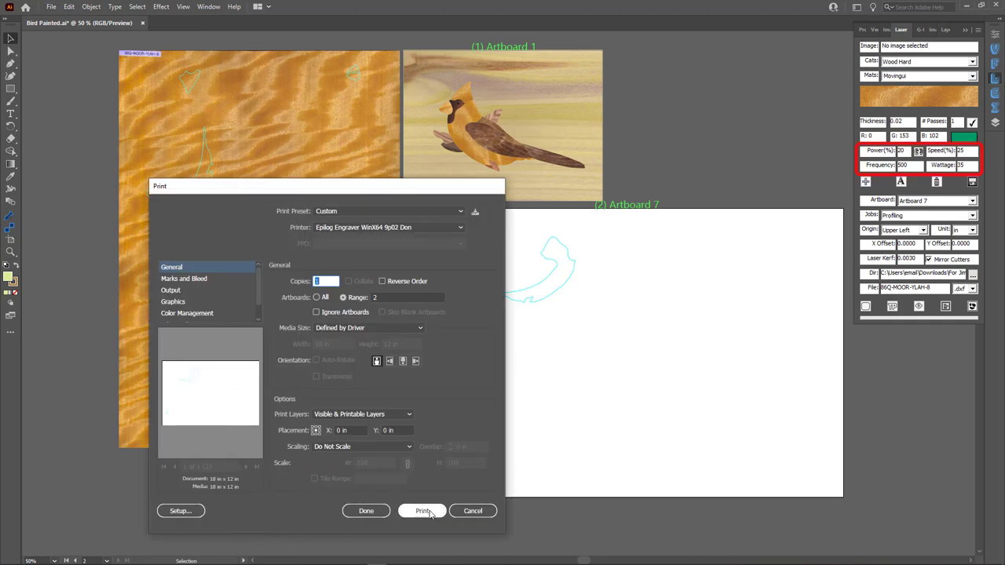
pyautogui.click(181, 511)
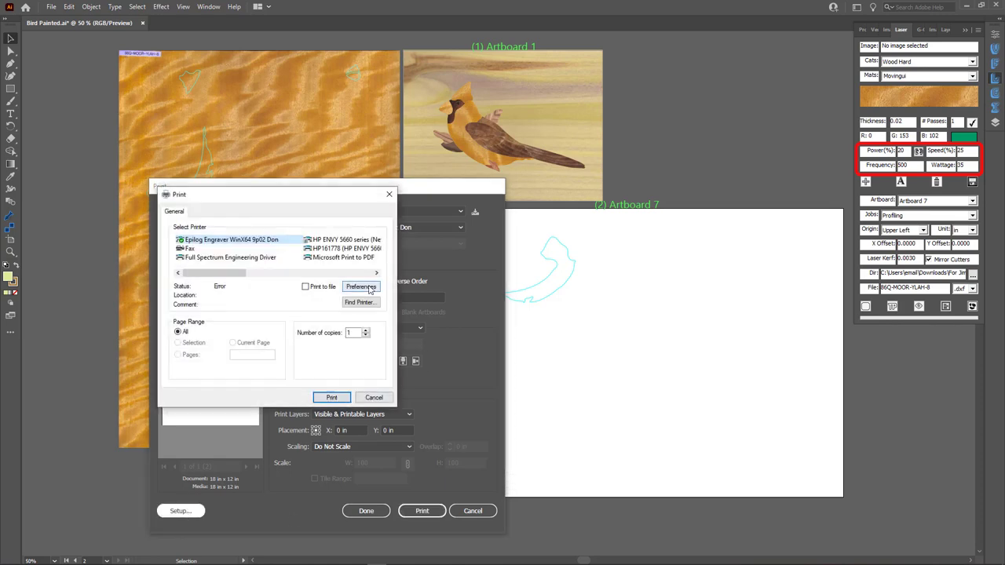
pyautogui.click(371, 289)
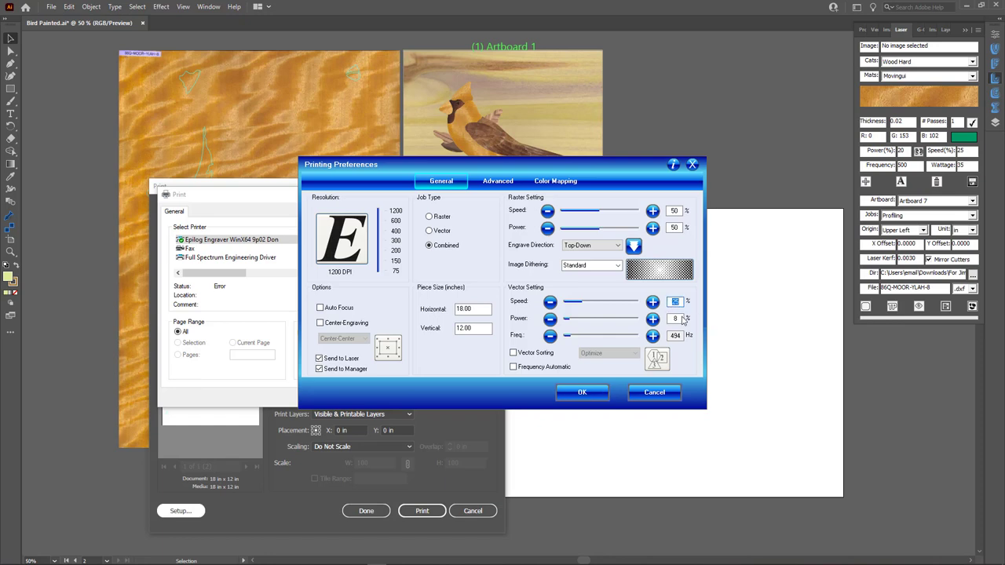
pyautogui.doubleClick(679, 318)
pyautogui.click(581, 397)
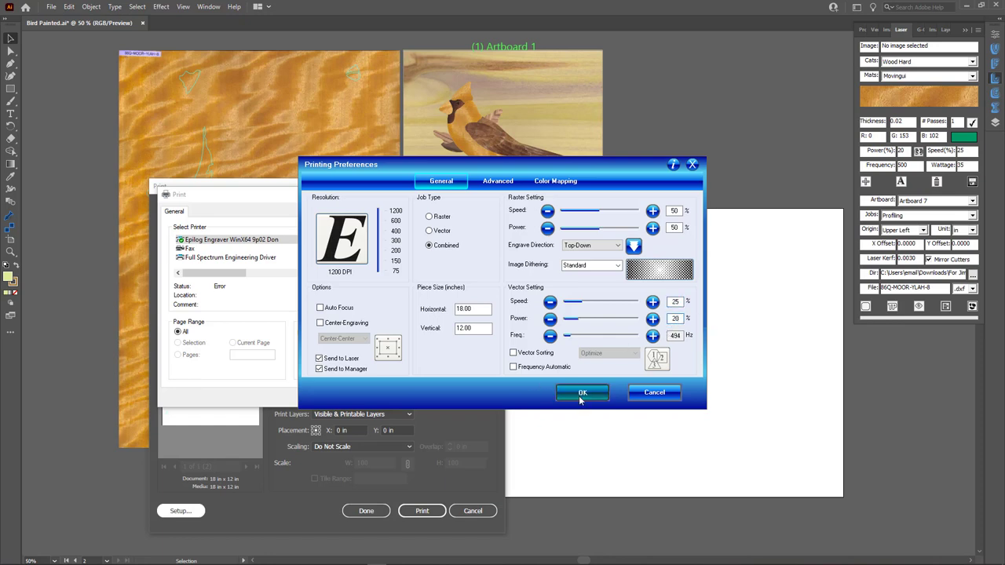
pyautogui.click(330, 396)
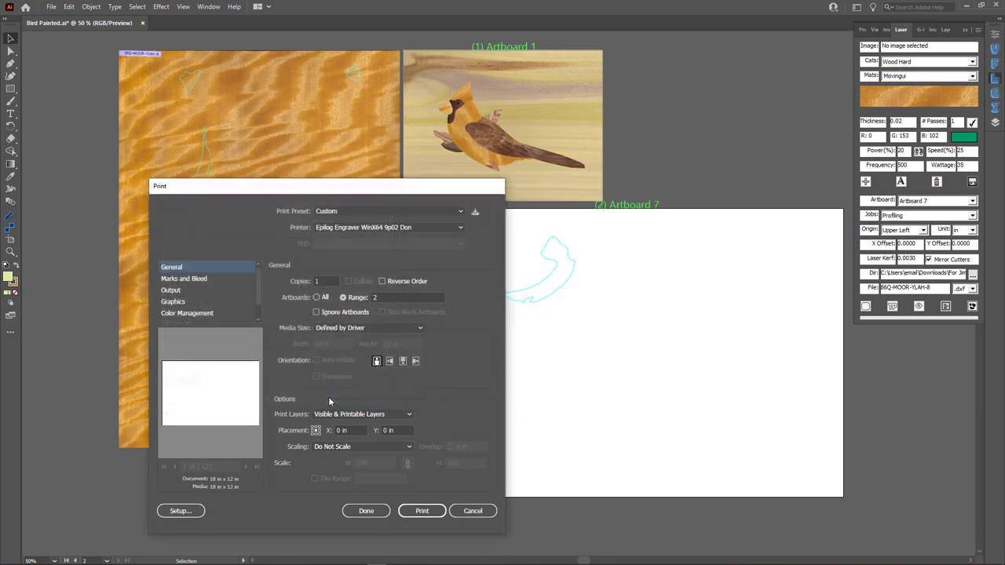
pyautogui.click(423, 511)
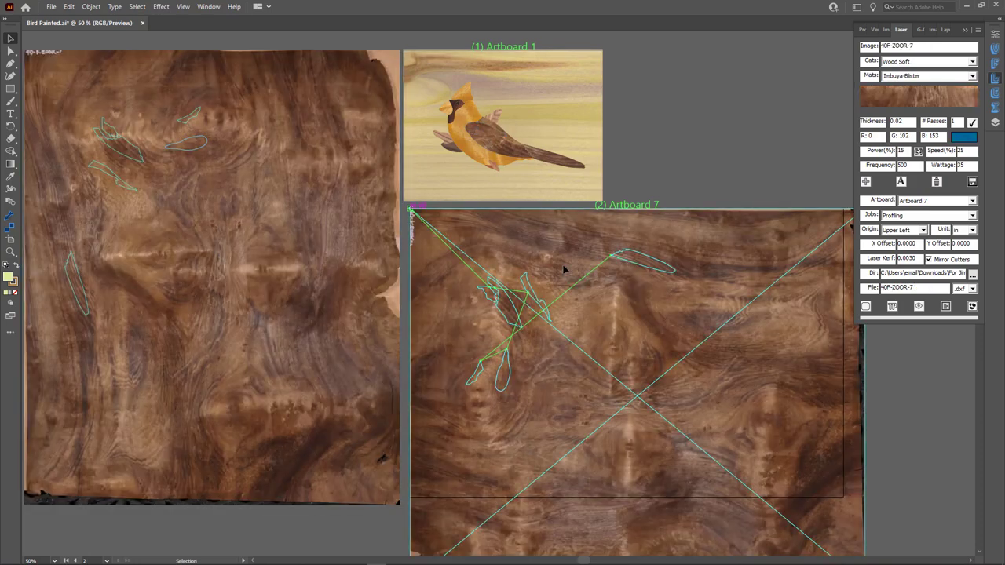
# Step: Hide the Imbuya-Blister image and print its cutters to the engraver at vector power 15
pyautogui.click(919, 307)
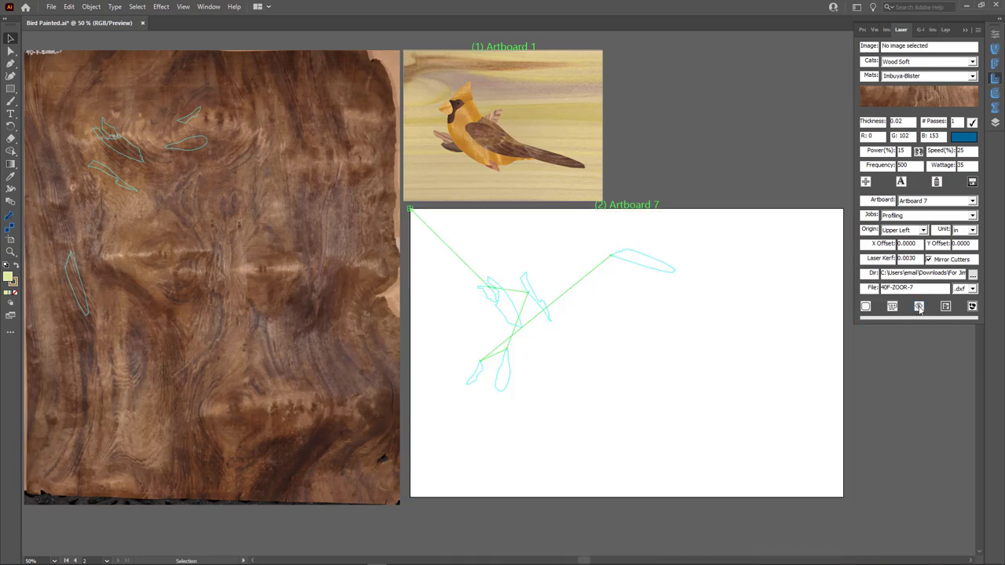
pyautogui.click(51, 7)
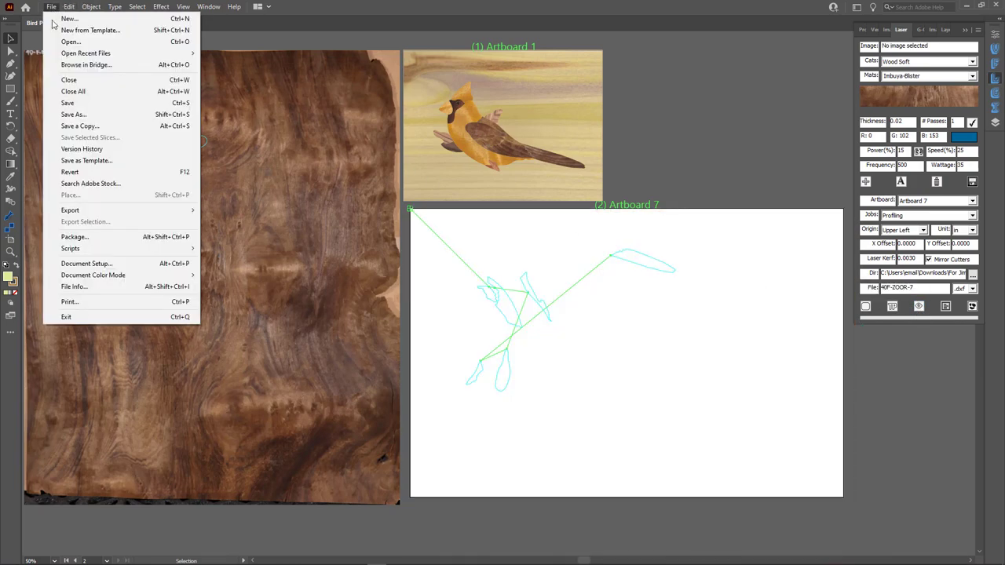
pyautogui.click(104, 302)
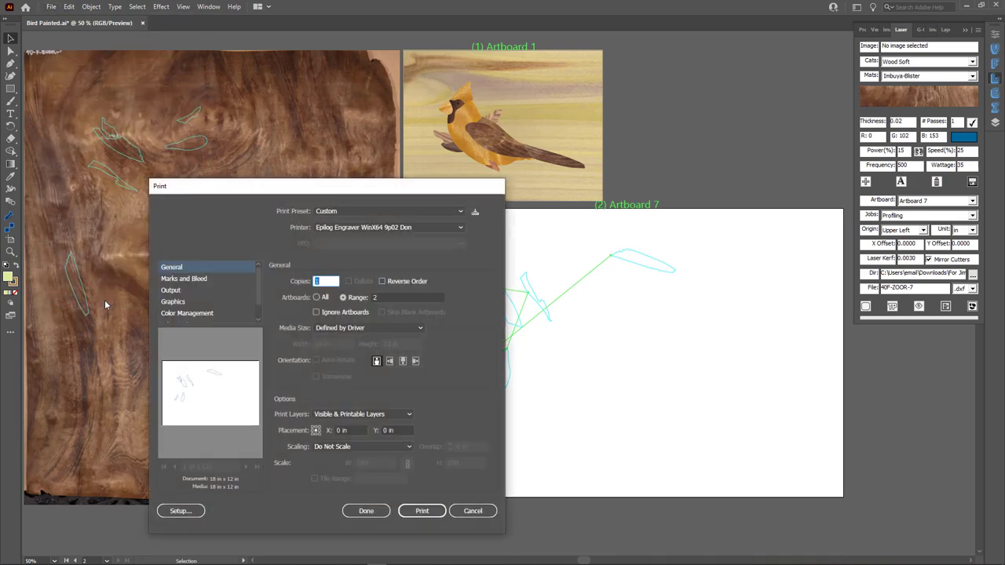
pyautogui.click(180, 511)
pyautogui.click(361, 288)
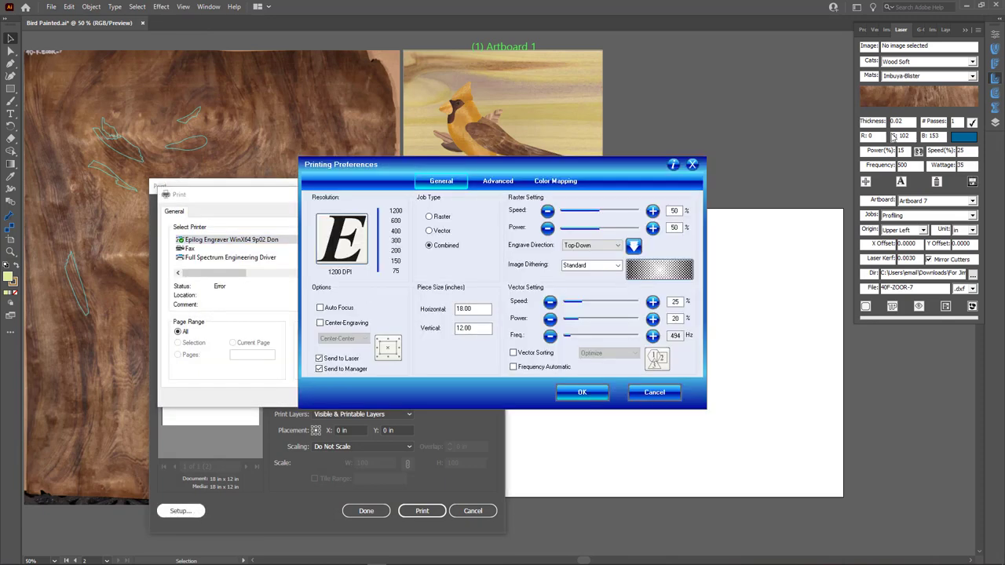
pyautogui.doubleClick(669, 318)
pyautogui.write('15')
pyautogui.click(589, 392)
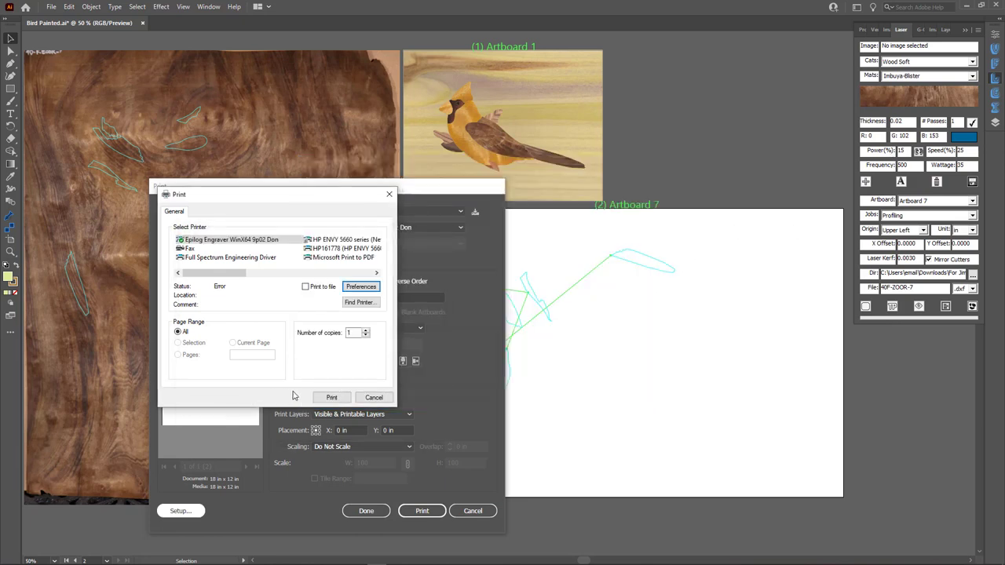
pyautogui.click(331, 397)
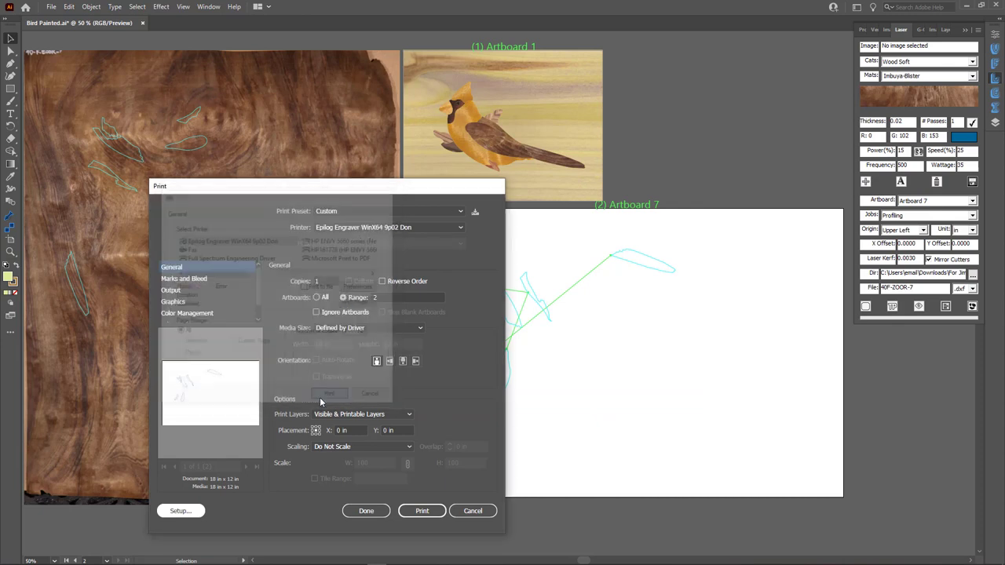
pyautogui.click(427, 514)
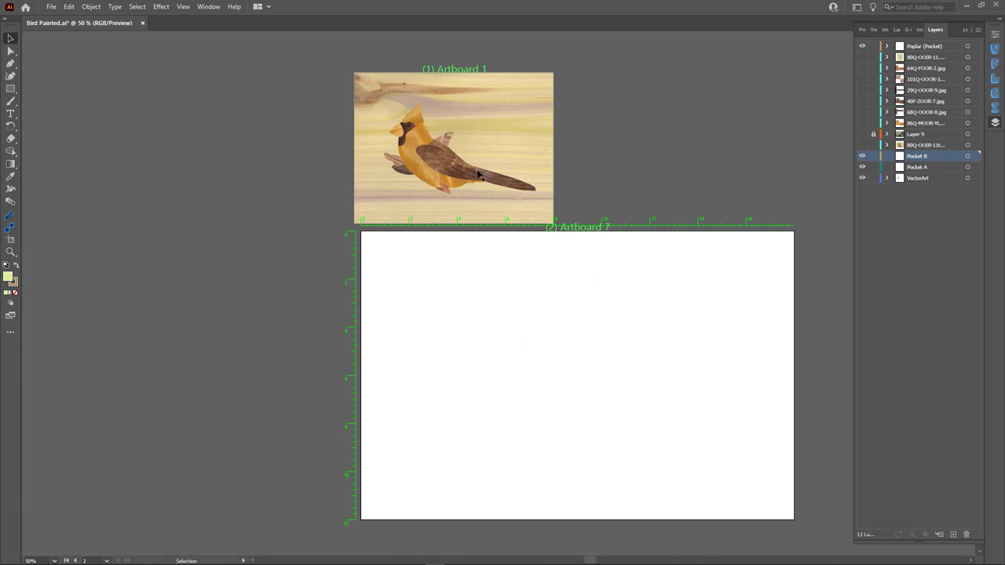
# Step: Restore the Movingui wood image and export its cutter paths as .svg file 86Q-MOOR-YLAH-8
pyautogui.hotkey('ctrl', 'z')
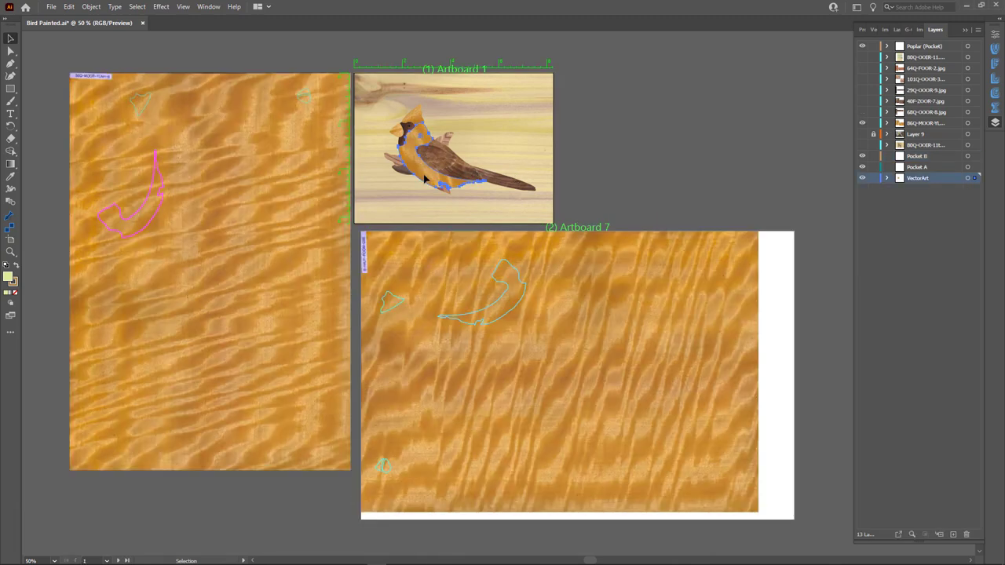
pyautogui.click(710, 246)
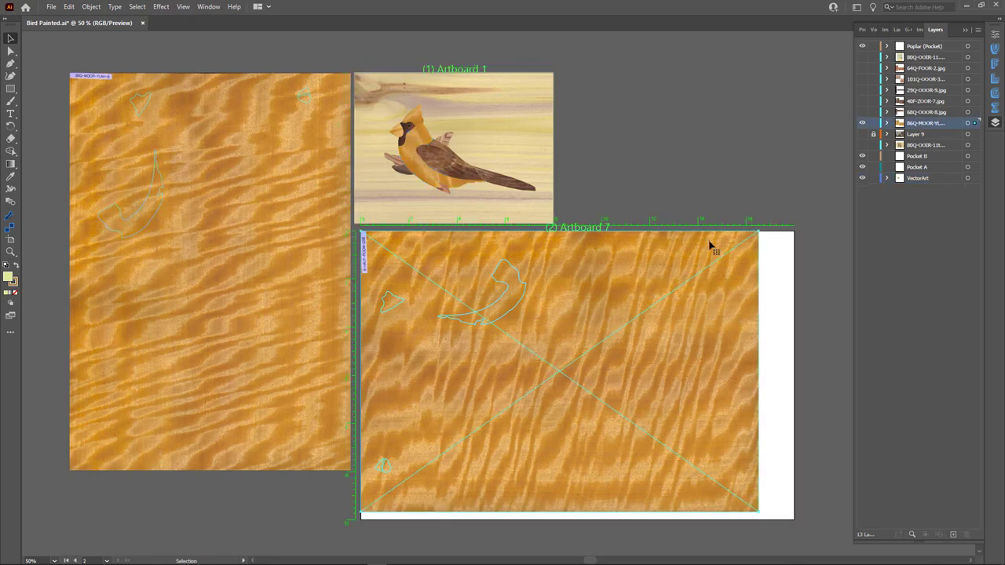
pyautogui.click(995, 79)
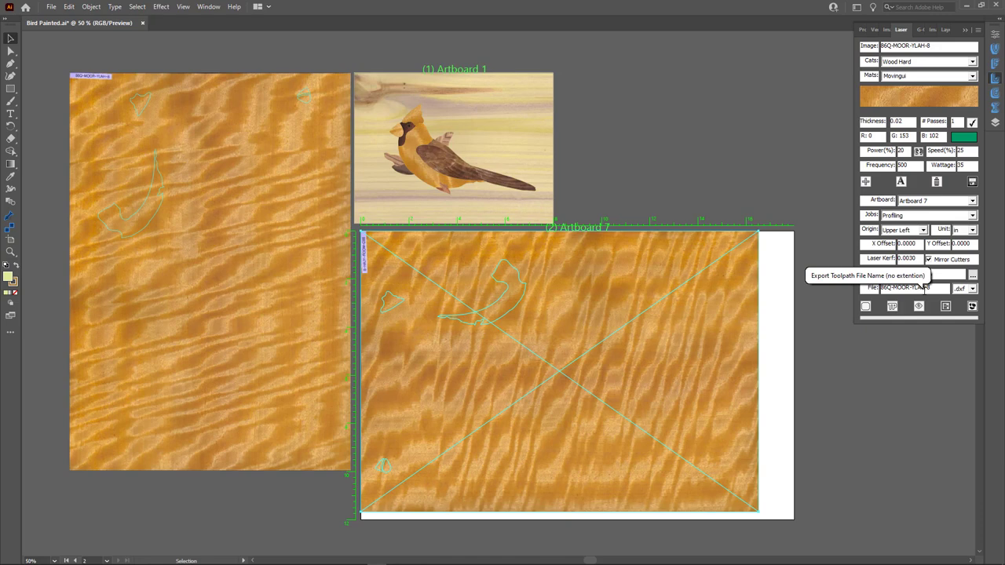
pyautogui.click(971, 289)
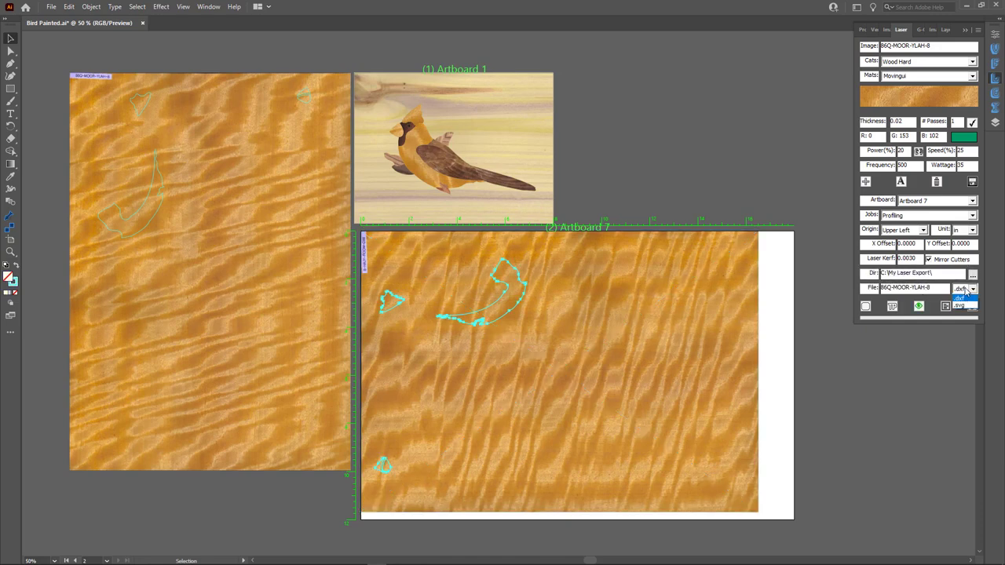
pyautogui.click(964, 308)
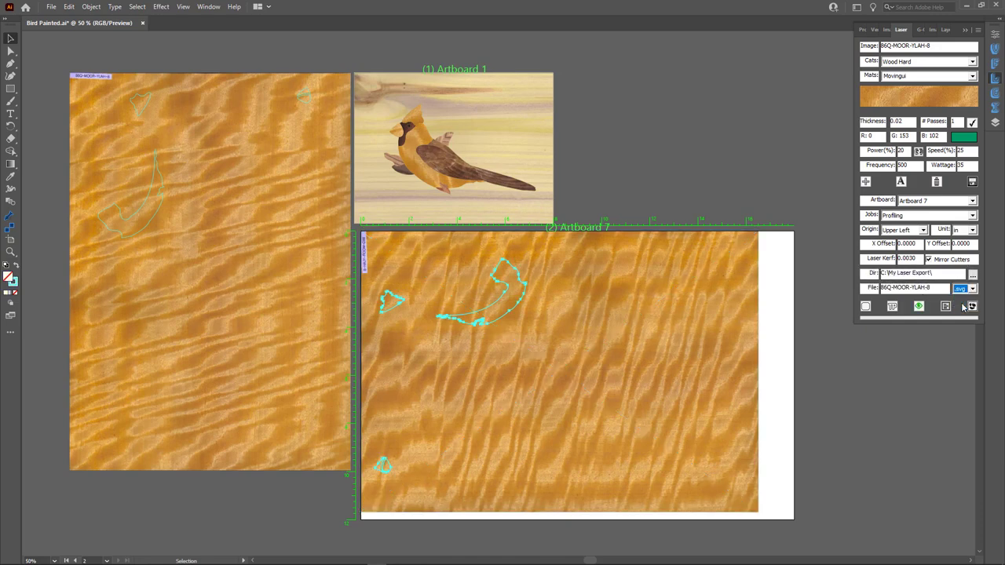
pyautogui.click(947, 311)
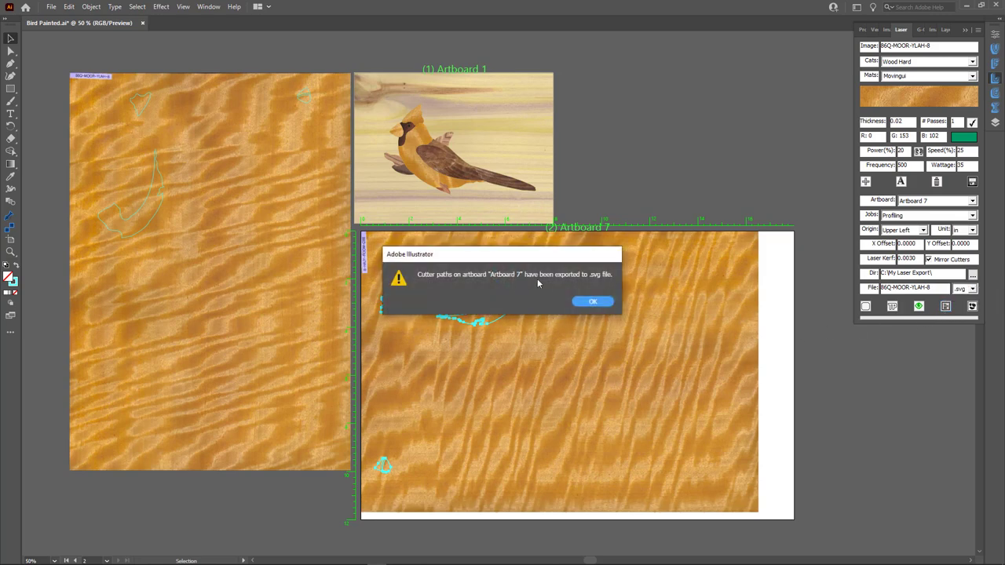
pyautogui.click(596, 302)
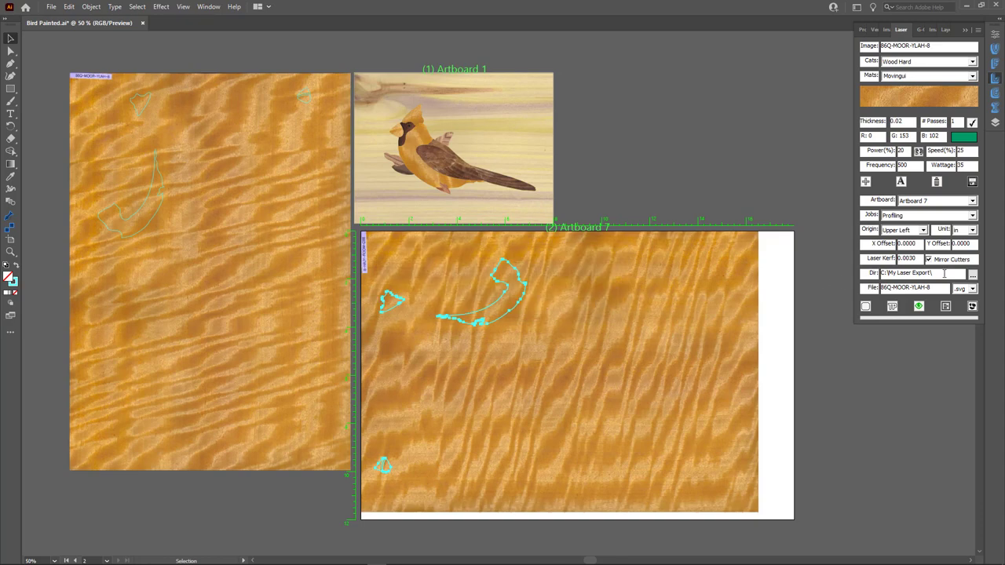
# Step: Open C:\My Laser Export and drag 86Q-MOOR-YLAH-8.svg into Illustrator
pyautogui.click(875, 275)
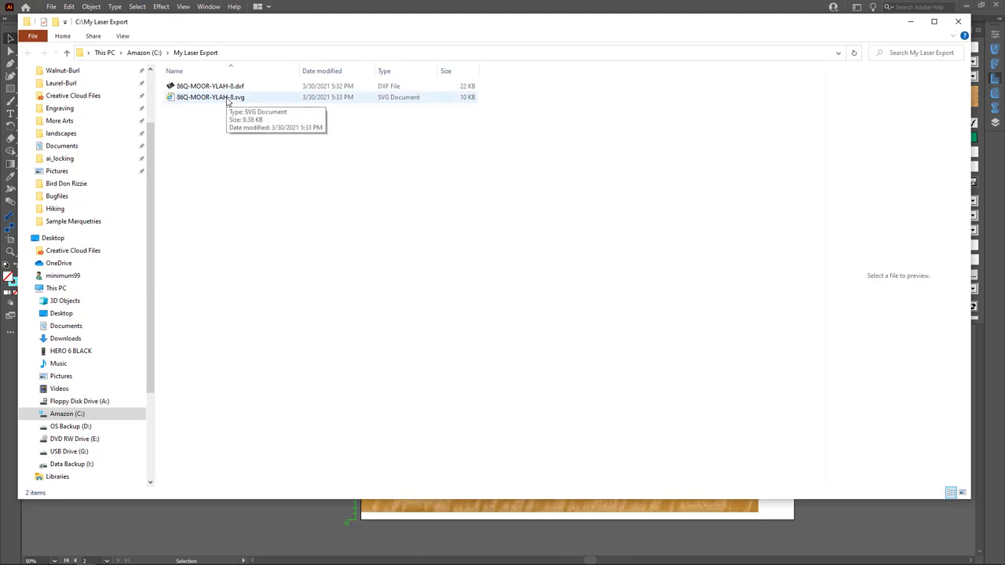
pyautogui.moveTo(228, 100); pyautogui.dragTo(180, 537)
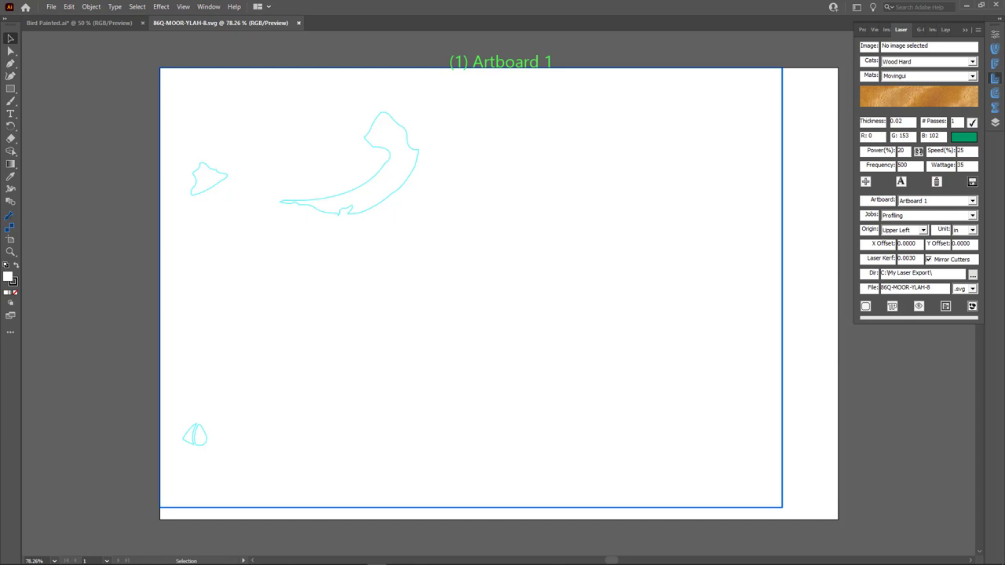
# Step: Close the SVG document, select the bird artwork, and try copying it, dismissing the unlock warning
pyautogui.hotkey('ctrl', 'w')
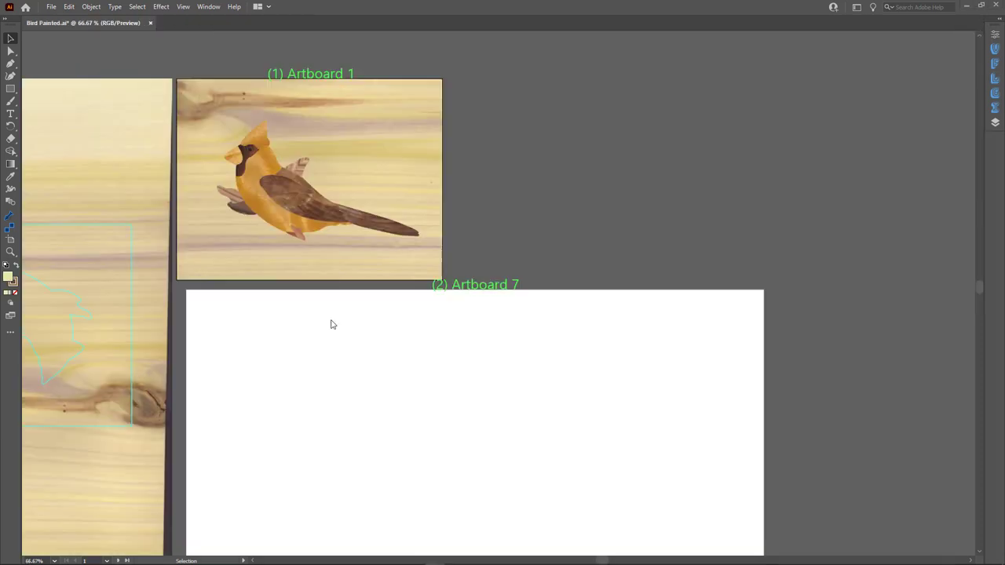
pyautogui.click(363, 134)
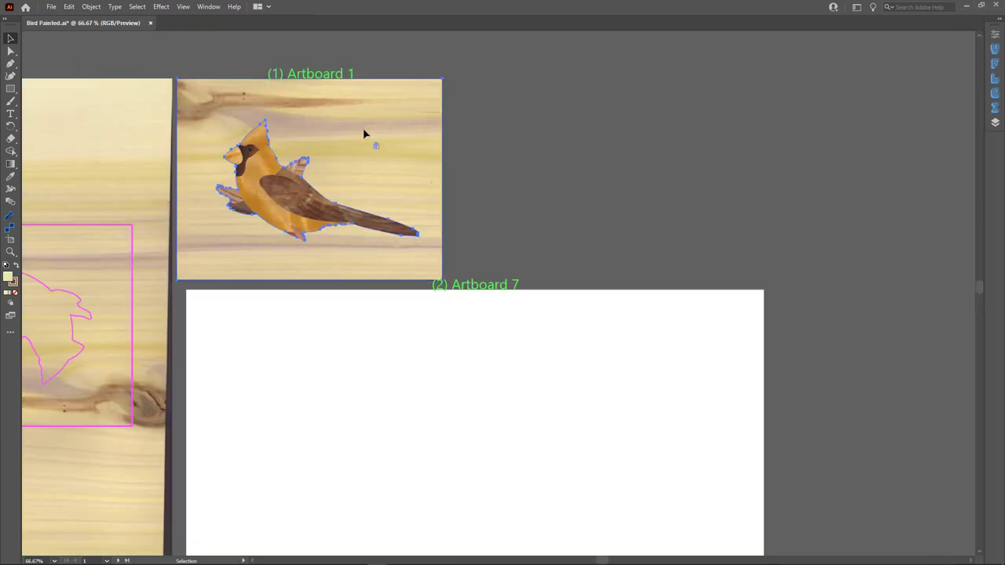
pyautogui.click(69, 6)
pyautogui.click(90, 58)
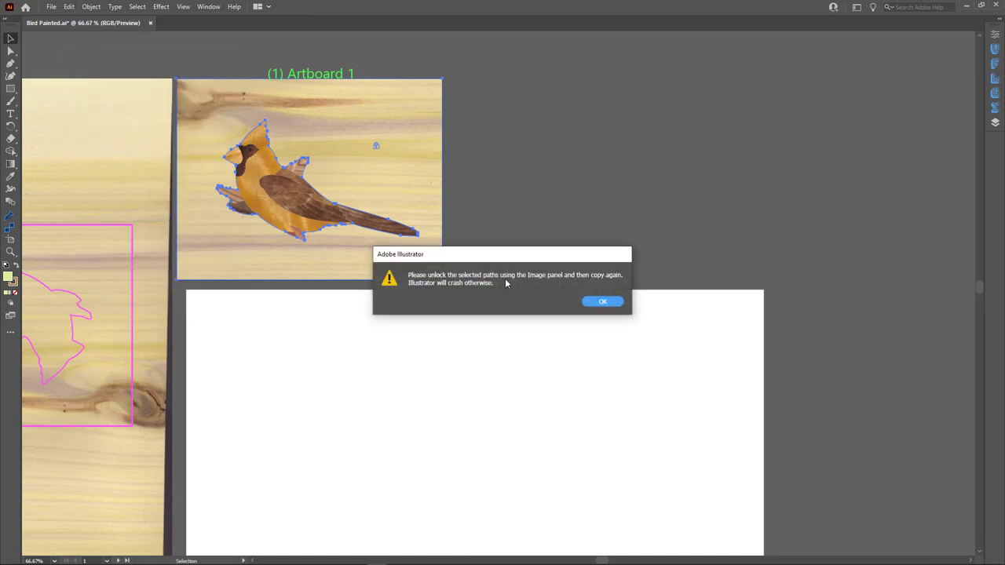
pyautogui.click(602, 303)
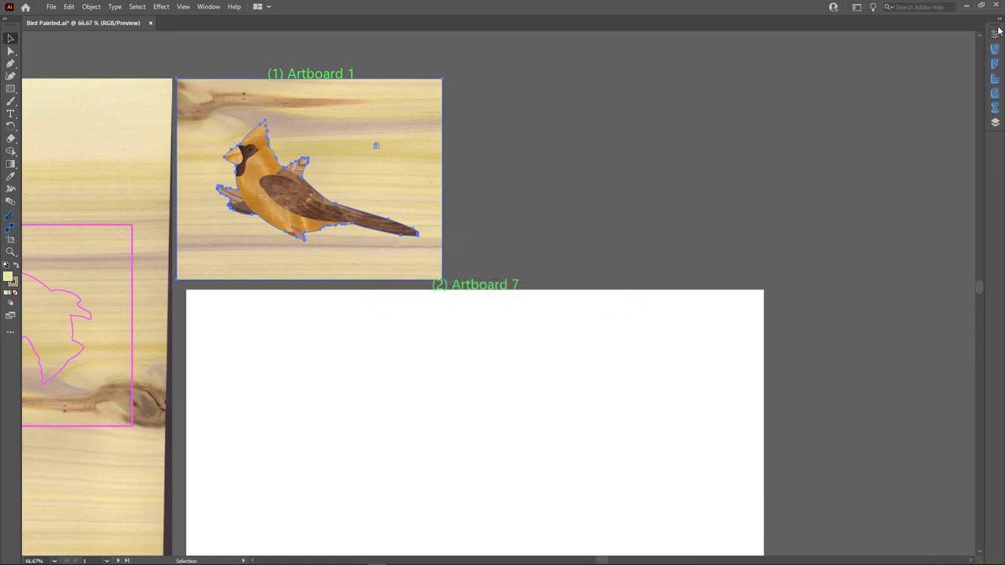
# Step: Unlock the bird paths from the wood image panel, then copy and paste the artwork
pyautogui.click(995, 106)
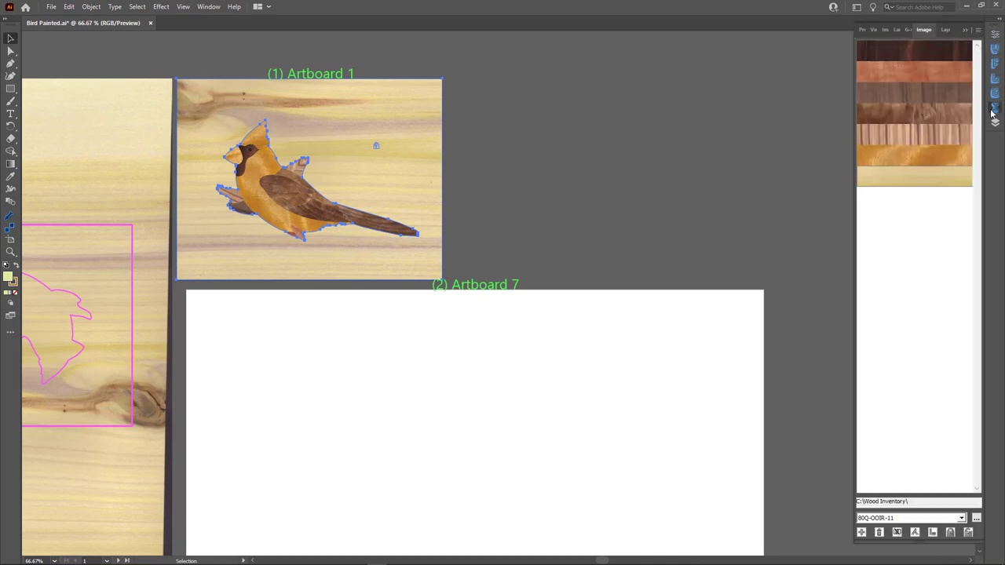
pyautogui.click(968, 533)
pyautogui.click(70, 9)
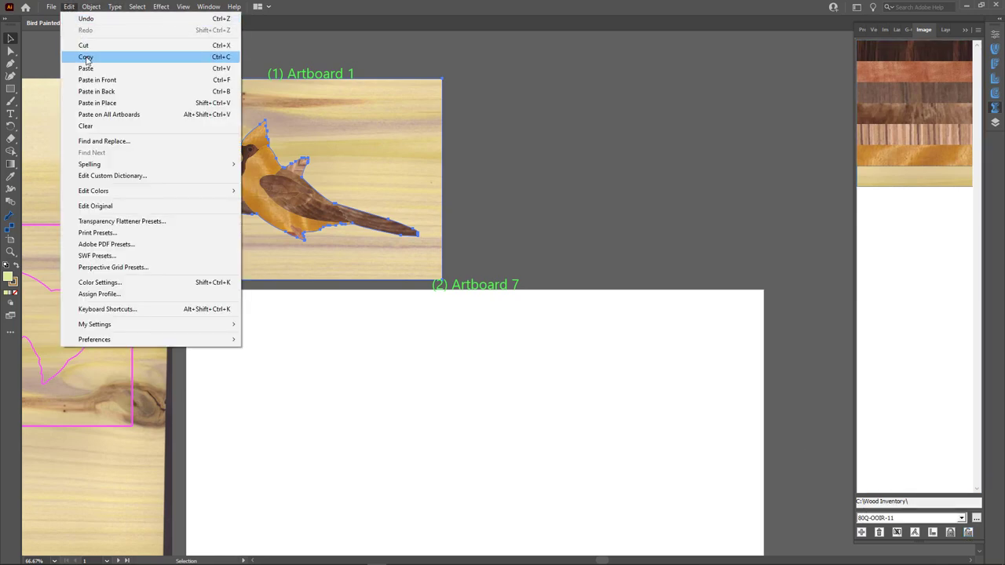
pyautogui.click(86, 58)
pyautogui.click(69, 7)
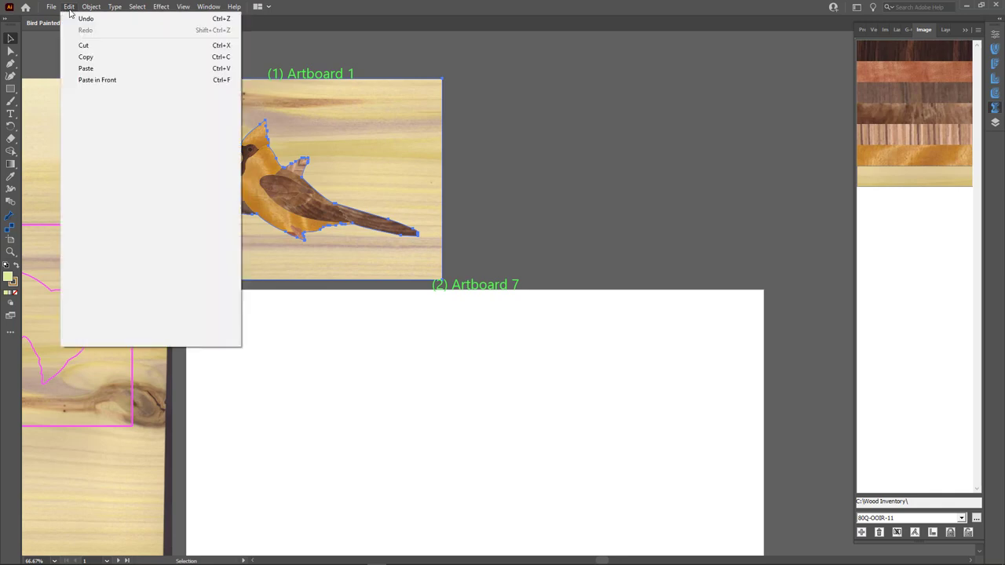
pyautogui.click(92, 70)
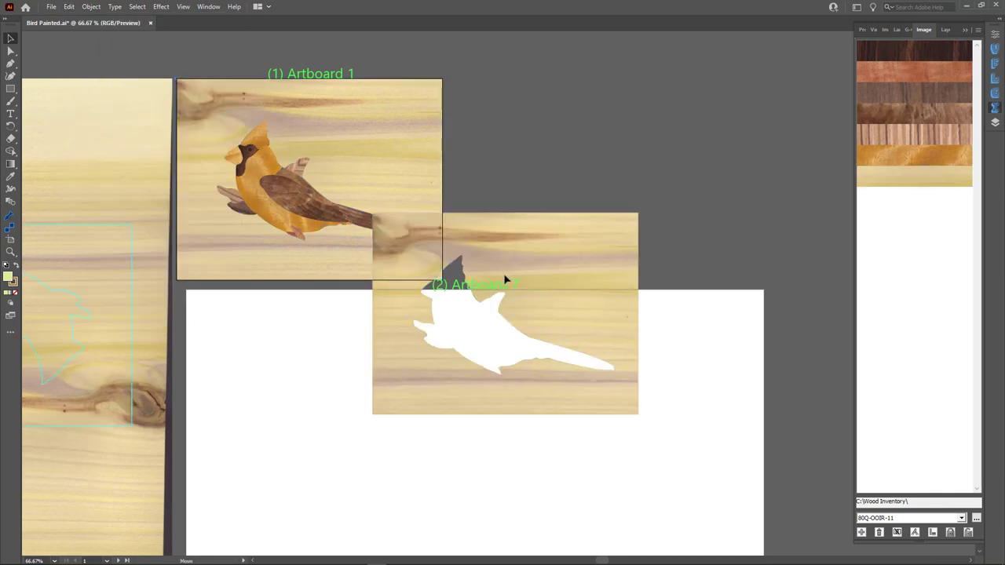
# Step: Move the pasted piece onto Artboard 7 and send it to a newly created layer
pyautogui.moveTo(505, 275); pyautogui.dragTo(364, 354)
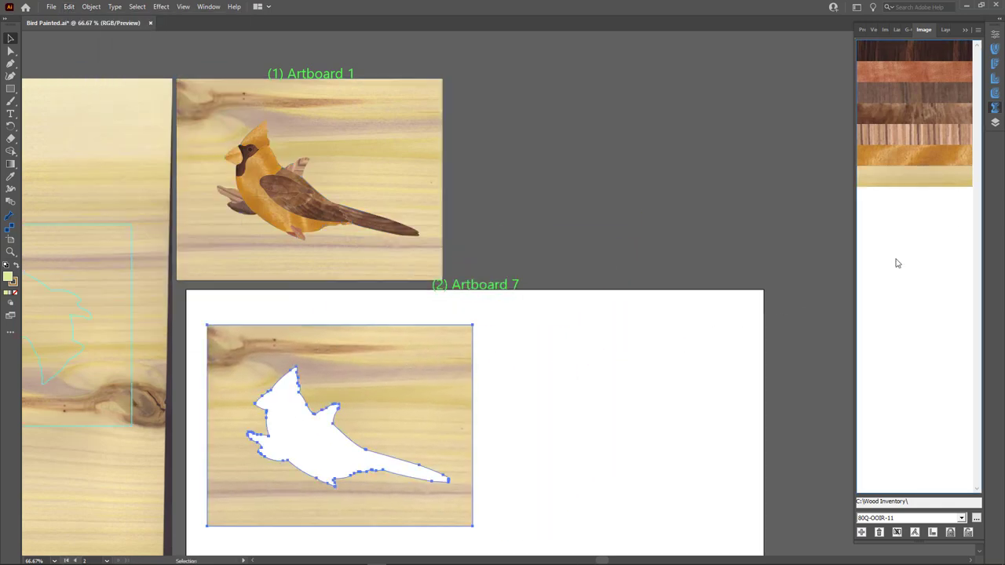
pyautogui.click(994, 124)
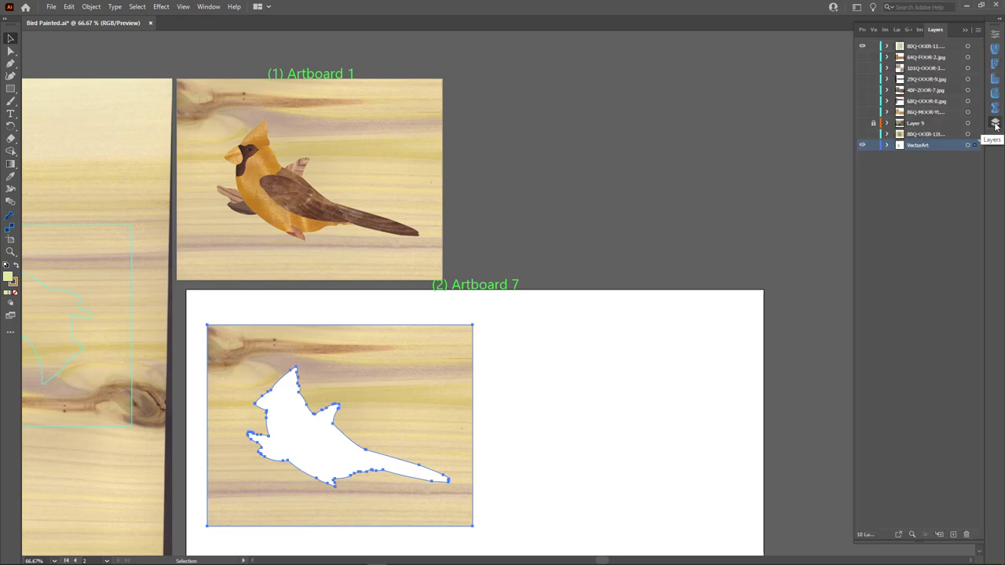
pyautogui.click(954, 534)
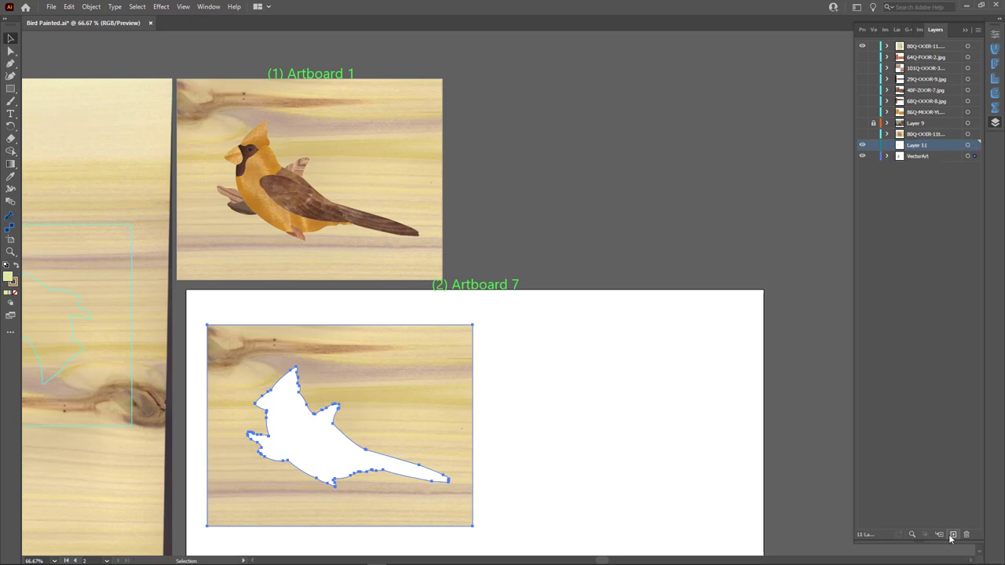
pyautogui.rightClick(437, 414)
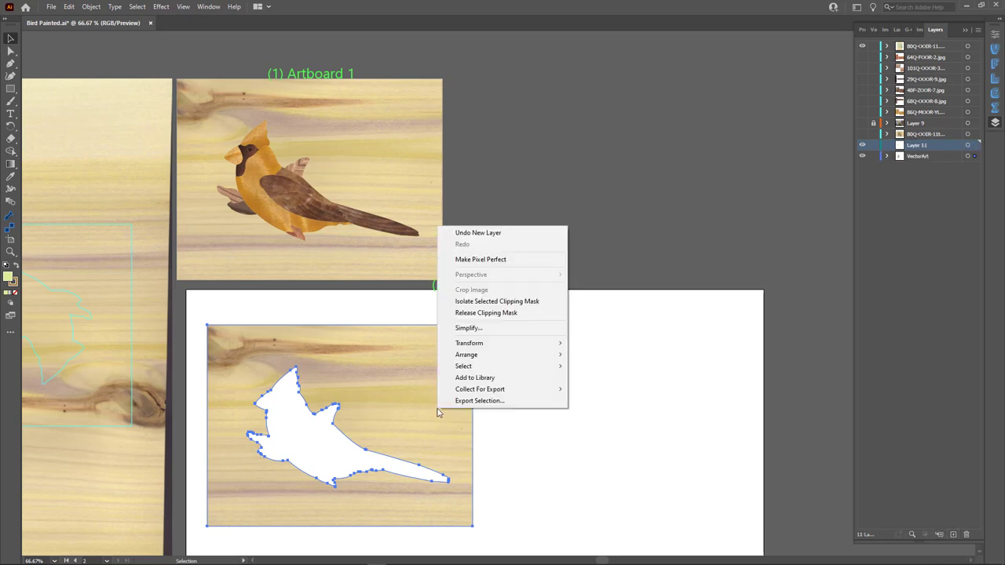
pyautogui.moveTo(508, 359)
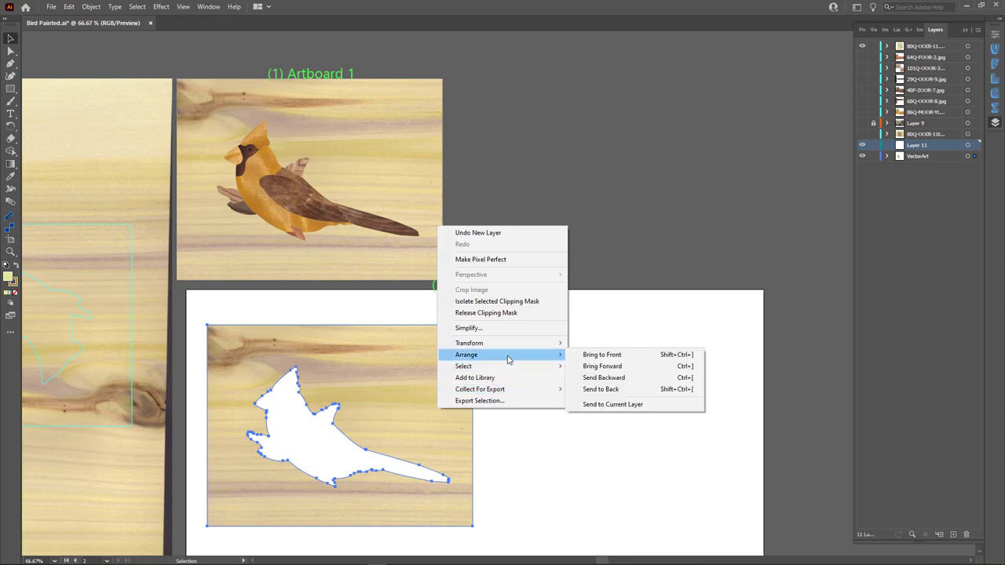
pyautogui.click(644, 405)
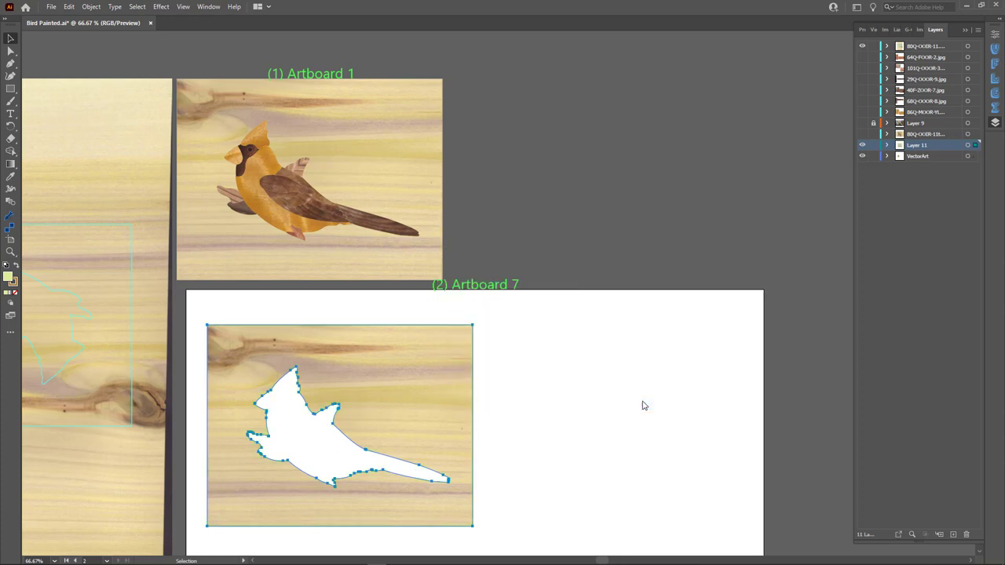
# Step: Rename the new layer Pocket A and release the pasted piece's clipping mask
pyautogui.doubleClick(925, 146)
pyautogui.write('Bi')
pyautogui.write('c')
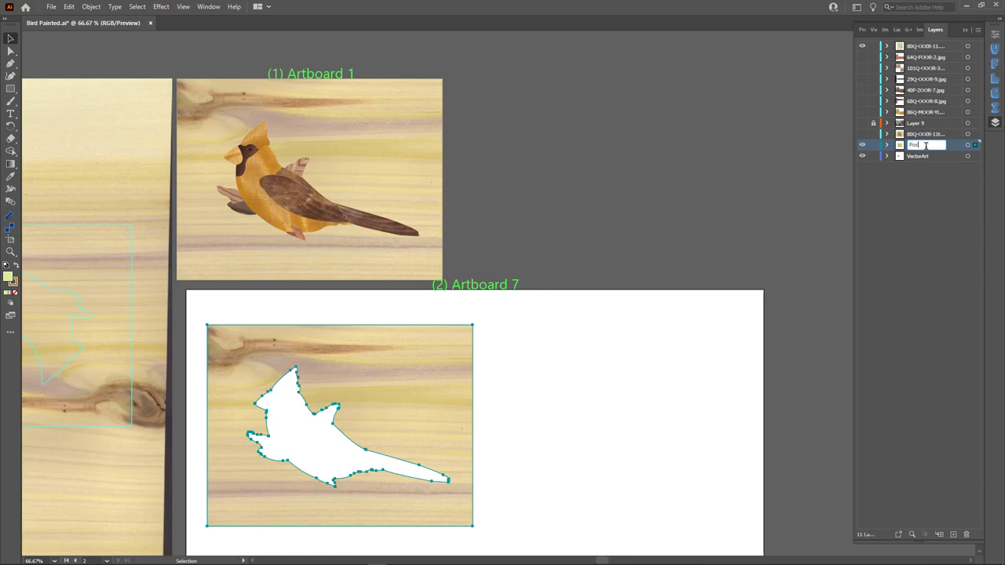
pyautogui.write('ket')
pyautogui.press('Return')
pyautogui.rightClick(410, 390)
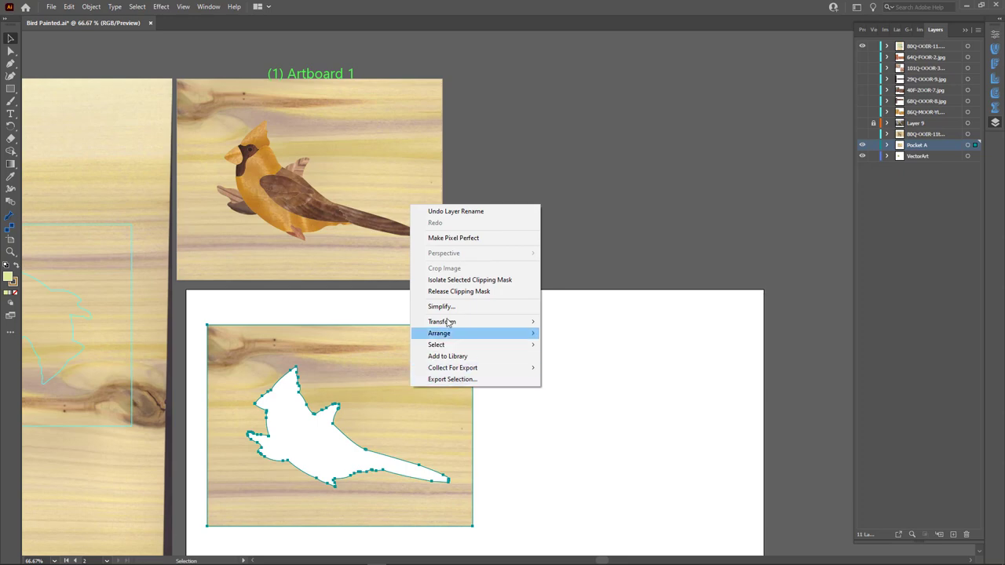
pyautogui.click(461, 292)
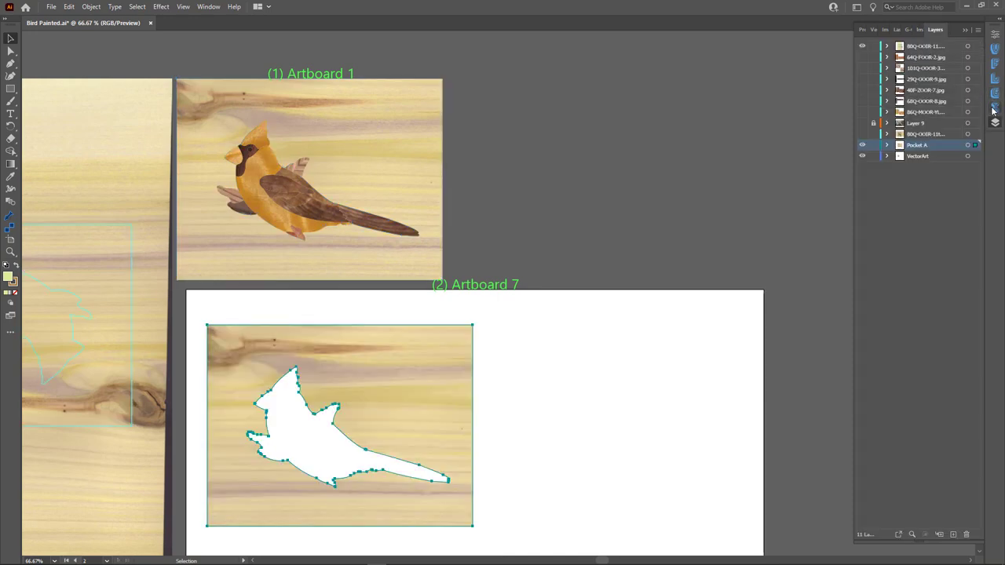
# Step: Remove the wood image from the rectangle using the wood image panel
pyautogui.click(993, 109)
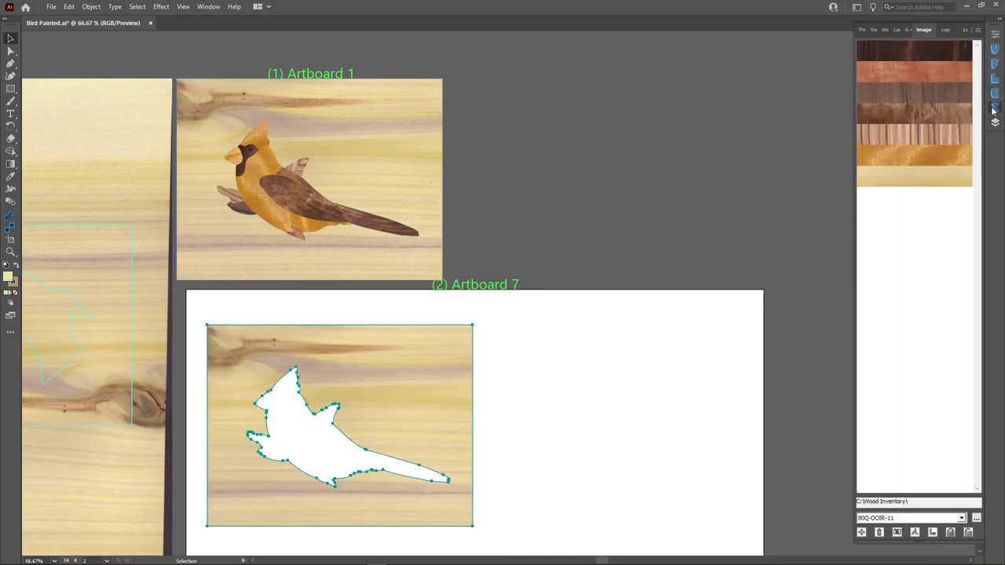
pyautogui.click(897, 532)
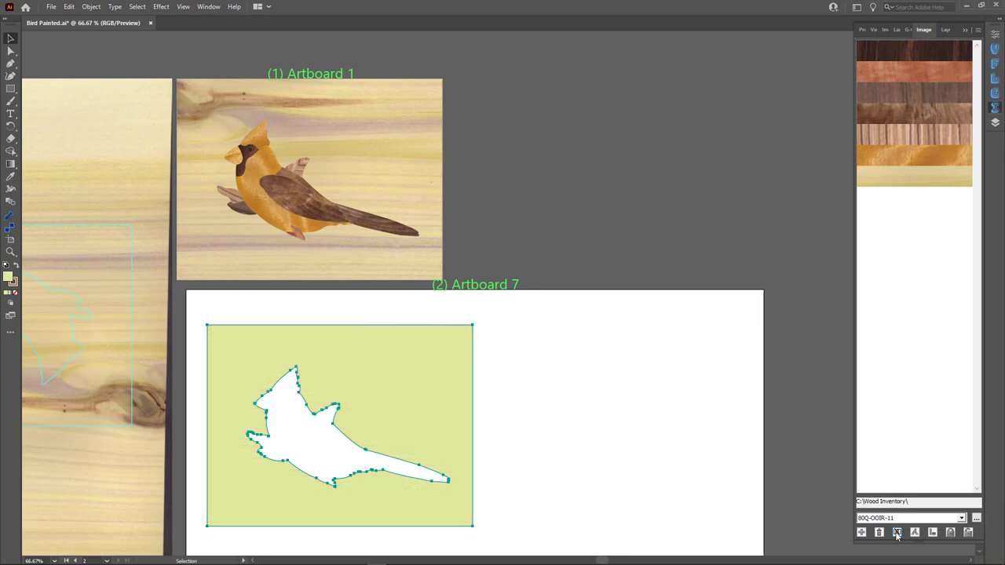
pyautogui.click(532, 413)
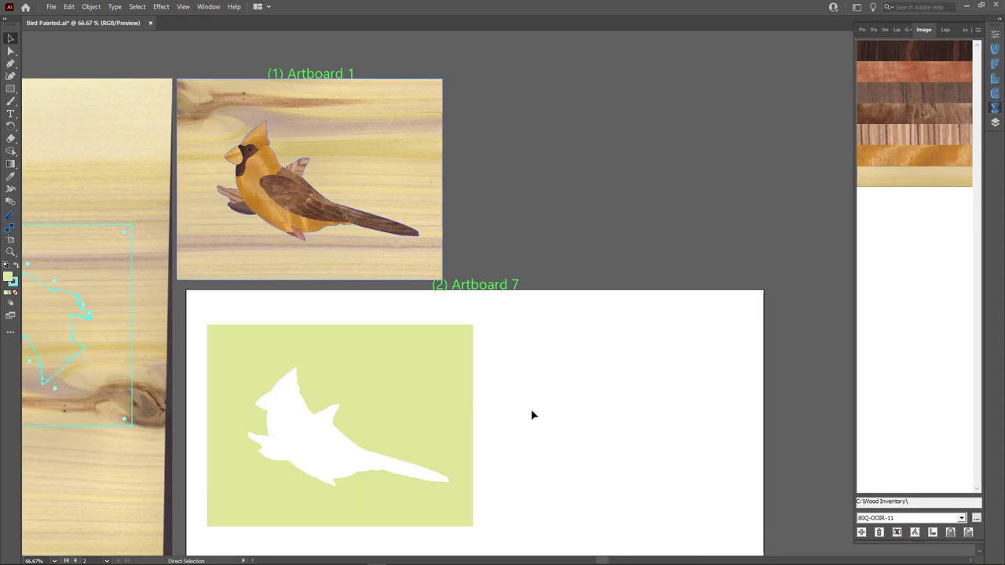
# Step: Release the compound path and drag the bird shape to the right of the rectangle
pyautogui.click(411, 383)
pyautogui.rightClick(411, 382)
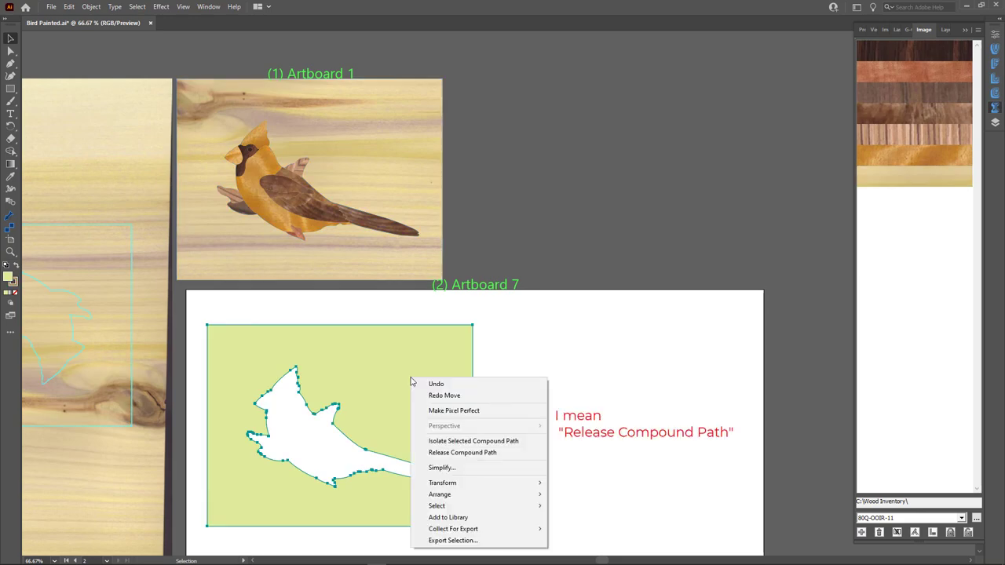
pyautogui.click(445, 455)
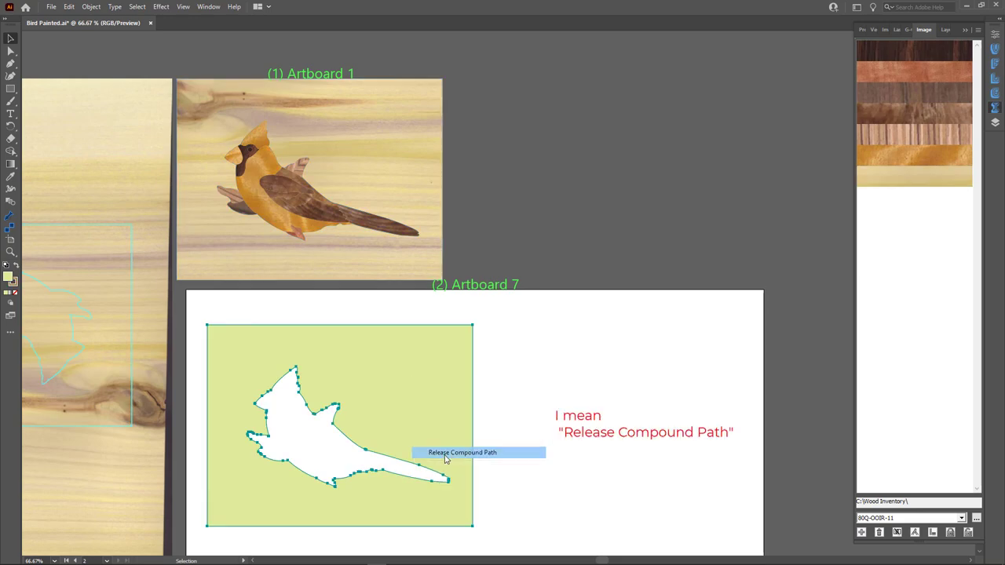
pyautogui.click(525, 428)
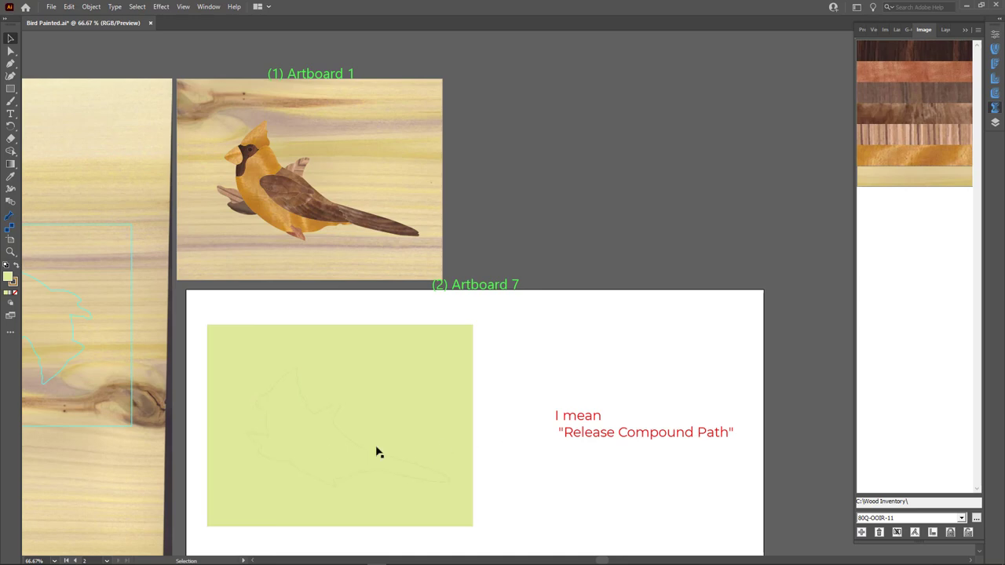
pyautogui.moveTo(309, 451); pyautogui.dragTo(572, 429)
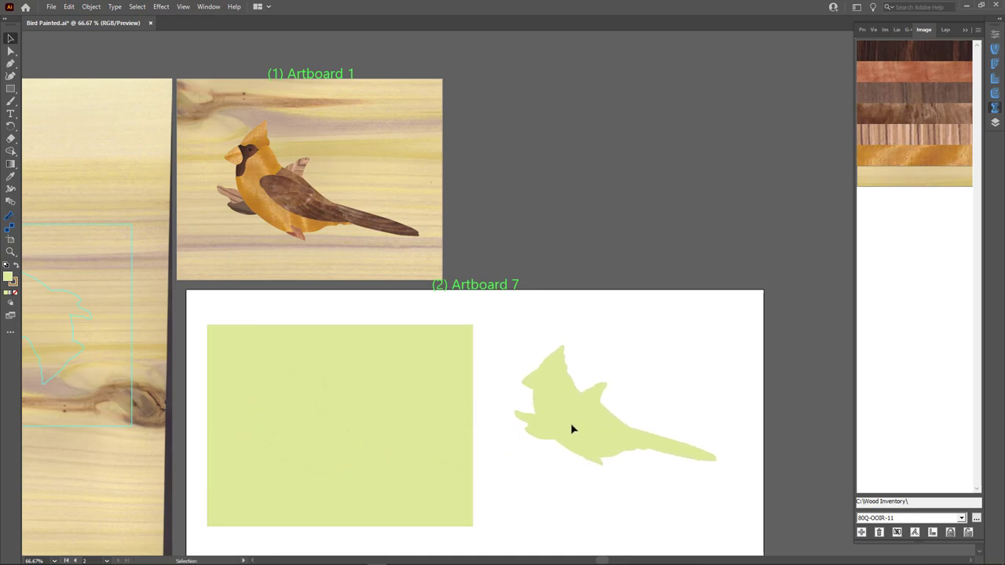
pyautogui.click(570, 511)
pyautogui.scroll(-1, 570, 511)
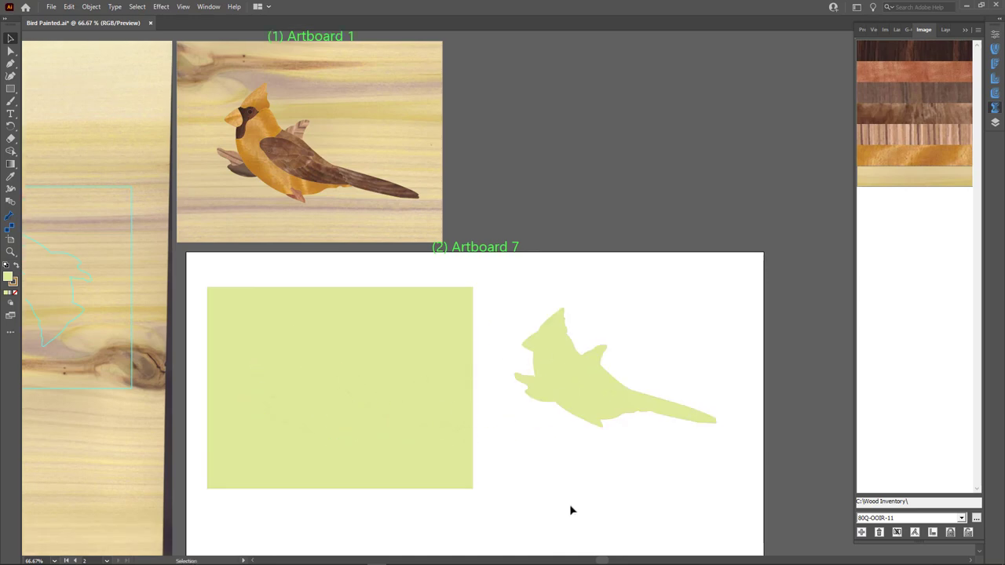
pyautogui.click(994, 124)
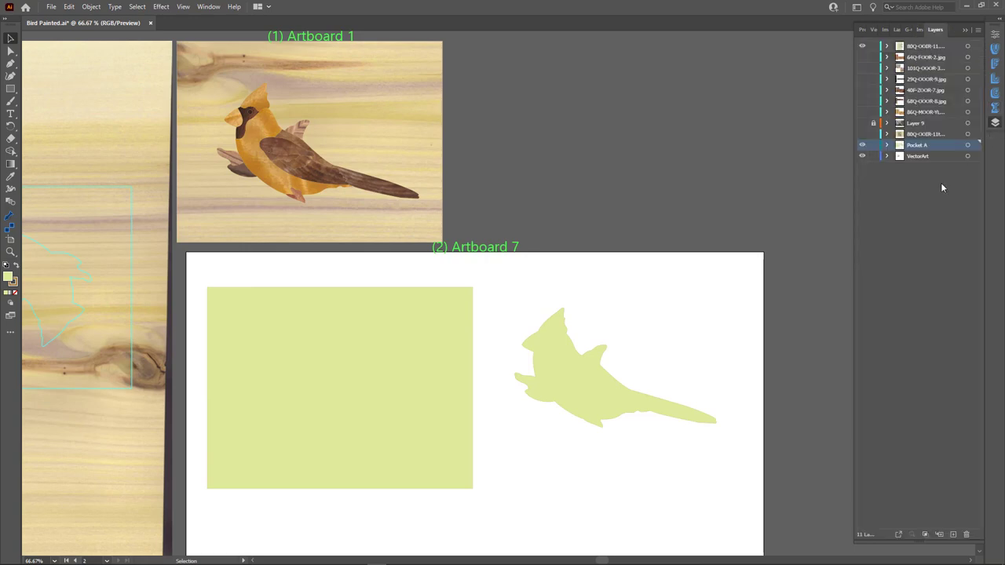
# Step: Create a Pocket B layer, send the bird shape to it, and hide the layer
pyautogui.click(953, 535)
pyautogui.doubleClick(921, 146)
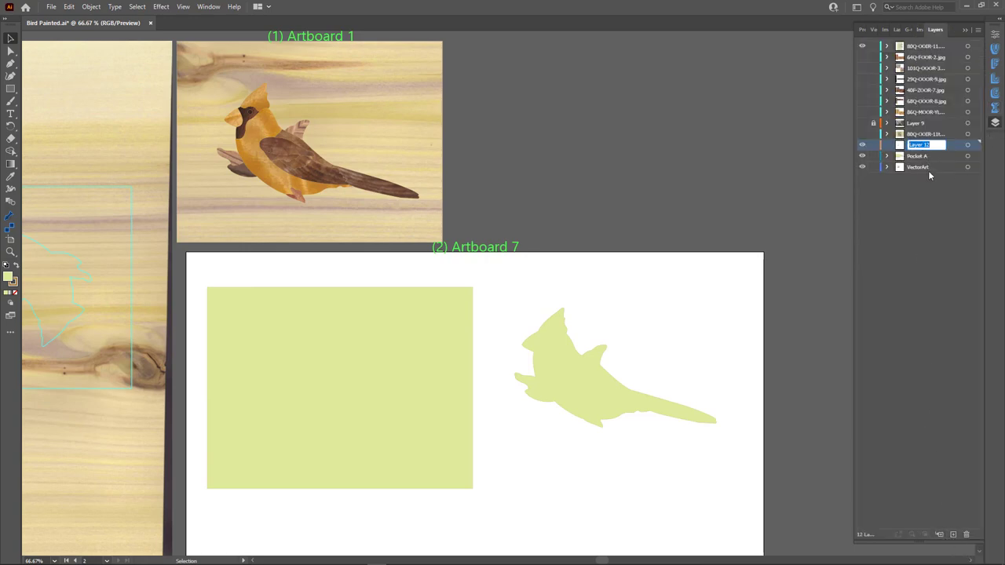
pyautogui.write('Pocket B')
pyautogui.click(603, 393)
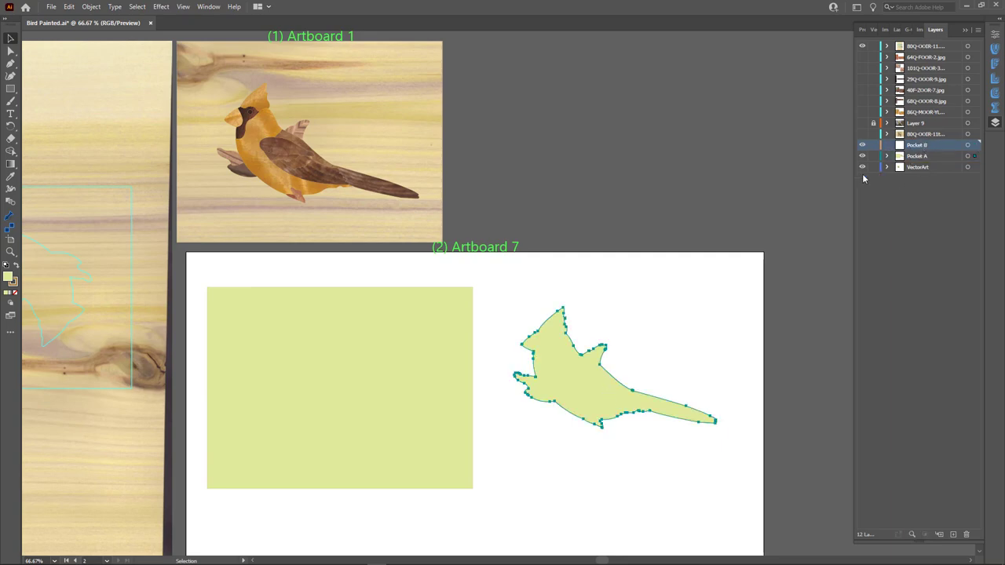
pyautogui.rightClick(657, 338)
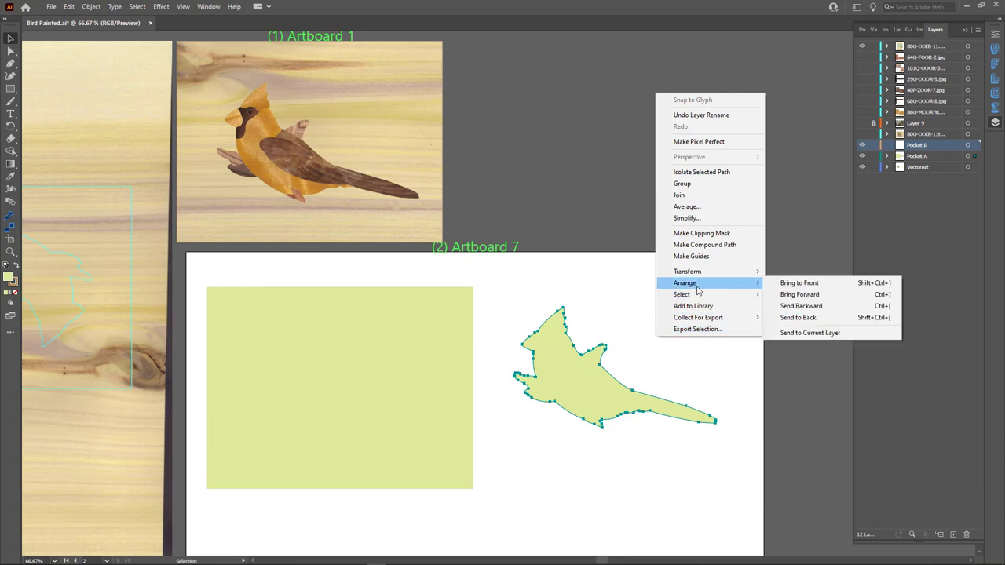
pyautogui.click(810, 333)
pyautogui.click(713, 328)
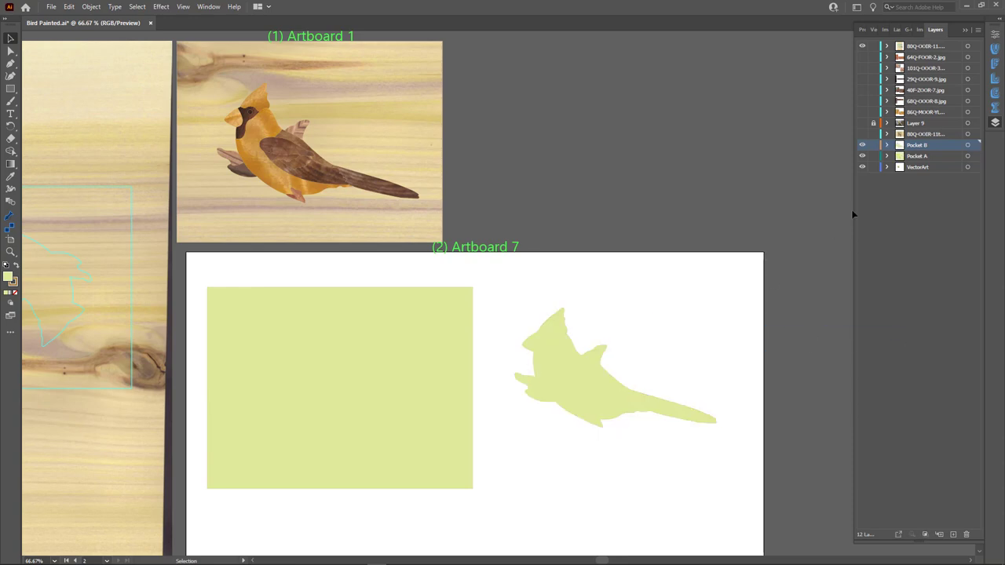
pyautogui.click(862, 145)
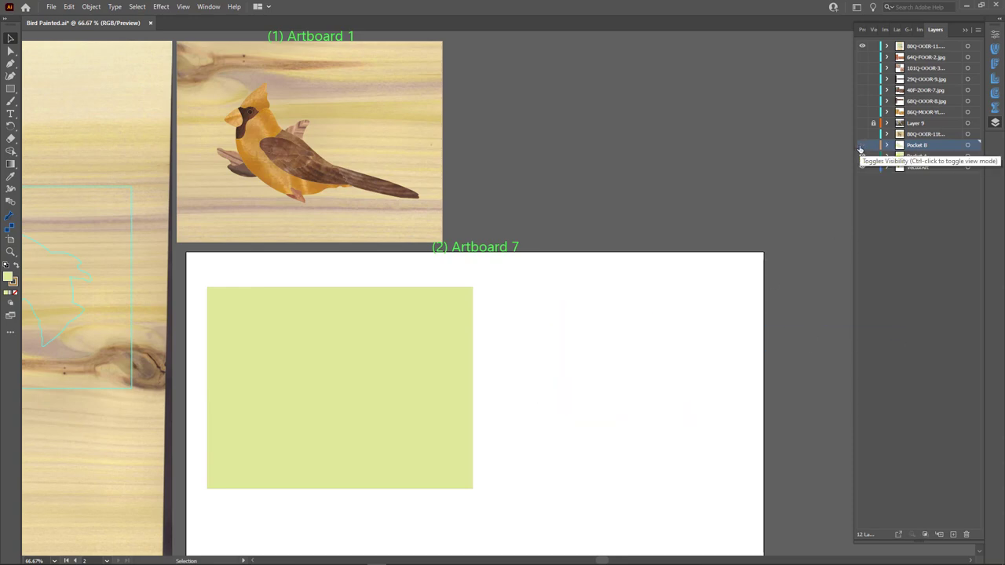
pyautogui.click(380, 397)
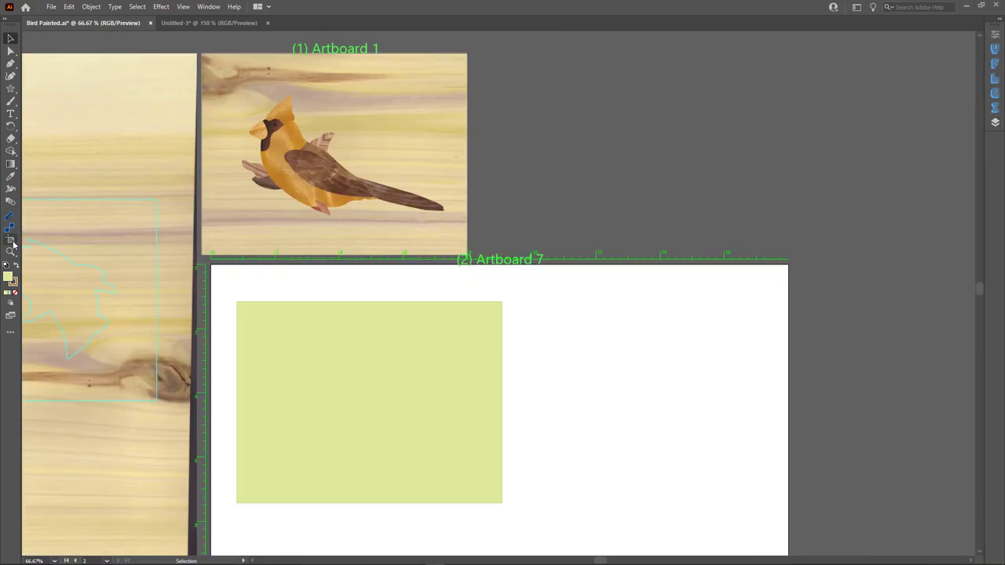
# Step: Draw a new artboard and size it 12 in wide by 8 in high
pyautogui.click(11, 240)
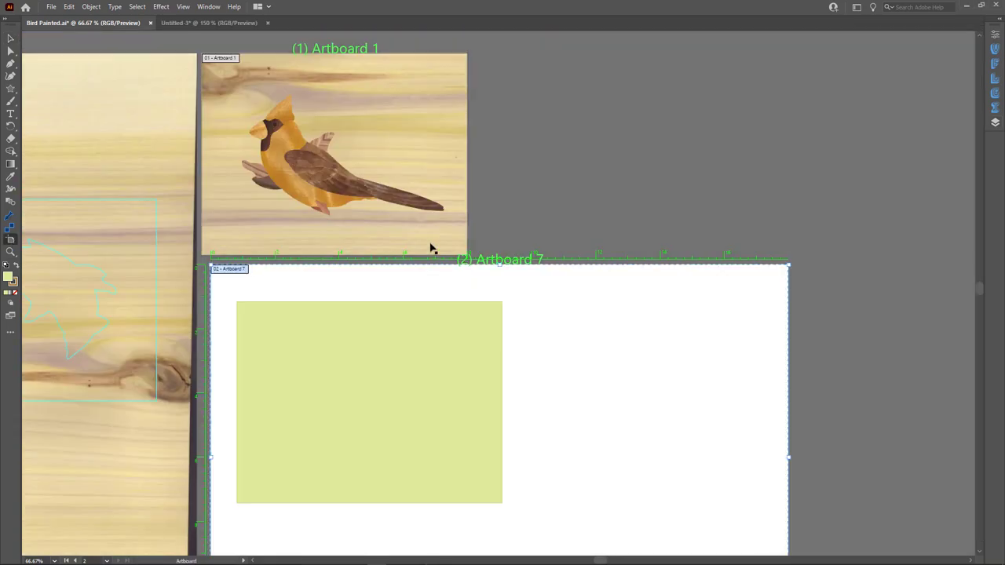
pyautogui.moveTo(476, 256); pyautogui.dragTo(863, 35)
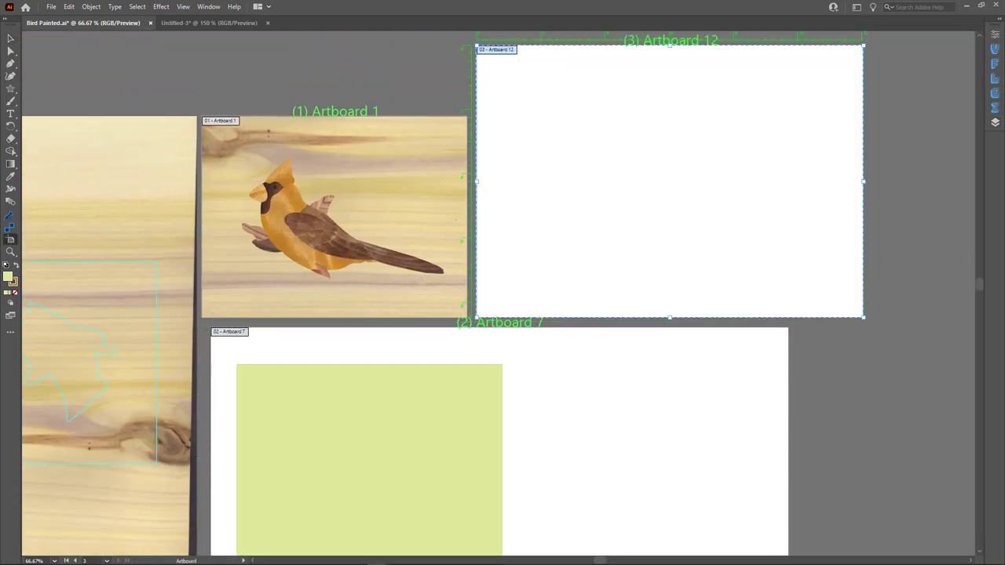
pyautogui.click(995, 34)
pyautogui.click(946, 75)
pyautogui.press('BackSpace')
pyautogui.press('BackSpace')
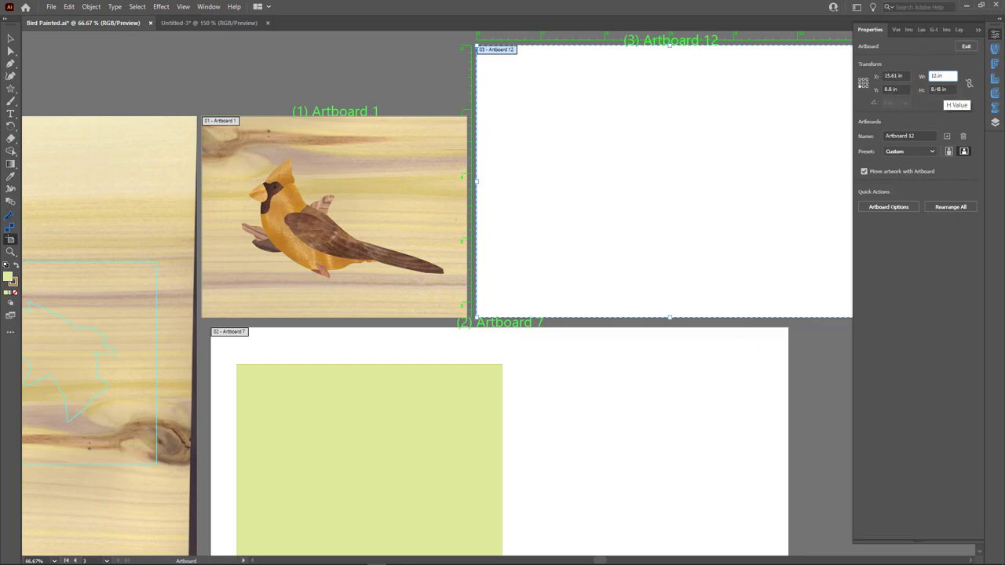
pyautogui.click(949, 89)
pyautogui.write('8')
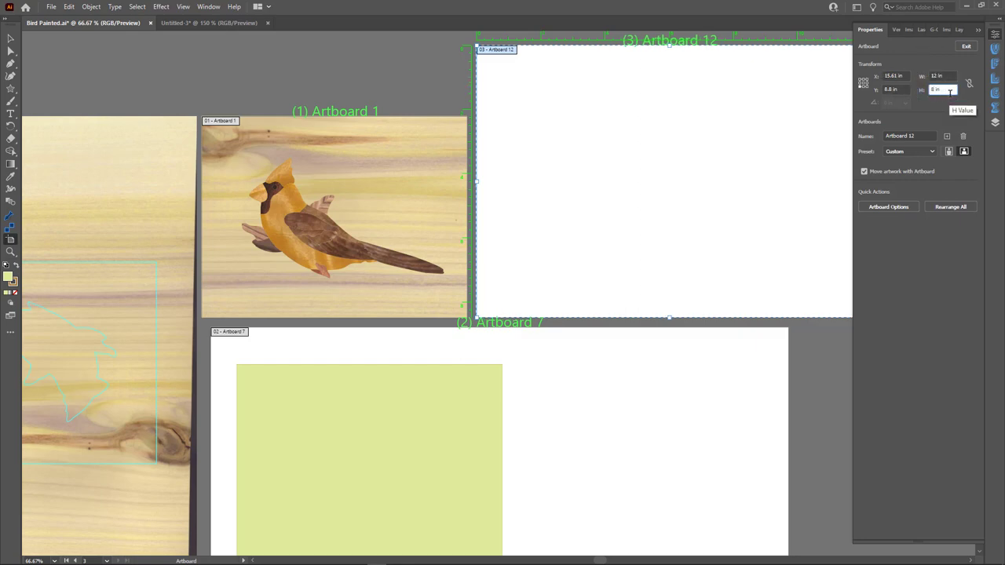
pyautogui.press('Return')
# Step: Move the green rectangle onto Artboard 12 and centre it horizontally and vertically
pyautogui.press('v')
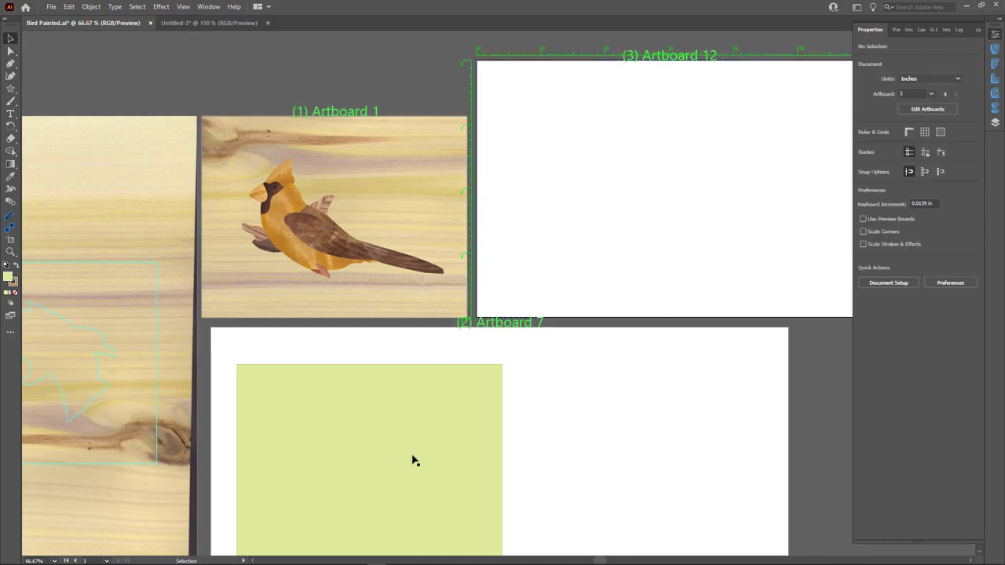
pyautogui.moveTo(414, 459); pyautogui.dragTo(693, 185)
pyautogui.click(810, 139)
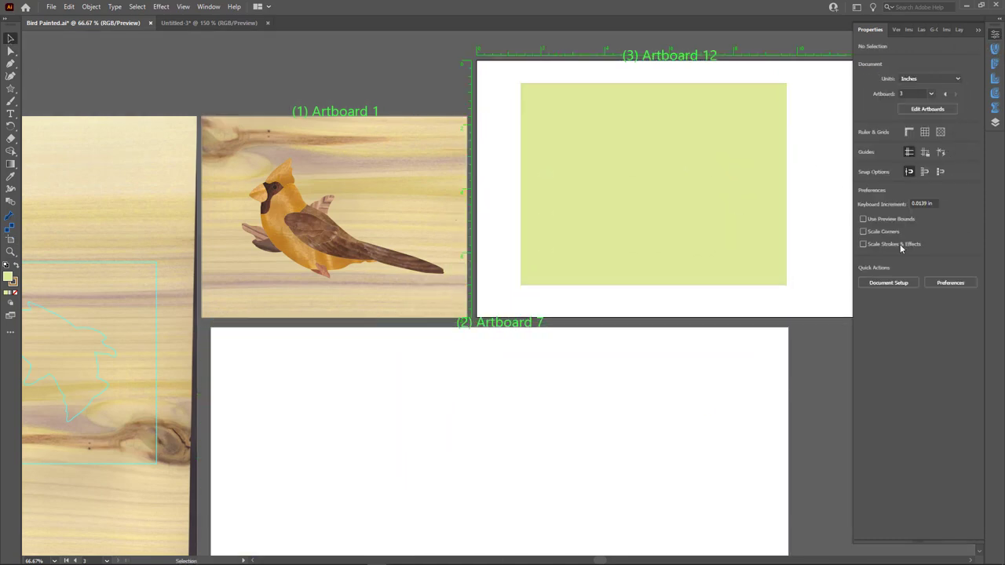
pyautogui.click(726, 244)
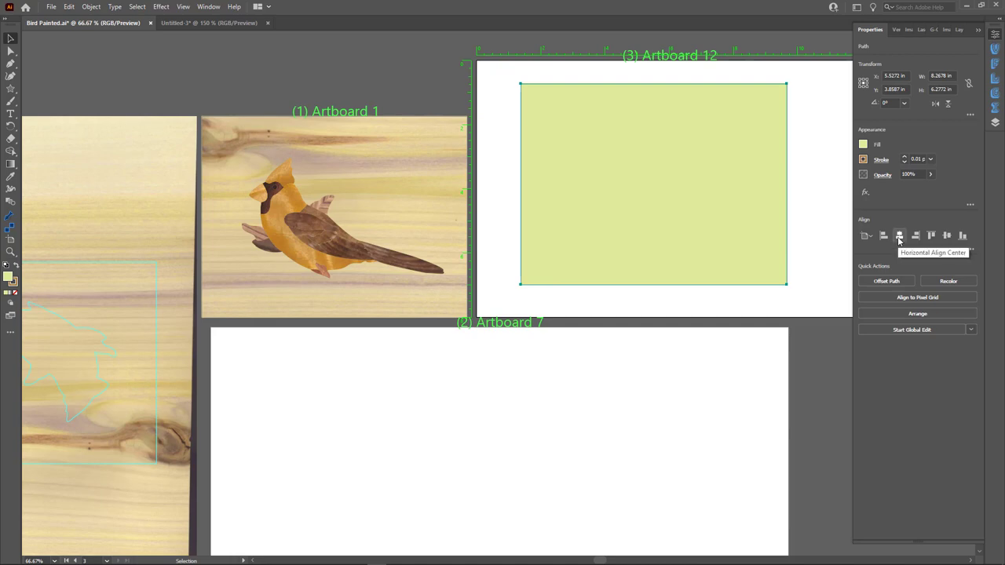
pyautogui.click(899, 235)
pyautogui.click(947, 239)
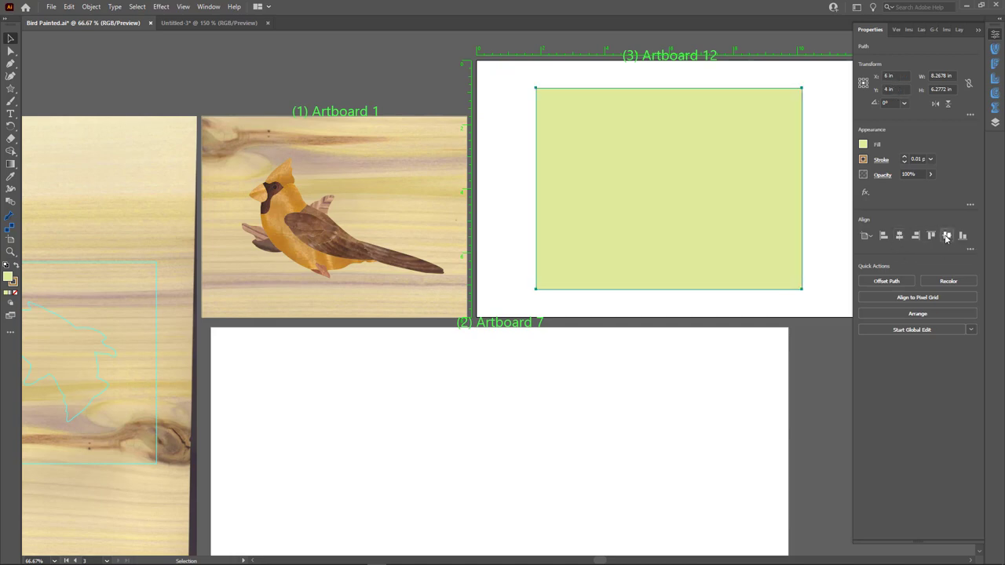
pyautogui.click(825, 284)
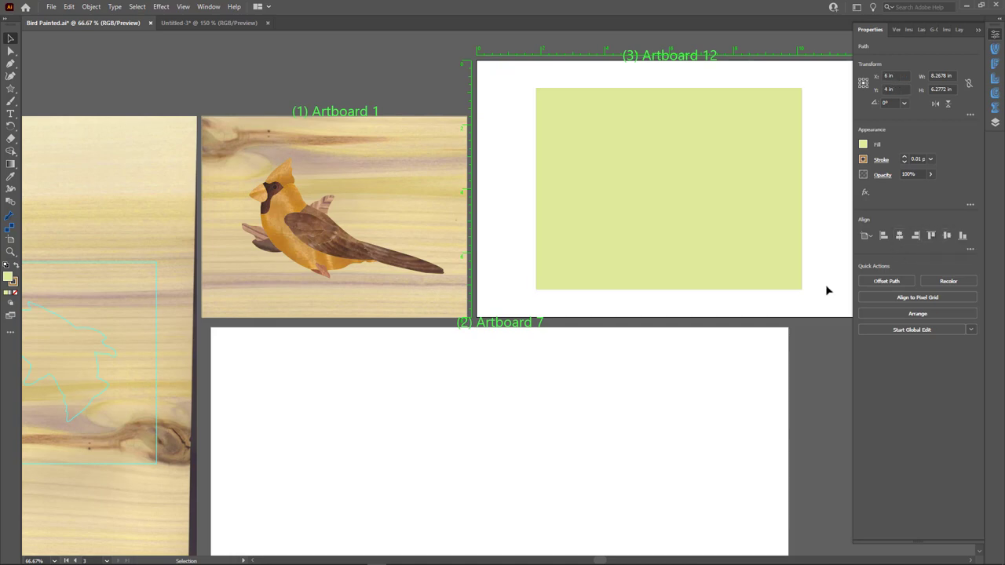
pyautogui.click(688, 227)
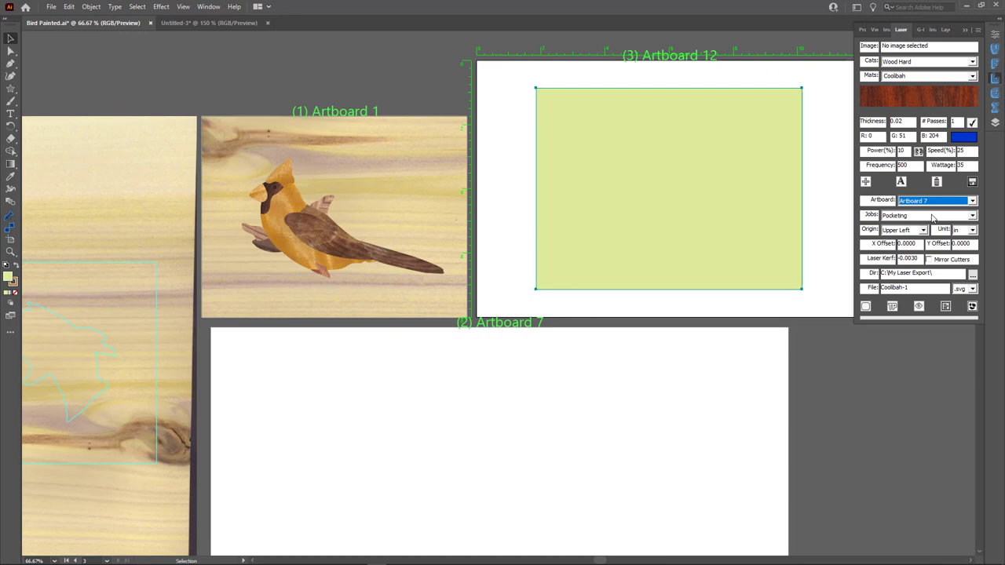
# Step: Create the blue cutter path from the green rectangle and zoom in to check its edge
pyautogui.click(892, 307)
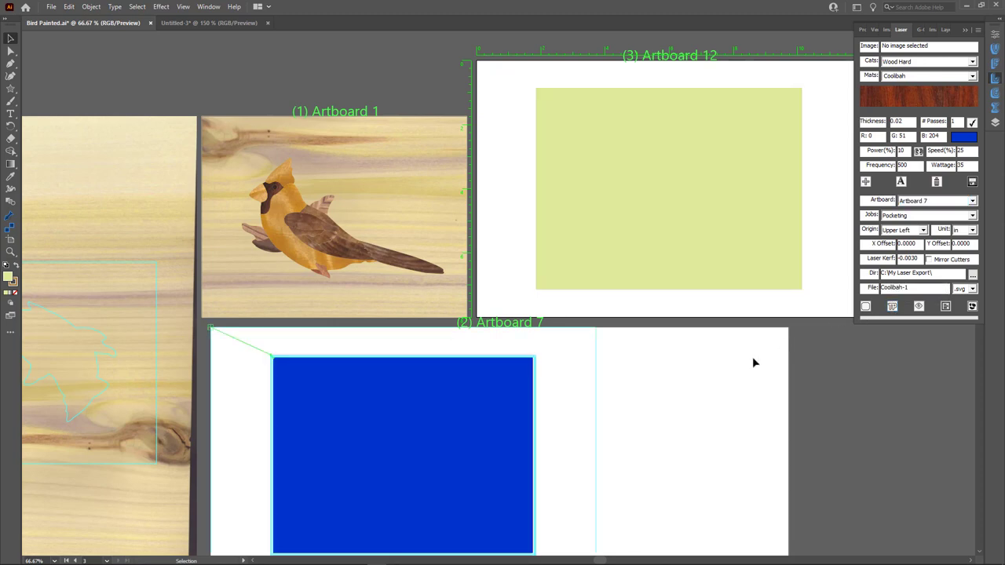
pyautogui.press('z')
pyautogui.moveTo(541, 408); pyautogui.dragTo(803, 479)
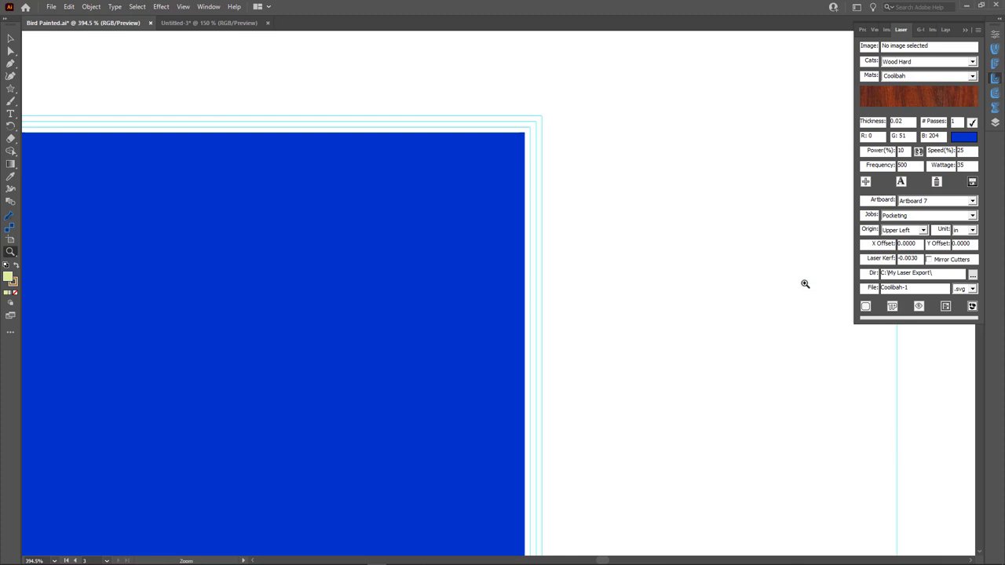
pyautogui.moveTo(802, 284); pyautogui.dragTo(516, 438)
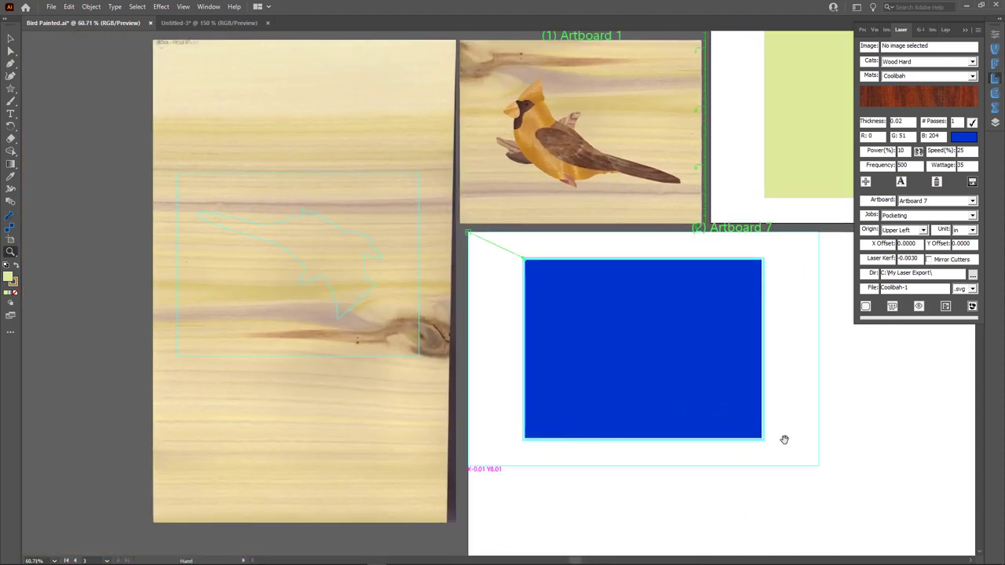
pyautogui.moveTo(724, 450); pyautogui.dragTo(636, 443)
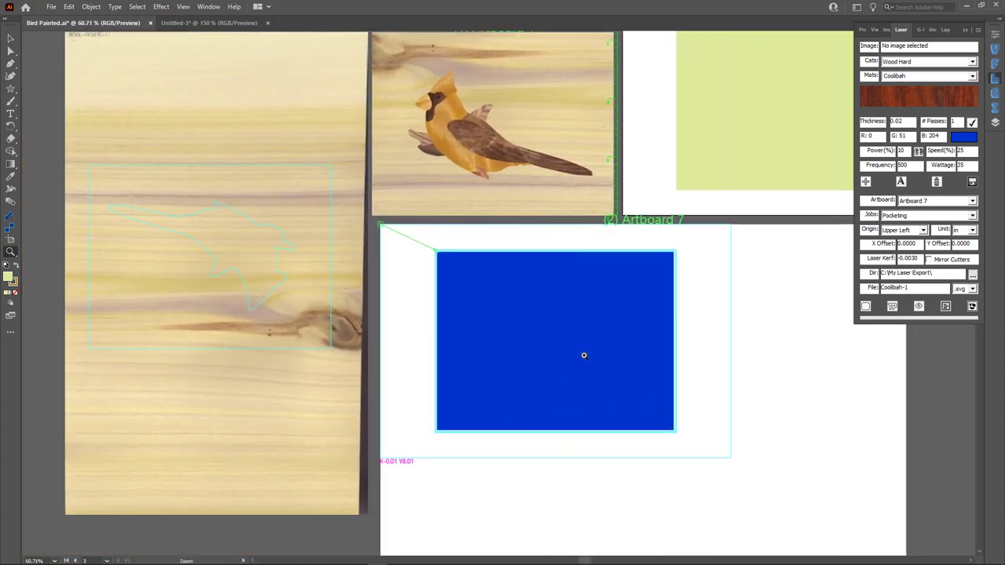
pyautogui.click(10, 37)
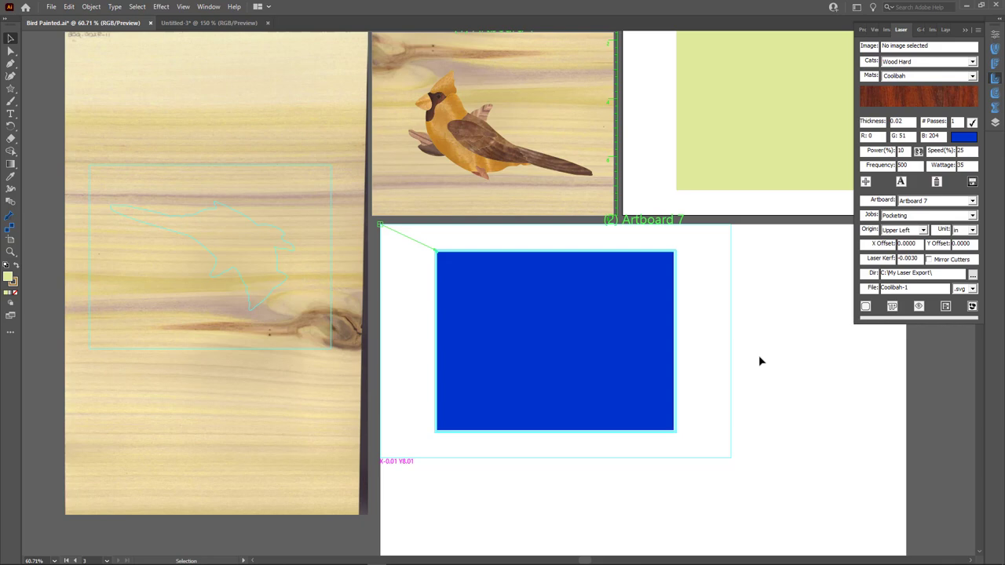
# Step: In the engraver preferences set piece size 18 × 12, raster speed 23 and vector speed 24
pyautogui.click(51, 6)
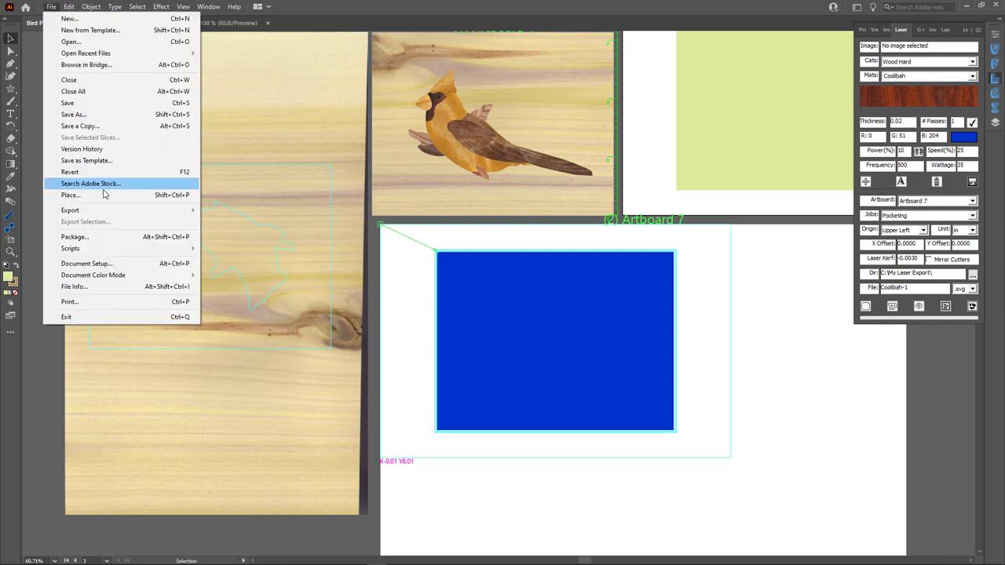
pyautogui.click(98, 302)
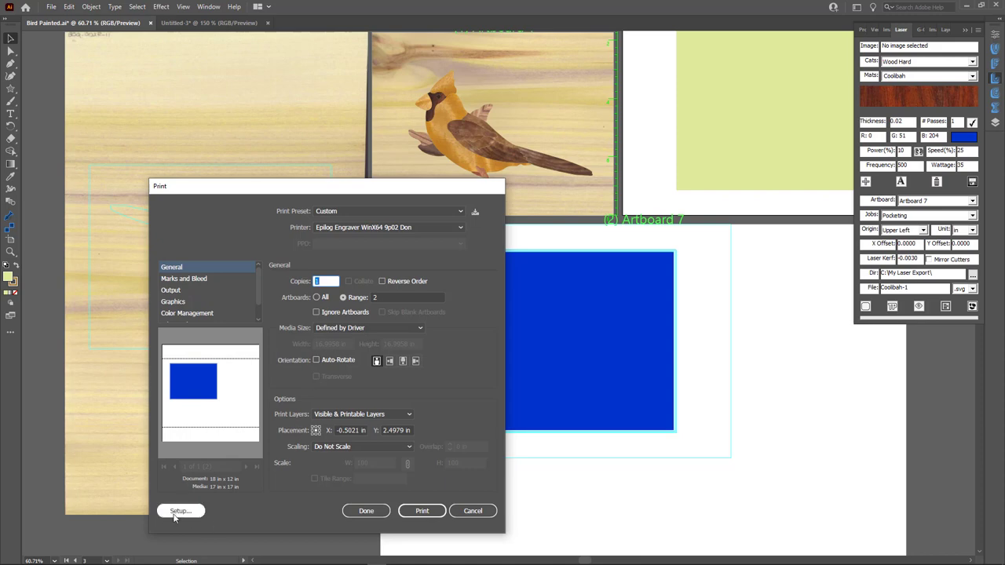
pyautogui.click(179, 511)
pyautogui.click(361, 285)
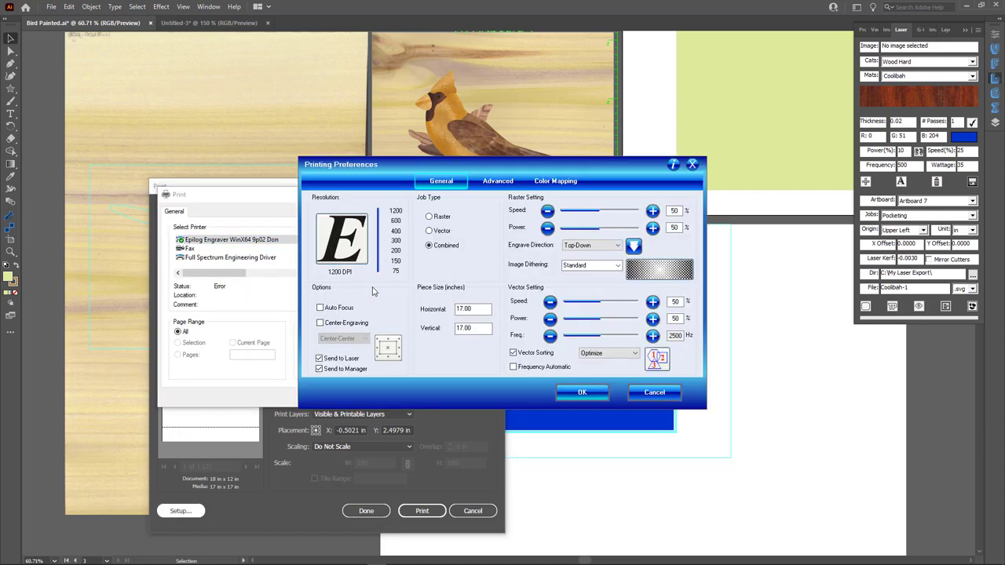
pyautogui.doubleClick(481, 309)
pyautogui.write('18')
pyautogui.doubleClick(477, 328)
pyautogui.write('12')
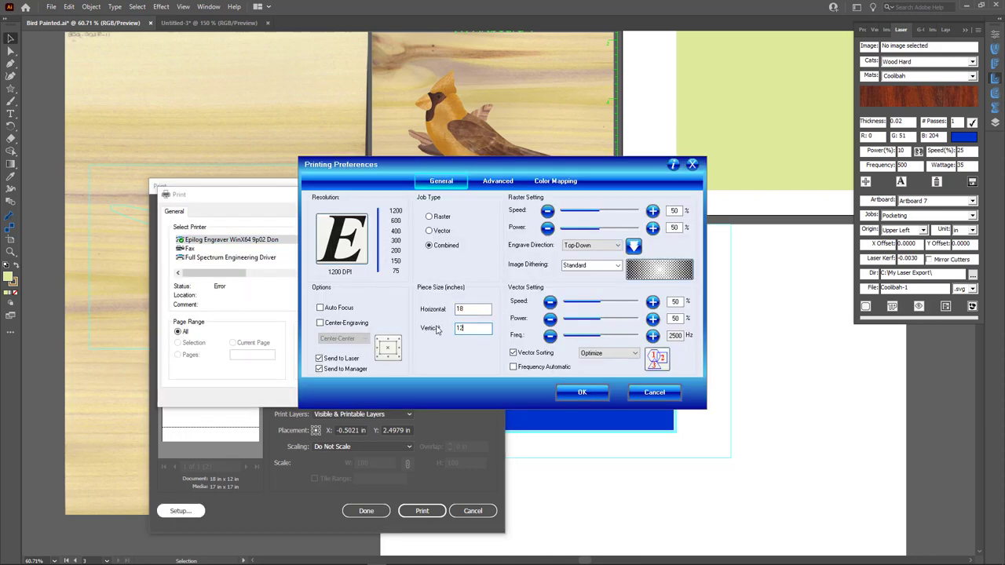
pyautogui.moveTo(599, 212); pyautogui.dragTo(637, 229)
pyautogui.moveTo(605, 312); pyautogui.dragTo(582, 320)
pyautogui.click(582, 392)
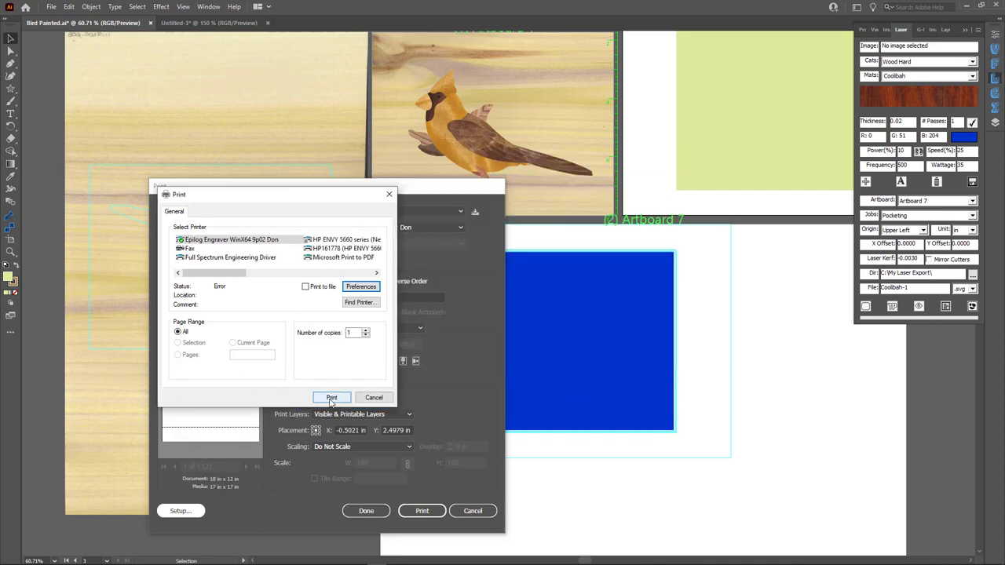
# Step: Confirm the printer setup and send Artboard 7 to the laser engraver
pyautogui.click(332, 397)
pyautogui.click(181, 510)
pyautogui.click(332, 399)
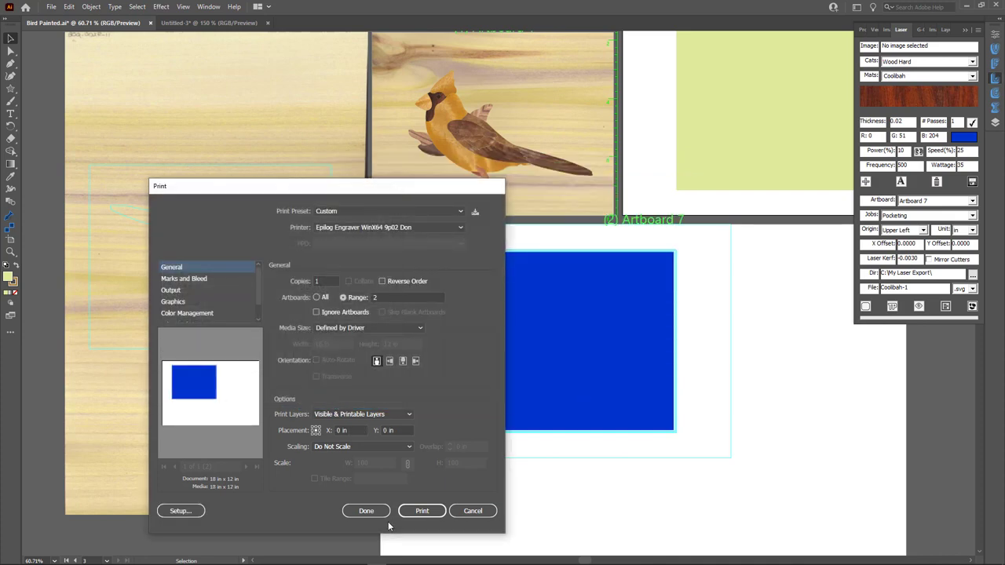
pyautogui.click(408, 512)
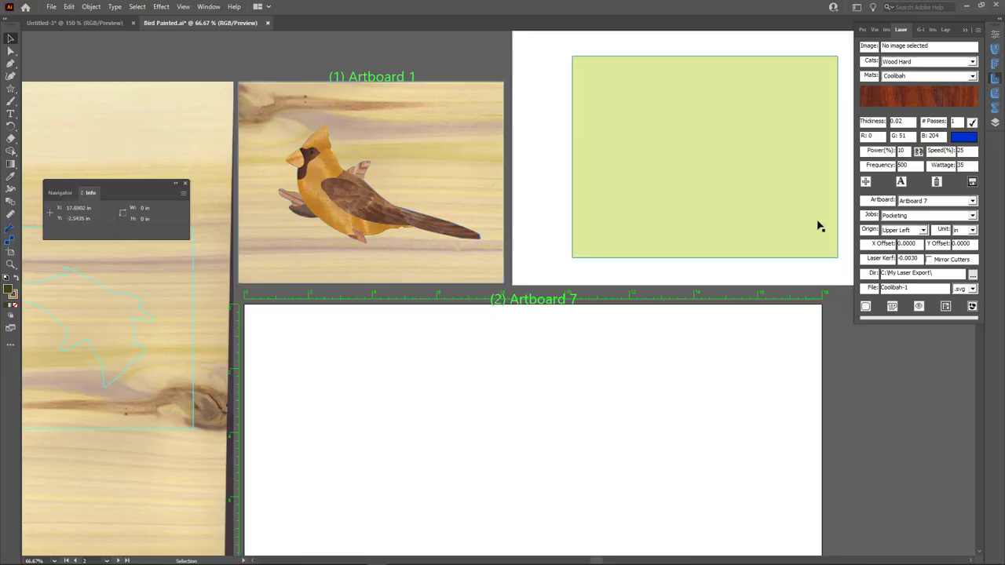
# Step: Hide the Pocket A layer, show Pocket B and select the bird silhouette
pyautogui.click(995, 123)
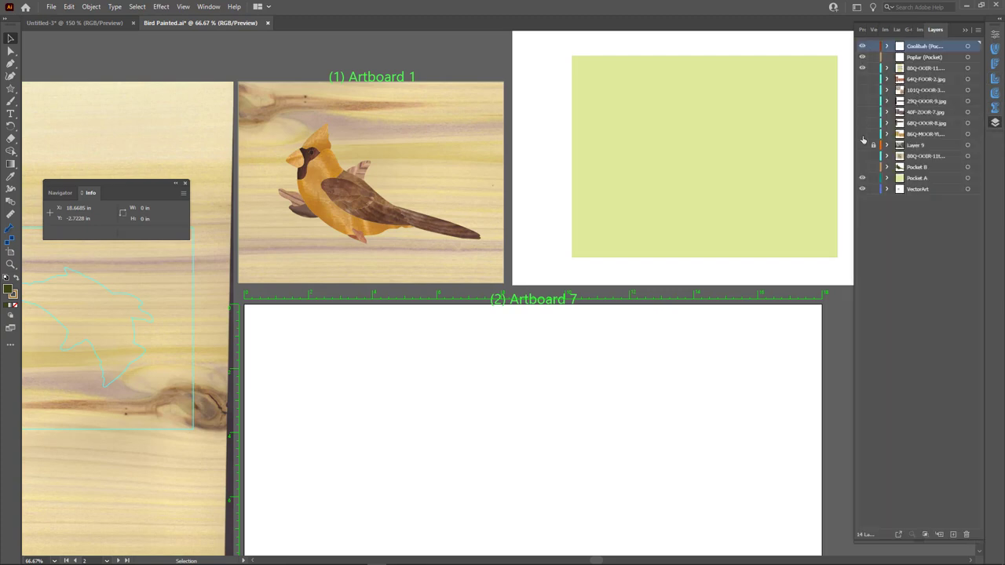
pyautogui.click(861, 179)
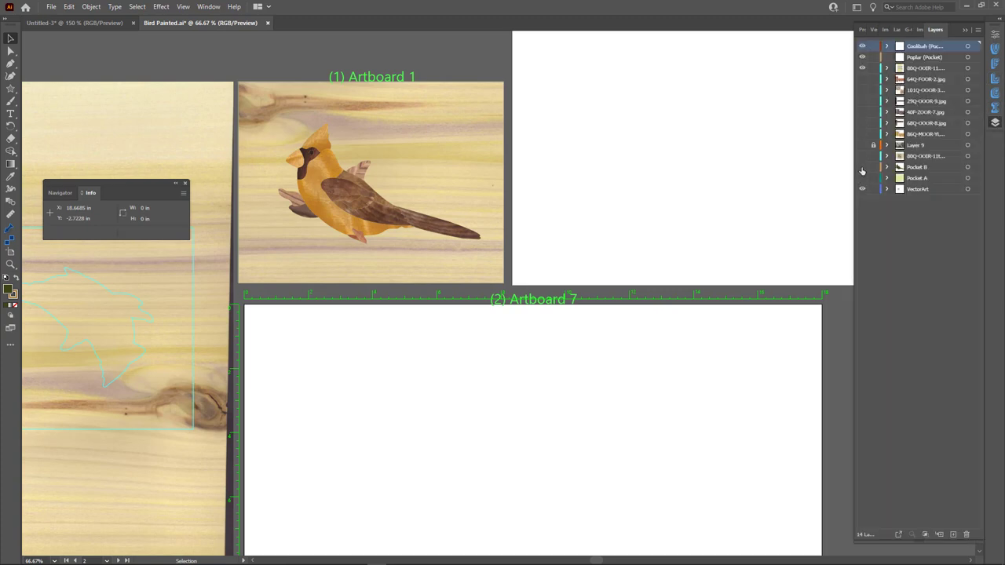
pyautogui.click(863, 167)
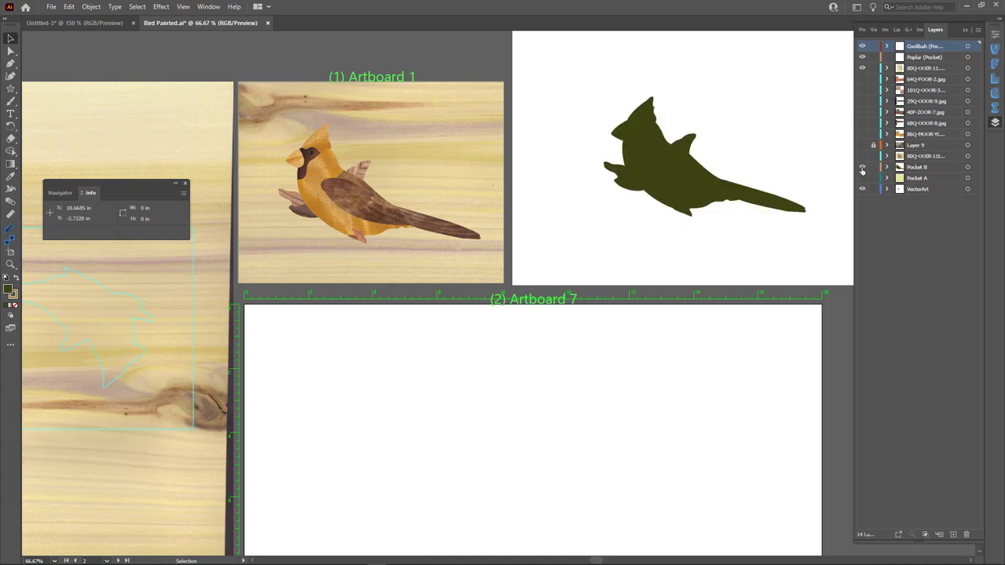
pyautogui.click(694, 191)
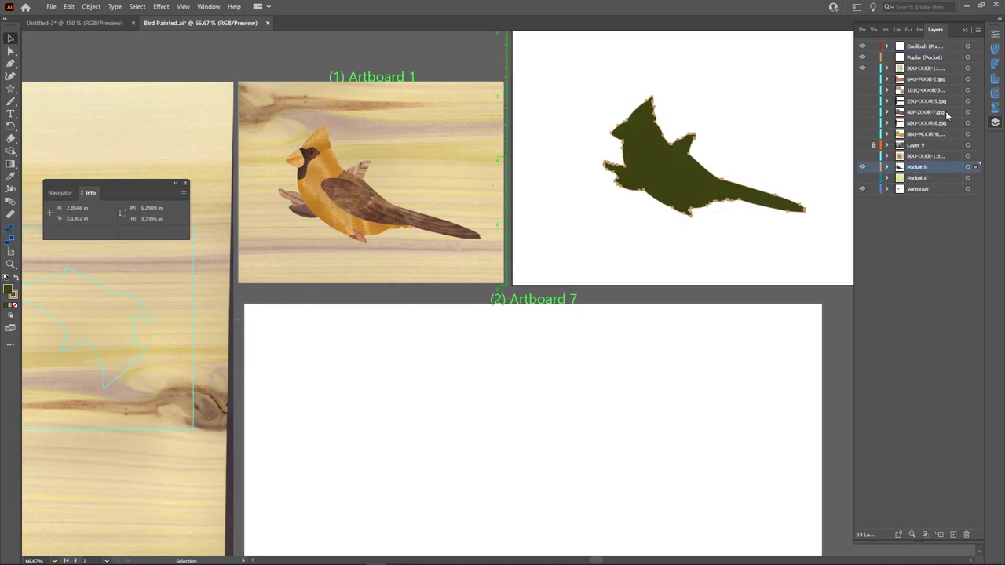
# Step: Generate a trial blue bird pocket on Artboard 7, inspect its edge, and select it
pyautogui.click(993, 79)
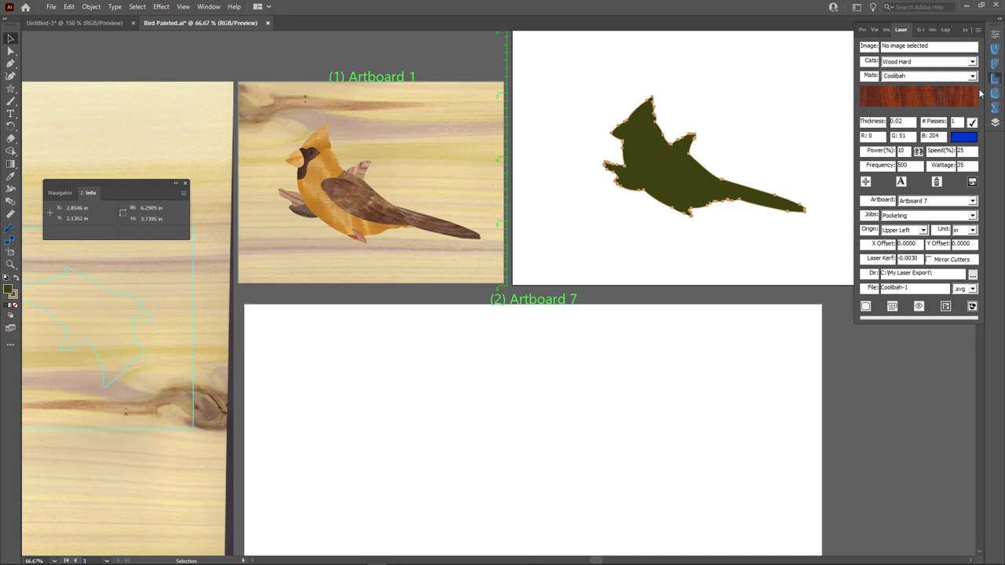
pyautogui.click(892, 306)
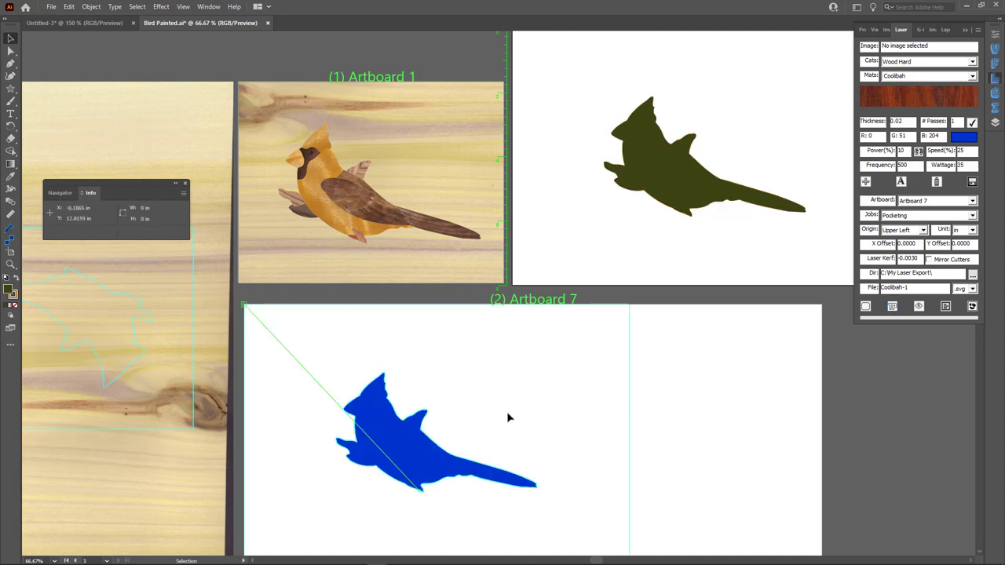
pyautogui.press('space')
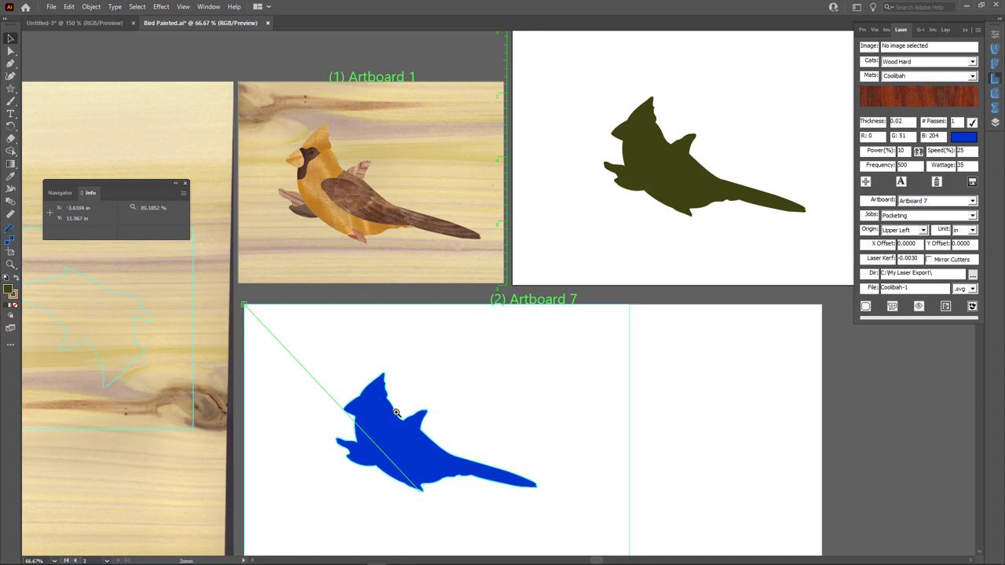
pyautogui.moveTo(408, 406); pyautogui.dragTo(830, 413)
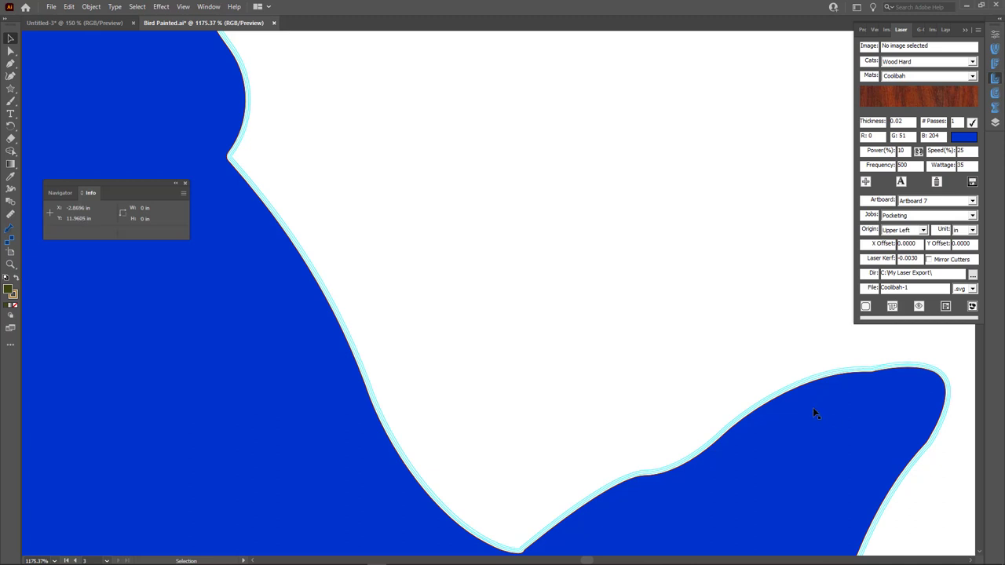
pyautogui.scroll(-3, 530, 379)
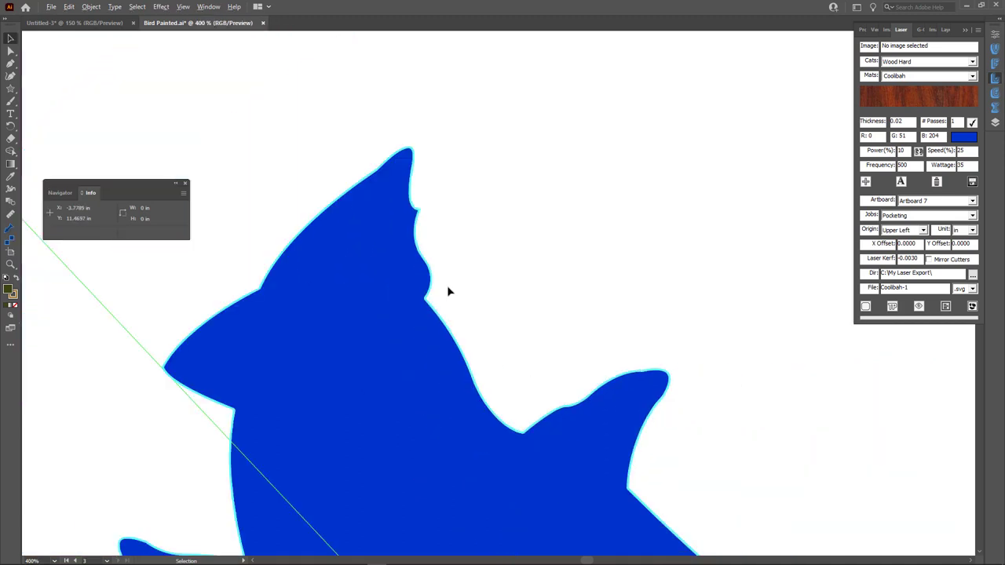
pyautogui.scroll(-5, 447, 285)
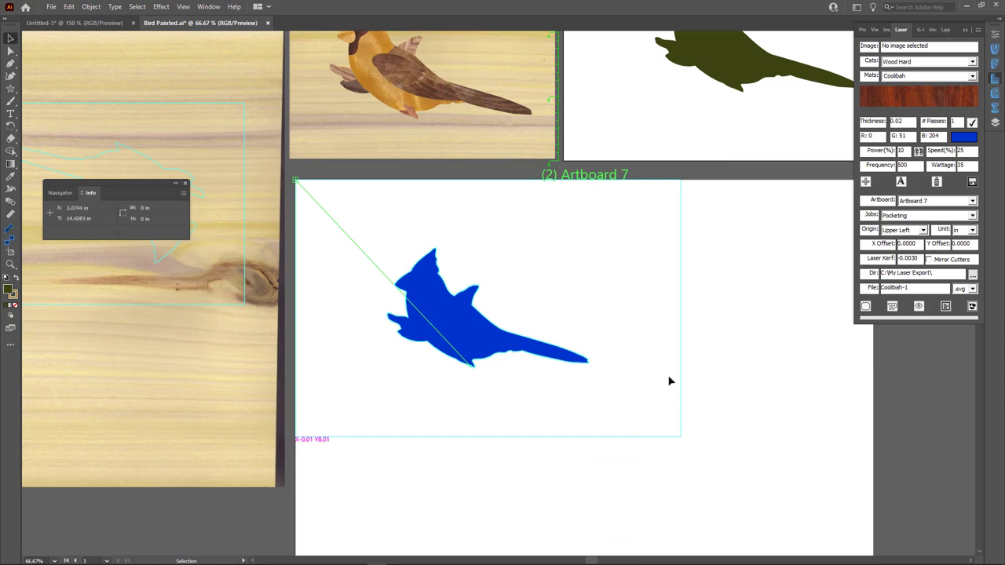
pyautogui.moveTo(687, 414); pyautogui.dragTo(472, 283)
# Step: Delete the trial blue bird and enable 'Pocket with raster only' for the silhouette
pyautogui.press('Delete')
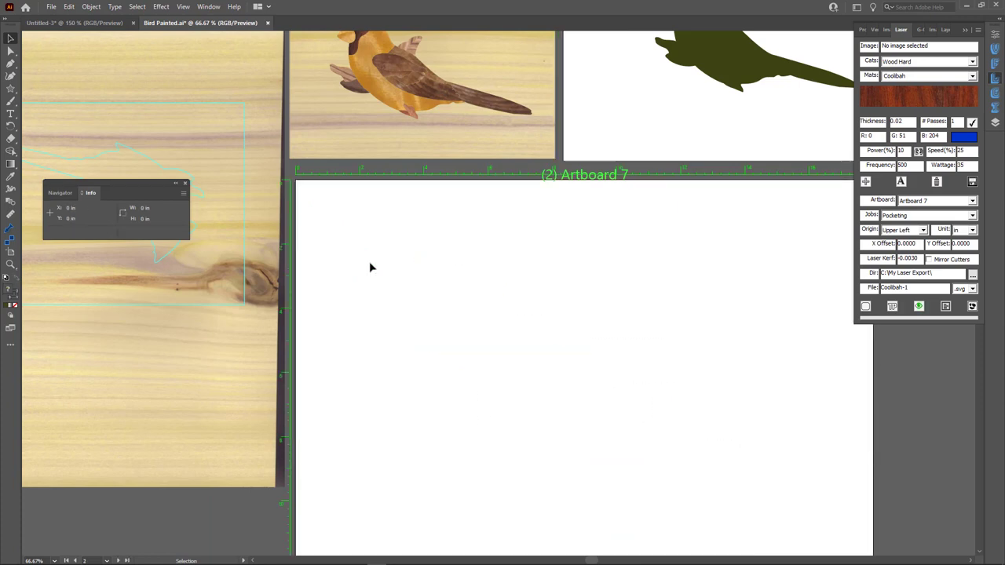
pyautogui.scroll(3, 631, 310)
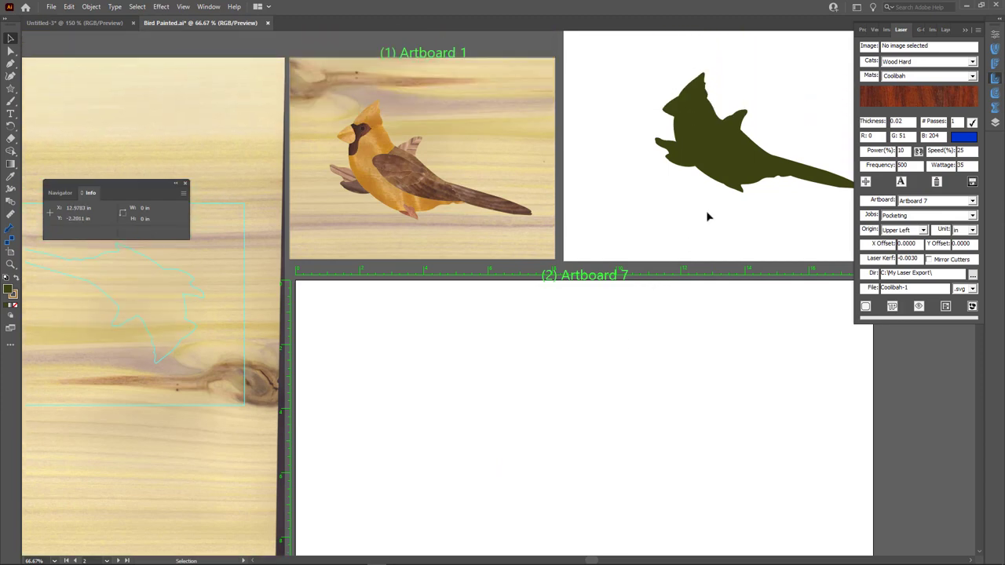
pyautogui.click(731, 152)
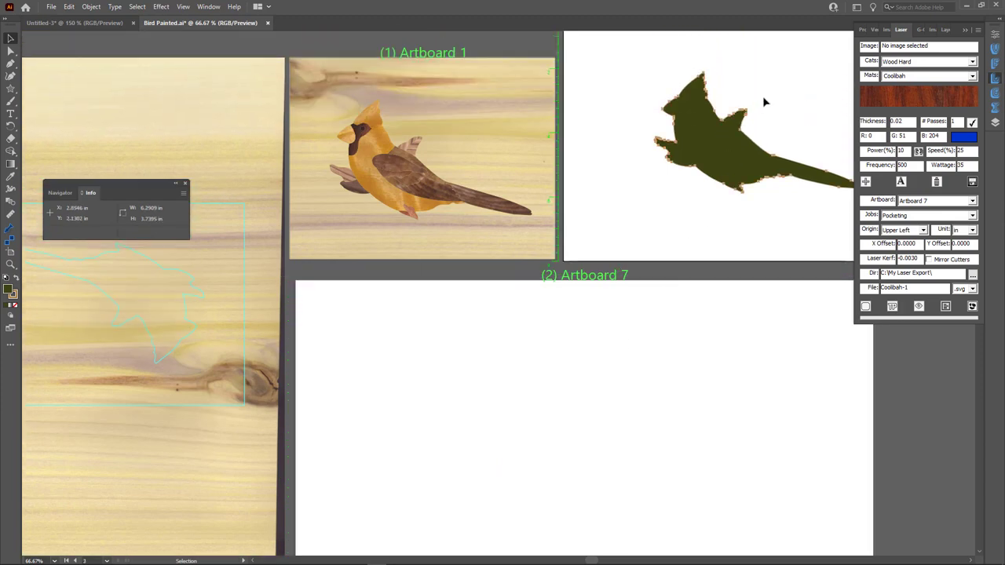
pyautogui.click(978, 33)
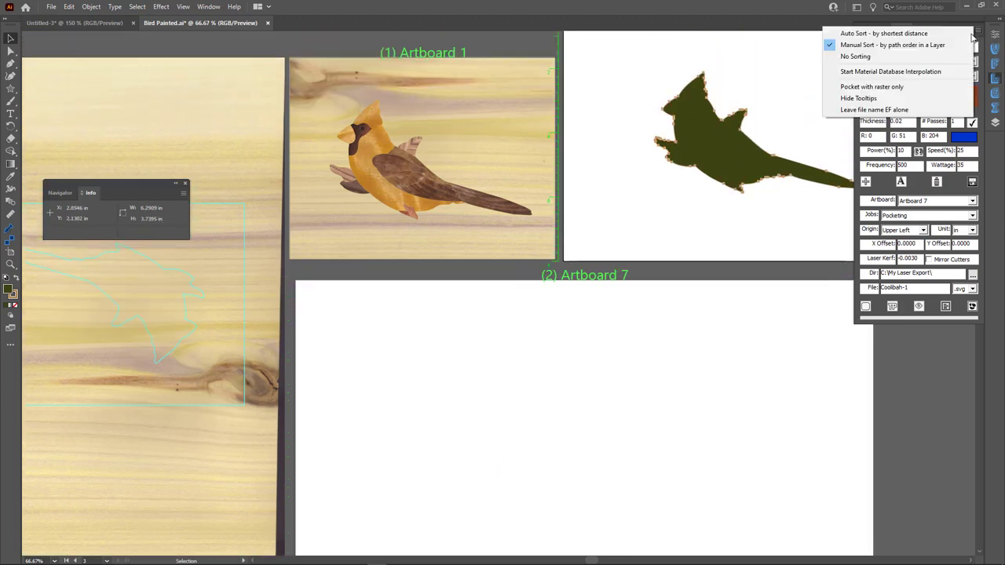
pyautogui.click(902, 88)
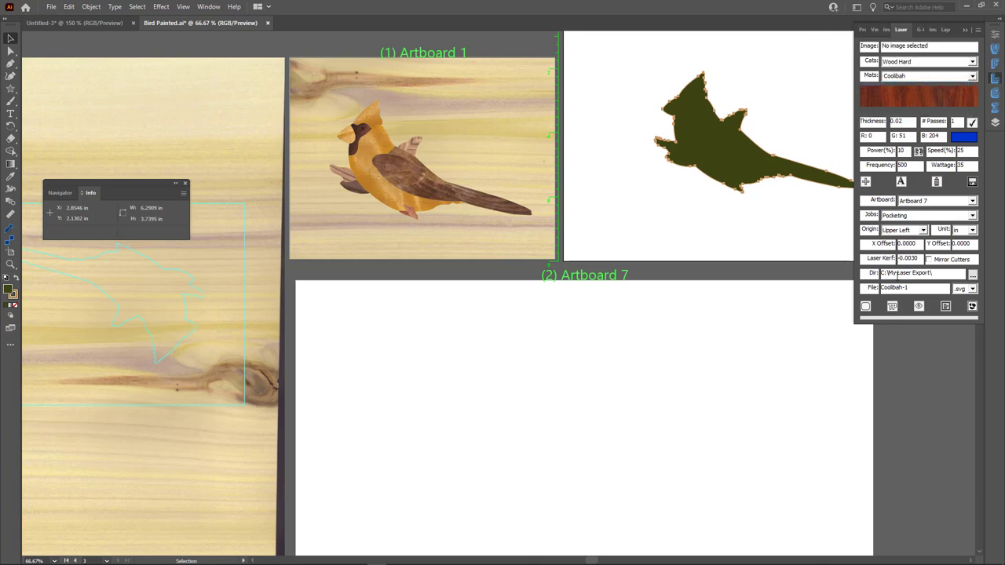
# Step: Regenerate the blue bird pocket cutter on Artboard 7 and zoom in on its edge
pyautogui.click(892, 306)
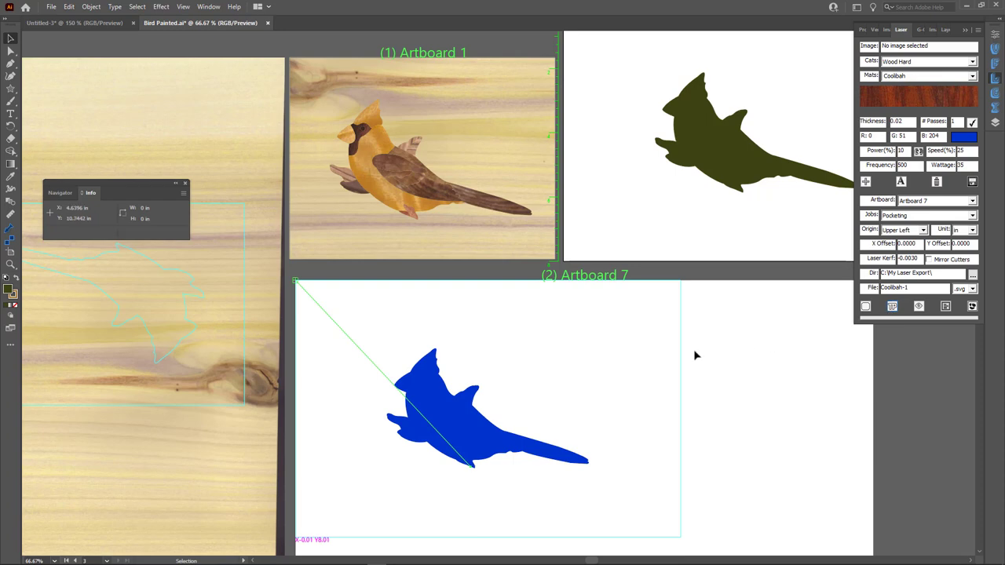
pyautogui.press('z')
pyautogui.moveTo(454, 390); pyautogui.dragTo(882, 400)
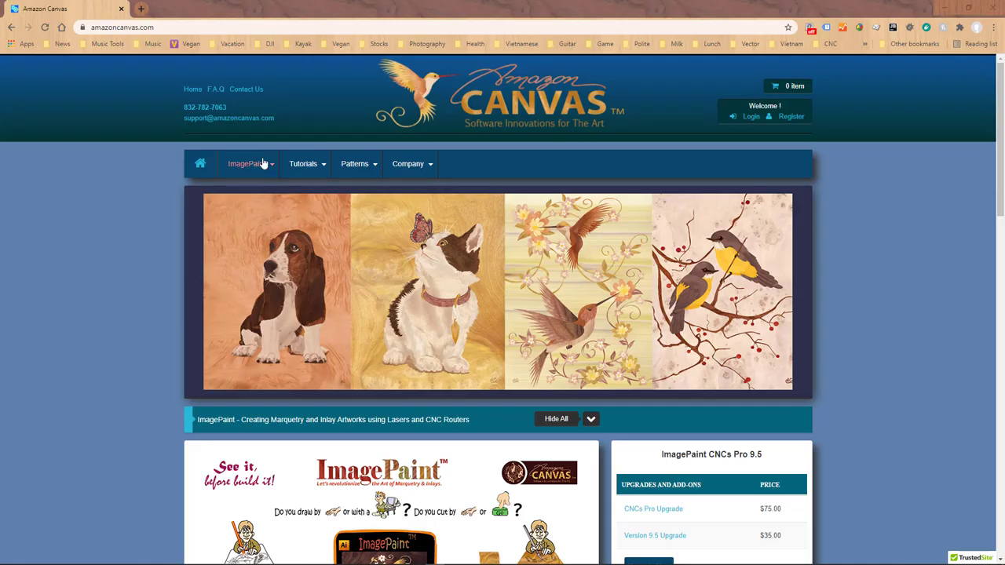
# Step: Open the ImagePaint CNCs Pro product page from the ImagePaint menu
pyautogui.moveTo(260, 170)
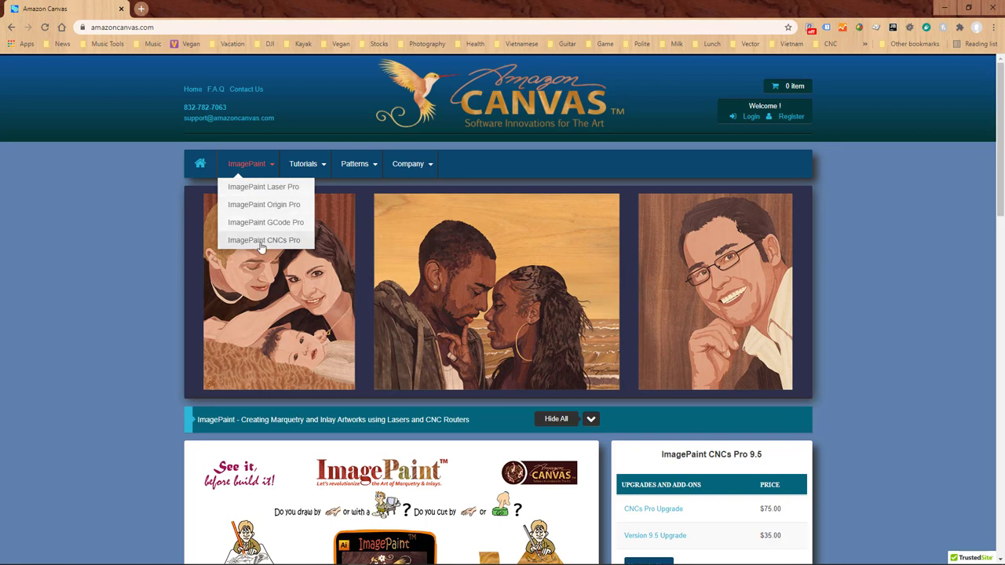
pyautogui.click(262, 240)
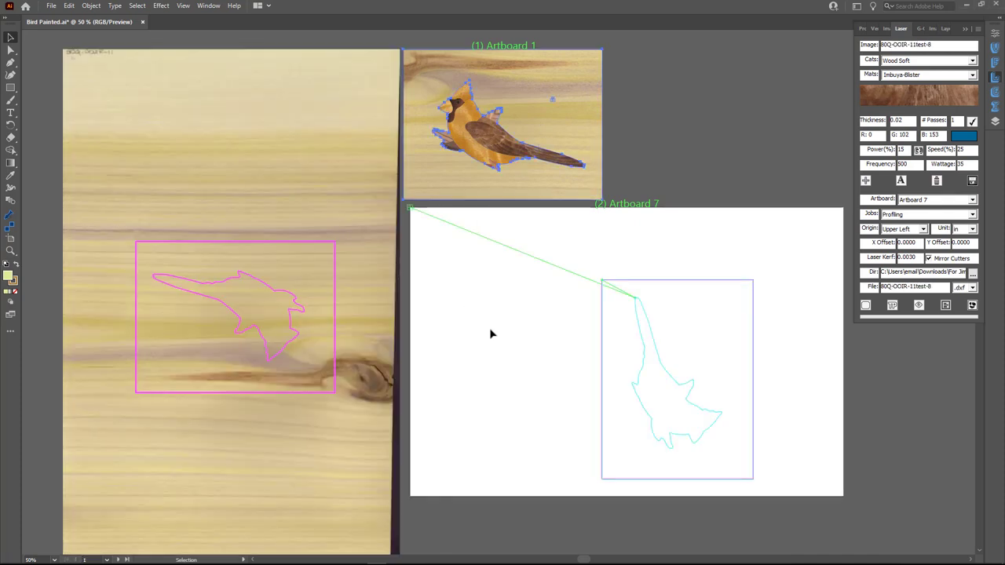
# Step: Blacken the cutout areas on the first two bird pieces' cutter images on Artboard 7
pyautogui.click(918, 306)
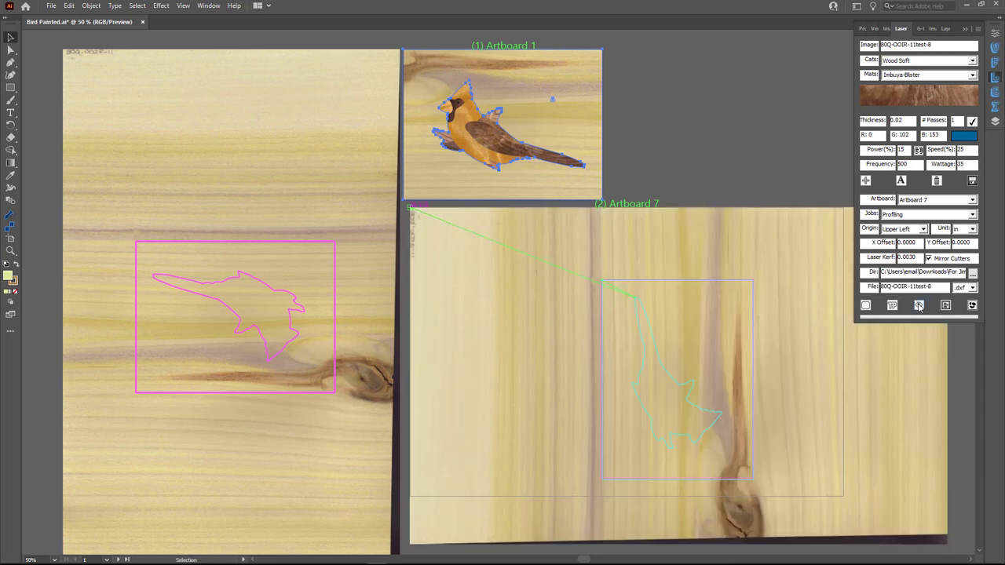
pyautogui.hotkey('ctrl', '-')
pyautogui.click(650, 349)
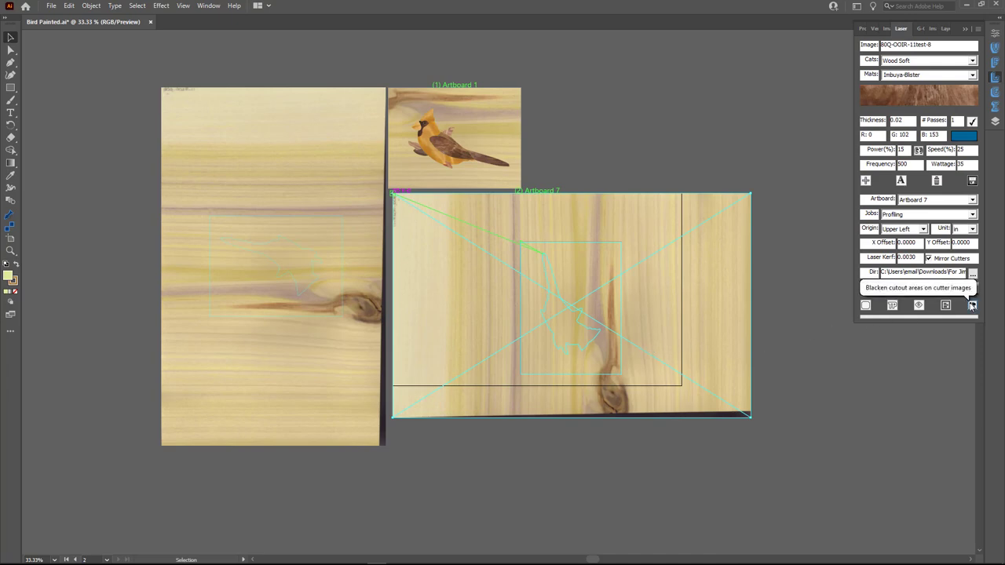
pyautogui.click(972, 306)
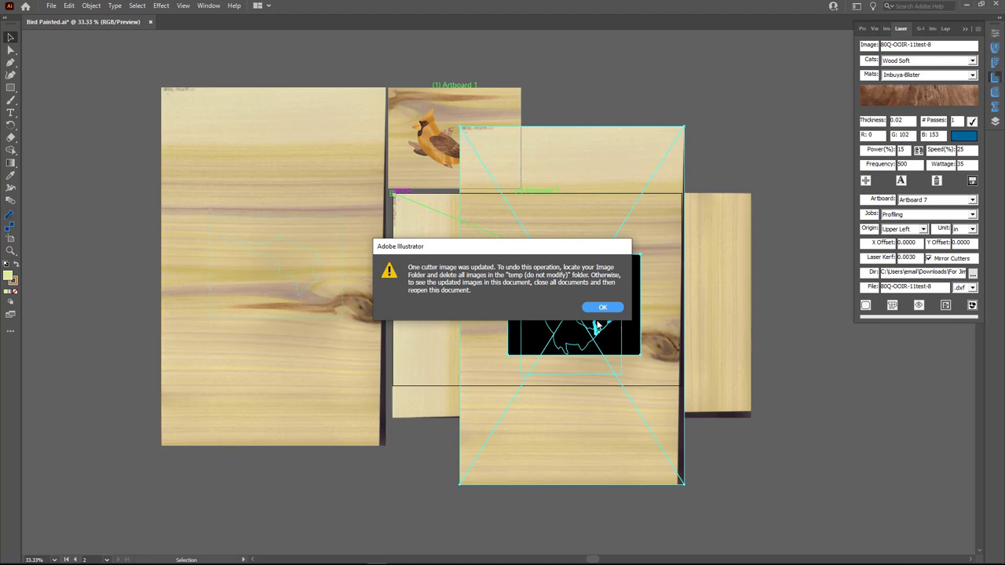
pyautogui.click(601, 307)
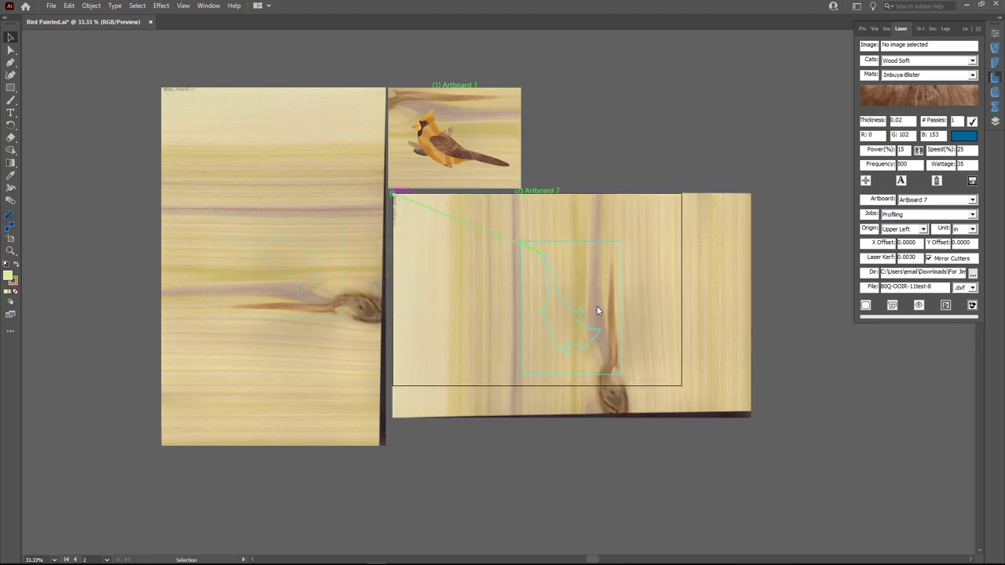
pyautogui.click(440, 143)
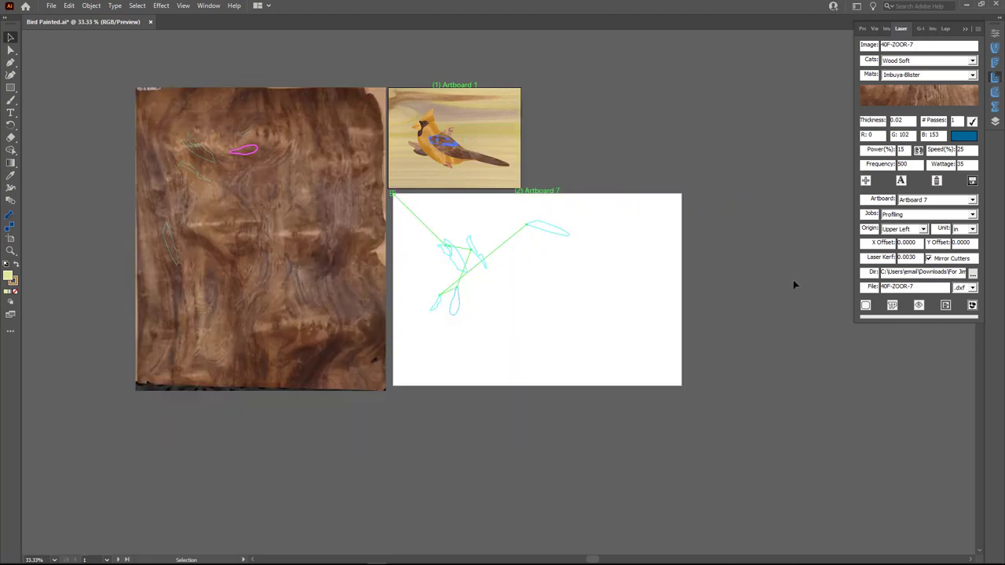
pyautogui.click(919, 305)
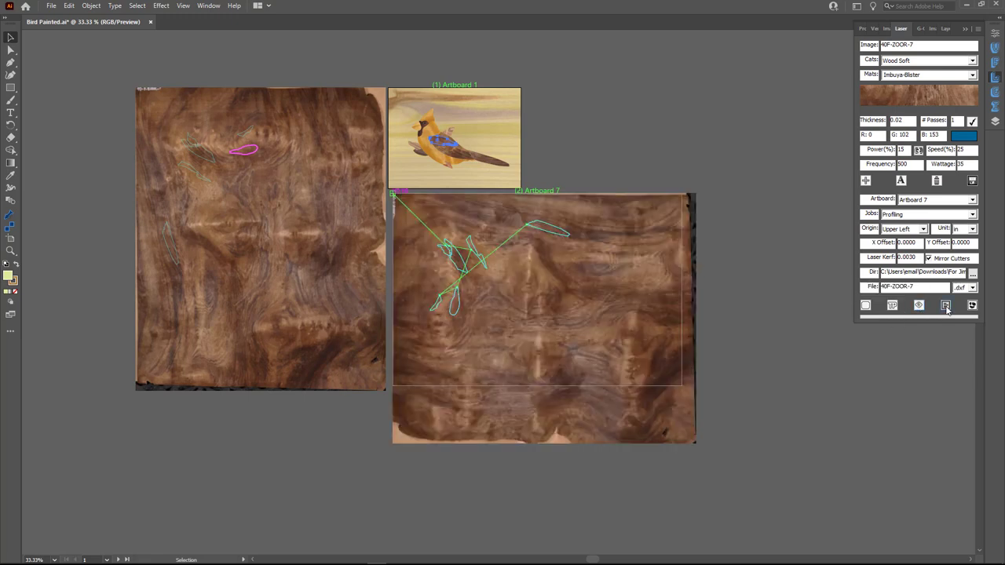
pyautogui.click(972, 306)
pyautogui.click(602, 308)
# Step: Blacken the cutout areas on the Movingui and Zebra wood cutter images
pyautogui.click(434, 139)
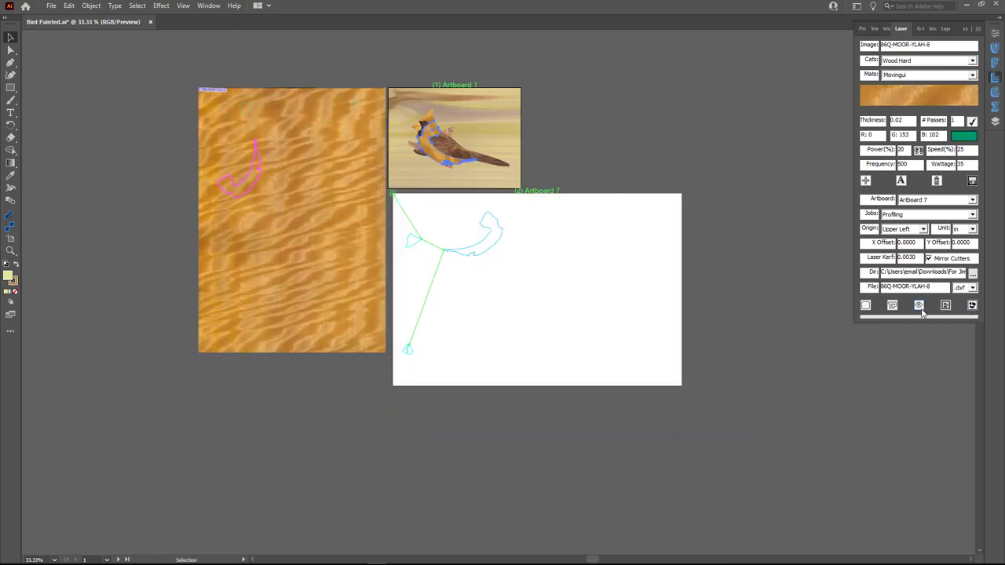
pyautogui.click(918, 305)
pyautogui.click(973, 306)
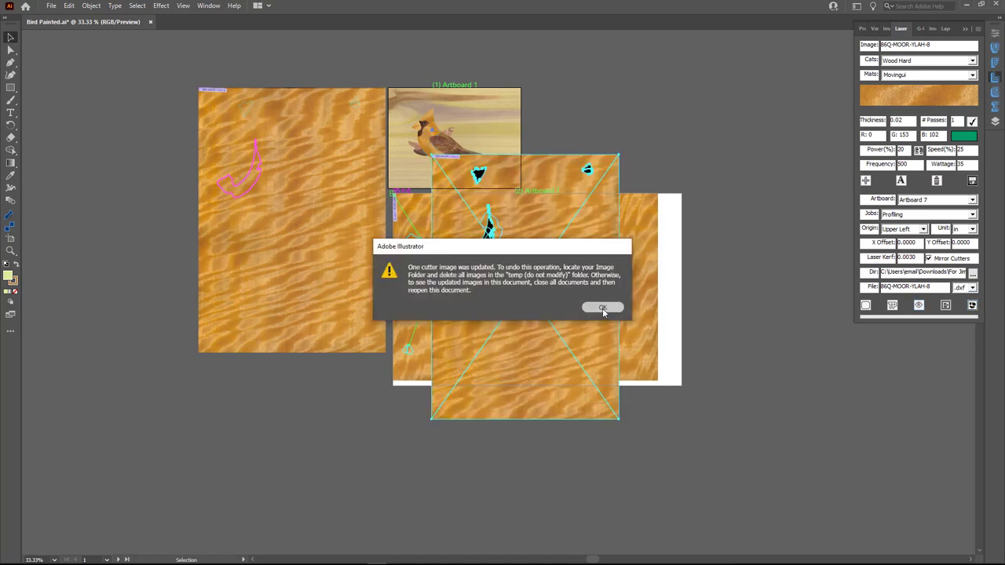
pyautogui.click(603, 307)
pyautogui.click(419, 152)
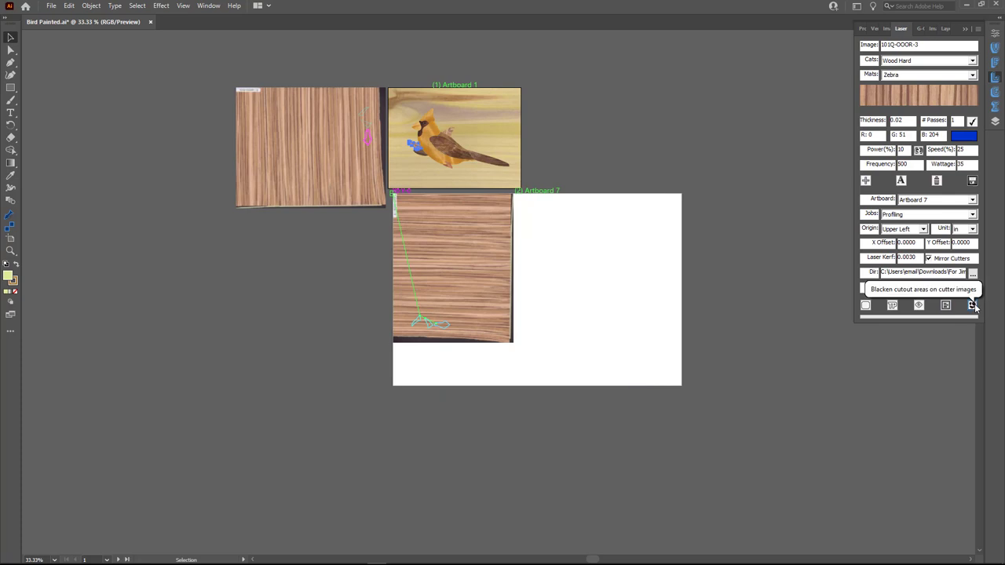
pyautogui.click(973, 306)
pyautogui.click(616, 308)
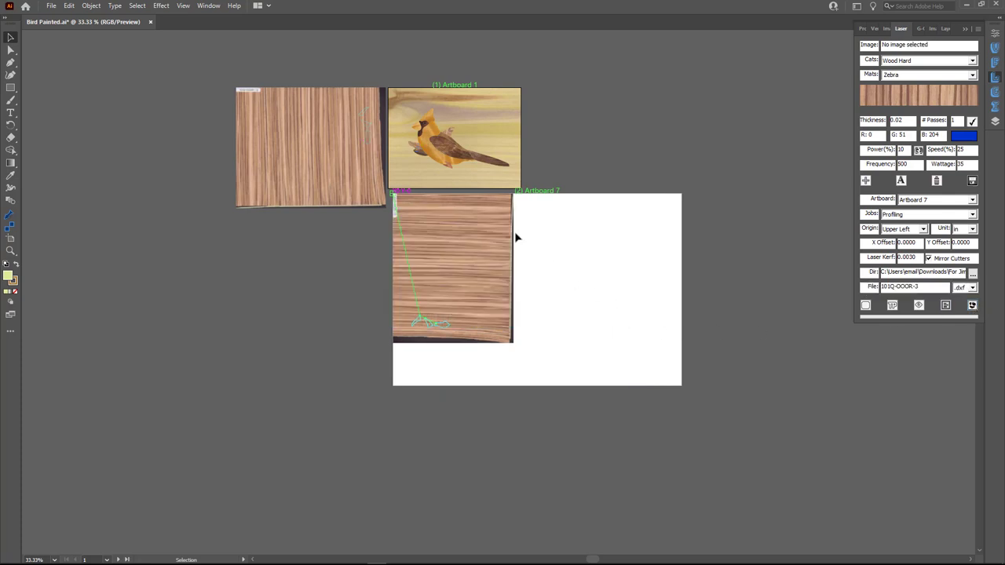
# Step: Blacken the cutout areas on the Orientalwood-Quilted and Myrtle cutter images
pyautogui.click(417, 154)
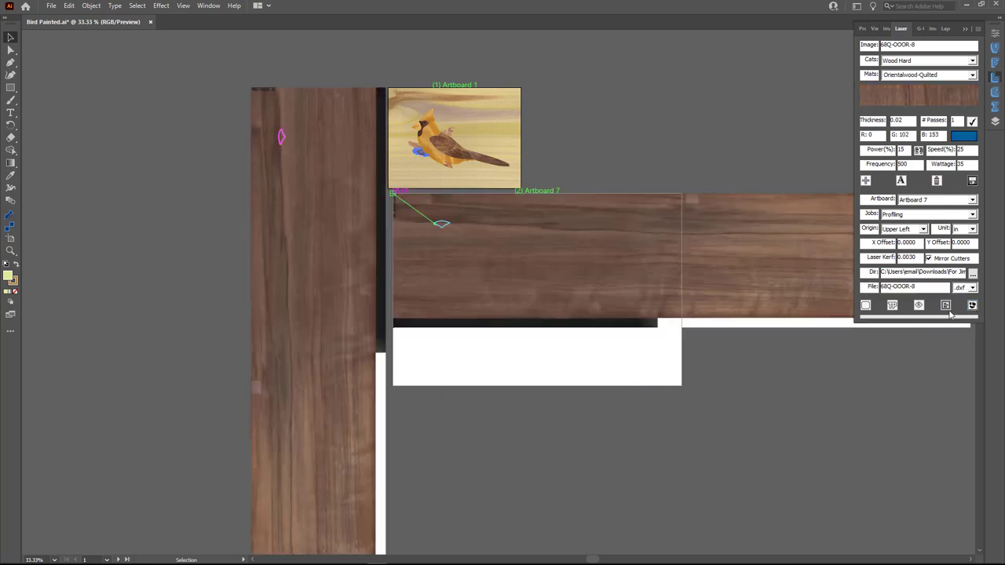
pyautogui.click(972, 306)
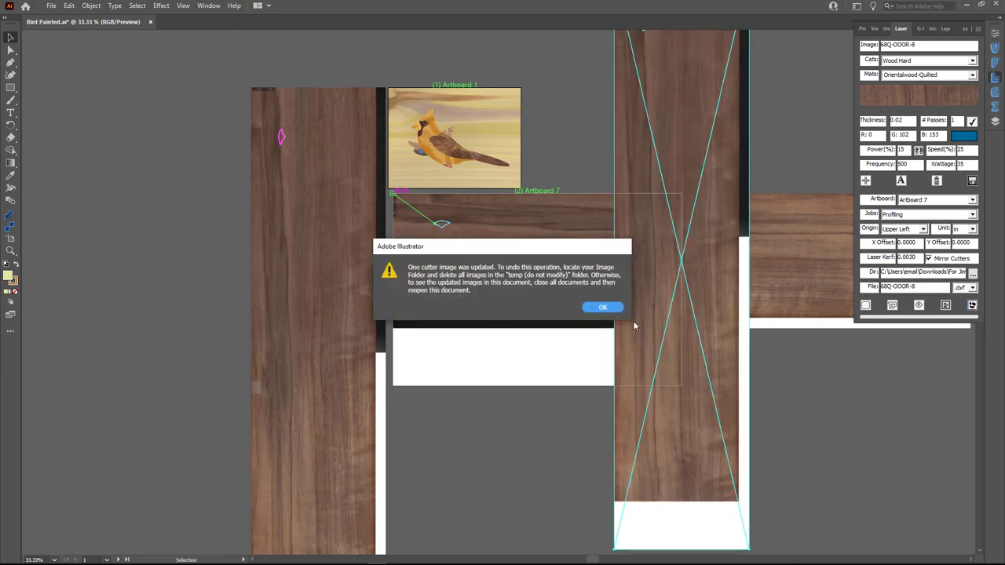
pyautogui.click(603, 307)
pyautogui.click(450, 166)
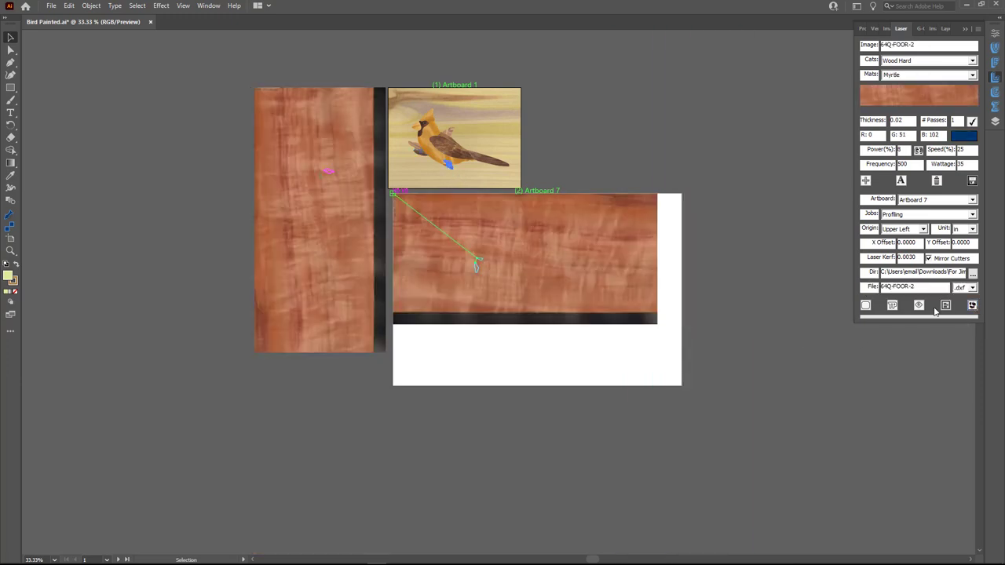
pyautogui.click(973, 307)
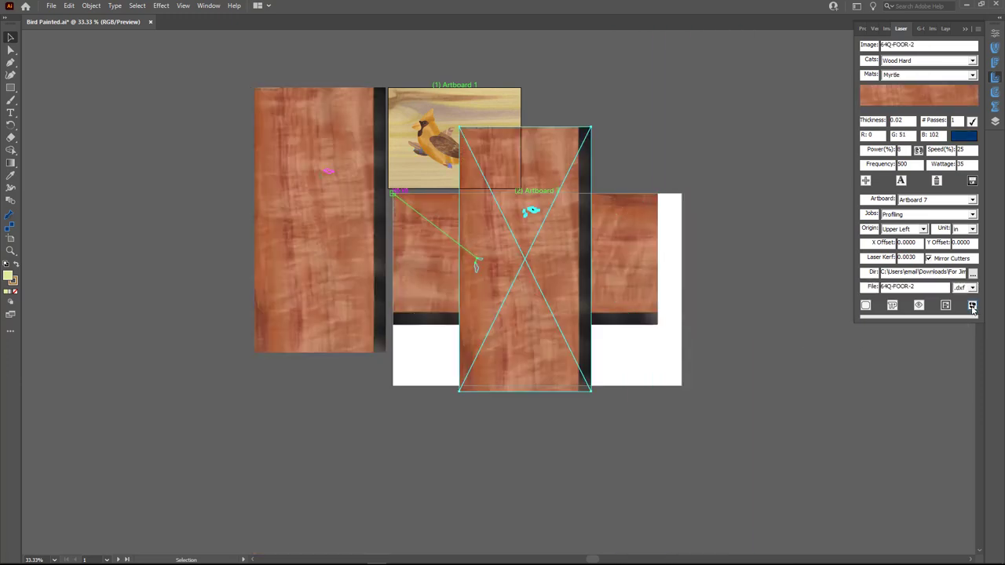
pyautogui.click(614, 310)
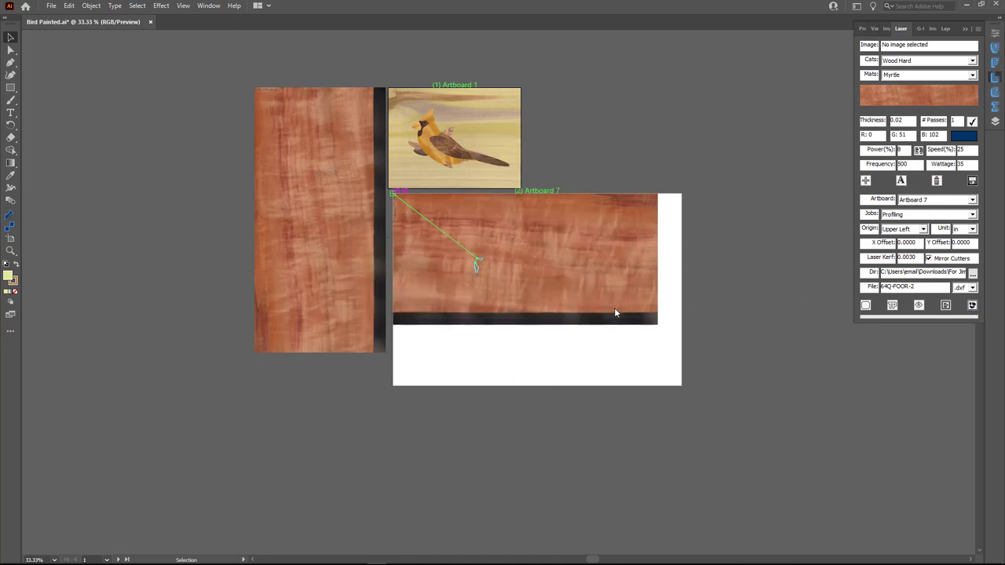
# Step: Open the wood image folder on disk and enter Wood Inventory's temp (do not modify) folder
pyautogui.click(999, 111)
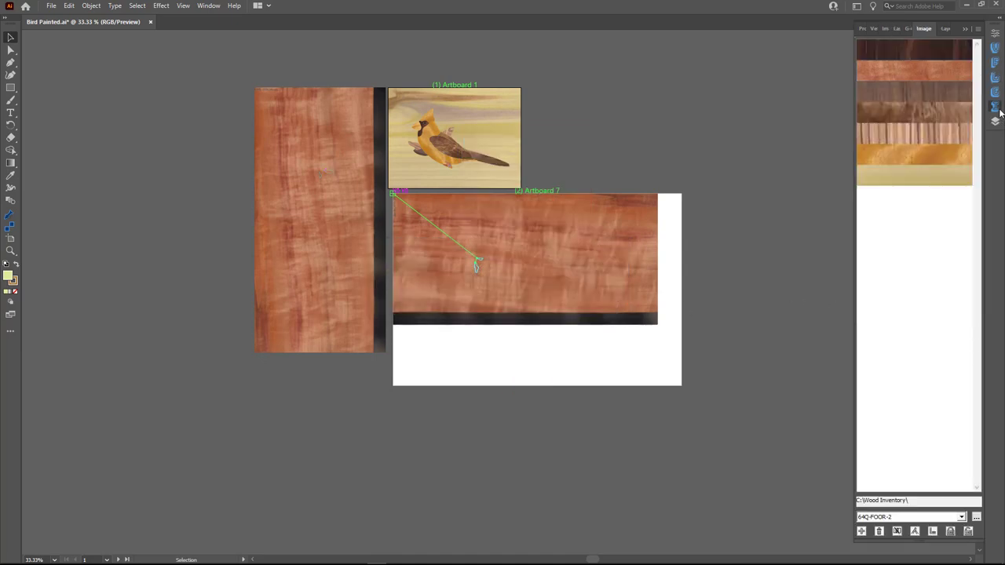
pyautogui.click(900, 503)
pyautogui.scroll(-20, 498, 462)
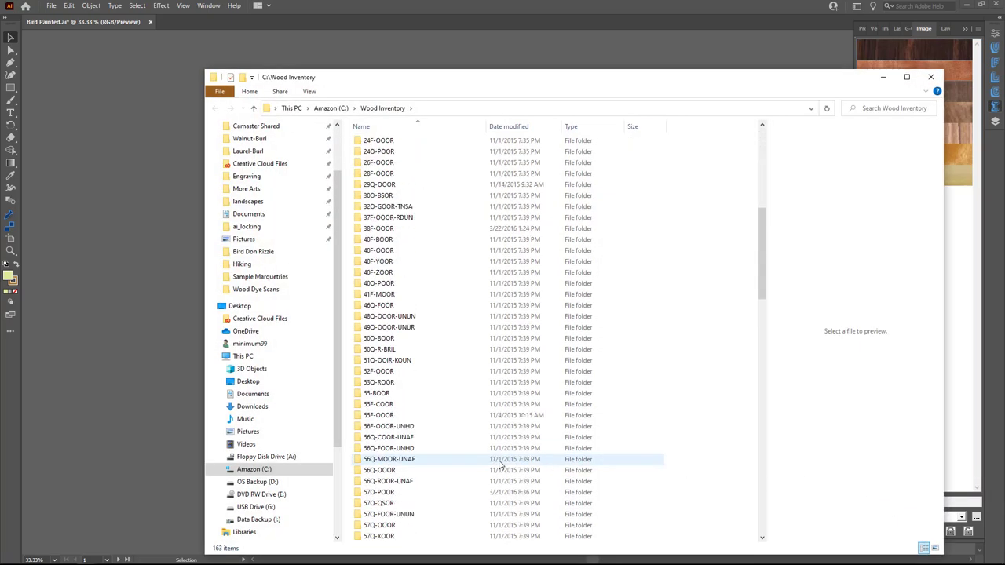
pyautogui.scroll(-20, 498, 461)
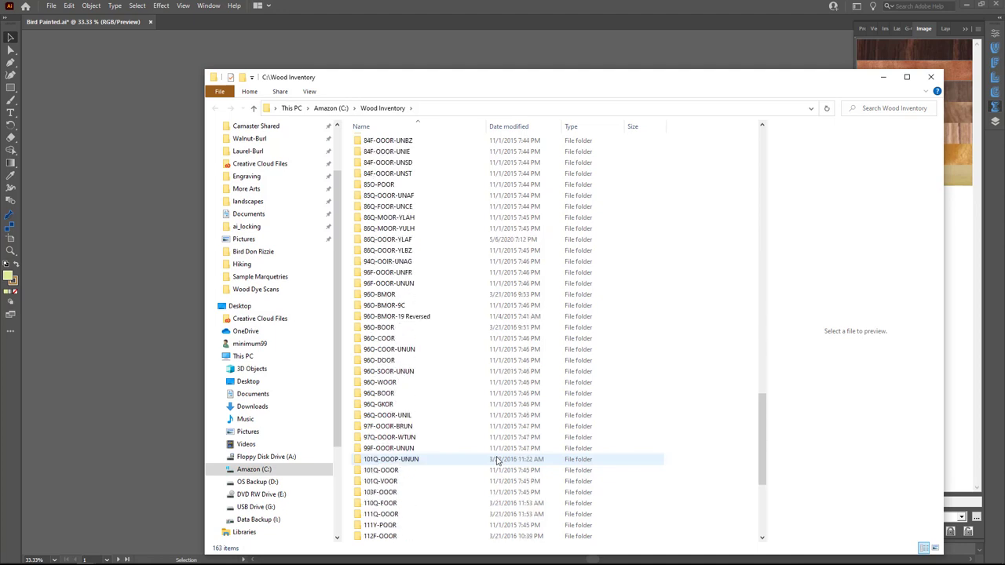
pyautogui.scroll(-3, 498, 462)
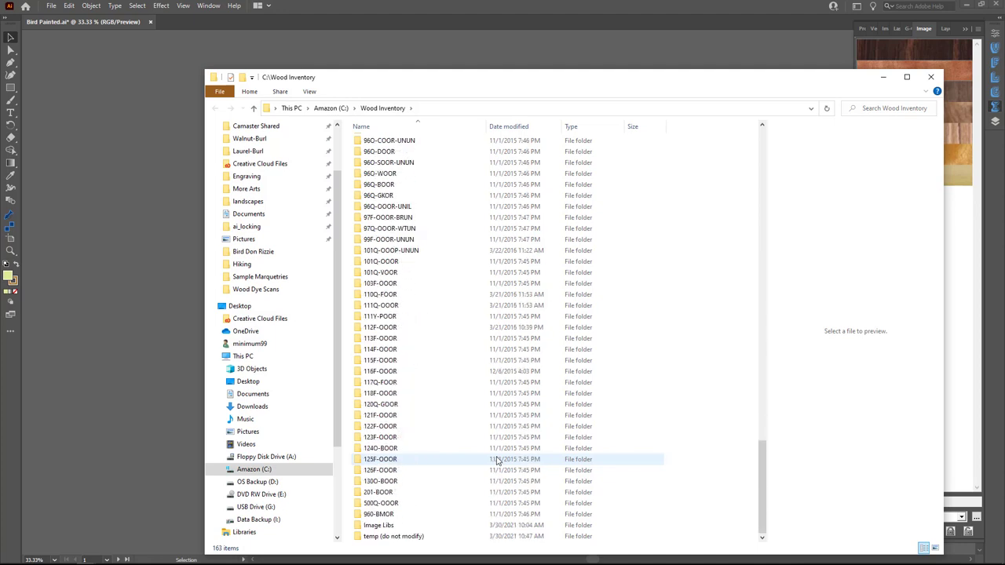
pyautogui.doubleClick(419, 537)
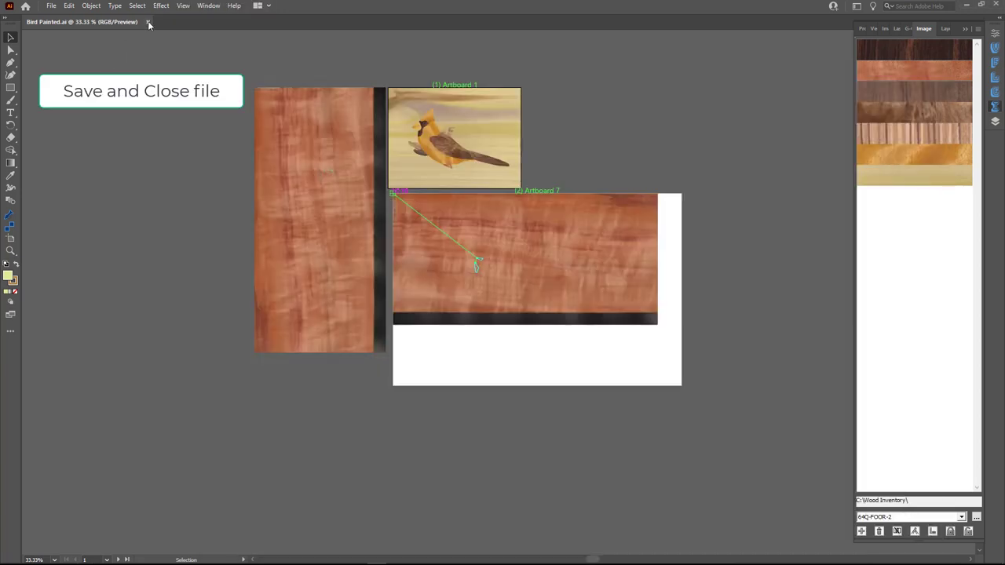
# Step: Close Bird Painted.ai, reopen it from Recent files, and zoom to inspect the myrtle boards
pyautogui.click(149, 22)
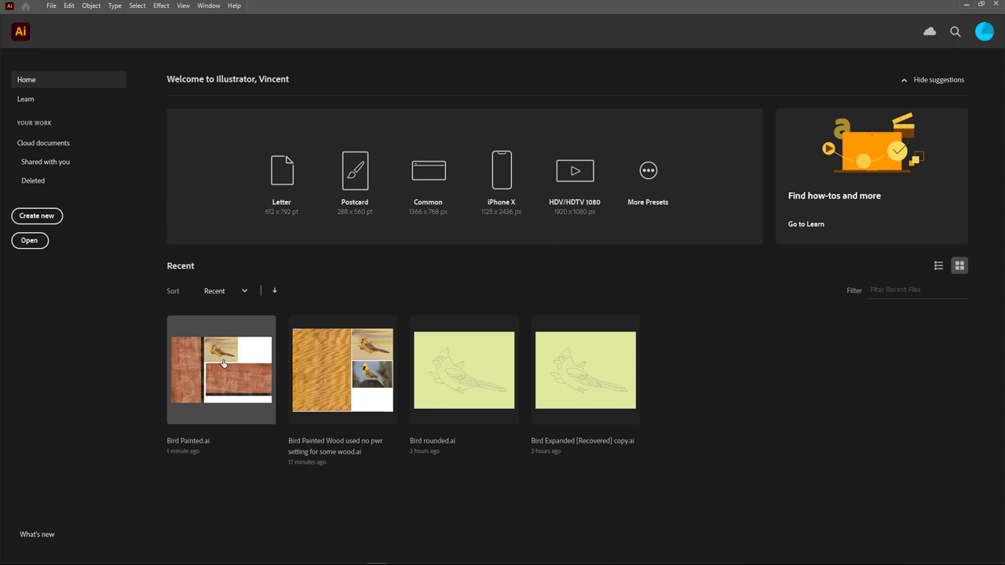
pyautogui.click(223, 363)
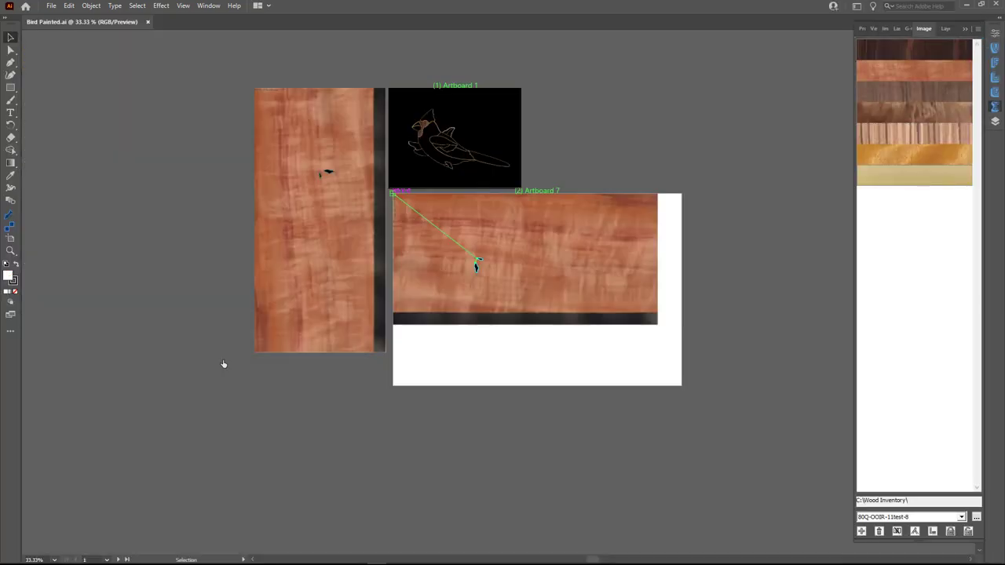
pyautogui.scroll(3, 408, 106)
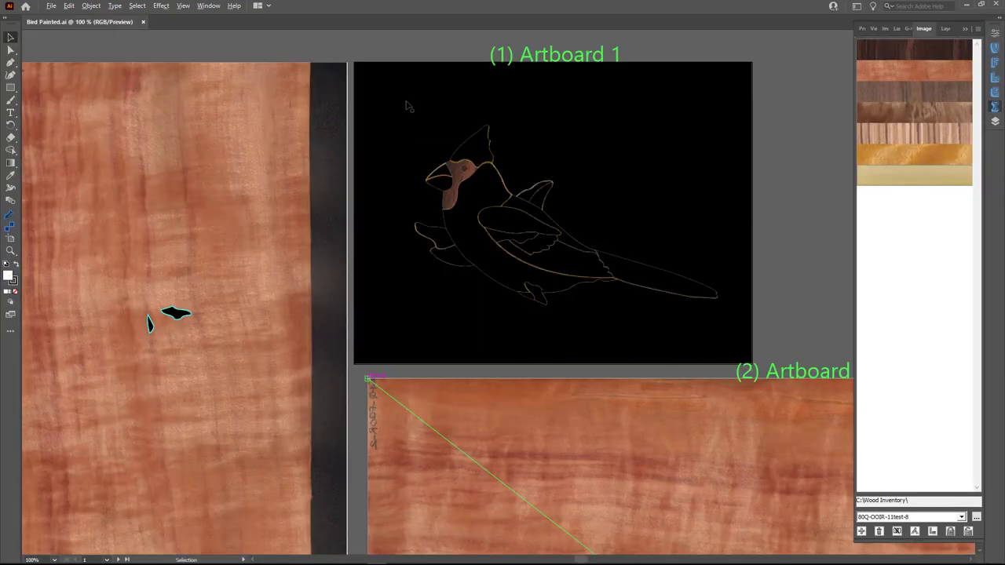
pyautogui.scroll(-1, 429, 114)
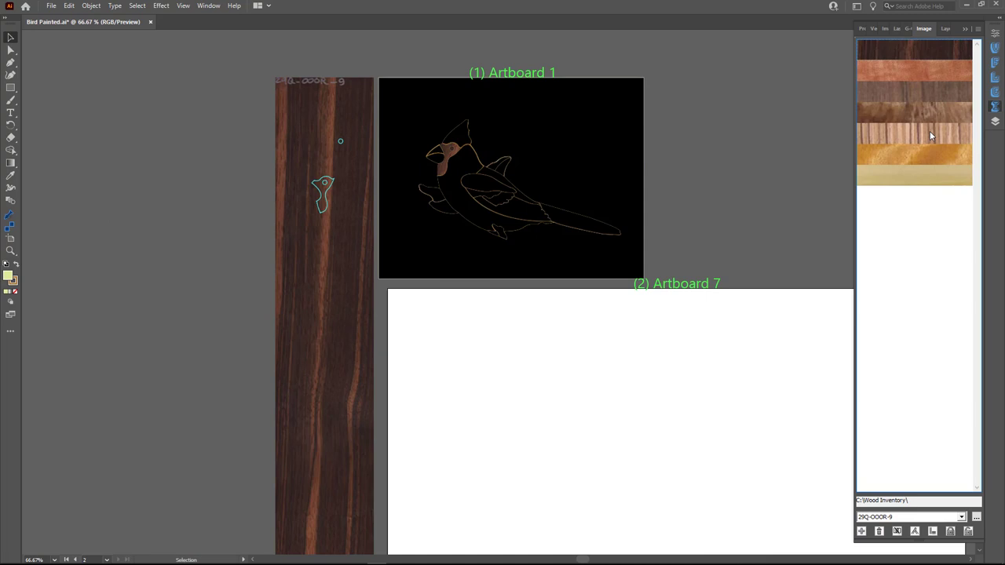
# Step: Generate the ebony cutter image for the bird's face piece on Artboard 7
pyautogui.click(995, 78)
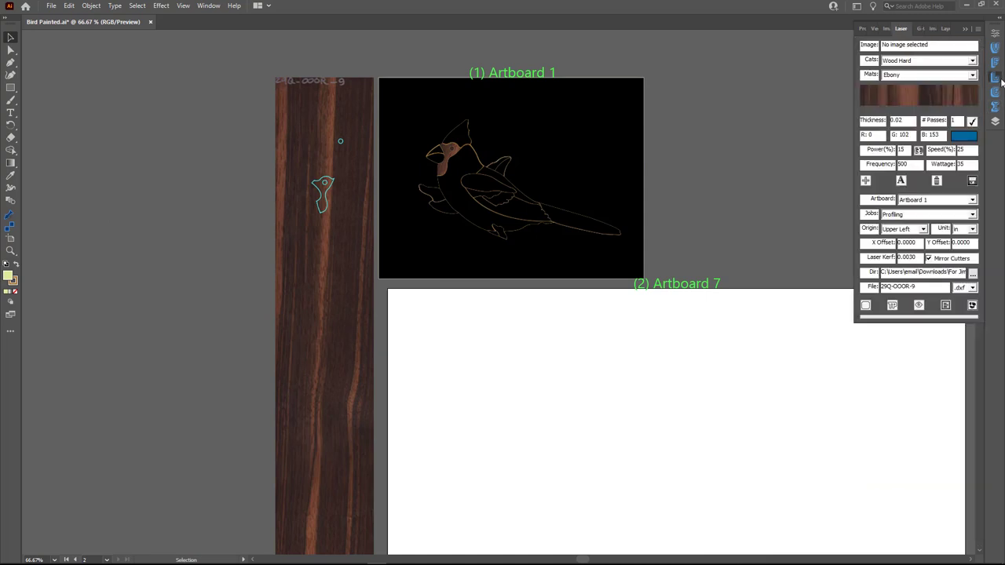
pyautogui.click(445, 161)
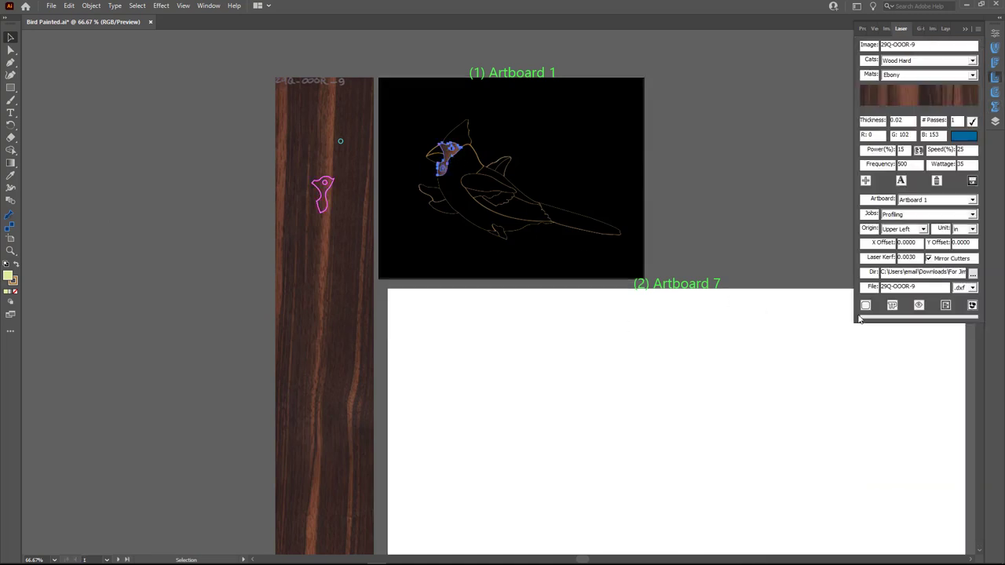
pyautogui.click(950, 203)
pyautogui.click(948, 218)
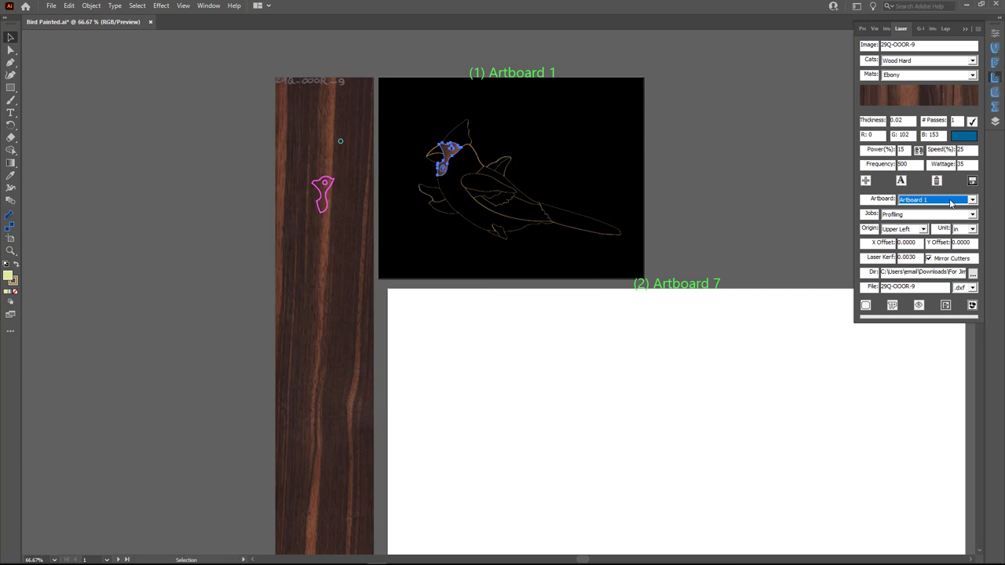
pyautogui.click(895, 306)
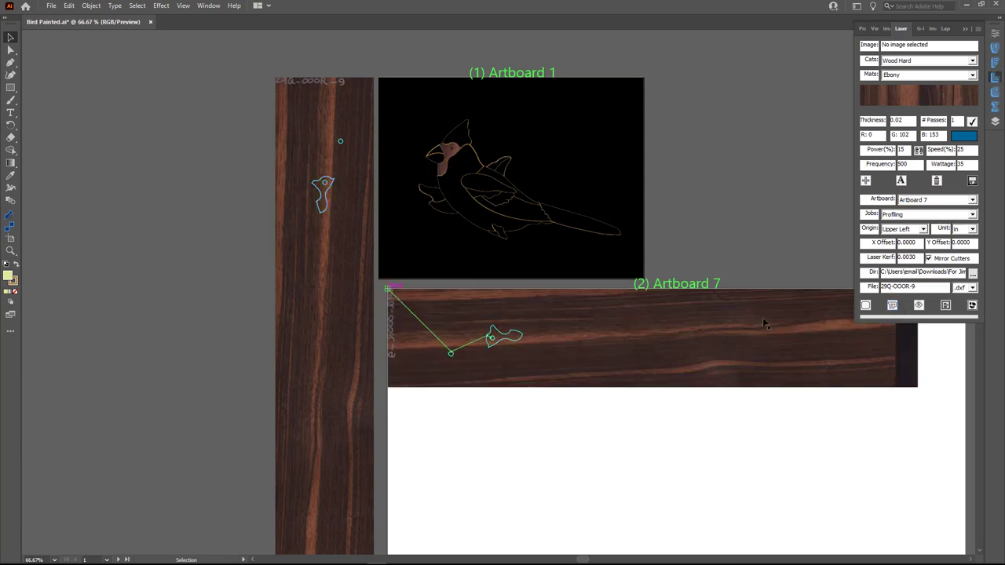
pyautogui.click(919, 307)
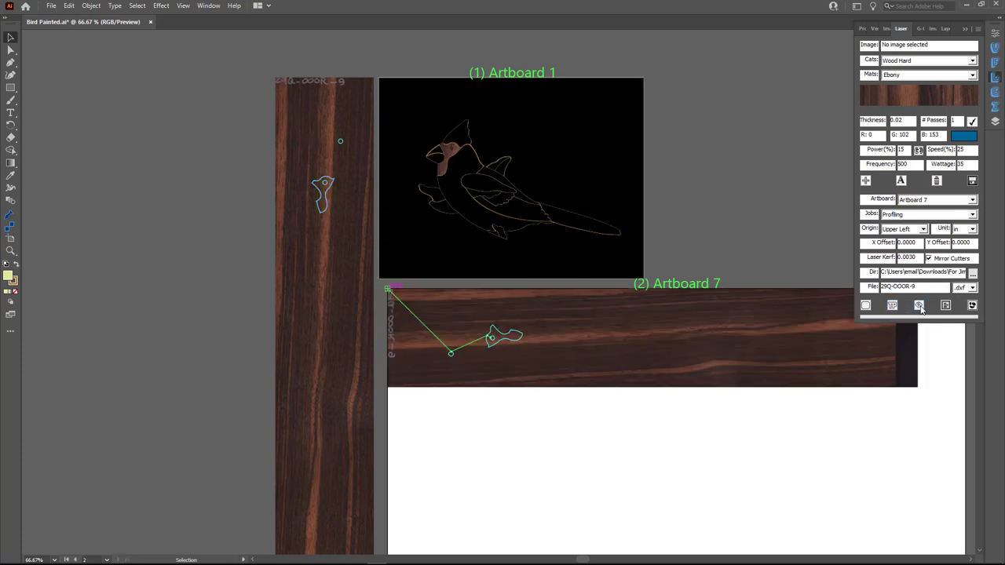
pyautogui.click(973, 306)
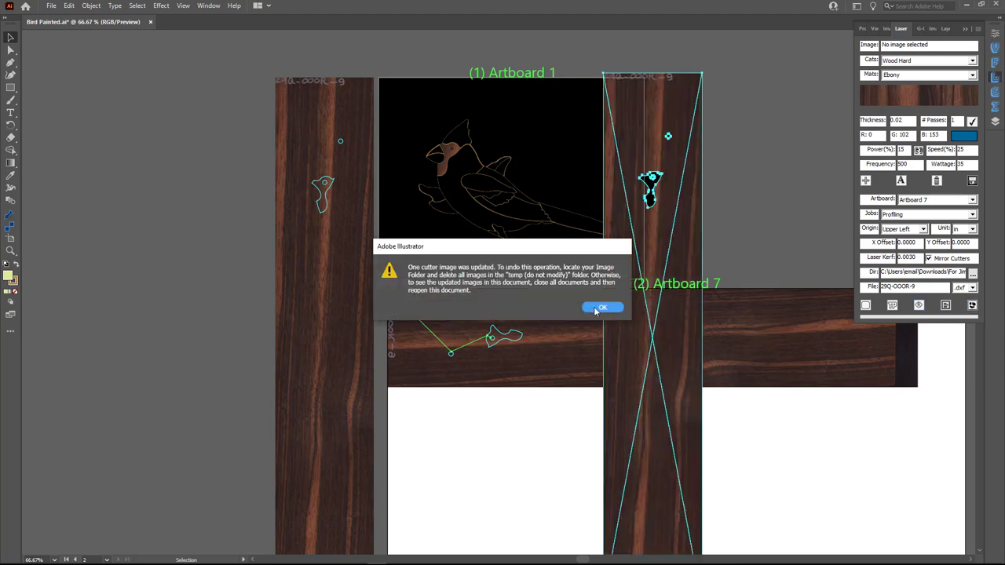
pyautogui.click(597, 308)
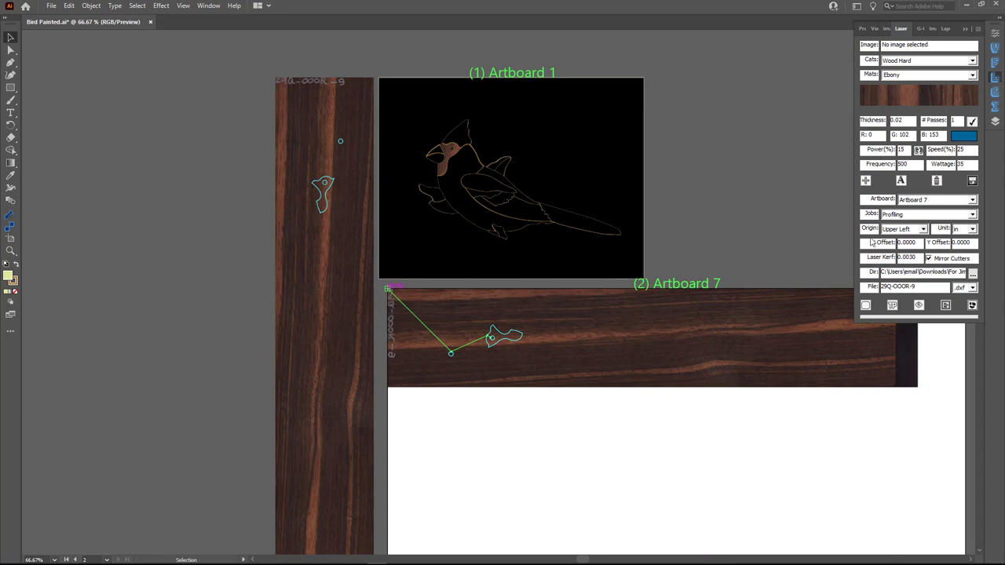
pyautogui.click(992, 79)
# Step: Save Bird Painted.ai, close it, and reopen it from Recent files
pyautogui.click(51, 5)
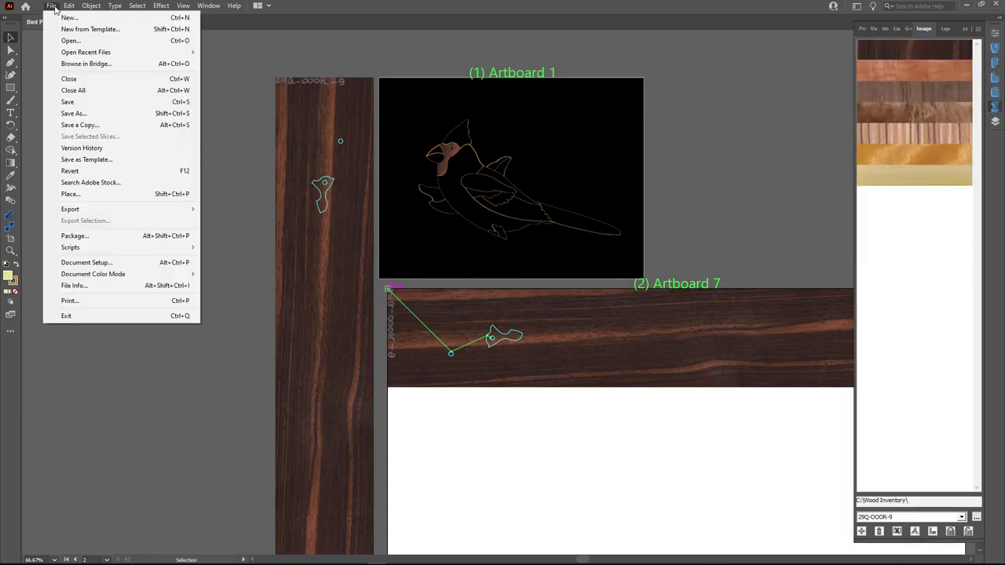
pyautogui.click(74, 103)
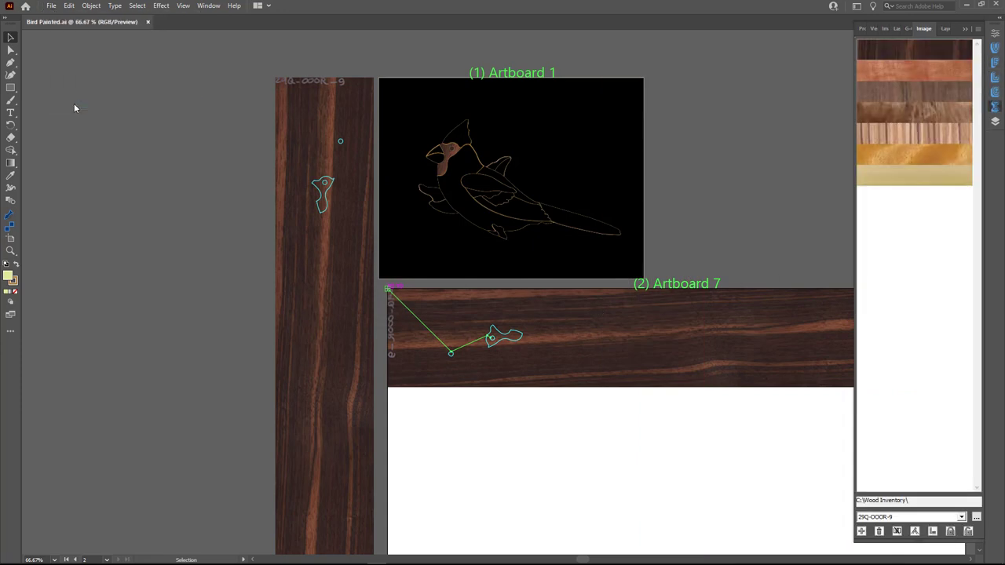
pyautogui.click(148, 22)
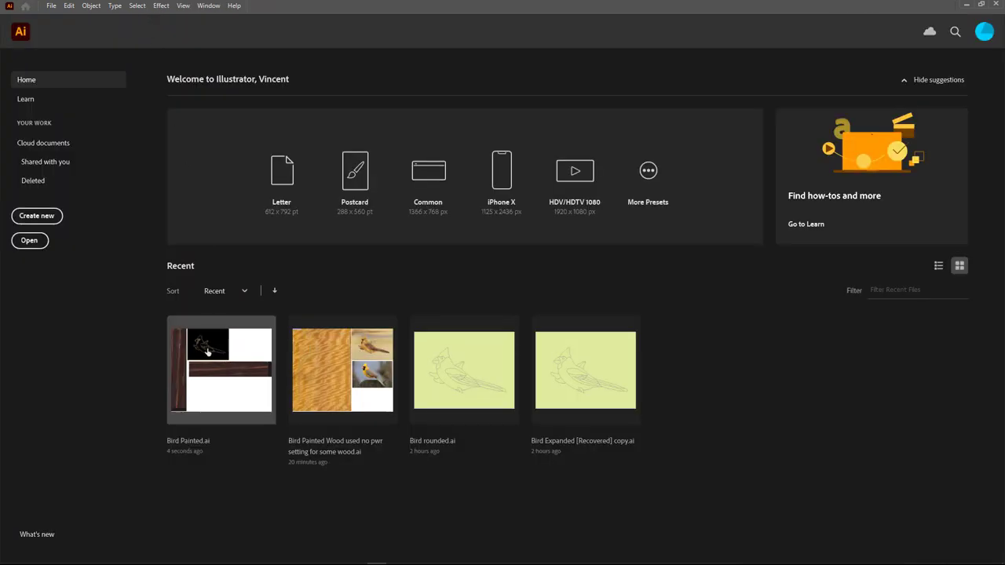
pyautogui.click(208, 351)
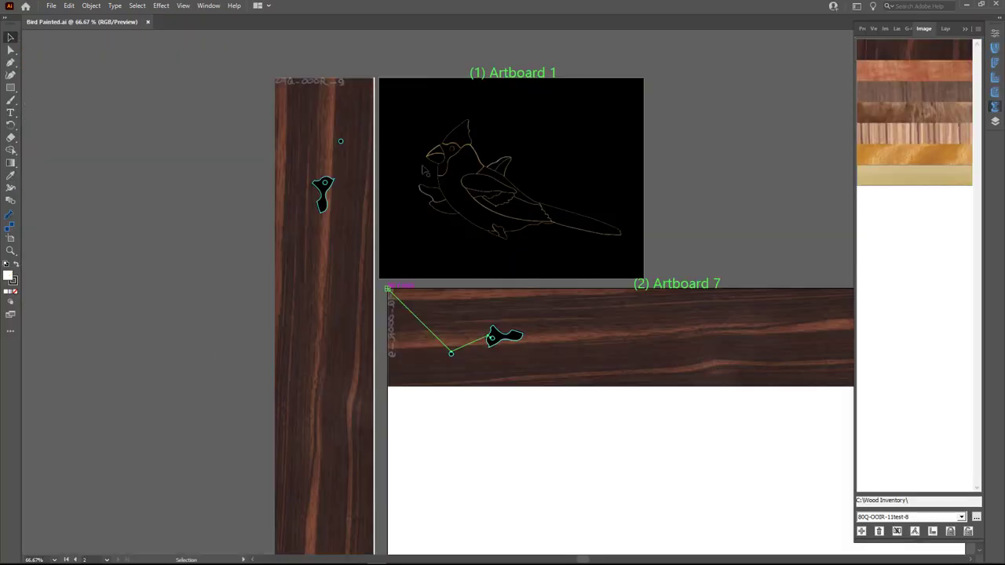
# Step: Lower the face piece on the ebony board, then place the body, beak and crest on the maple board
pyautogui.moveTo(324, 196); pyautogui.dragTo(319, 239)
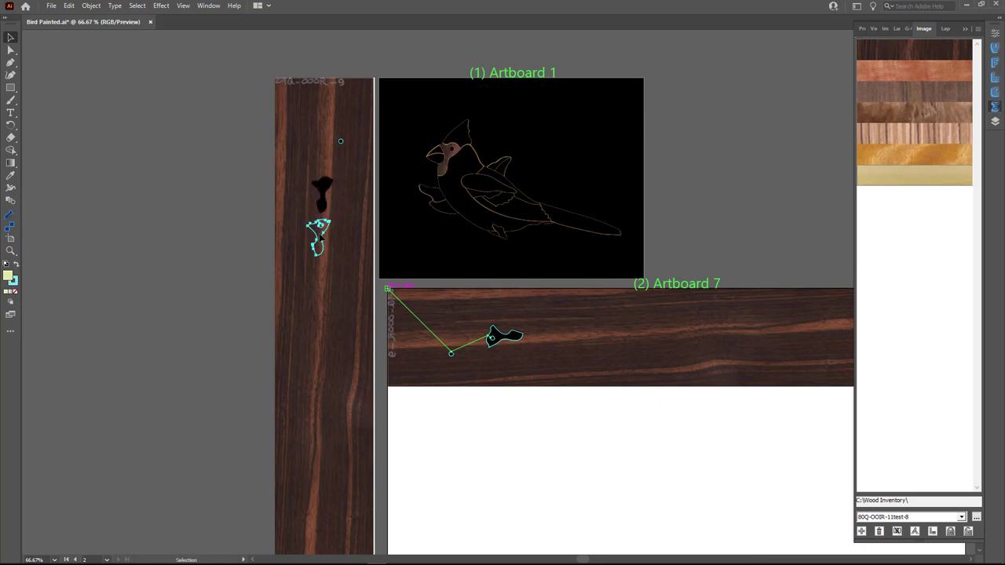
pyautogui.click(340, 151)
pyautogui.click(458, 175)
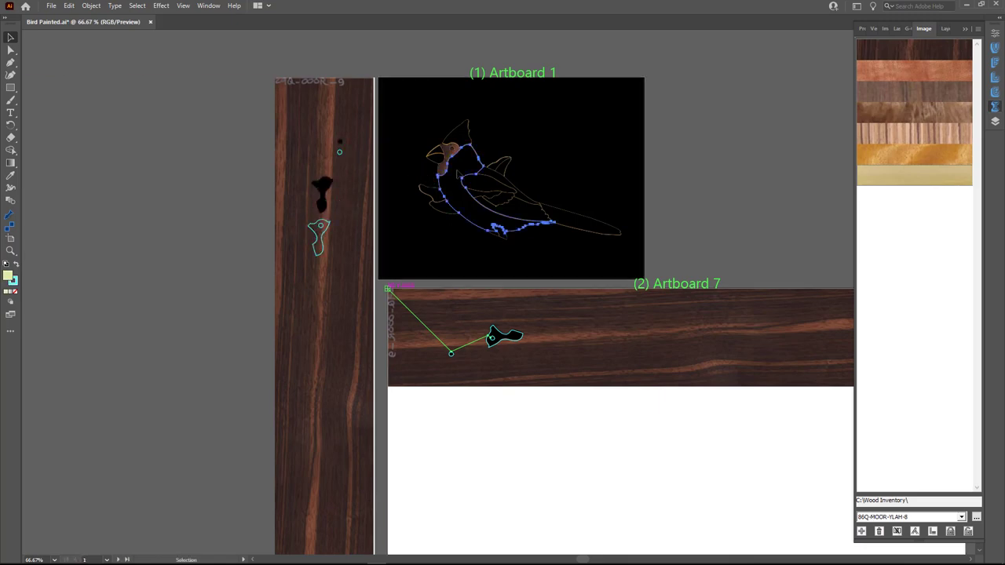
pyautogui.moveTo(102, 266); pyautogui.dragTo(189, 256)
pyautogui.moveTo(317, 108); pyautogui.dragTo(338, 114)
pyautogui.moveTo(96, 118); pyautogui.dragTo(127, 141)
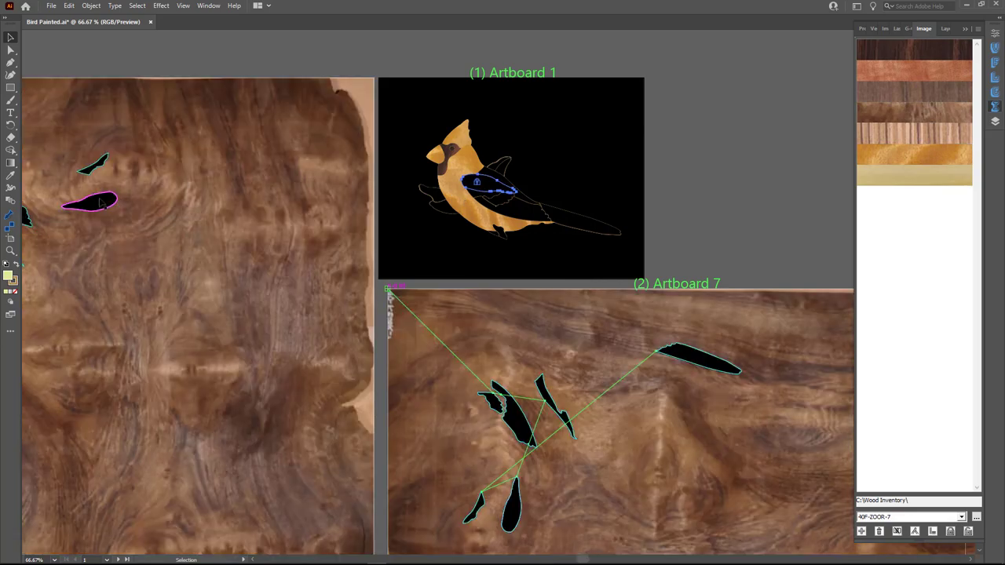
# Step: Place the wing piece on the walnut board and rotate it to follow the grain
pyautogui.moveTo(113, 204); pyautogui.dragTo(206, 204)
pyautogui.press('r')
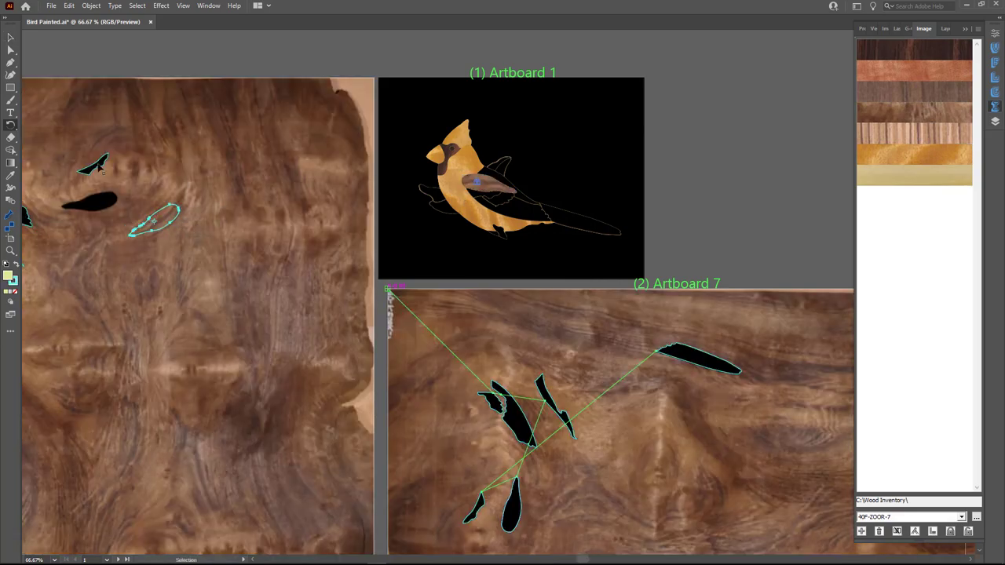
pyautogui.moveTo(78, 236); pyautogui.dragTo(209, 231)
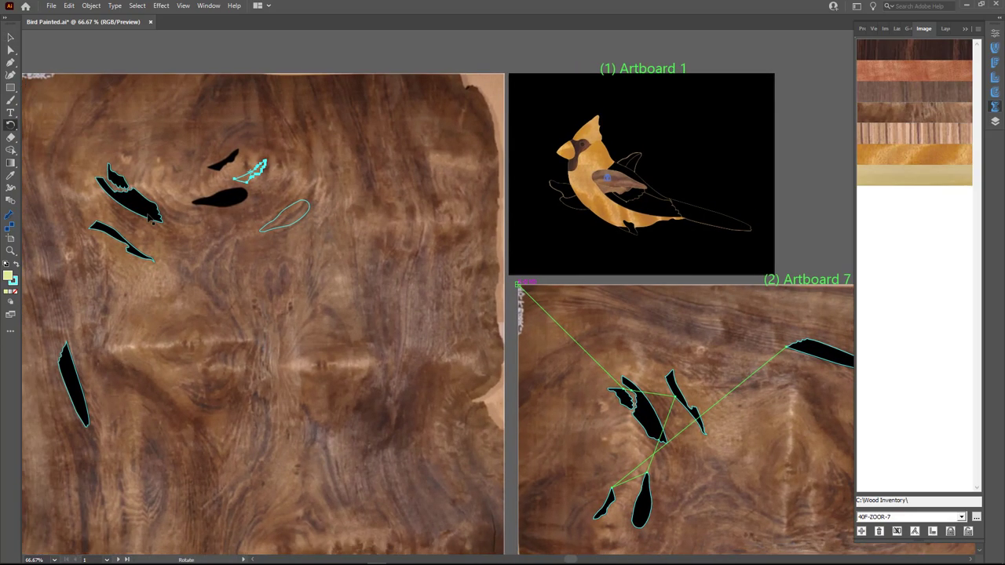
pyautogui.moveTo(149, 219); pyautogui.dragTo(172, 255)
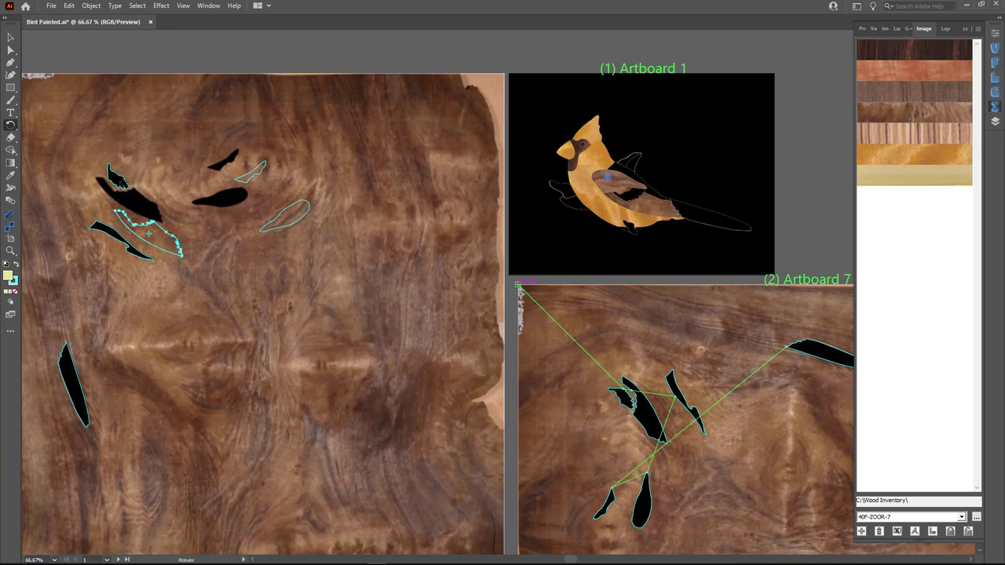